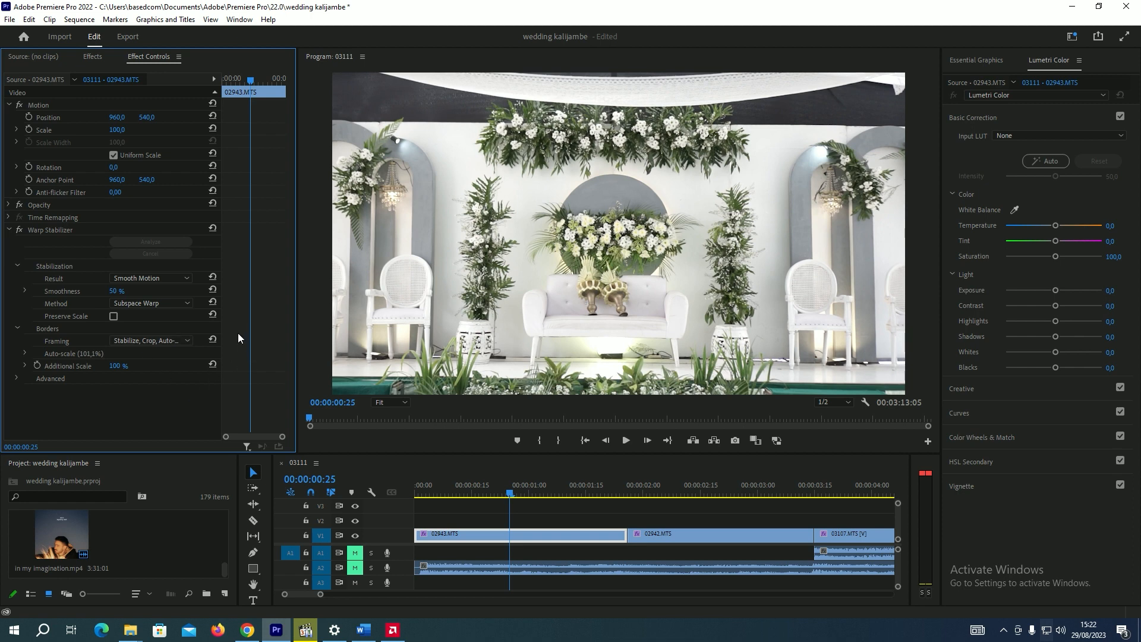
Show the Lumetri Scopes for the opening clip 02943.MTS at about 00:00:01:02 and widen their display area
click(239, 20)
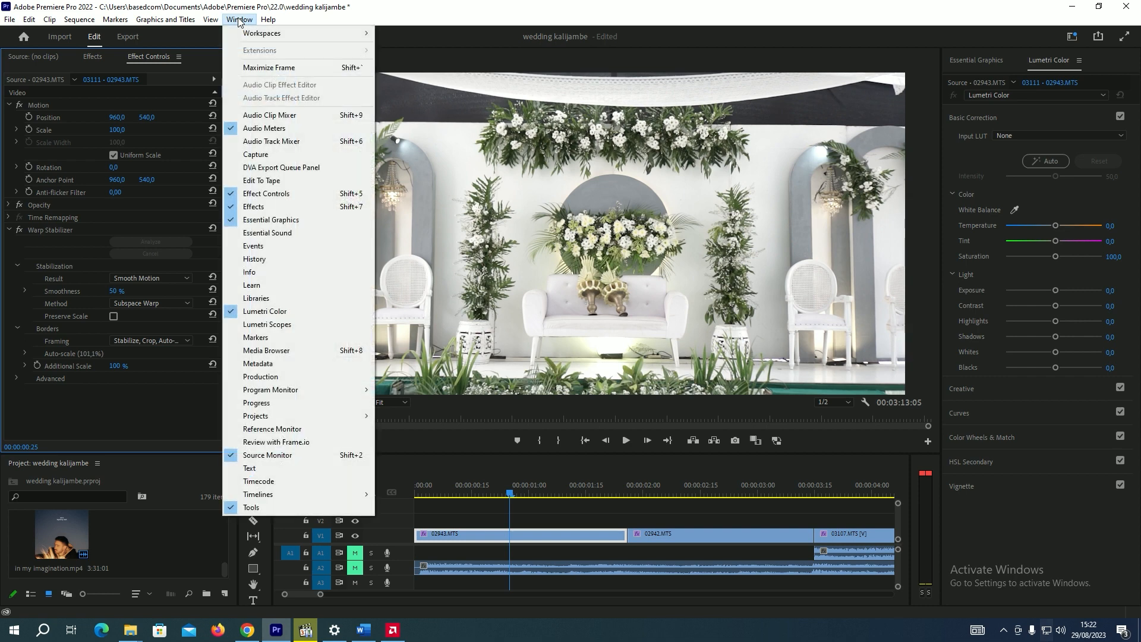
click(275, 325)
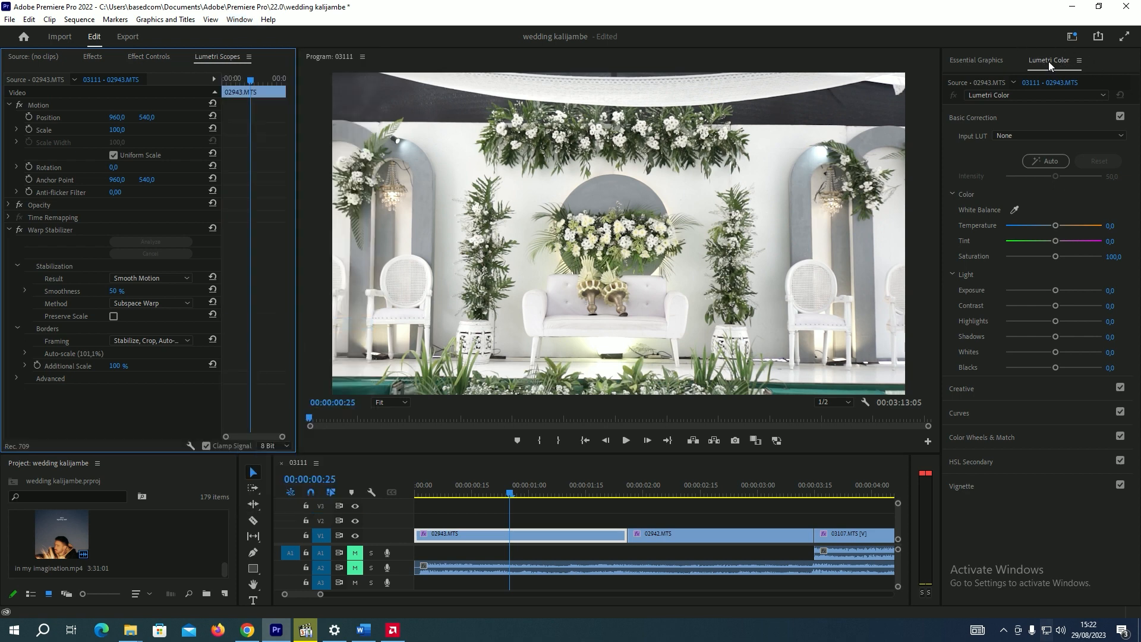
drag(517, 489, 537, 490)
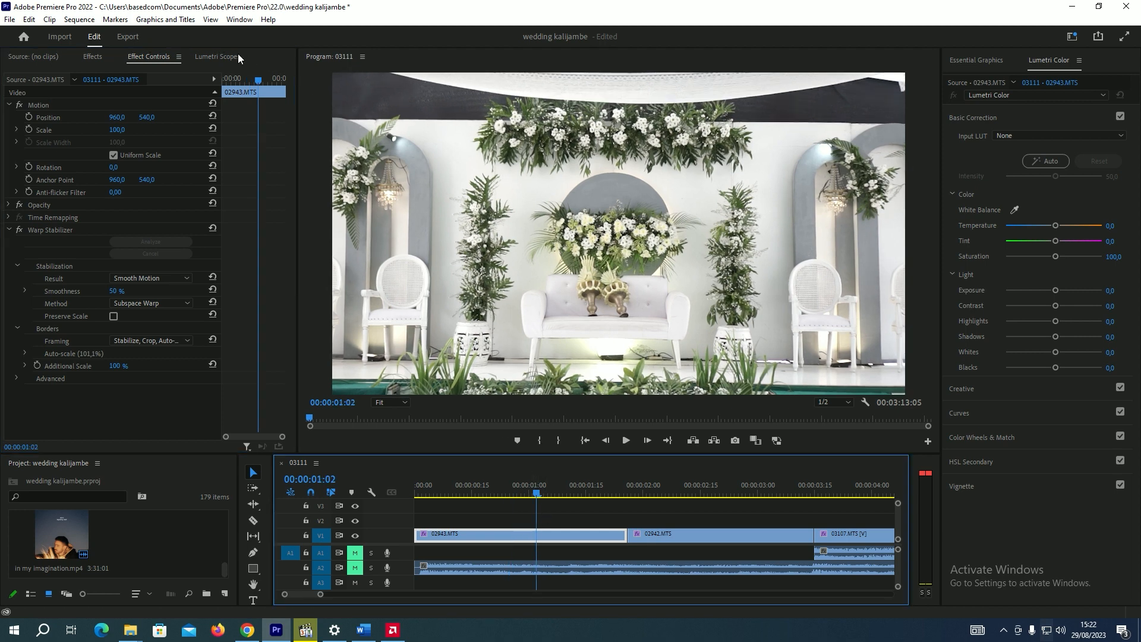
click(220, 57)
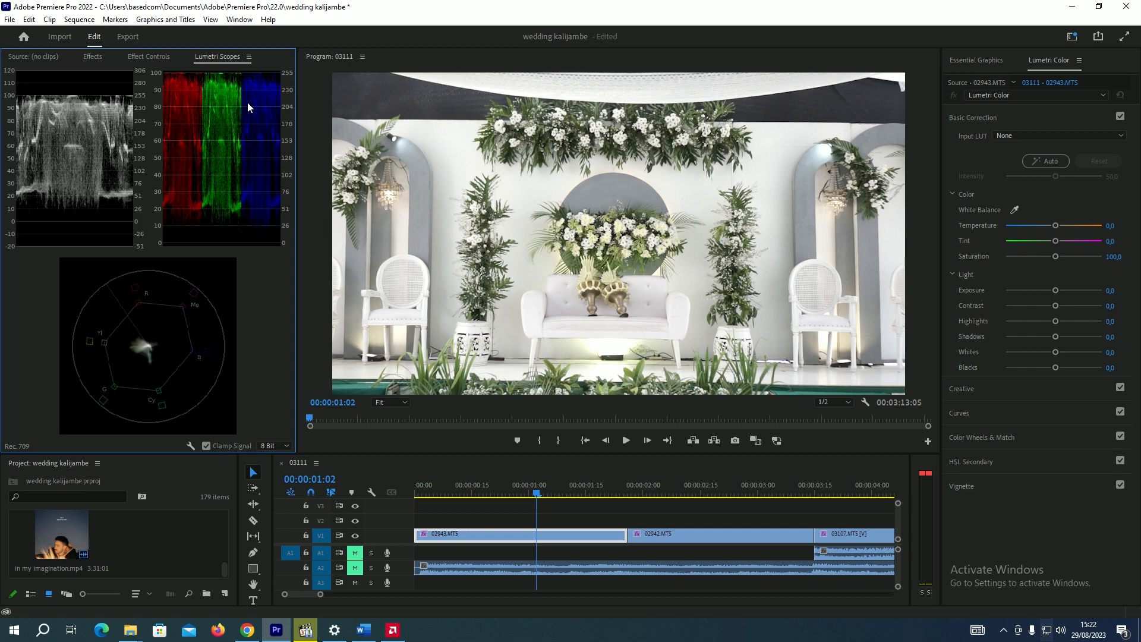
drag(298, 142, 320, 142)
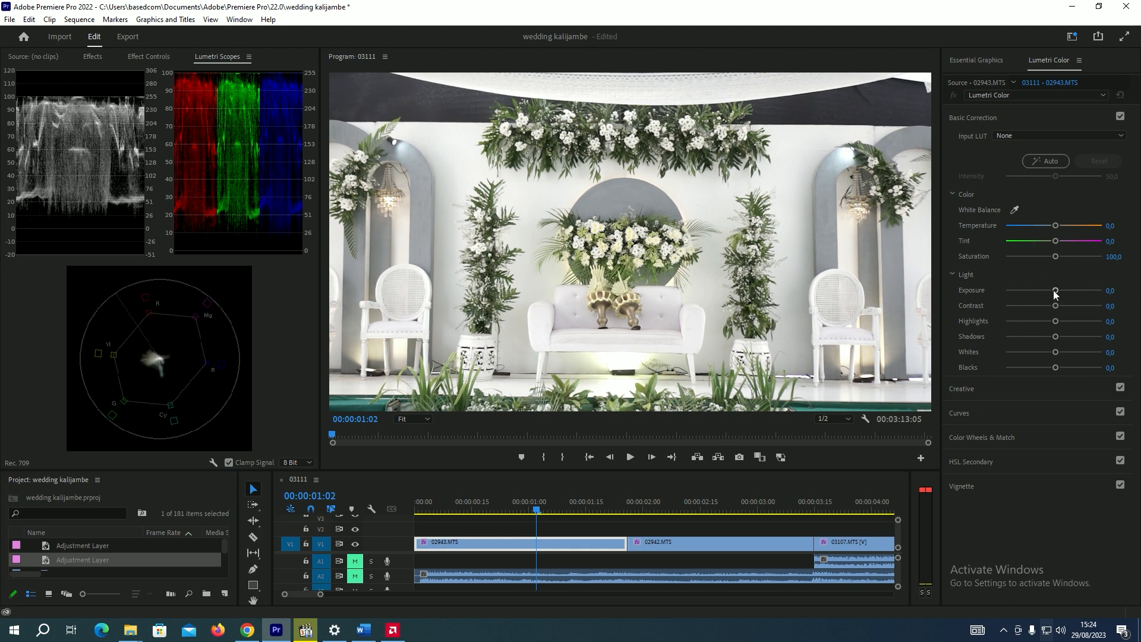
Adjust clip 02943.MTS in Lumetri Basic Correction: exposure -0.6, contrast 28.8, shadows -27.6 and blacks -22.7
drag(1053, 293, 1049, 294)
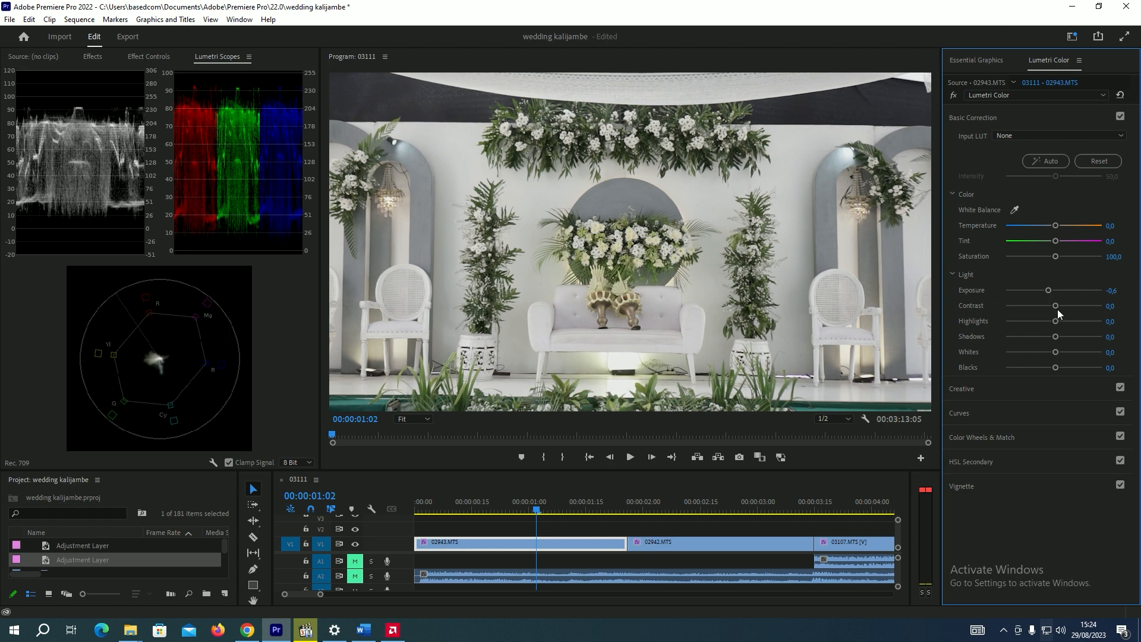
drag(1056, 308, 1068, 306)
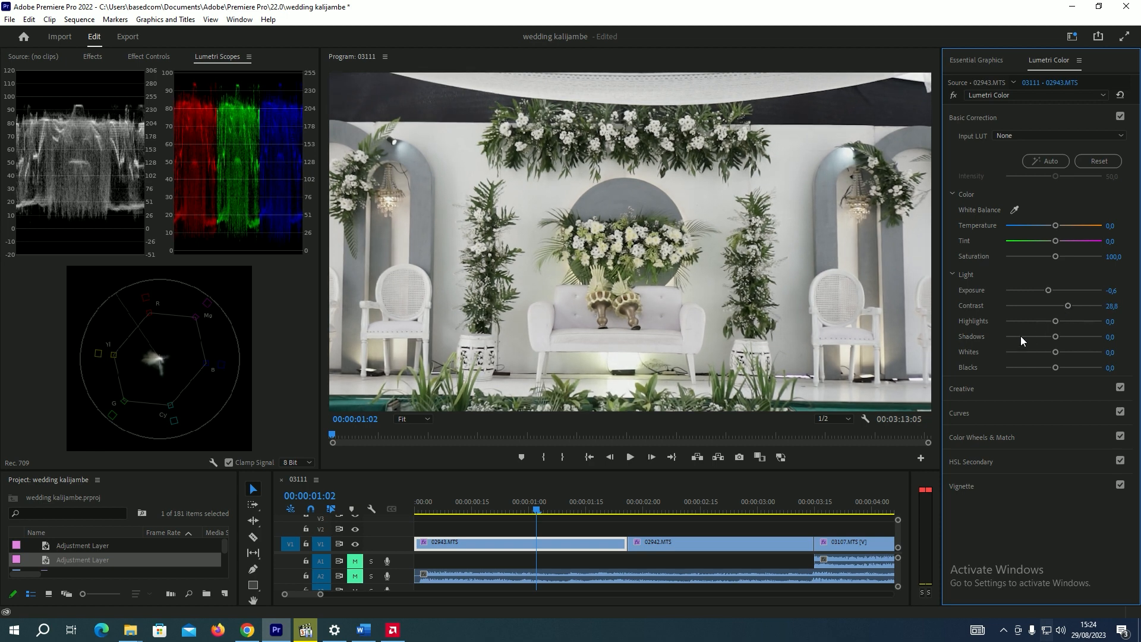
mouse_move(1048, 337)
mouse_down()
mouse_move(1029, 337)
mouse_move(1040, 337)
mouse_up()
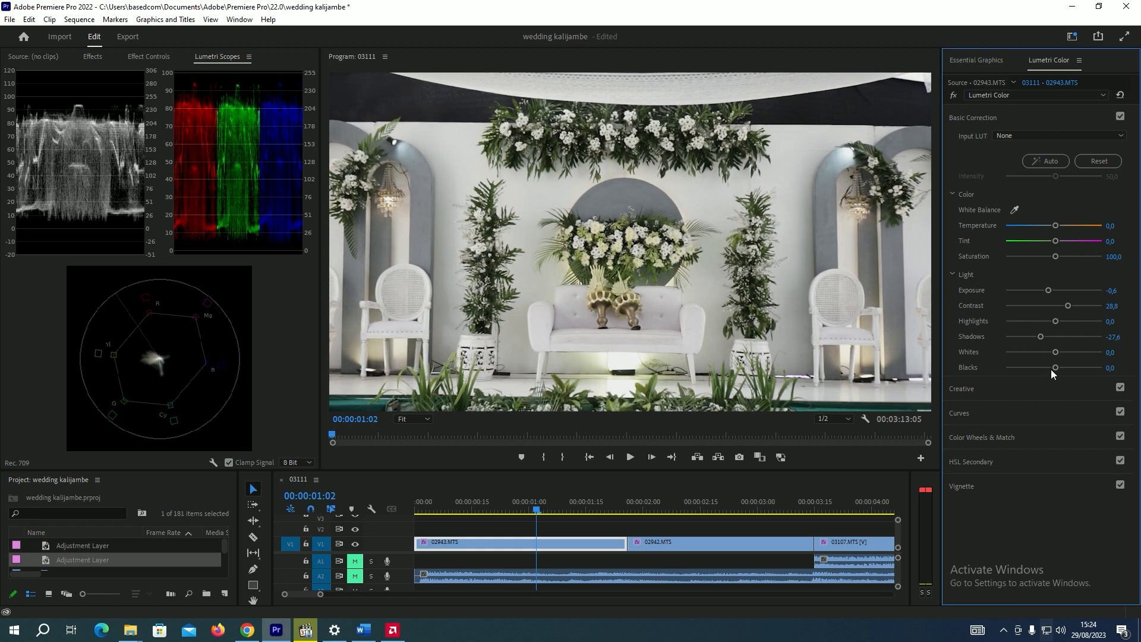
drag(1051, 369, 1043, 369)
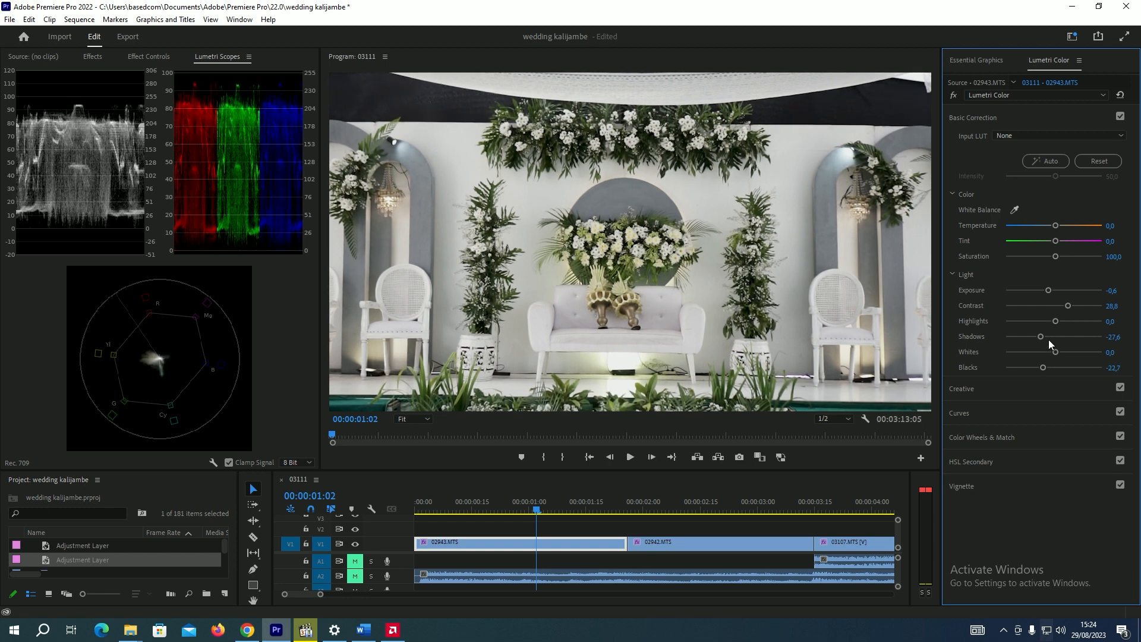
Refine clip 02943.MTS to exposure -0.4 and highlights -27.6, and compare the image with the Lumetri correction off and on
click(1050, 290)
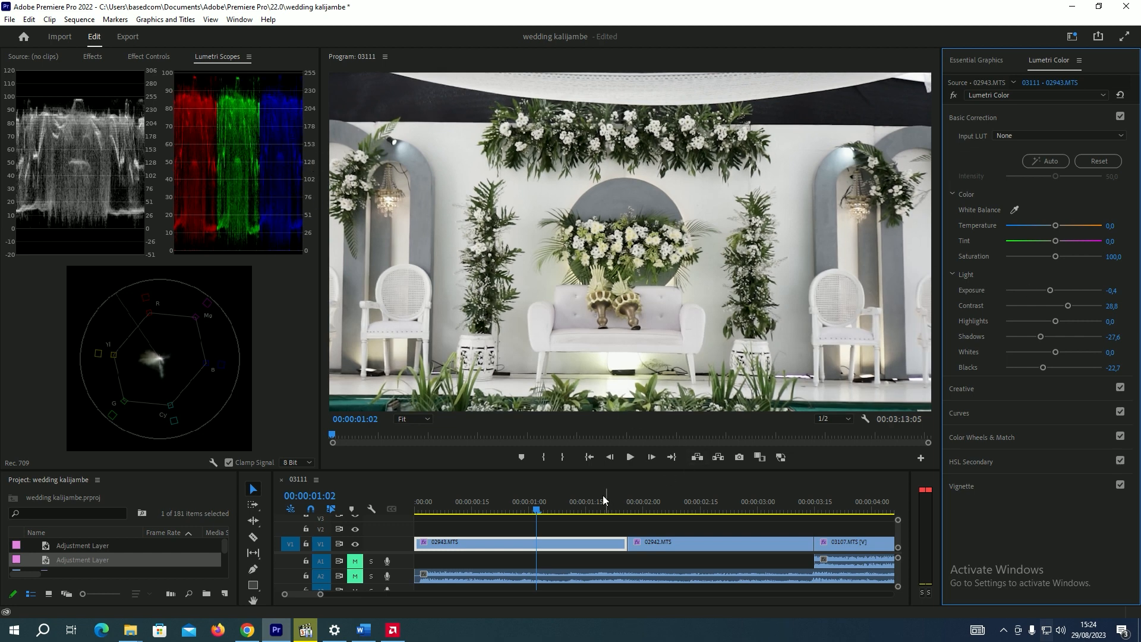
click(1051, 322)
drag(1051, 323, 1040, 323)
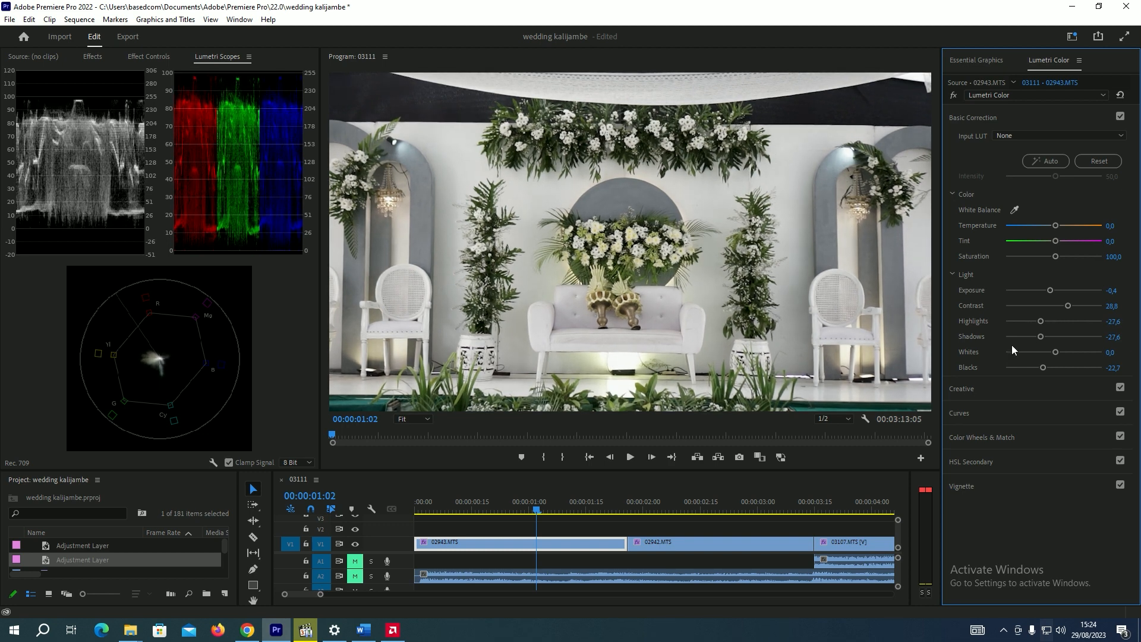
click(953, 96)
click(953, 95)
Correct clip 02942.MTS with exposure -0.5, contrast 23.9, highlights -5.5 and shadows -19.0, and compare it with the correction off and on
click(708, 505)
click(713, 536)
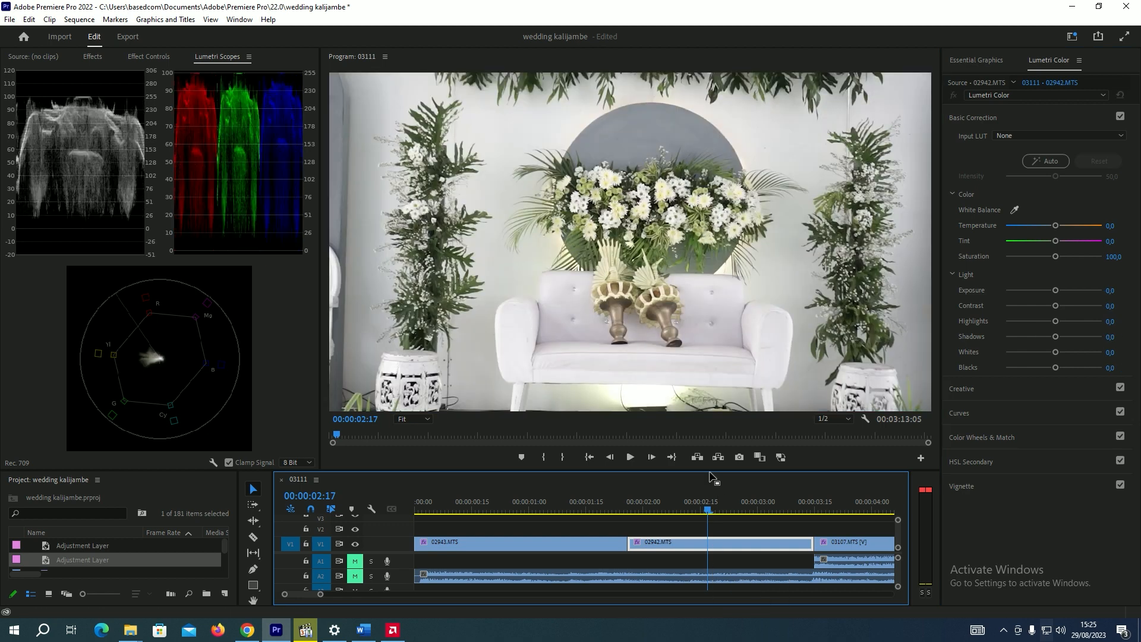
click(1052, 290)
drag(1052, 292, 1049, 291)
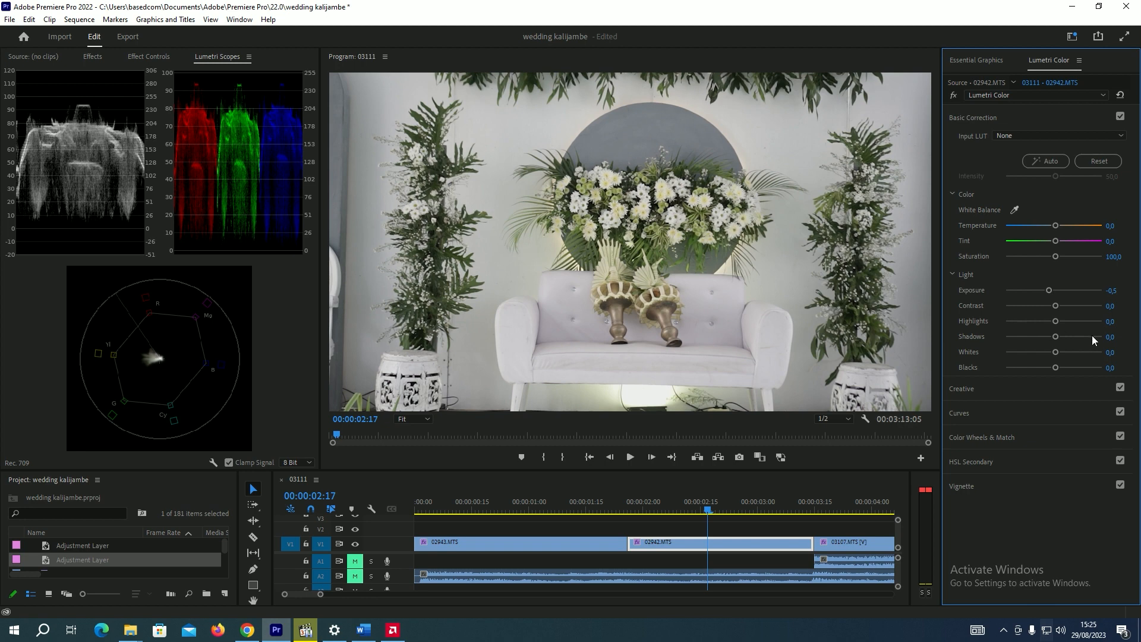
mouse_move(1057, 336)
mouse_down()
mouse_move(1023, 334)
mouse_move(1039, 338)
mouse_move(1041, 321)
mouse_move(1066, 307)
mouse_move(1049, 323)
mouse_up()
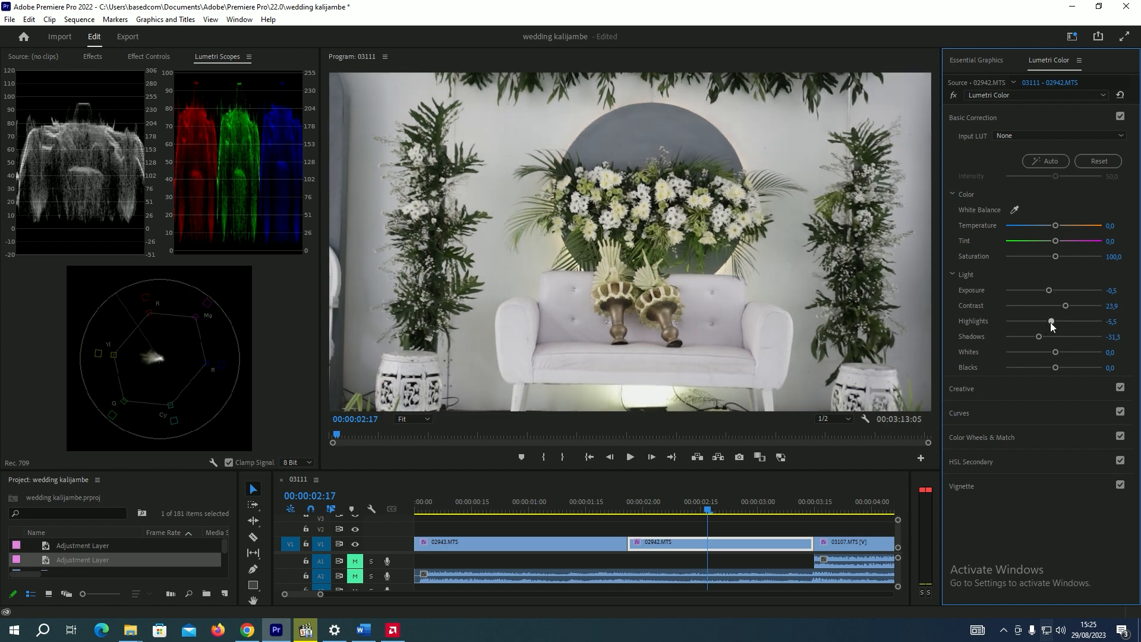
click(1045, 336)
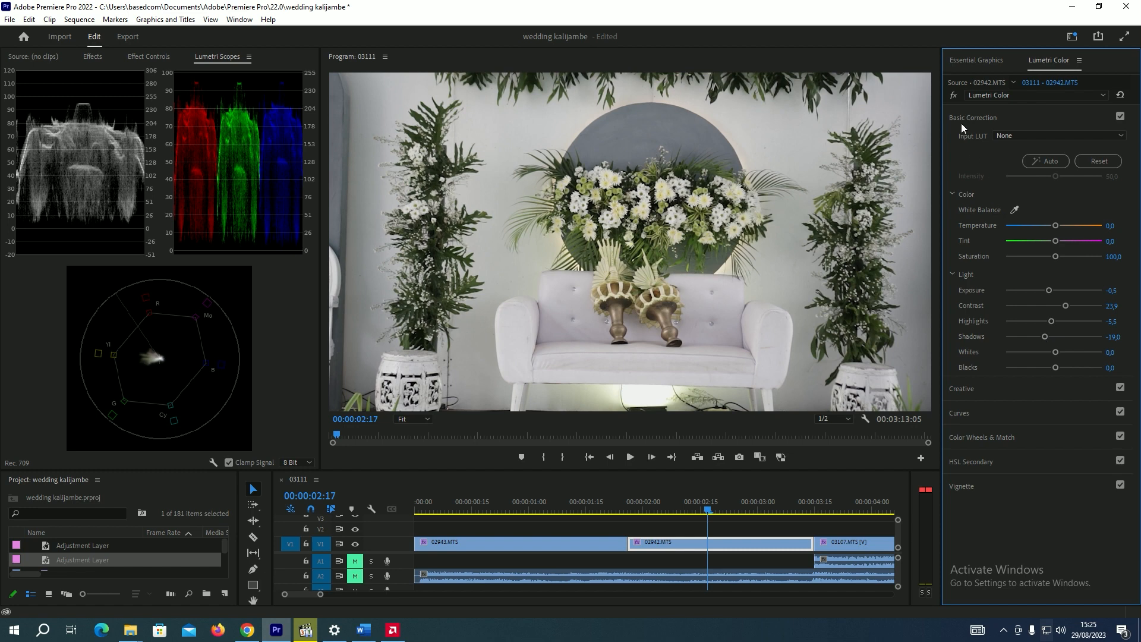
click(954, 97)
click(953, 98)
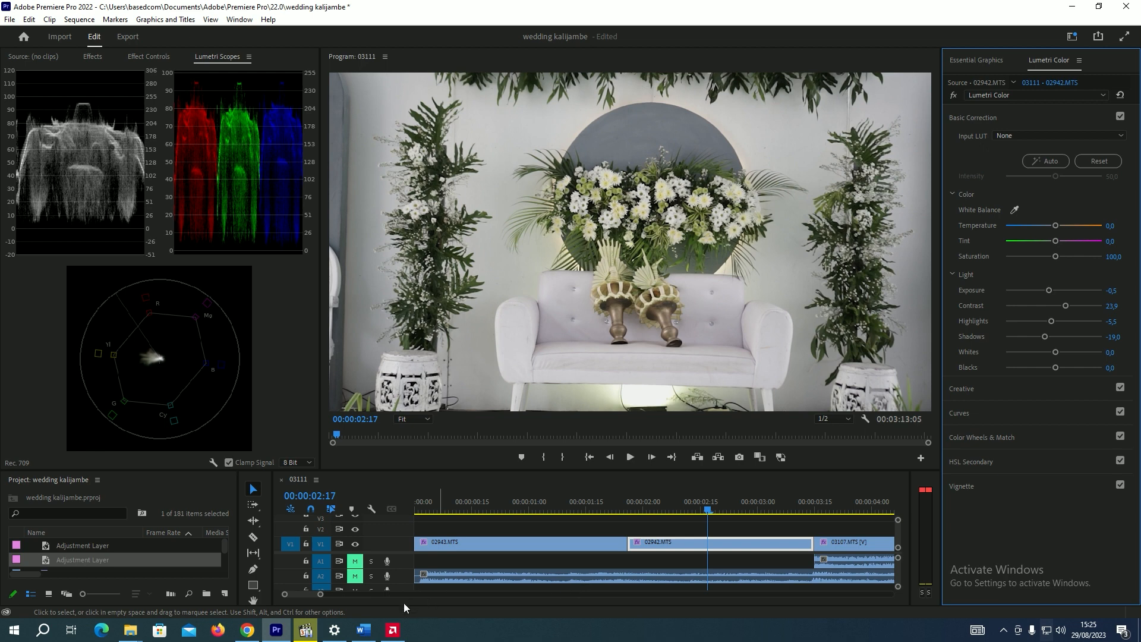
Correct the shoes and invitation clip 03107.MTS with exposure 1.4, contrast 28.8 and shadows -17.8
drag(320, 595, 355, 594)
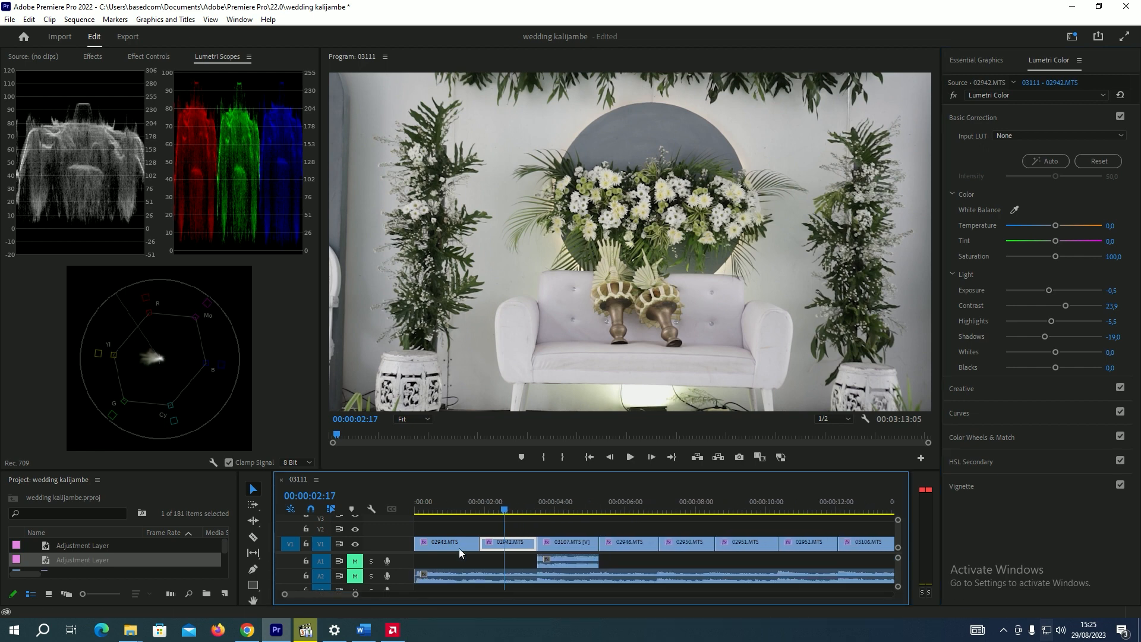
click(575, 508)
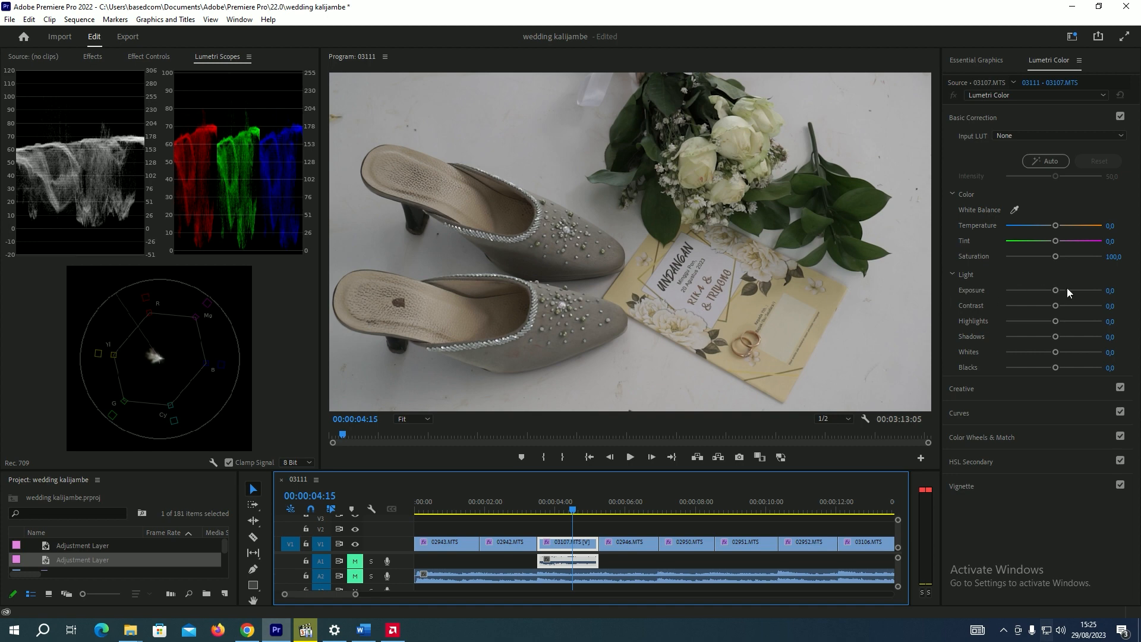
drag(1057, 291, 1067, 291)
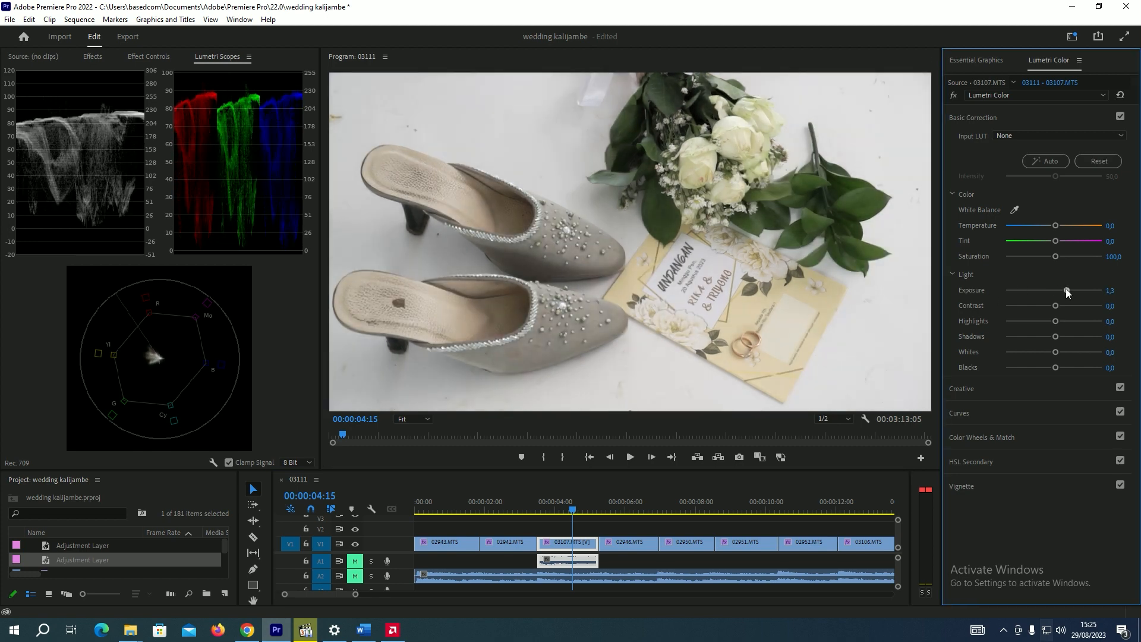
drag(1068, 289, 1068, 289)
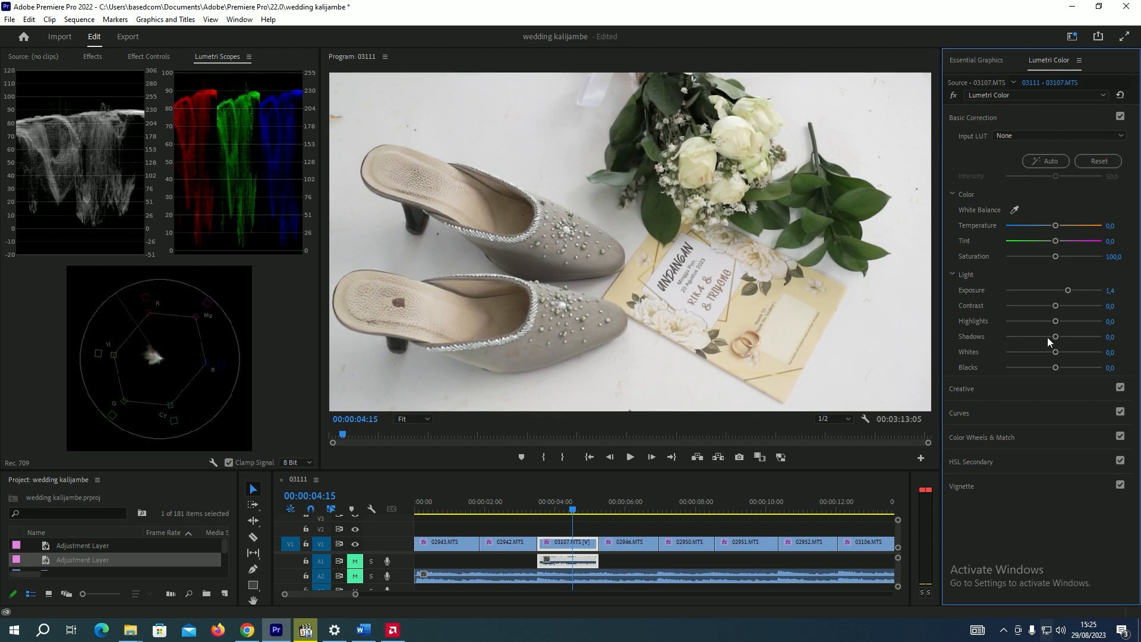
click(1067, 305)
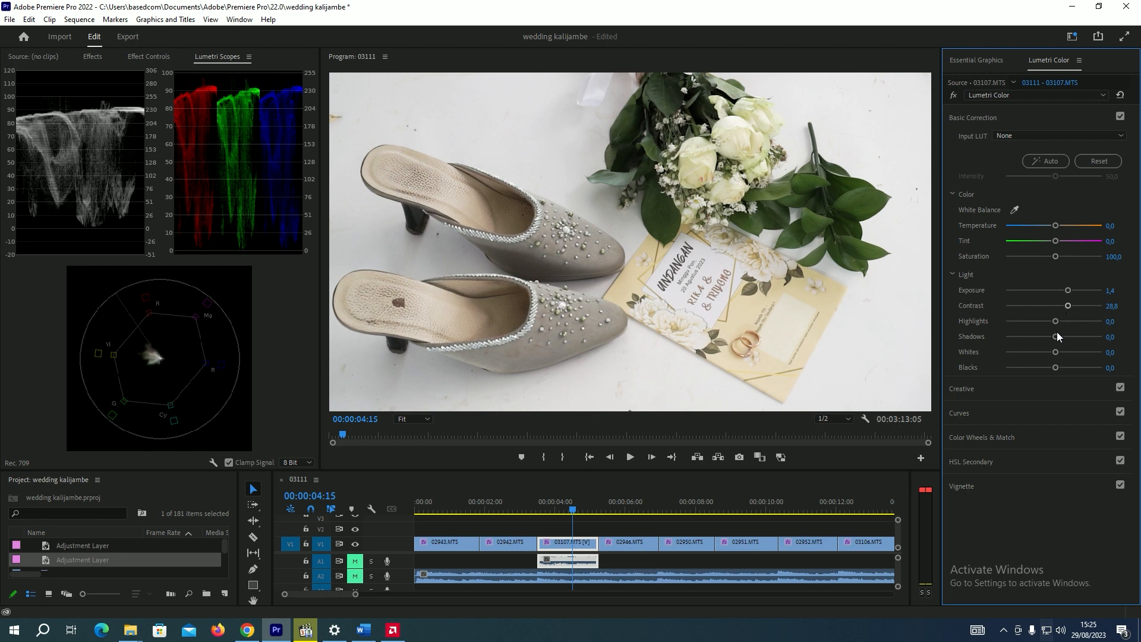
drag(1036, 336, 1045, 337)
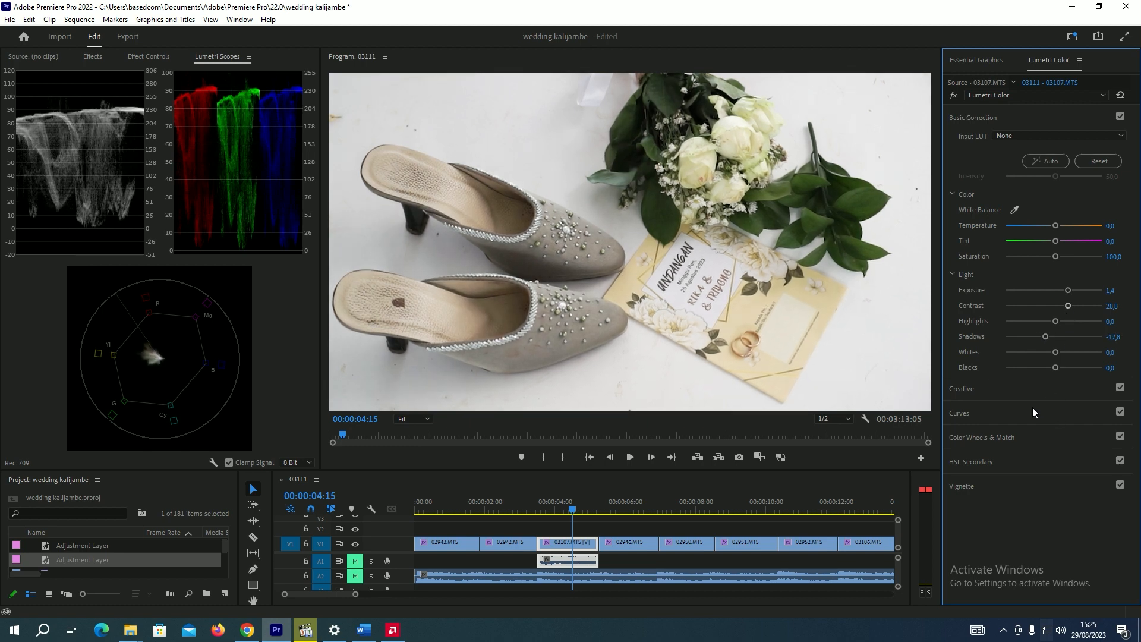
Correct the chandelier clip 02946.MTS with exposure -0.5, shadows -26.4 and highlights -16.6, and lower its blacks slightly
click(632, 505)
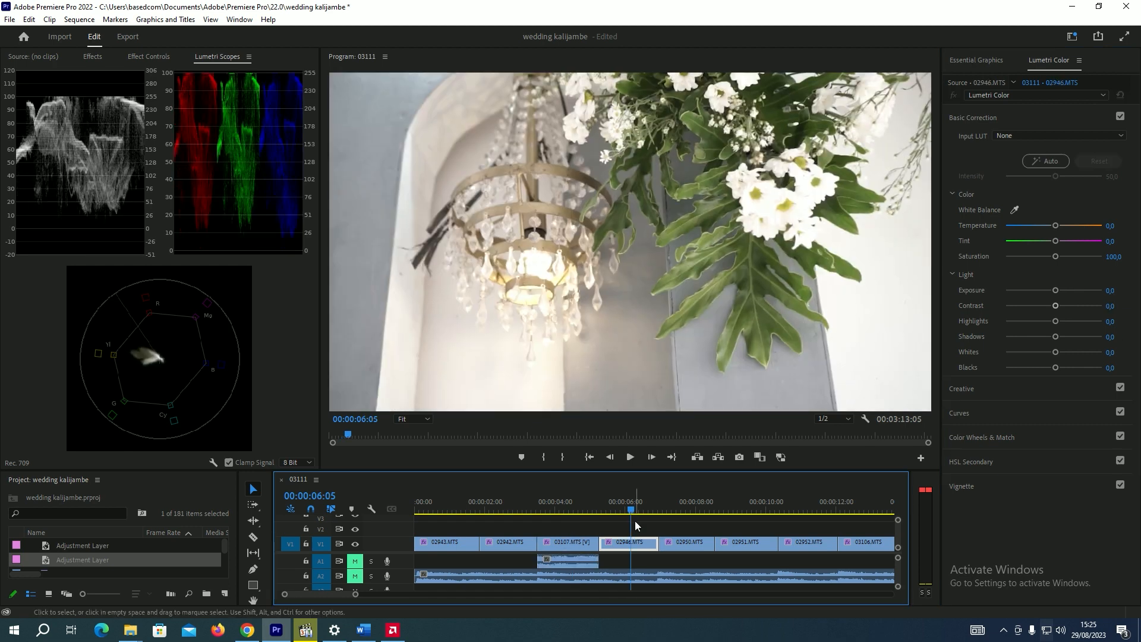
drag(1054, 290, 1048, 290)
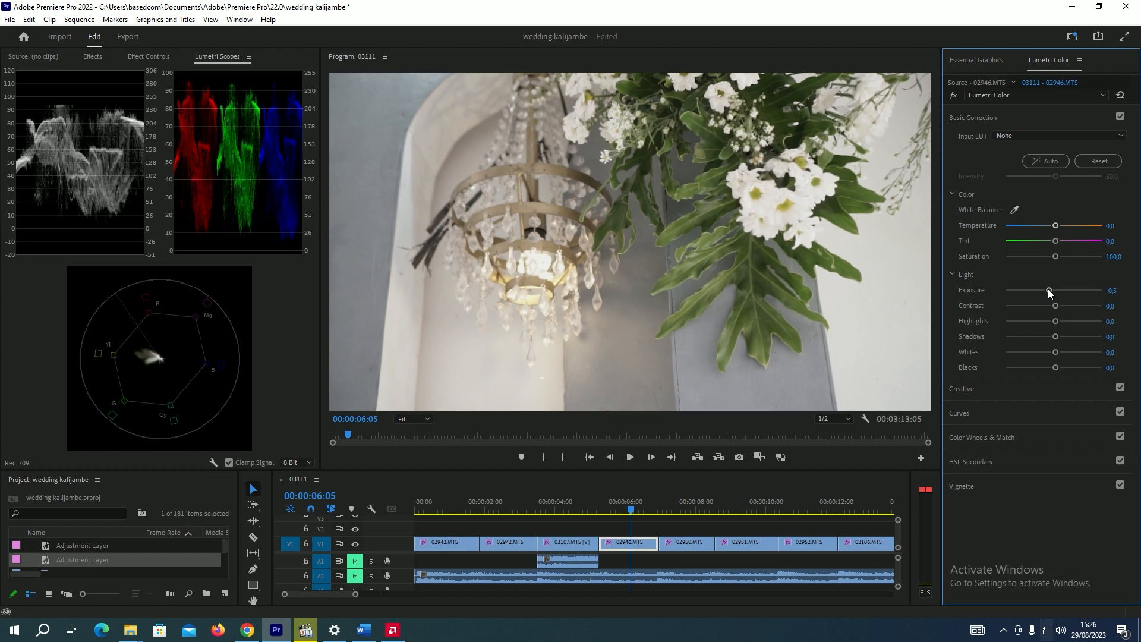
drag(1035, 336, 1041, 338)
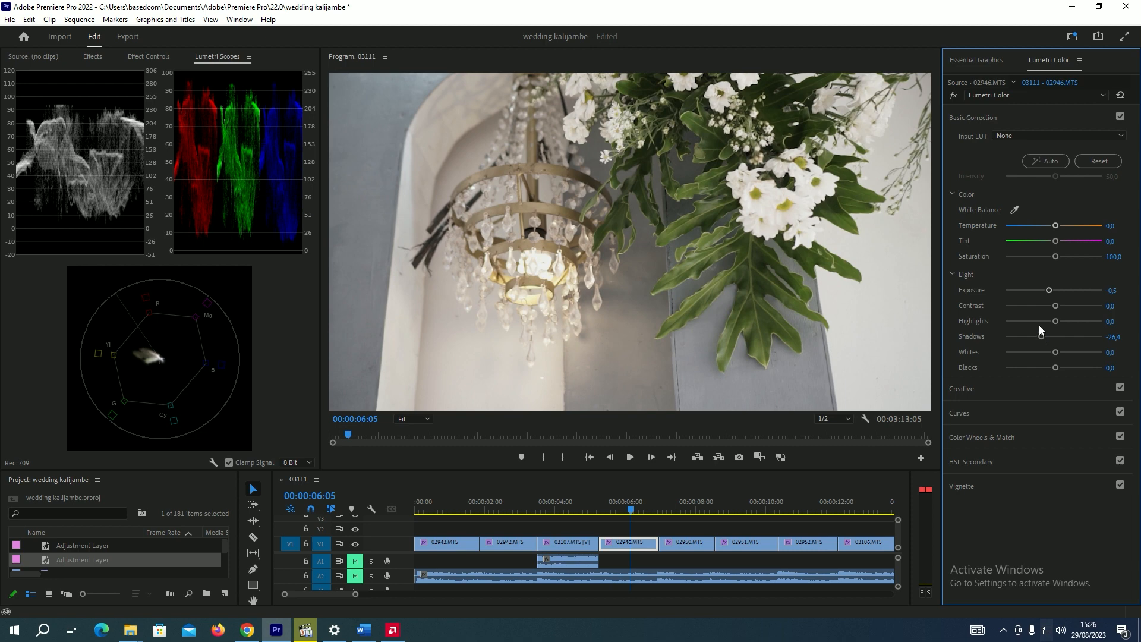
click(1046, 321)
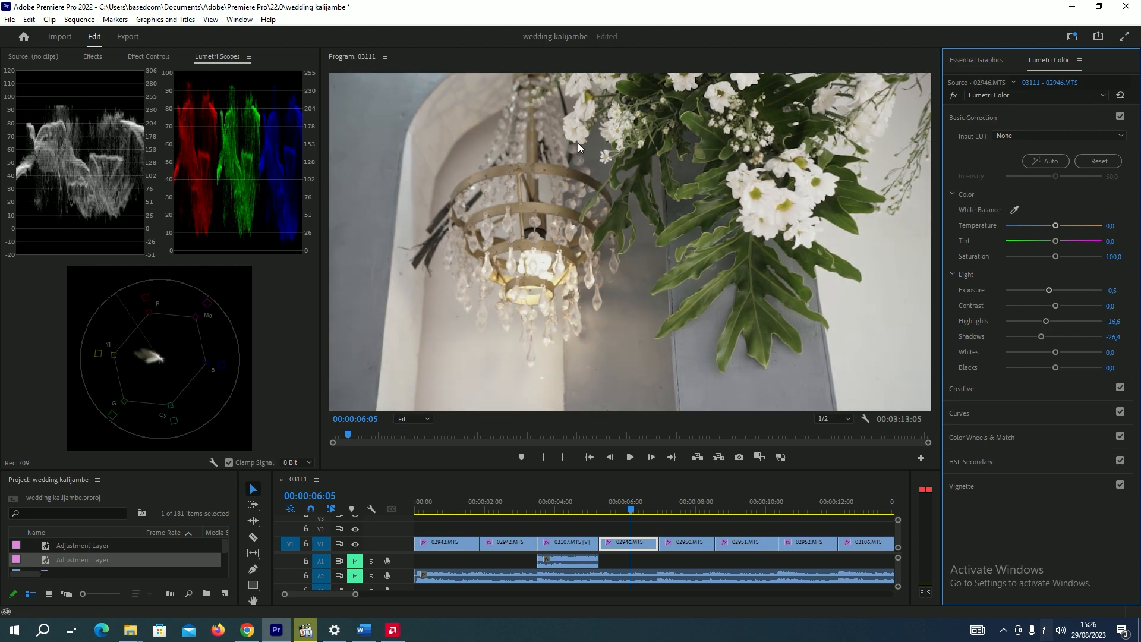
click(1048, 367)
Correct the white arch clip 02950.MTS with exposure -0.4 and contrast 42.3
click(685, 503)
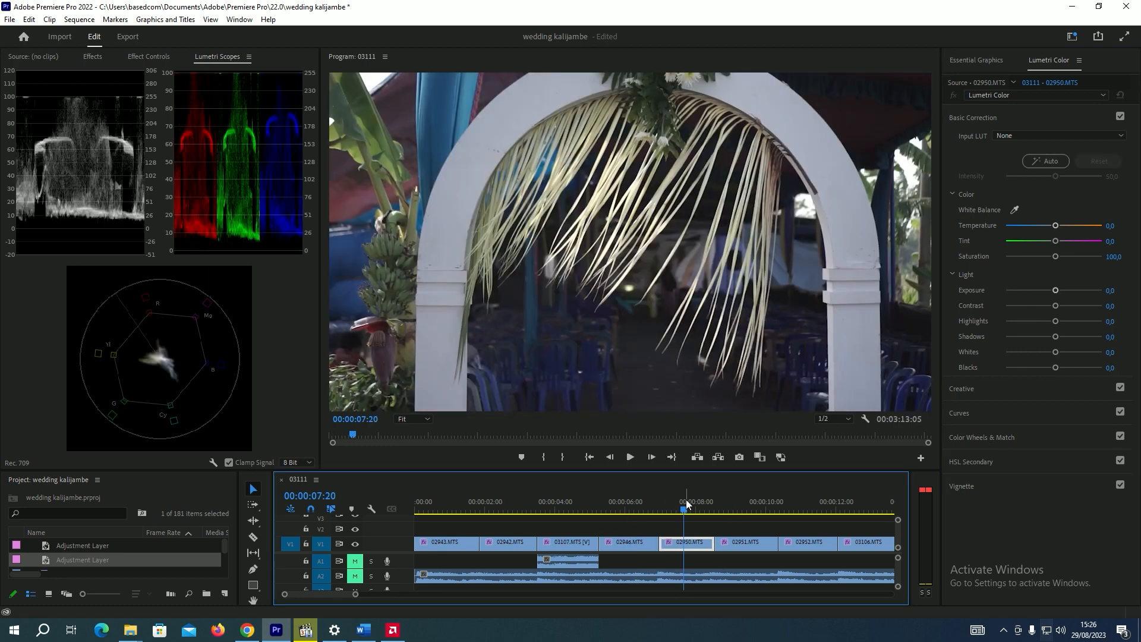
drag(1056, 291, 1050, 293)
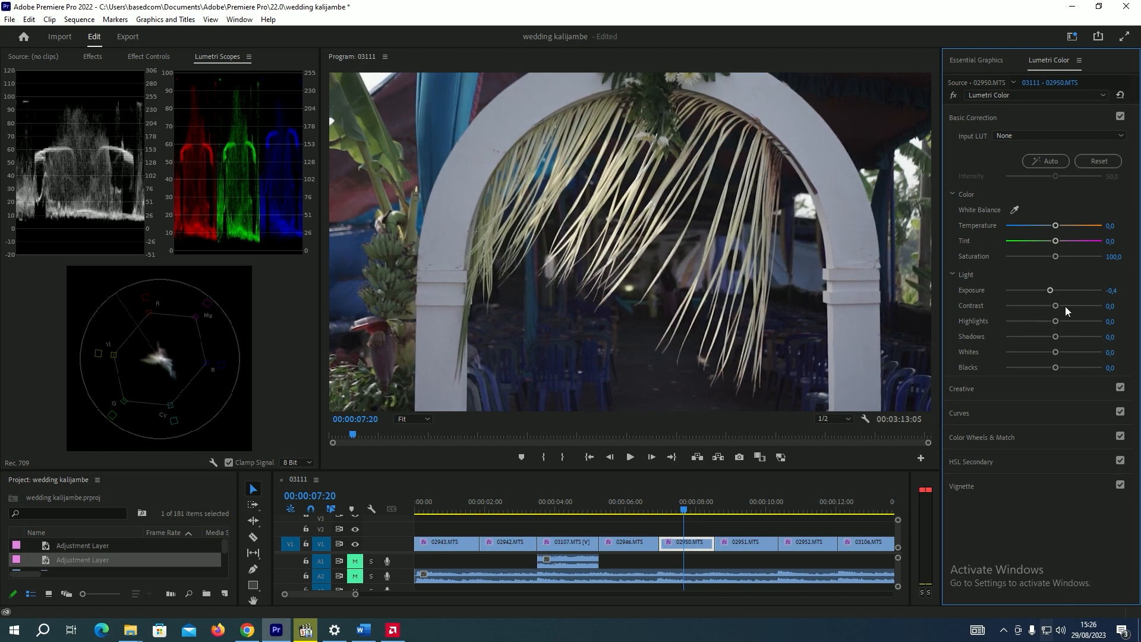
drag(1055, 306, 1075, 306)
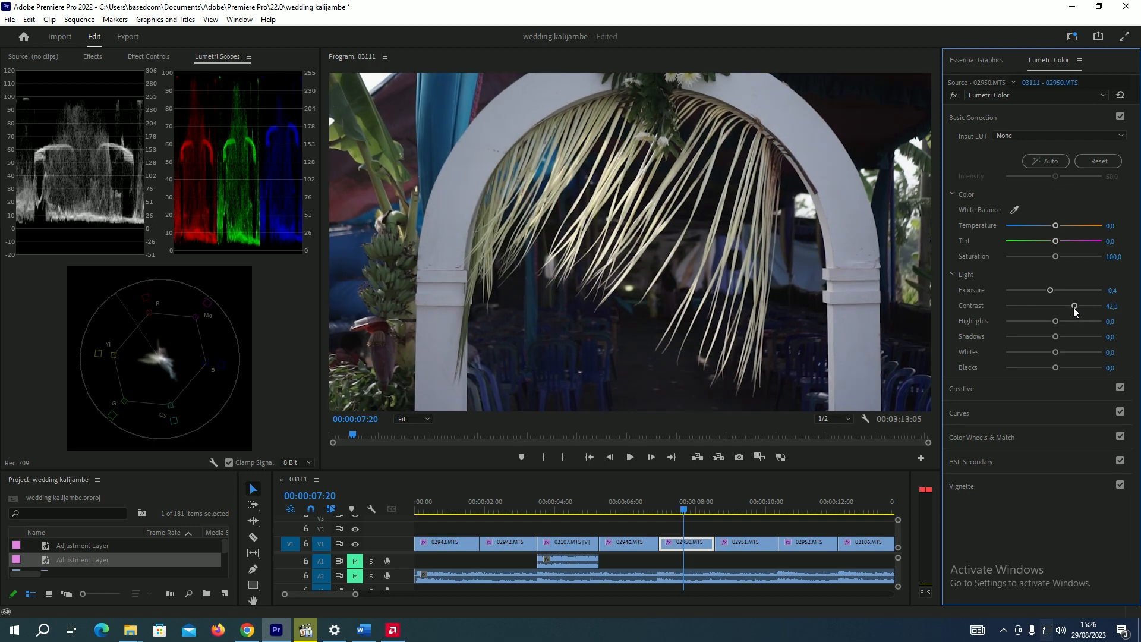
Correct the tent seating clip 02951.MTS with exposure -0.5, shadows 30.1 and contrast 26.4
click(747, 504)
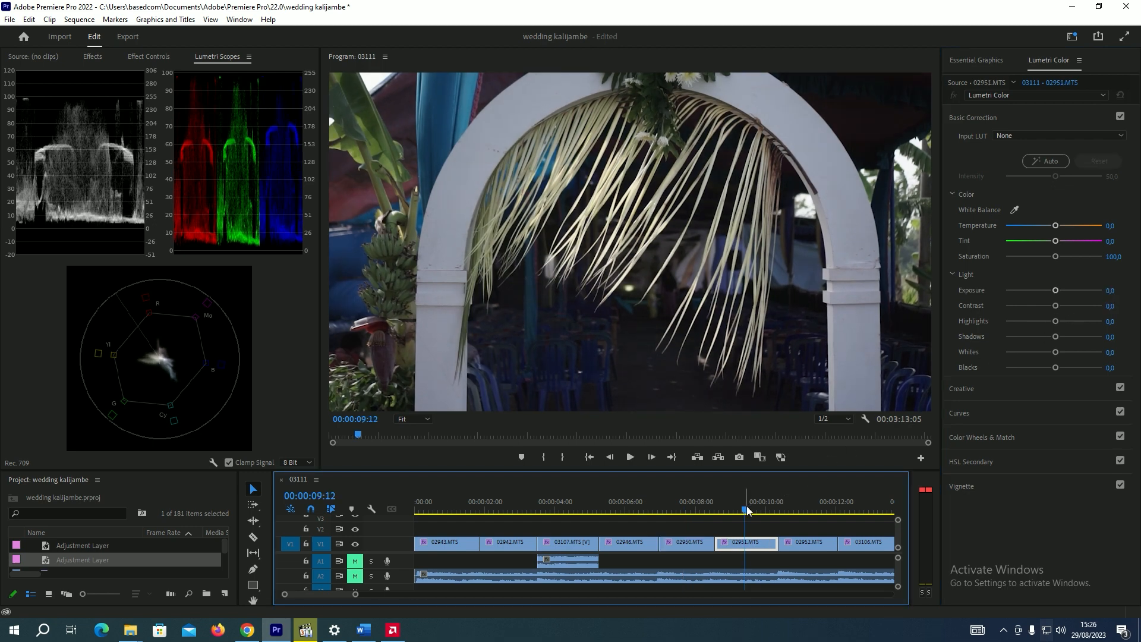
click(1053, 289)
drag(1052, 289, 1048, 287)
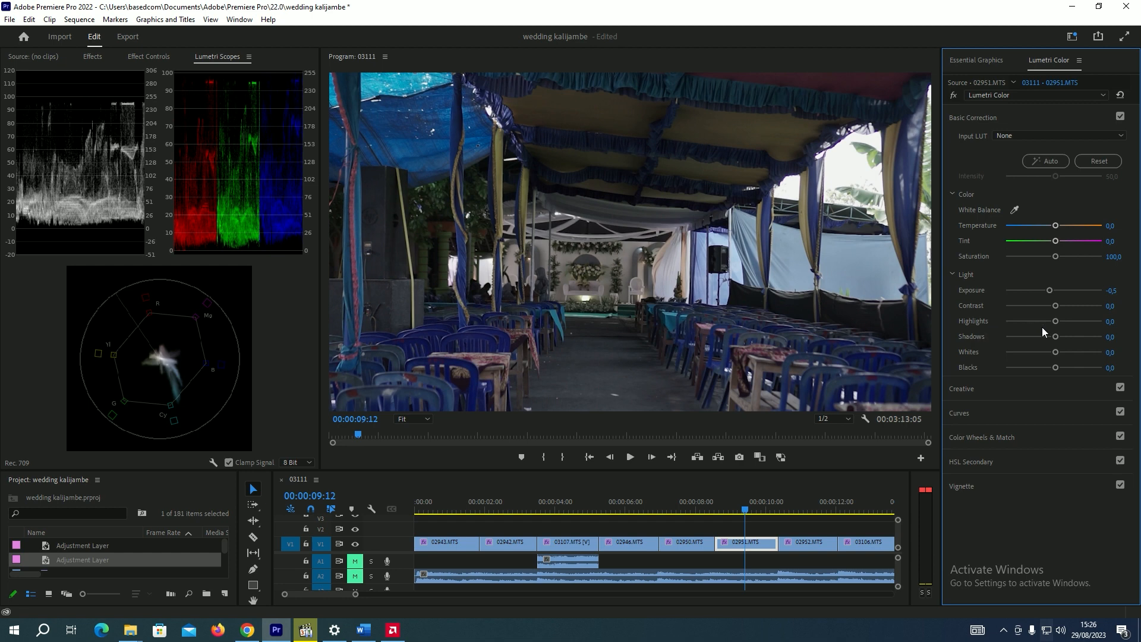
drag(1061, 337, 1069, 338)
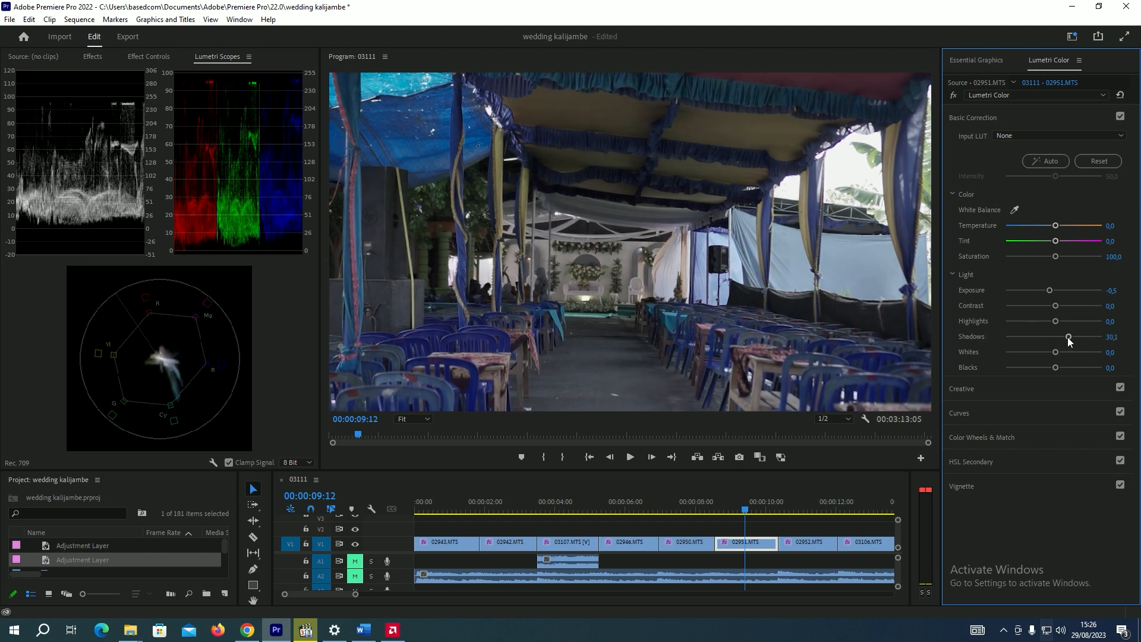
click(1067, 306)
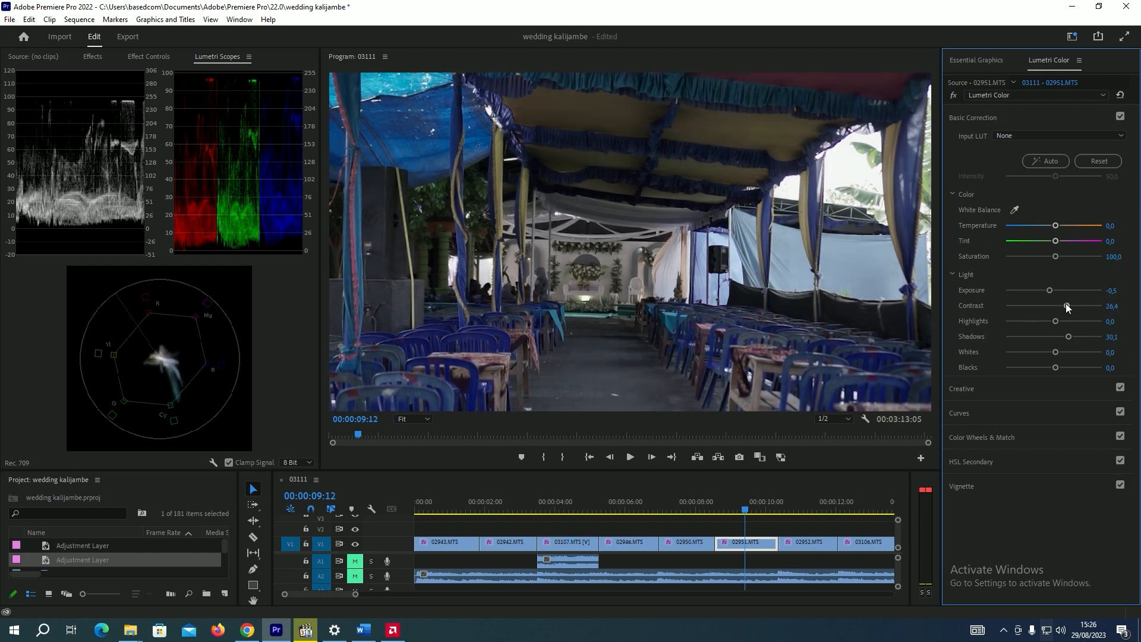
Lower the exposure of the tree and chairs clip 02952.MTS to -0.5
click(810, 506)
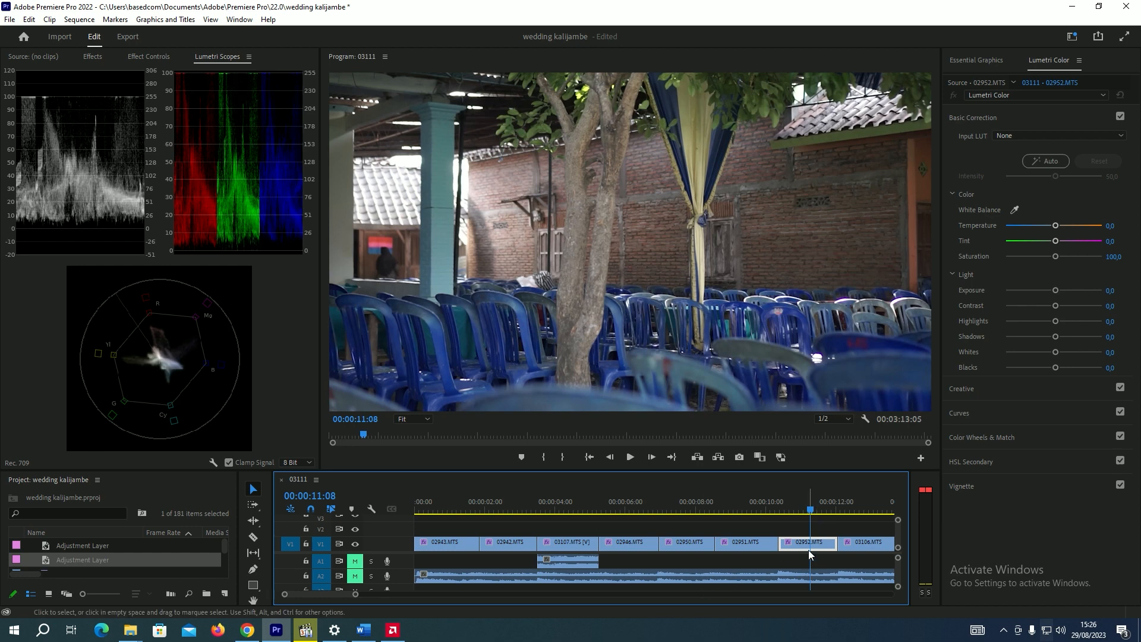
drag(1054, 291, 1049, 290)
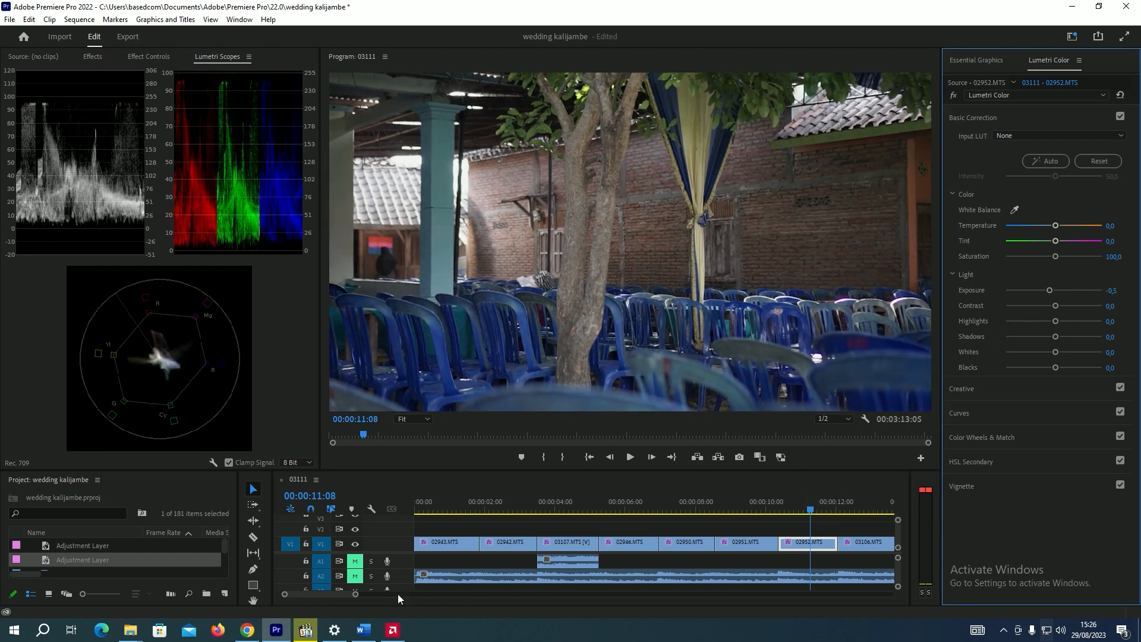
Correct the white flower arrangement clip 03106.MTS with shadows -14.1 and contrast 23.9
drag(355, 595, 390, 595)
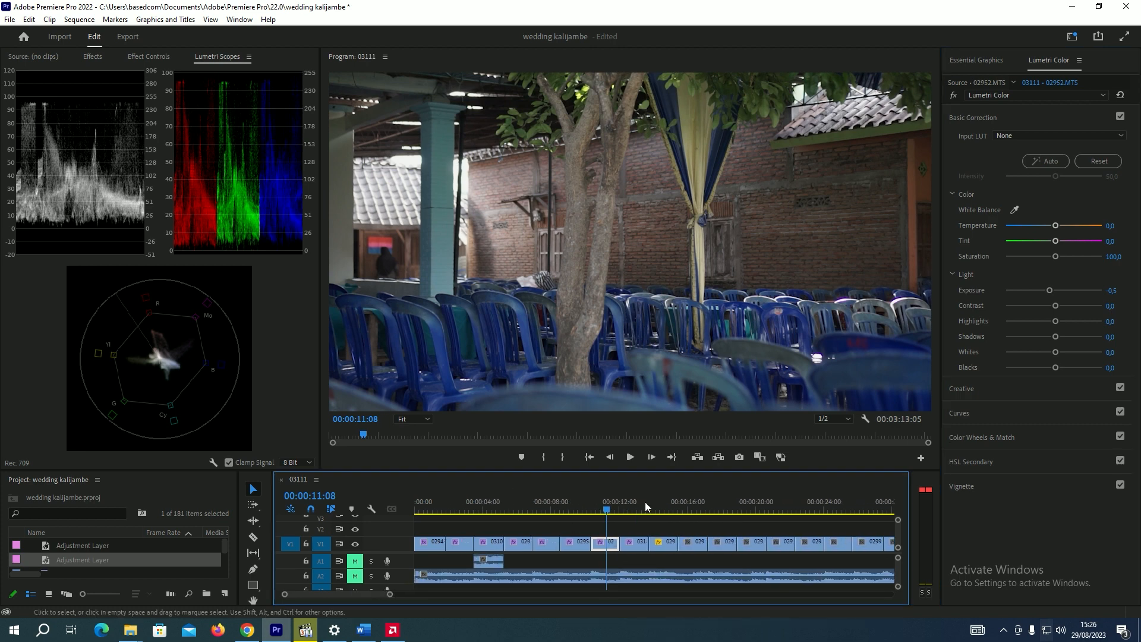
click(640, 502)
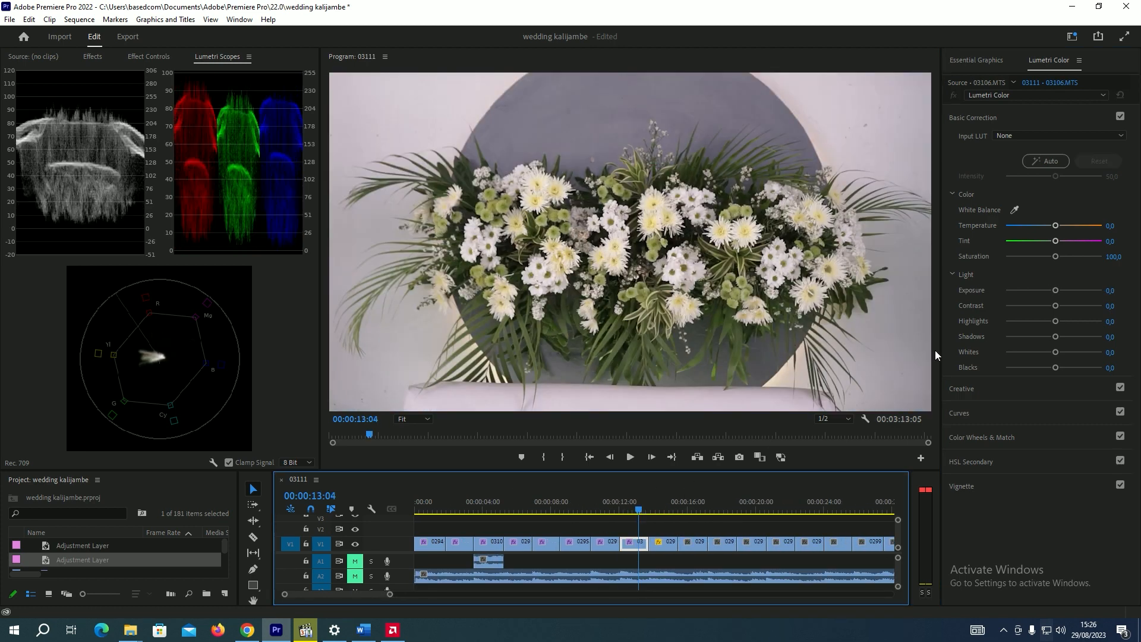
drag(1052, 334, 1046, 336)
click(1065, 305)
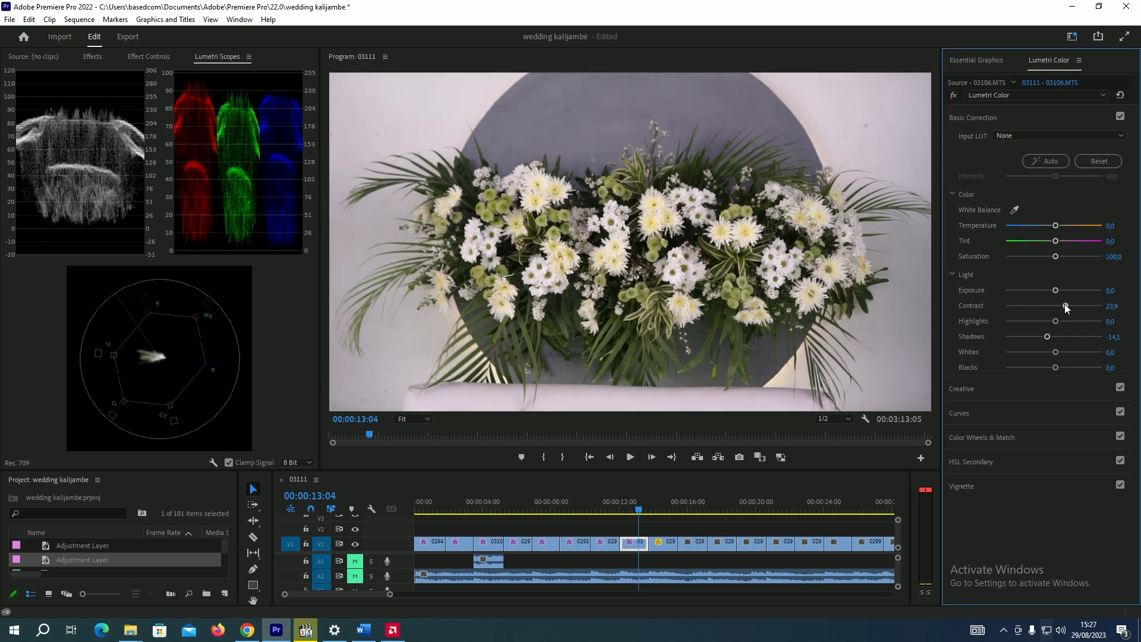
Correct the bride makeup close-up clip 02958.MTS with exposure -0.4, contrast 31.3 and shadows 35.0
click(672, 505)
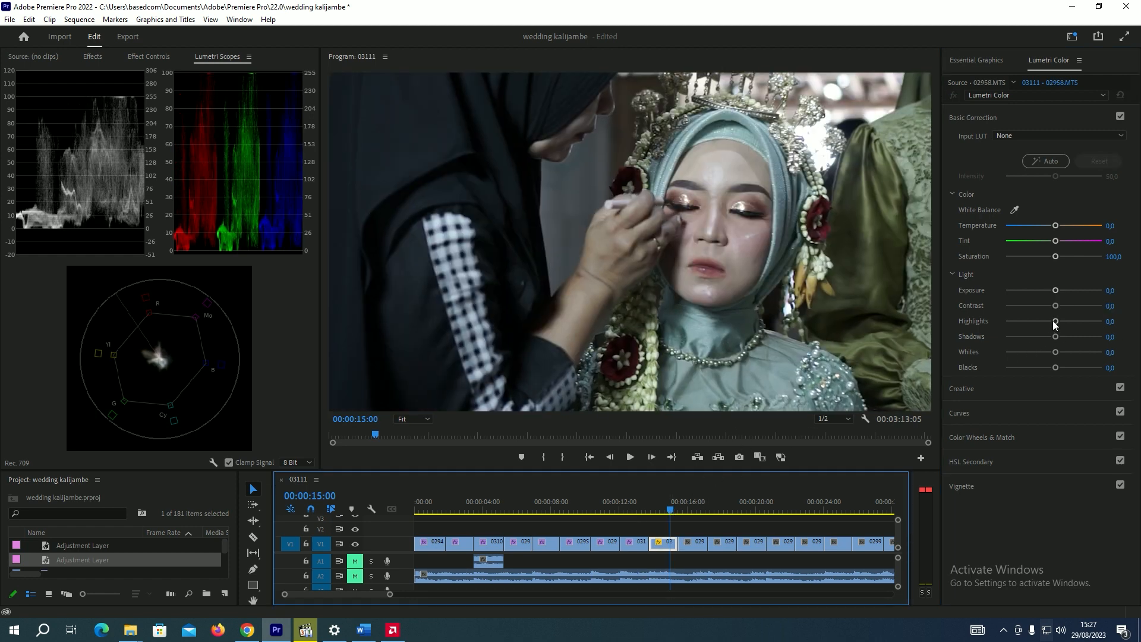
drag(1056, 291, 1049, 290)
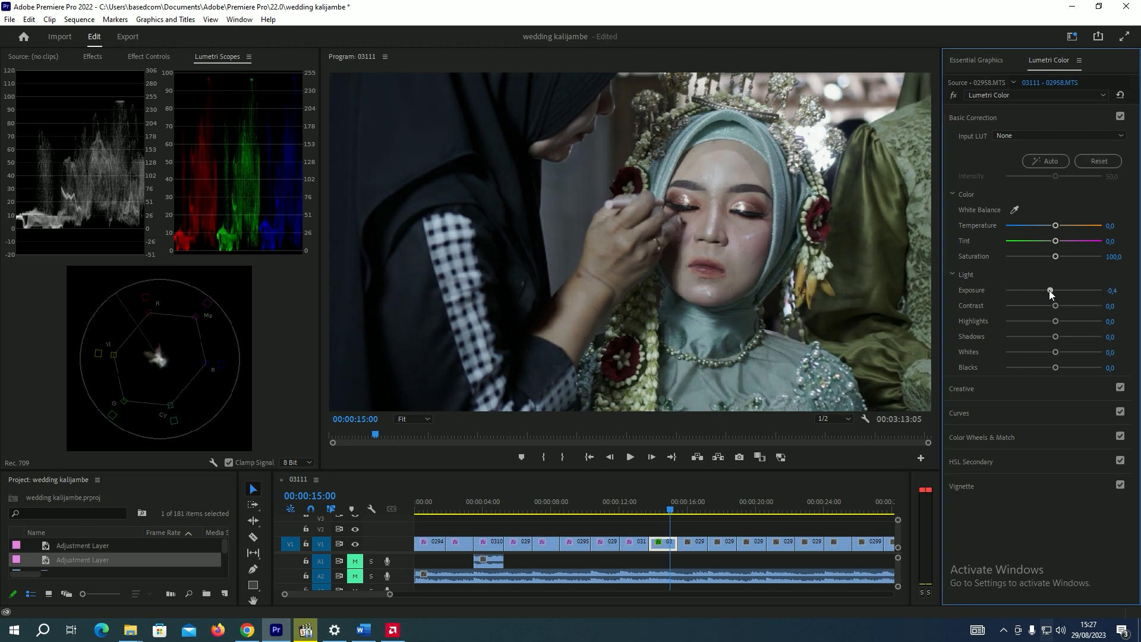
drag(1056, 337, 1075, 338)
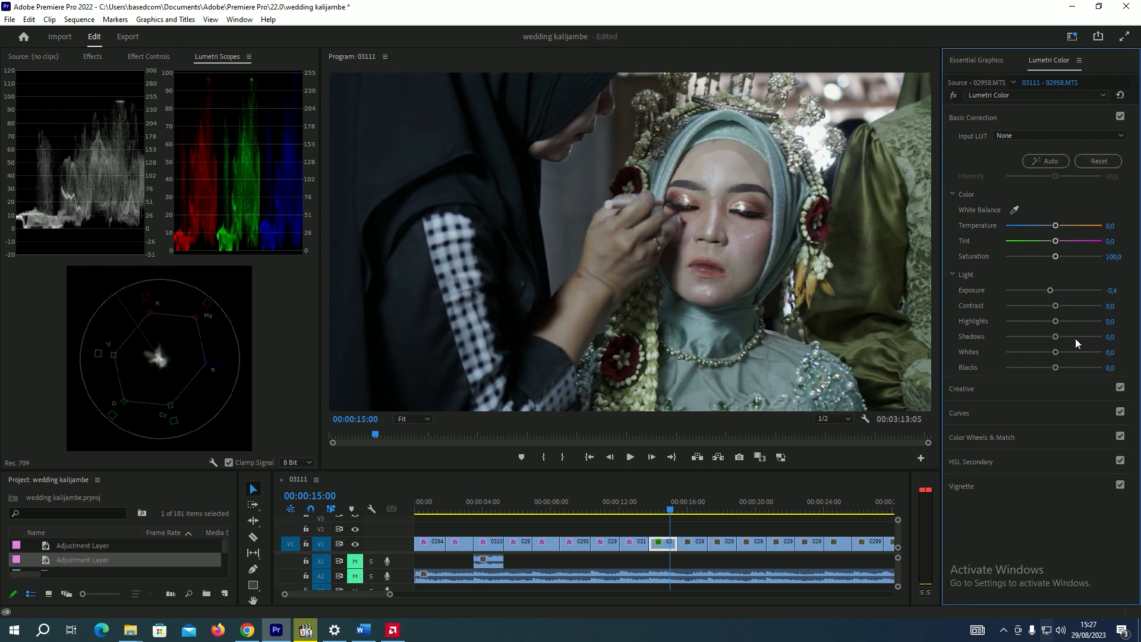
click(1064, 306)
drag(1066, 305, 1071, 336)
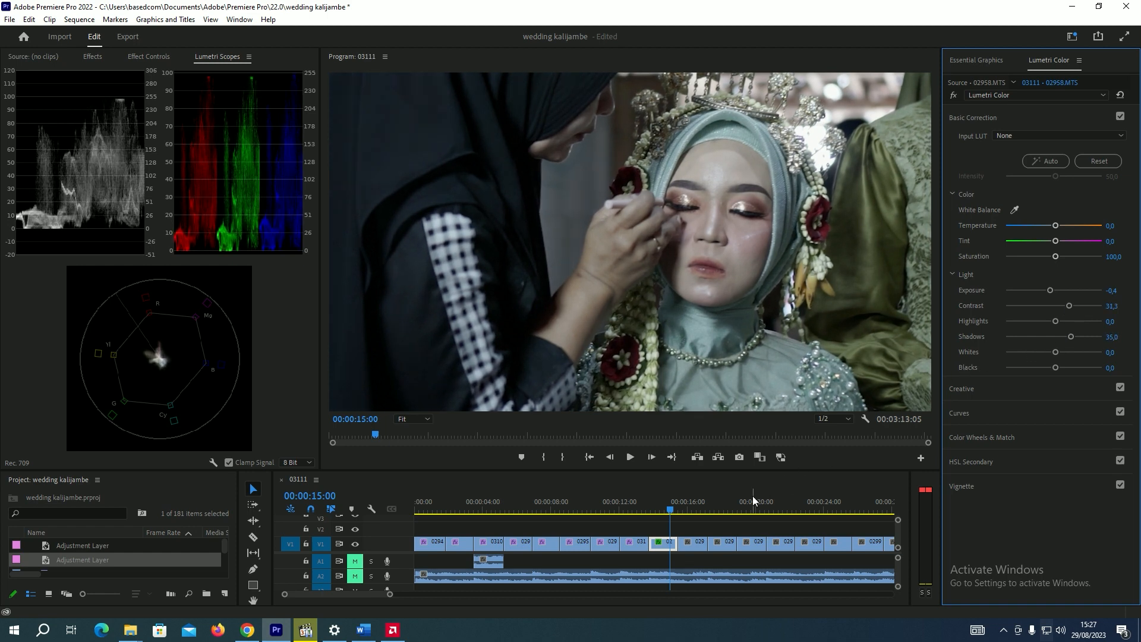
Correct the groom clip 02987.MTS with exposure 0.7 and contrast 19.0, and lower its shadows slightly
click(690, 502)
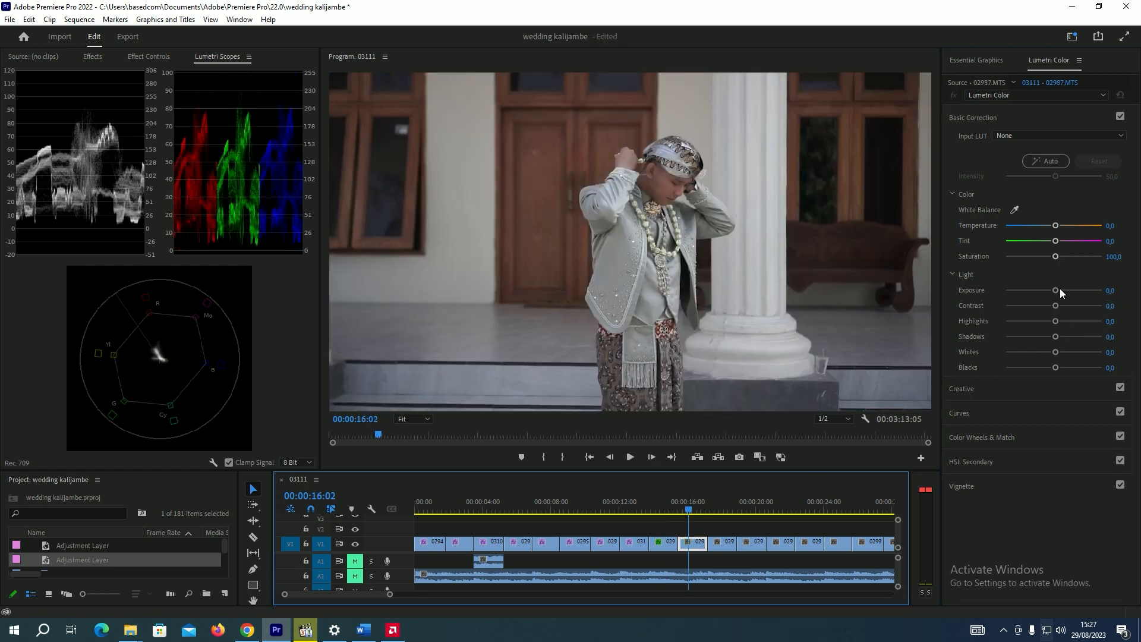
drag(1057, 289, 1061, 289)
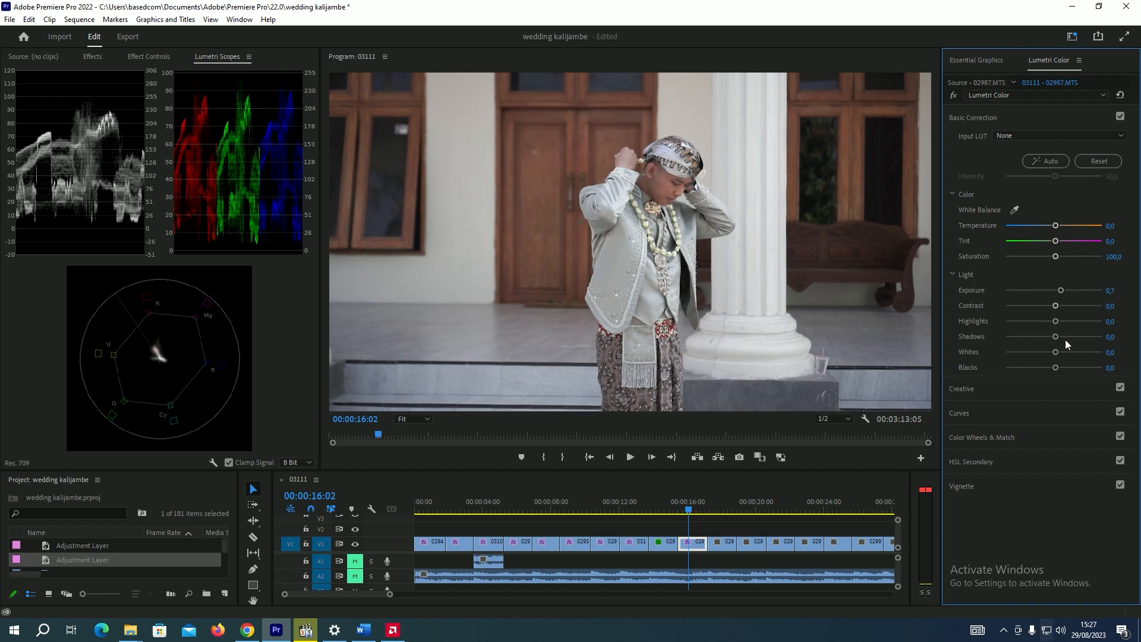
click(1063, 305)
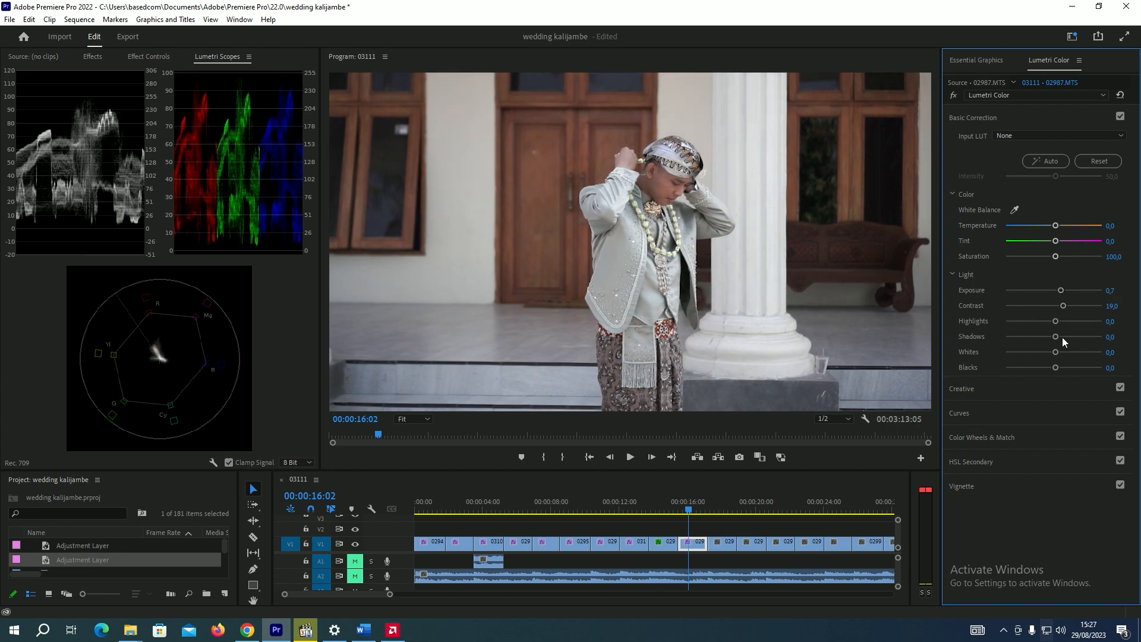
drag(1062, 338, 1050, 337)
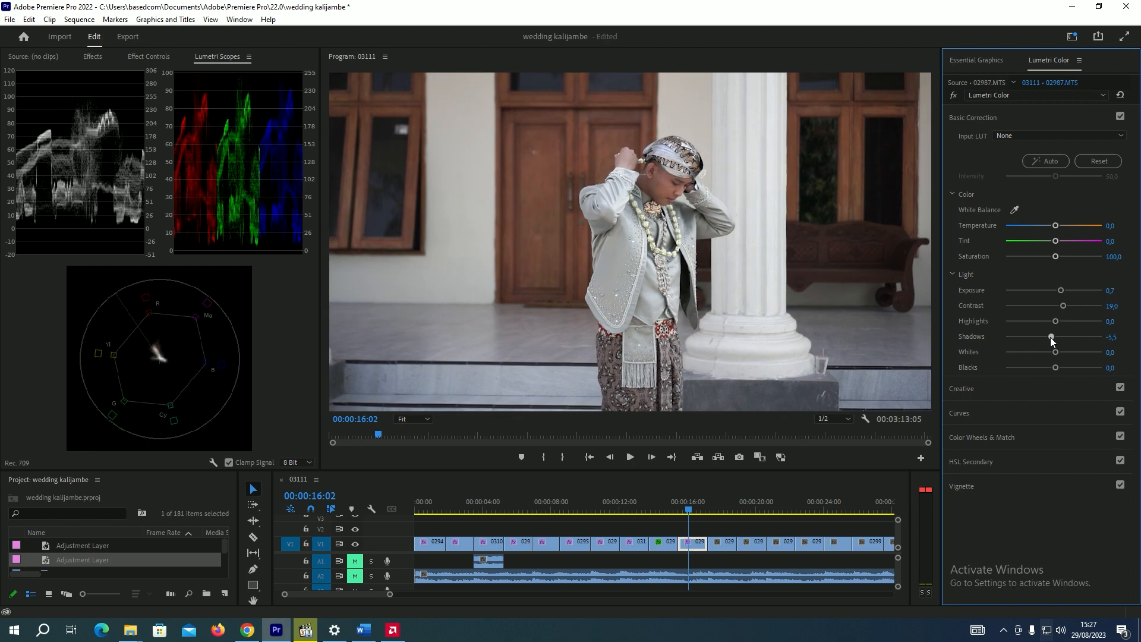
Correct the bride makeup clip 02959.MTS with exposure -0.5 and contrast 20.2
click(722, 502)
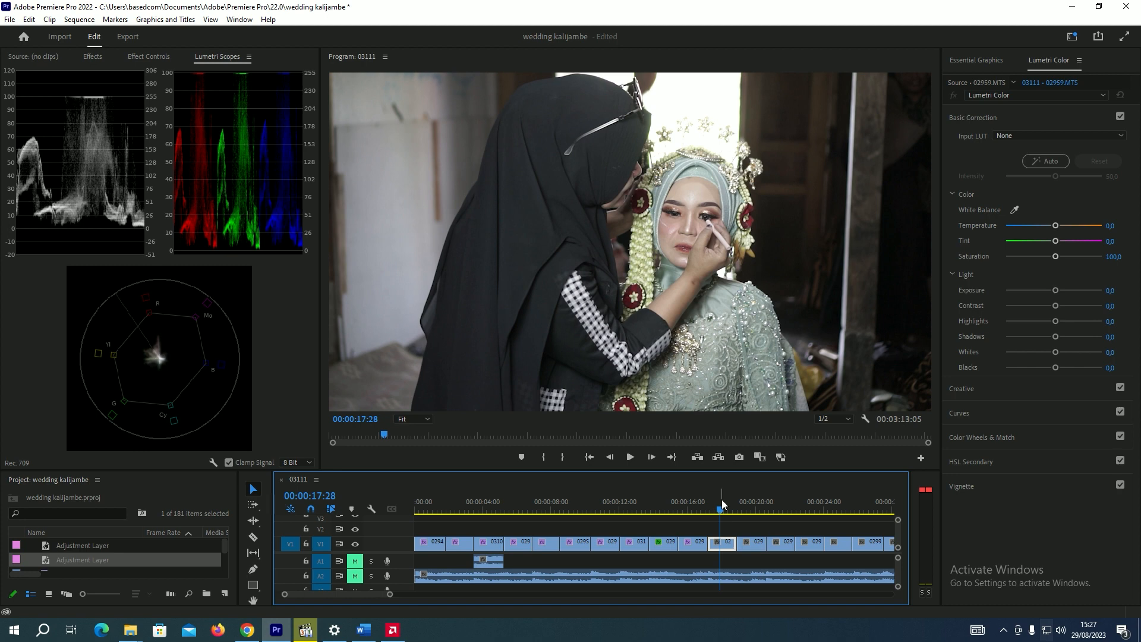
click(1056, 291)
drag(1050, 289, 1048, 289)
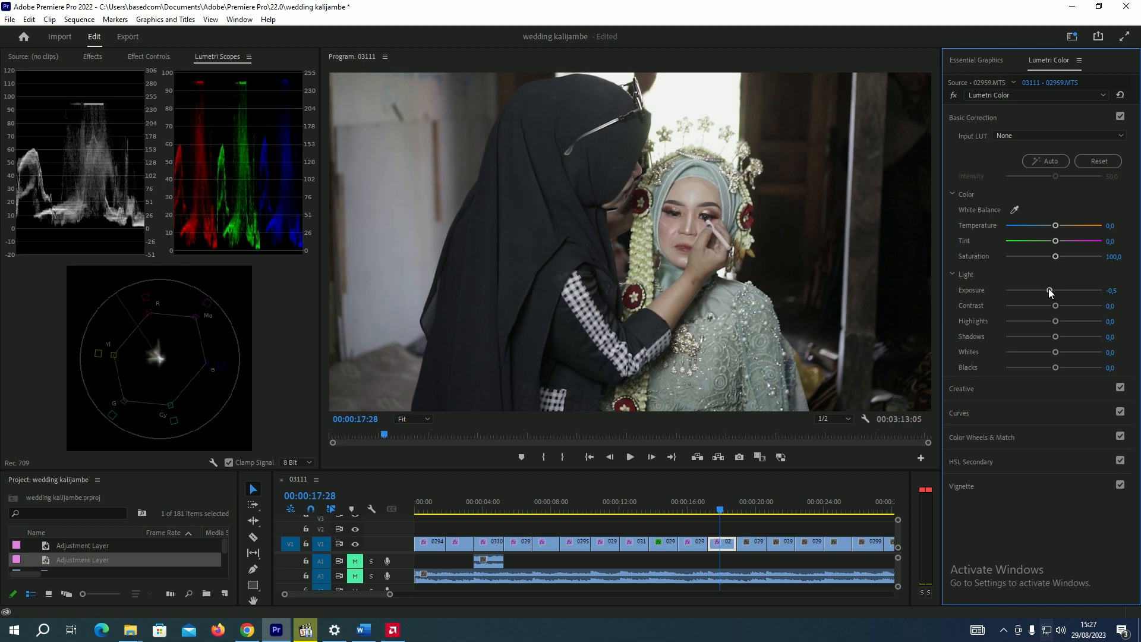
click(1062, 304)
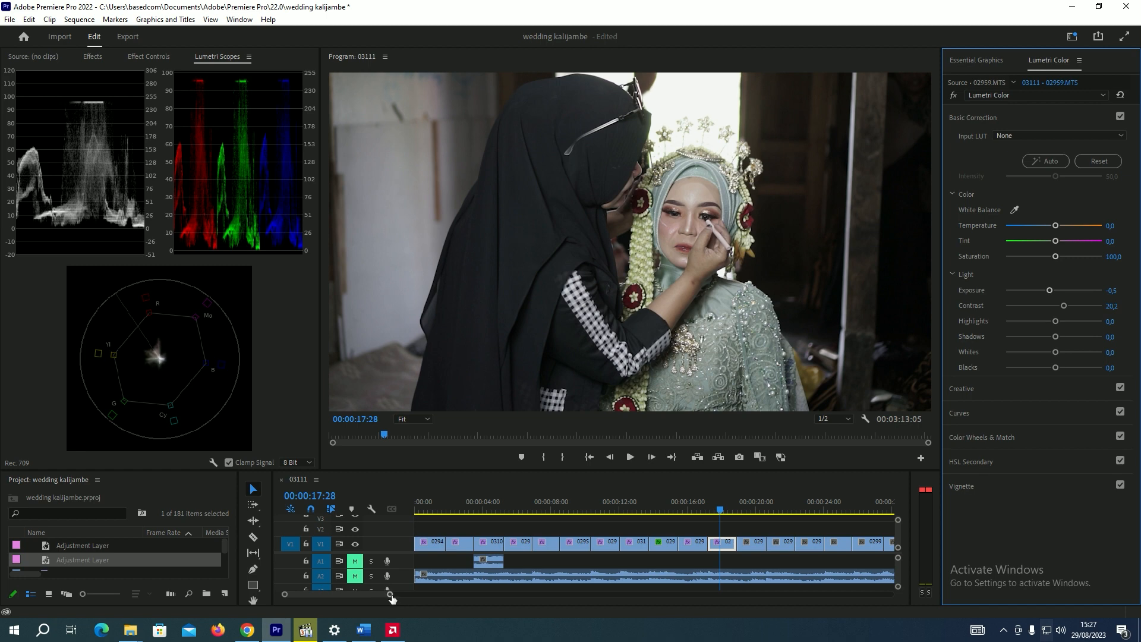
Set the contrast of the groom clip 02988.MTS to 14.1 and the exposure of the bride portrait clip 02960.MTS to -0.5
scroll(425, 586, down, 4)
drag(425, 586, 420, 587)
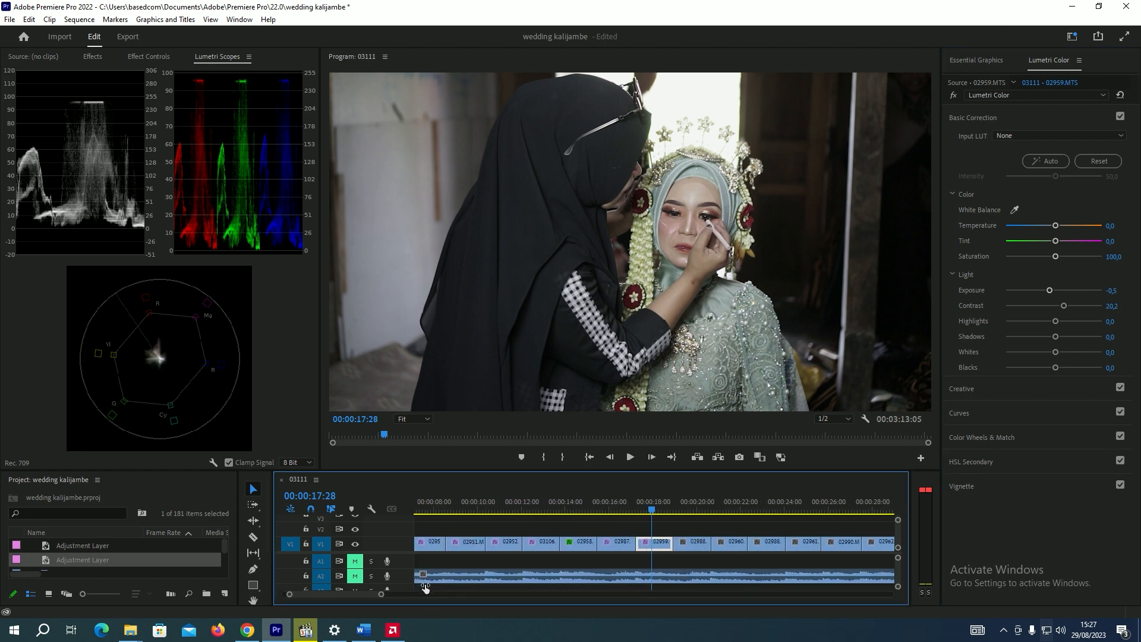
click(680, 499)
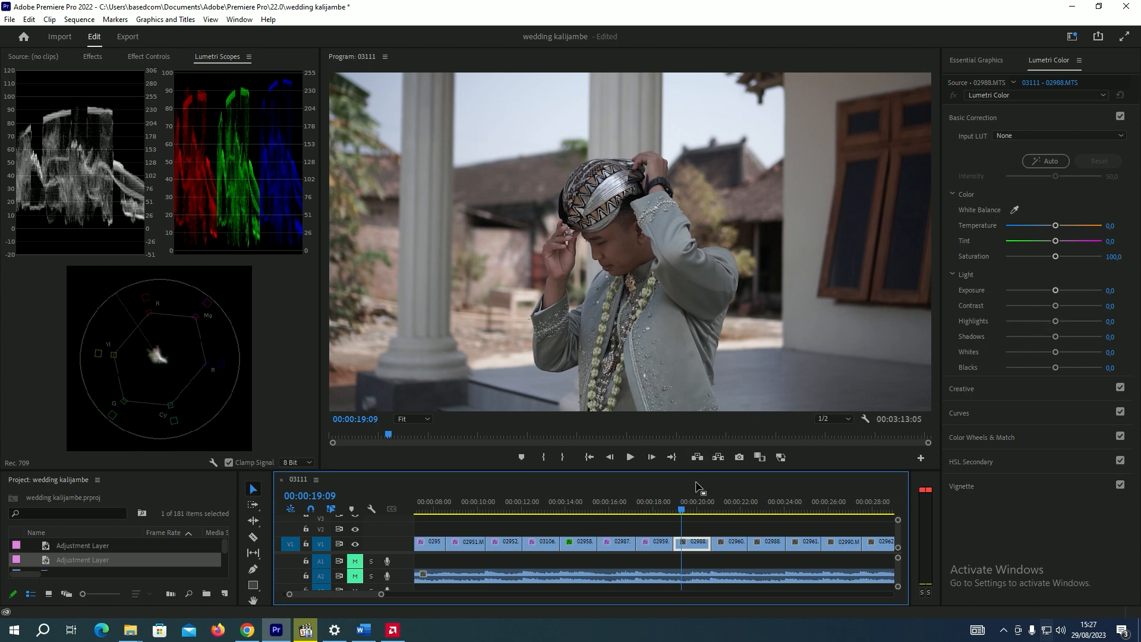
drag(683, 505, 702, 507)
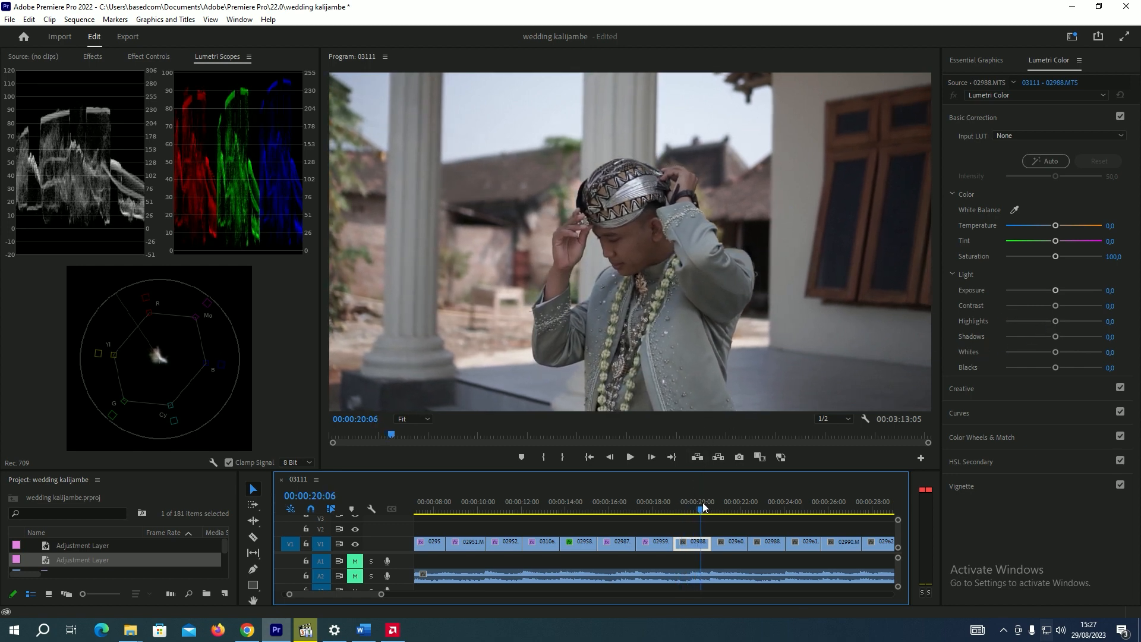
drag(1057, 303, 1060, 307)
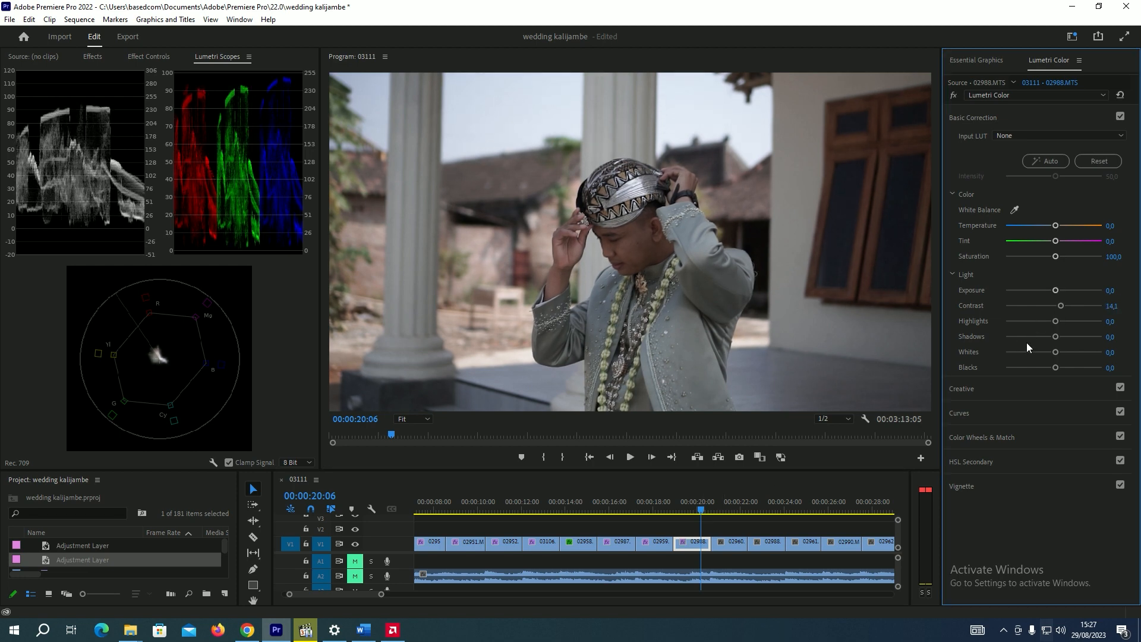
click(736, 502)
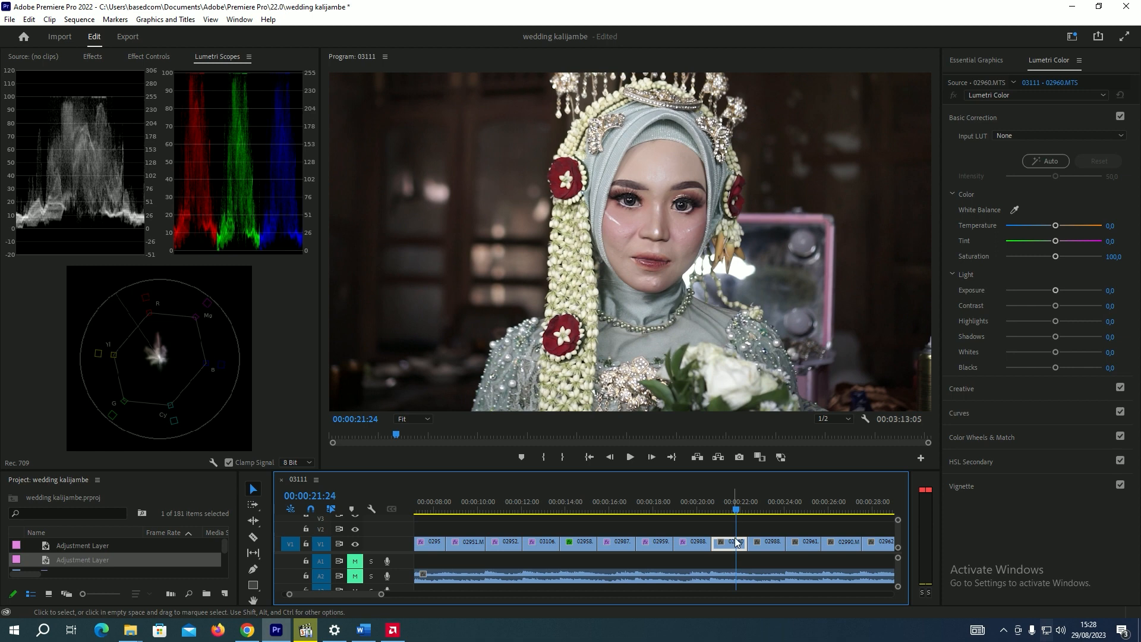
drag(1052, 289, 1048, 289)
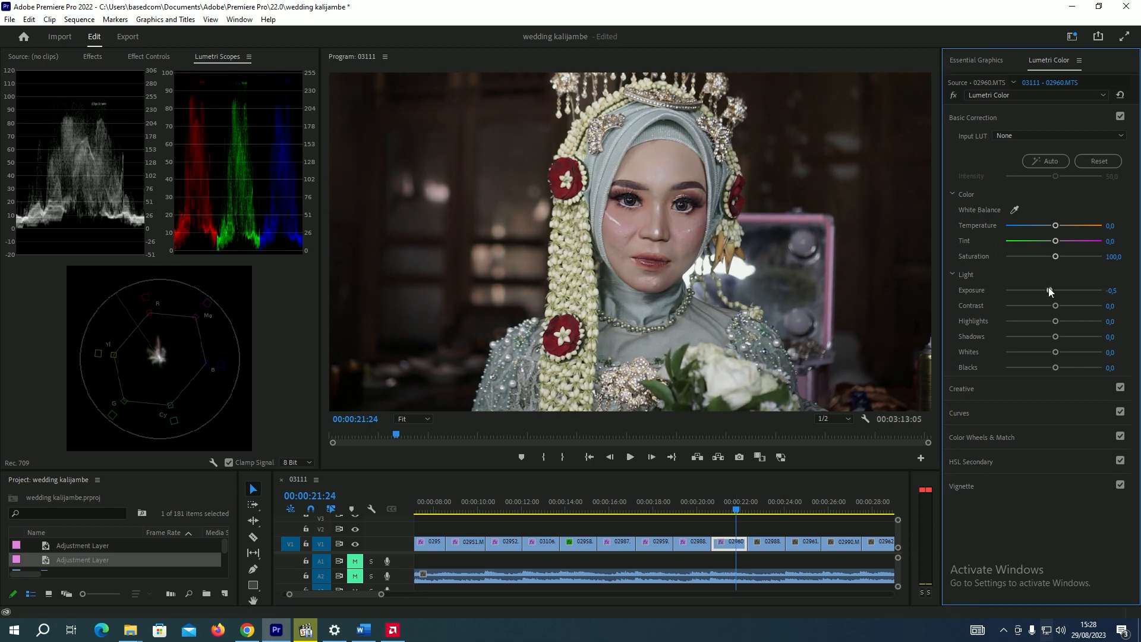
Correct the bride clip 02961.MTS with exposure -0.5, shadows 20.2 and contrast 19.0
click(770, 497)
click(808, 496)
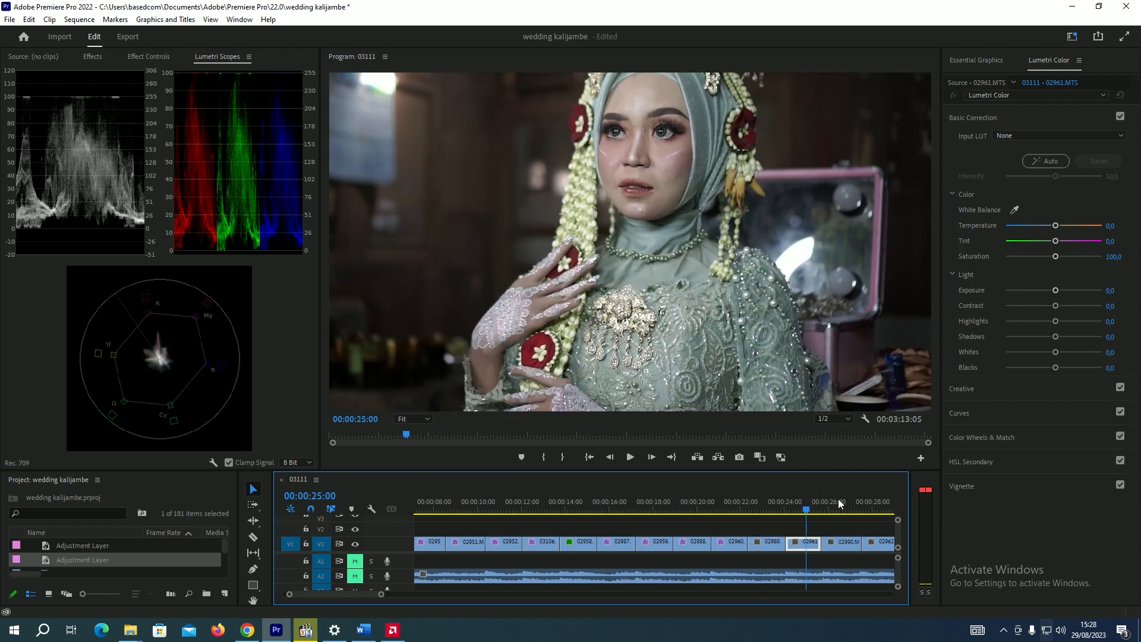
drag(1055, 290, 1049, 290)
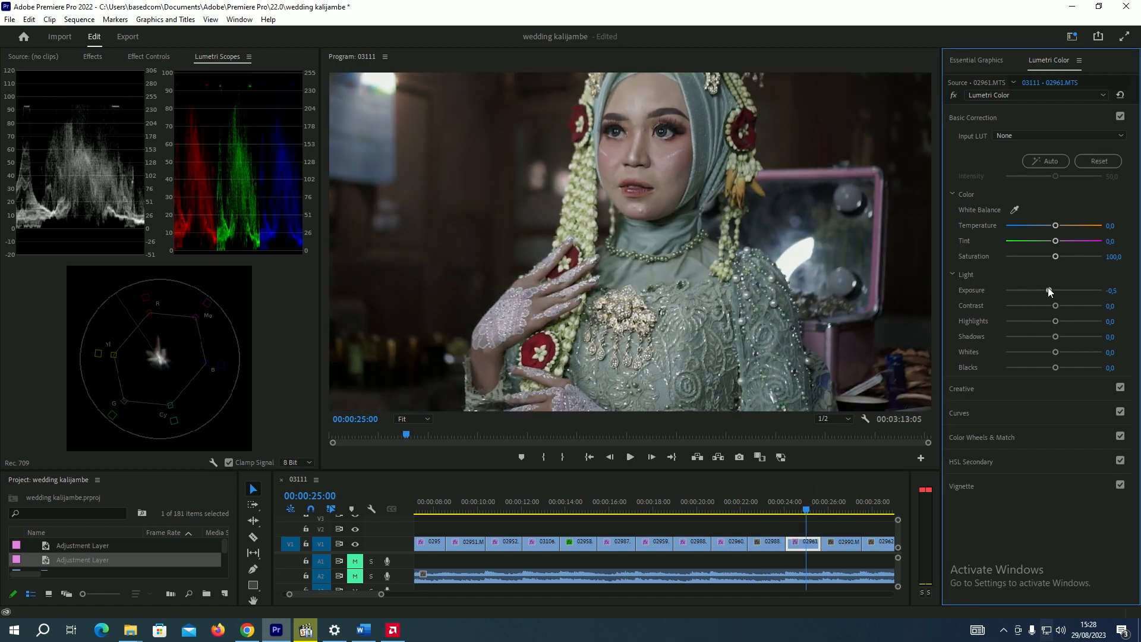
drag(1055, 336, 1064, 307)
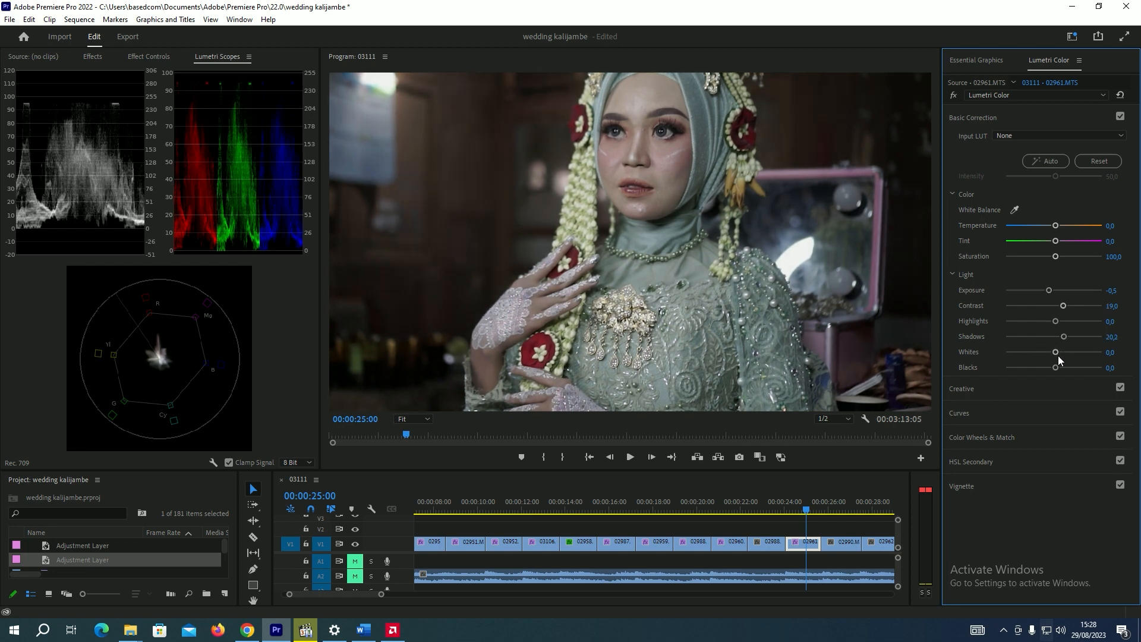
Skip the groom clip 02990.MTS and lower the exposure of the bride clip 02962.MTS to -0.6
drag(809, 512, 842, 501)
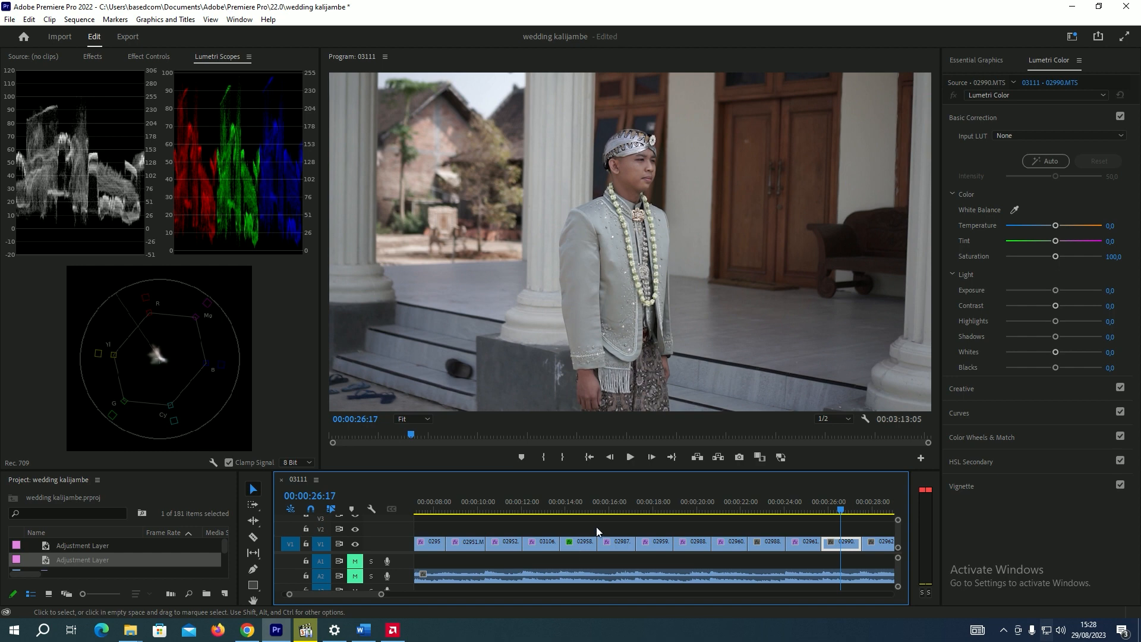
scroll(464, 576, down, 3)
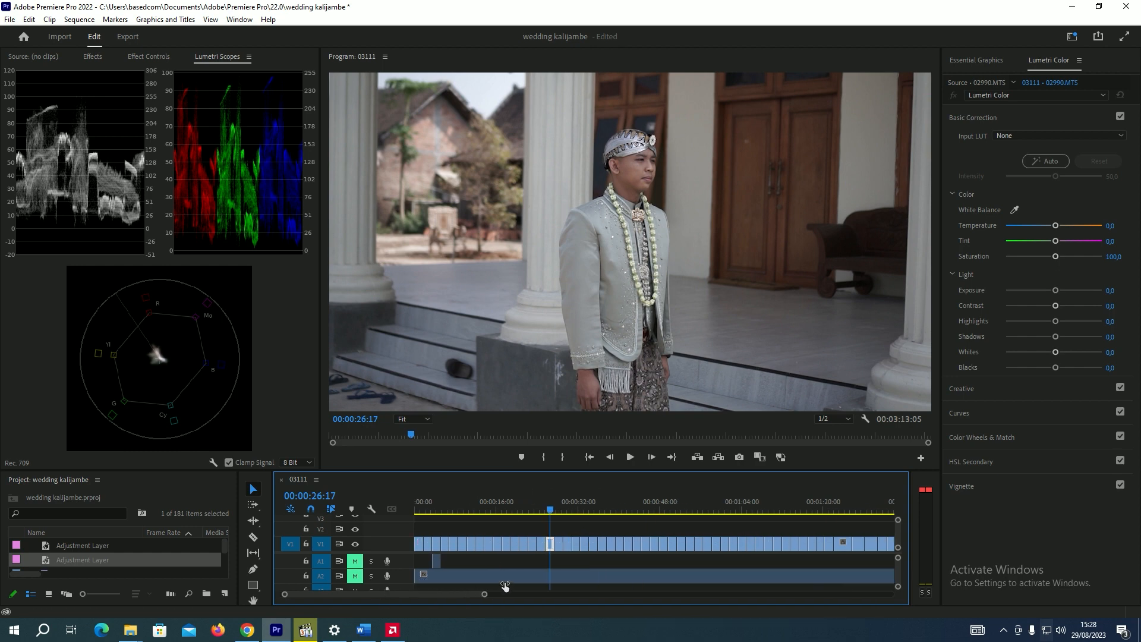
scroll(477, 574, up, 3)
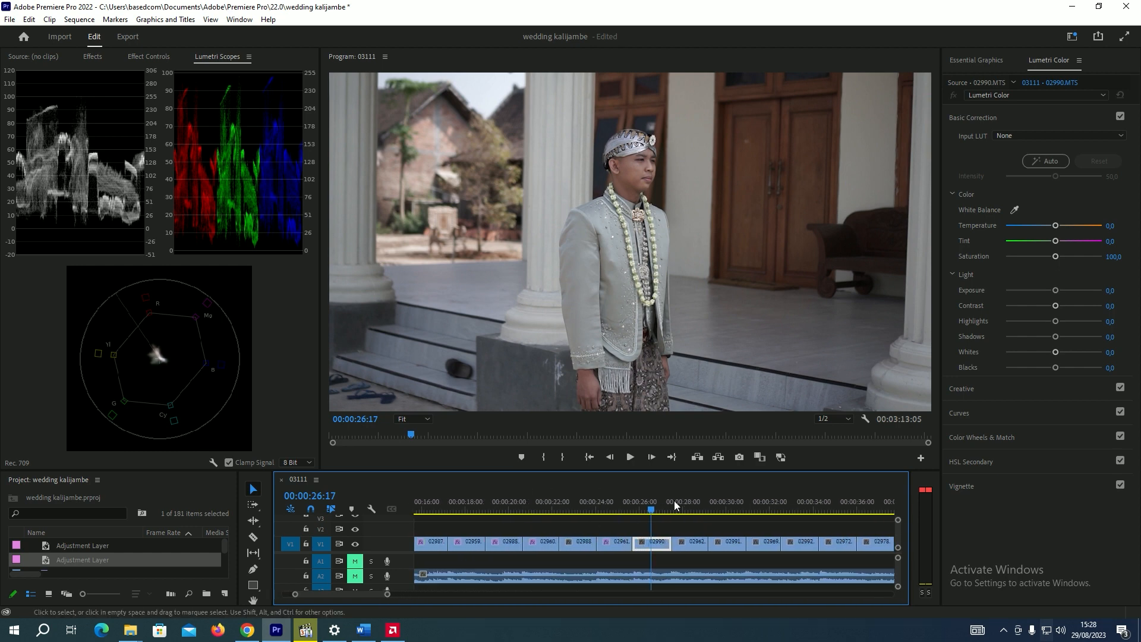
click(697, 504)
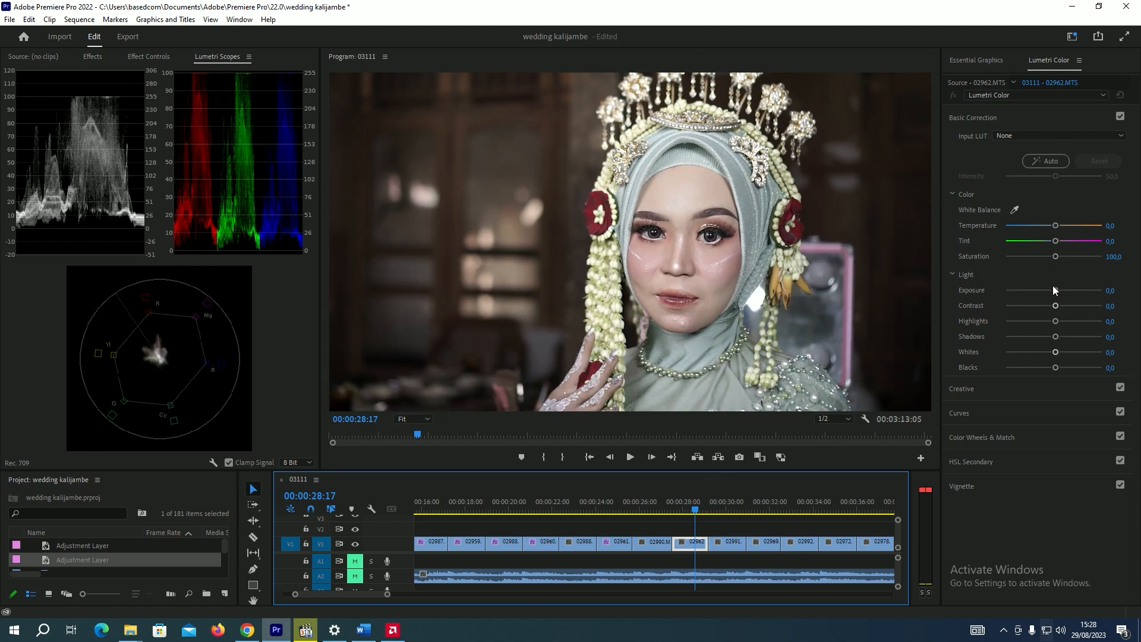
drag(1051, 286, 1047, 289)
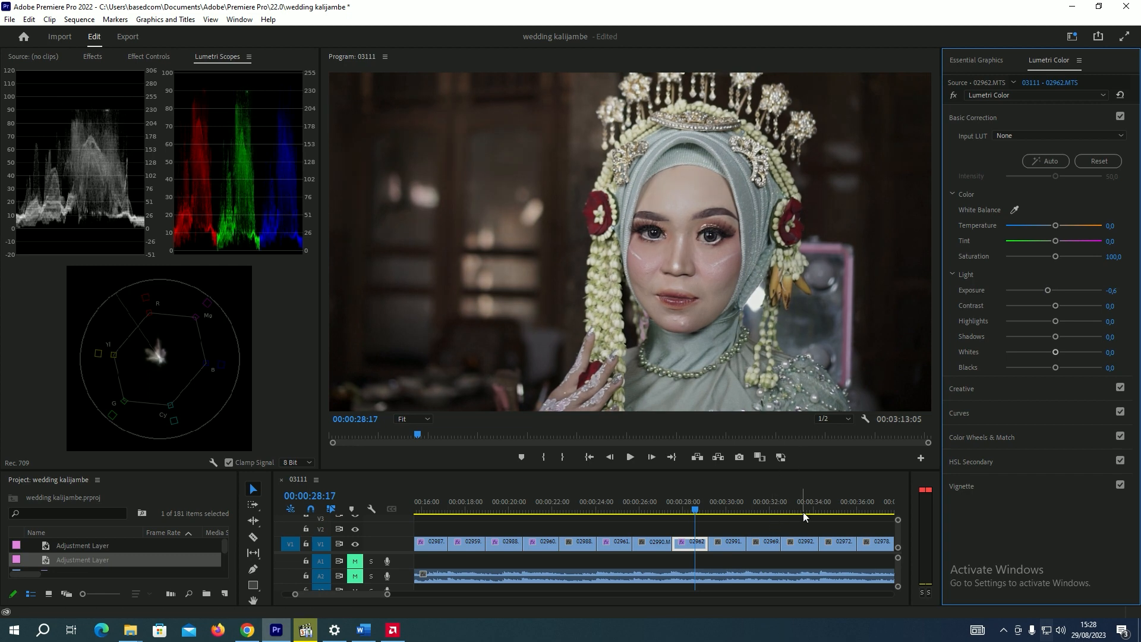
Correct the clip of the groom walking on the street, 02991.MTS, with exposure -0.5, shadows -21.5 and contrast 10.4
click(732, 500)
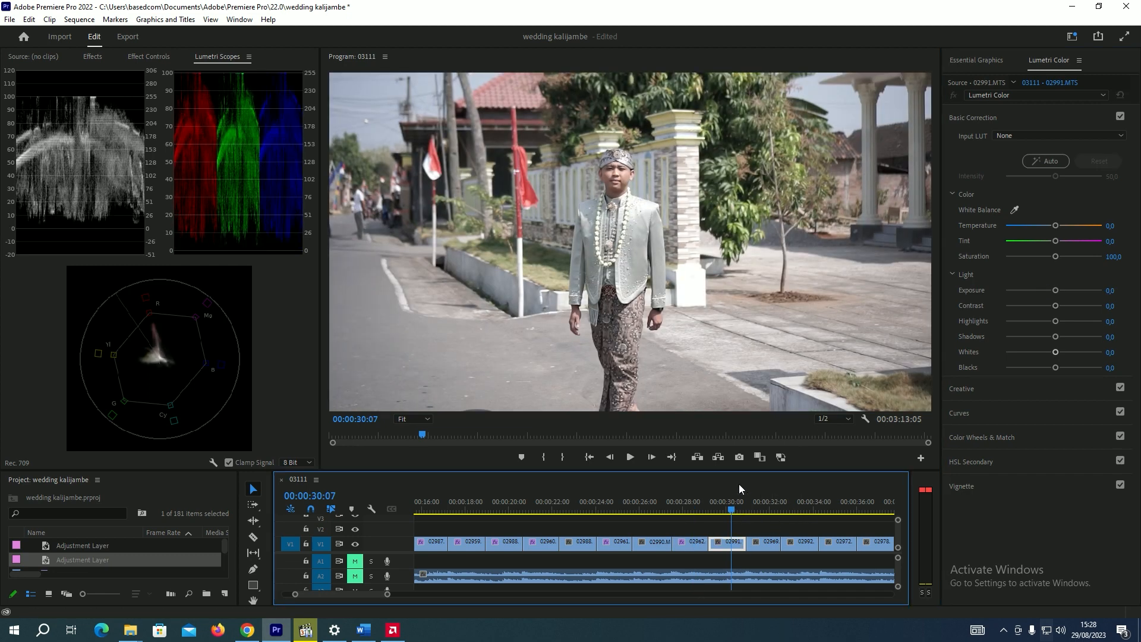
drag(1055, 291, 1049, 287)
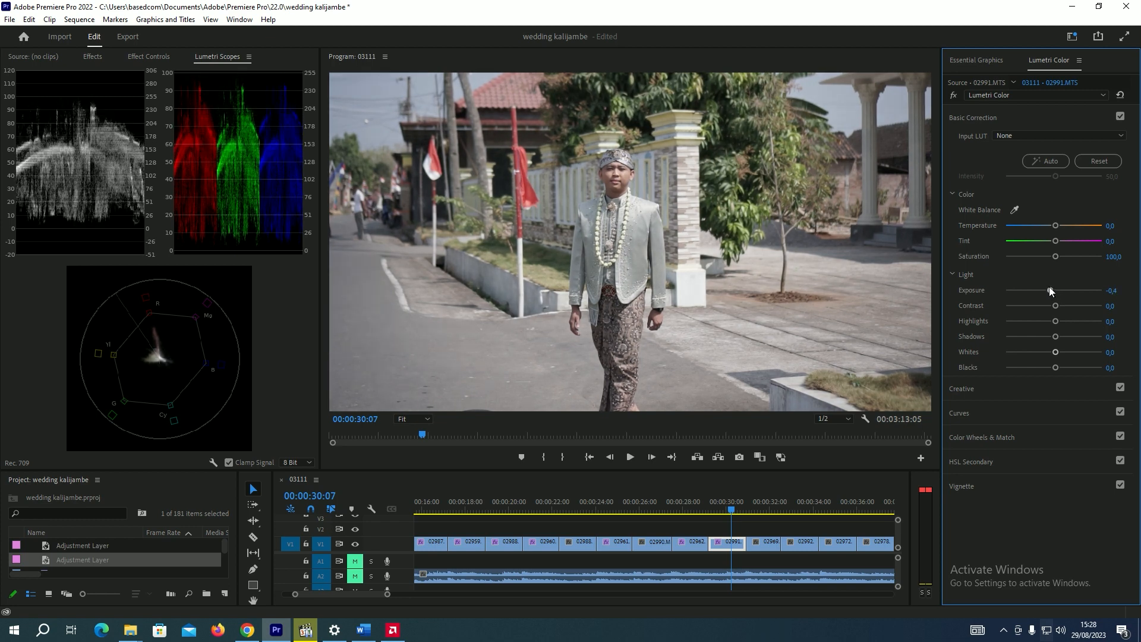
drag(1056, 336, 1060, 307)
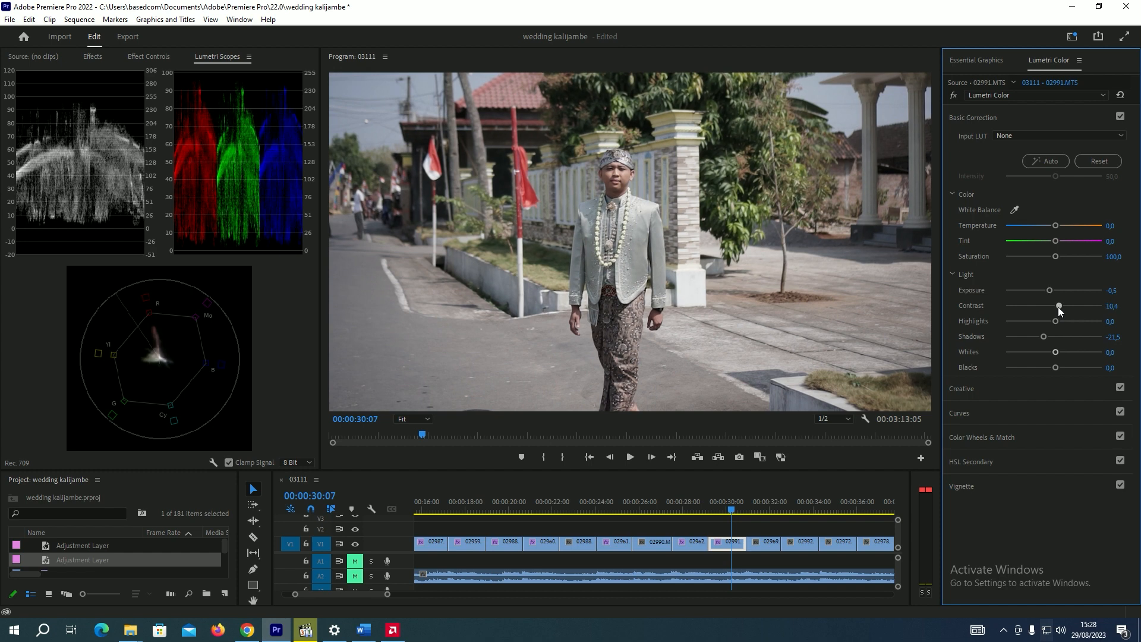
Lower the exposure of clip 02969.MTS to -0.4 and of the groom side-view clip 02992.MTS to -0.3
click(768, 498)
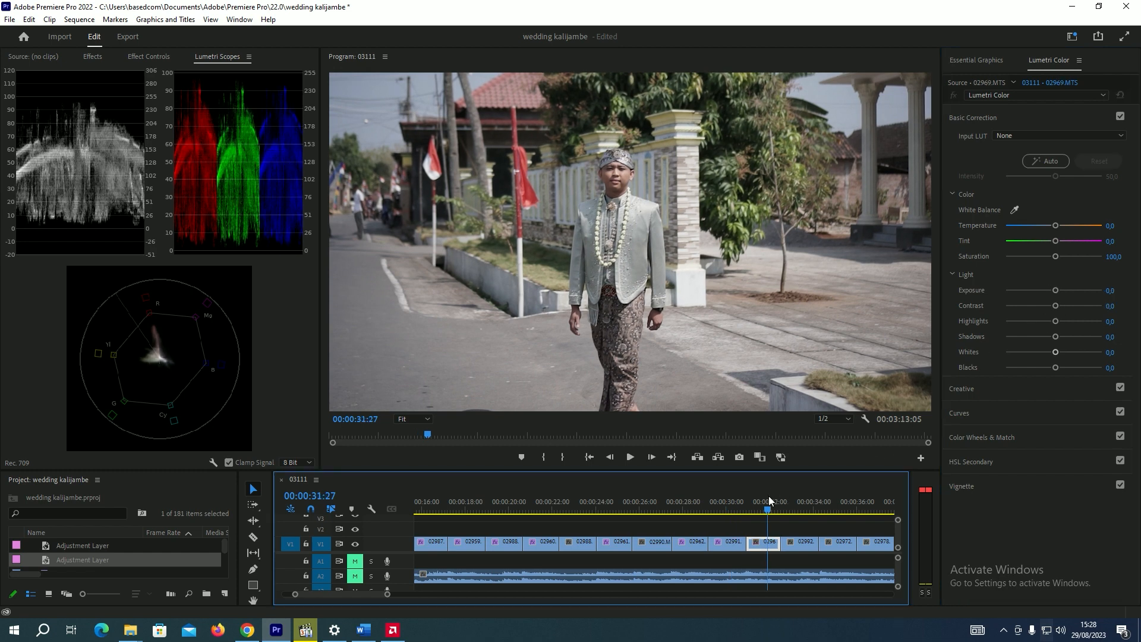
drag(1050, 290, 1050, 289)
click(805, 500)
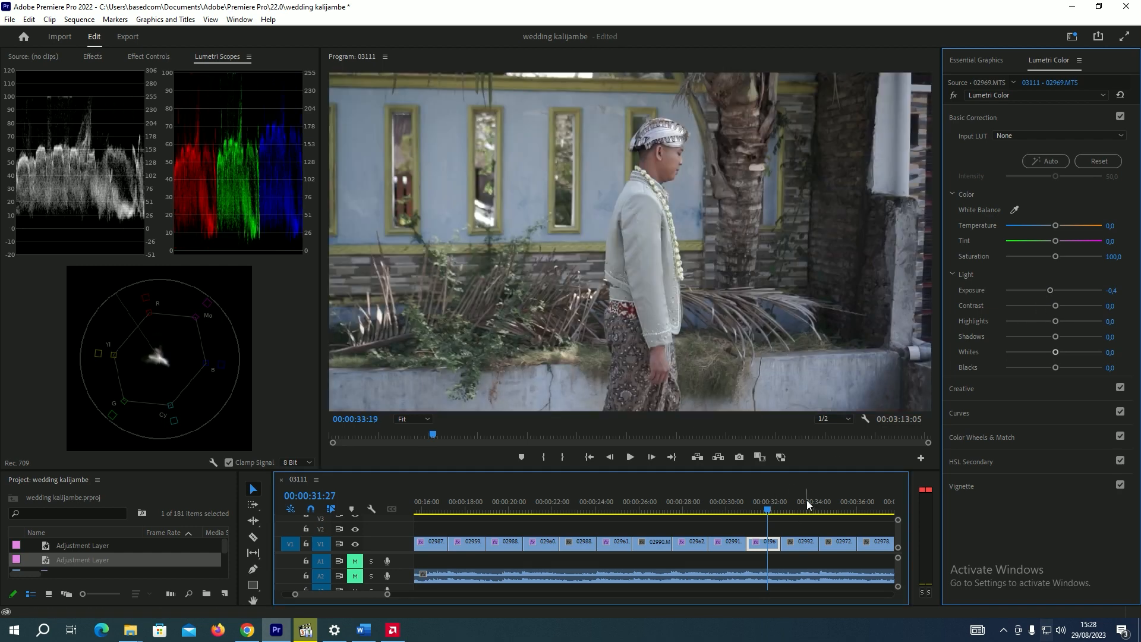
click(1051, 290)
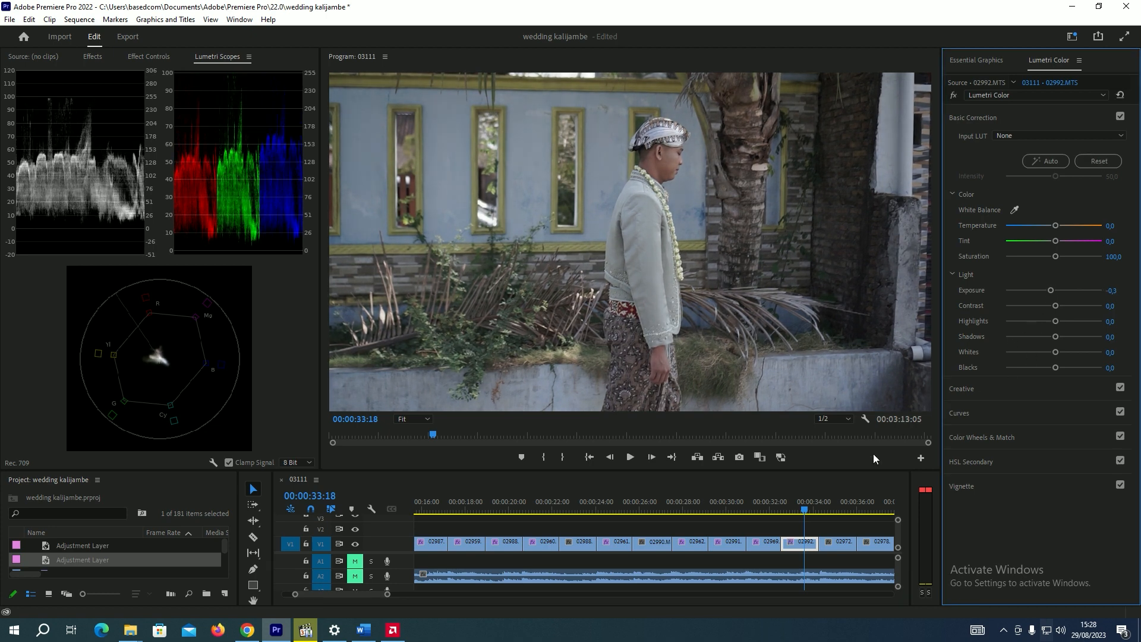
Lower the exposure of the bride close-up clip 02972.MTS to -0.5
click(844, 501)
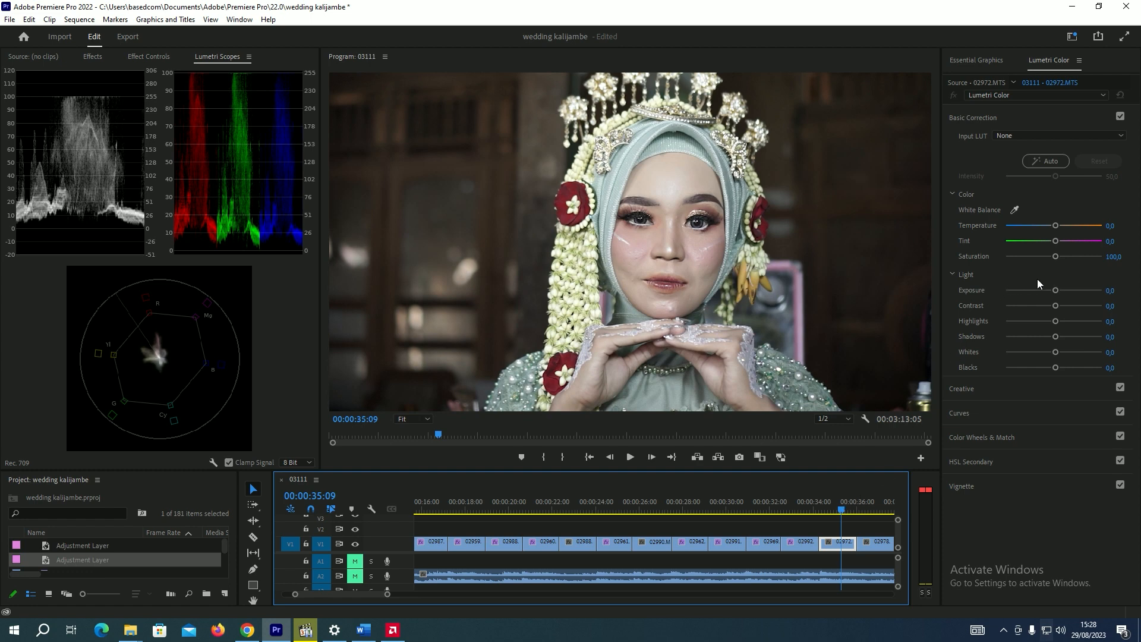
drag(1051, 290, 1049, 290)
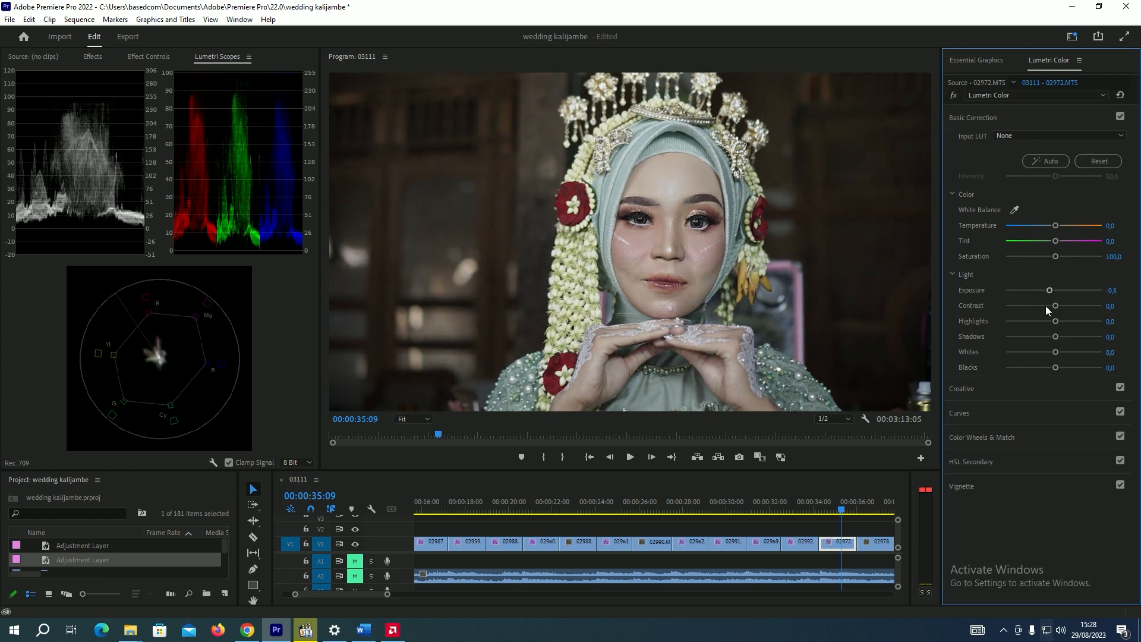
Skip the hands clip 02978.MTS and correct the bride clip 02976.MTS with exposure -0.5 and shadows 23.9
drag(387, 595, 418, 594)
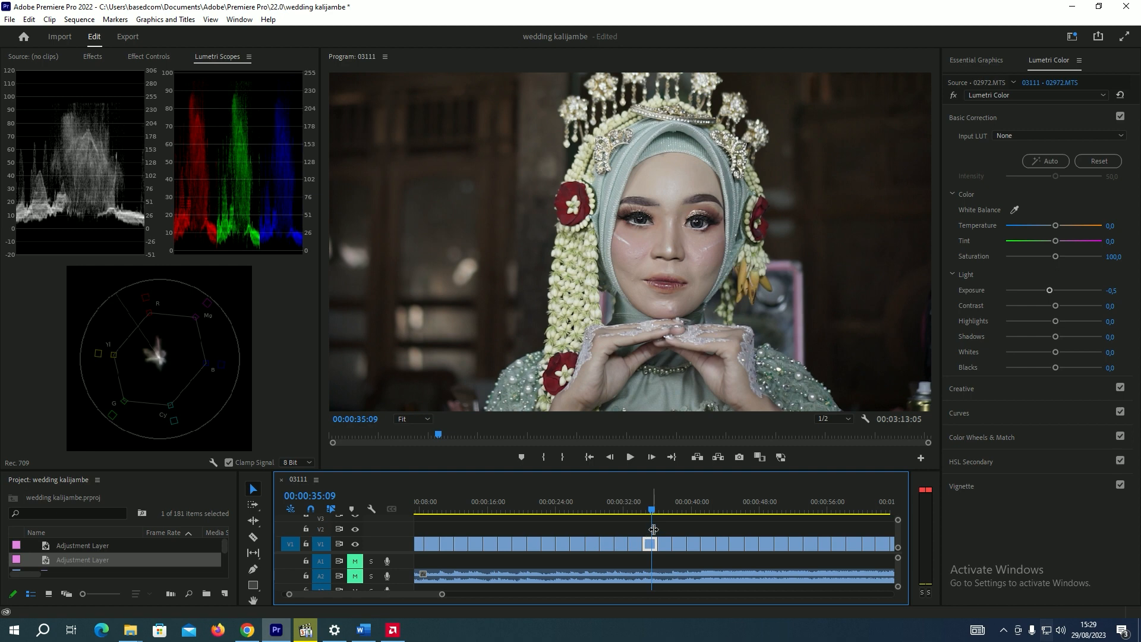
click(668, 510)
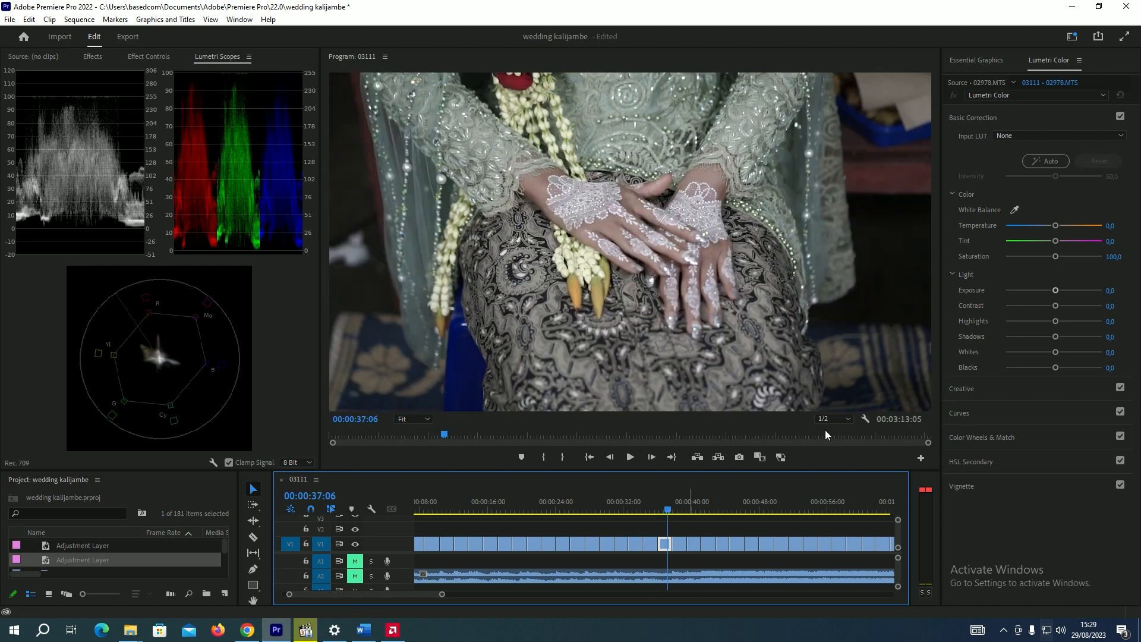
click(681, 510)
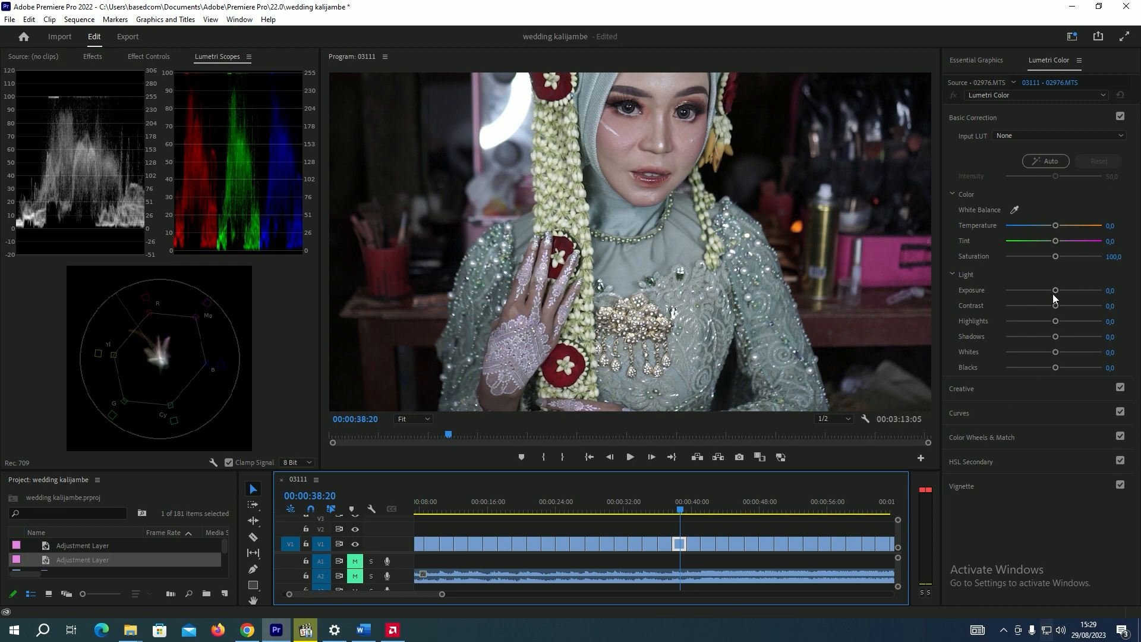
drag(1055, 291, 1049, 290)
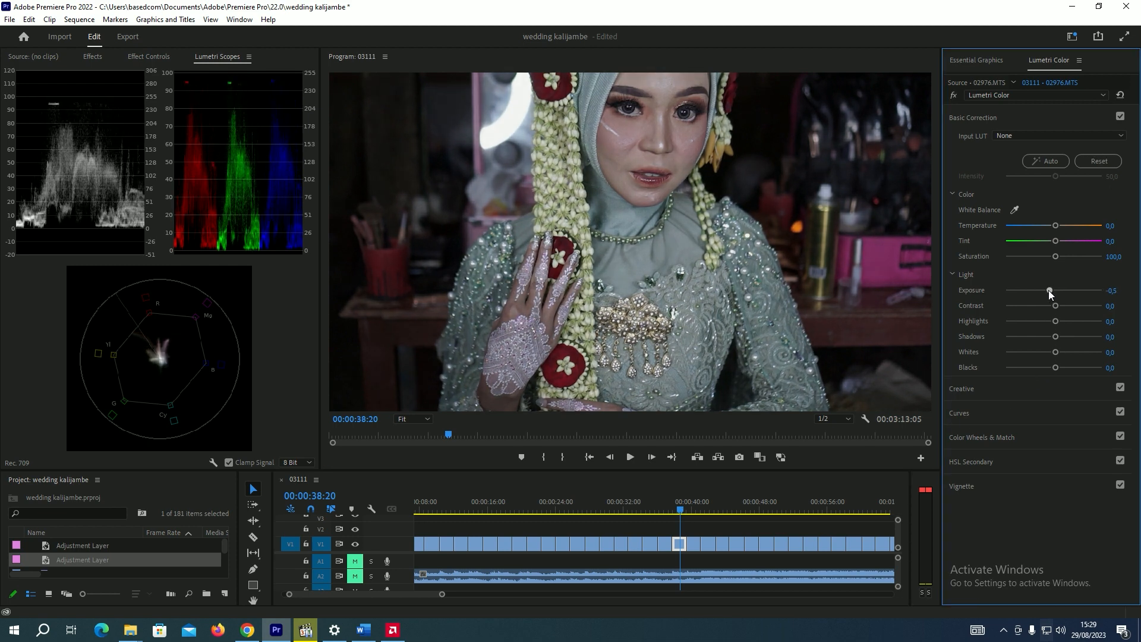
drag(1058, 334, 1065, 336)
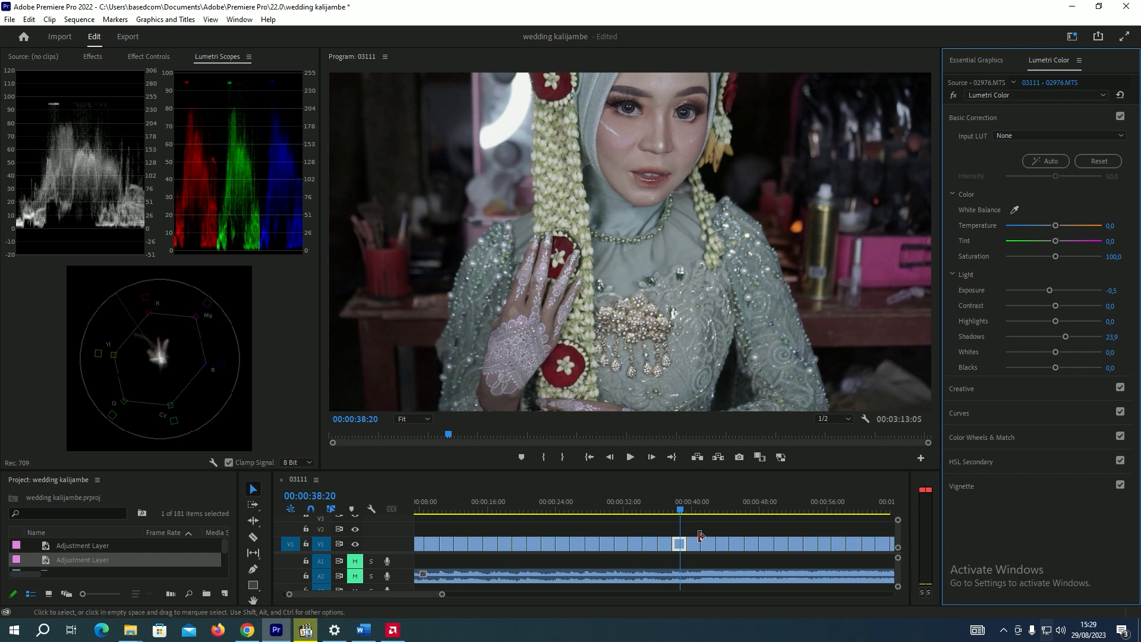
Correct the flower decoration clip 03106.MTS with exposure -0.3, blacks -5.5 and shadows -19.0
click(693, 504)
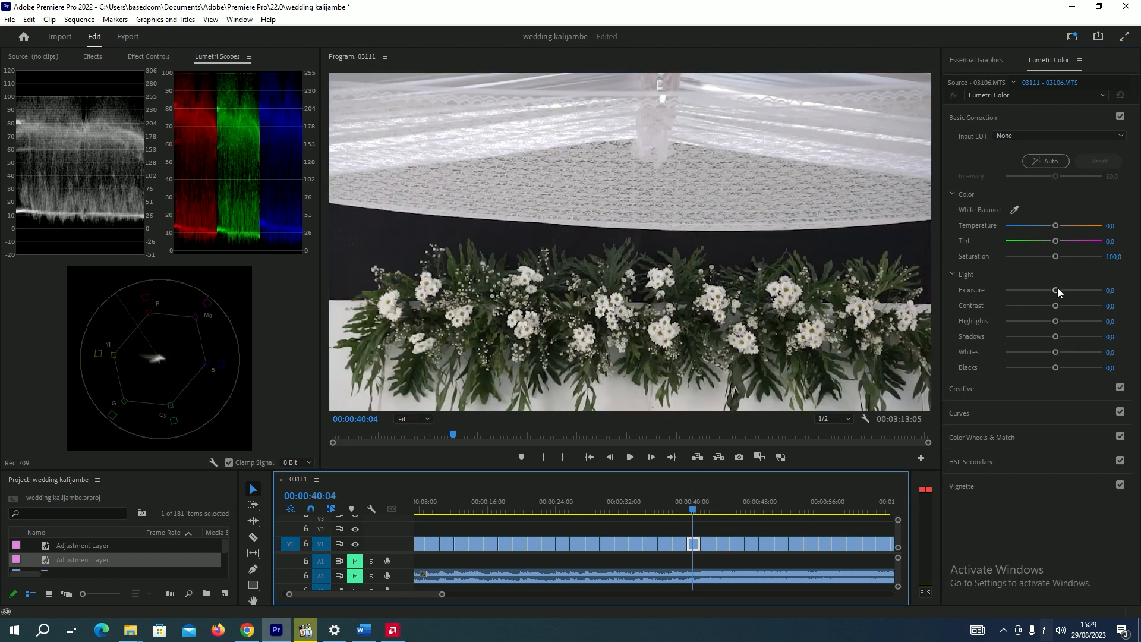
drag(1058, 287, 1050, 288)
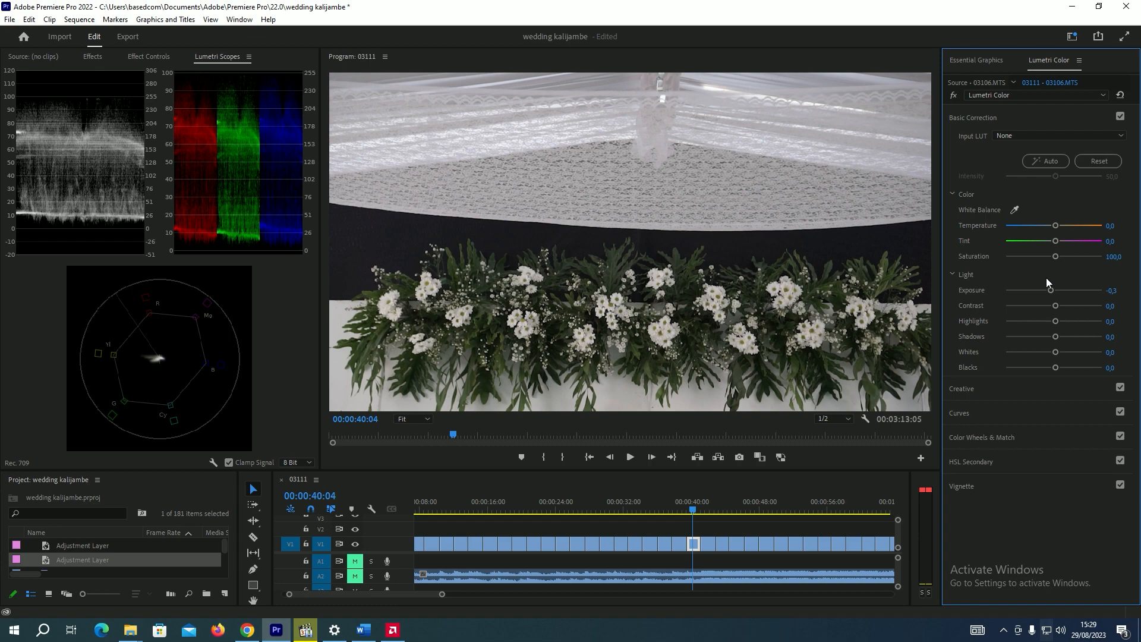
drag(1054, 364, 1052, 365)
click(1045, 337)
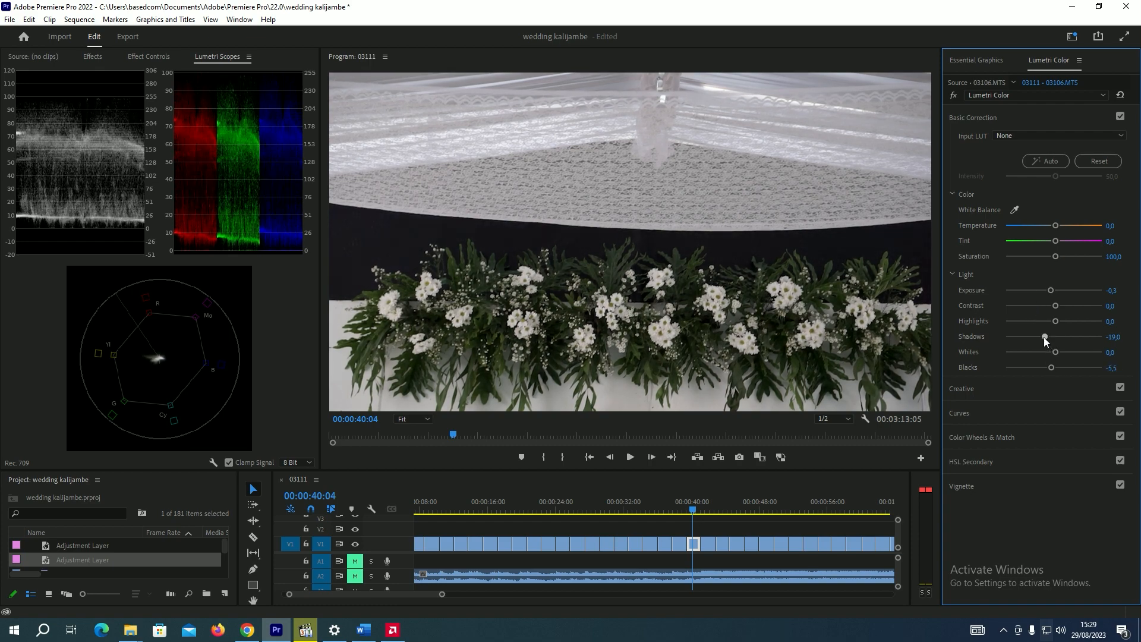
Correct the first 02993.MTS clip of the bride's procession with exposure -0.5 and contrast 21.5, and set the second one's exposure to -0.5
click(708, 509)
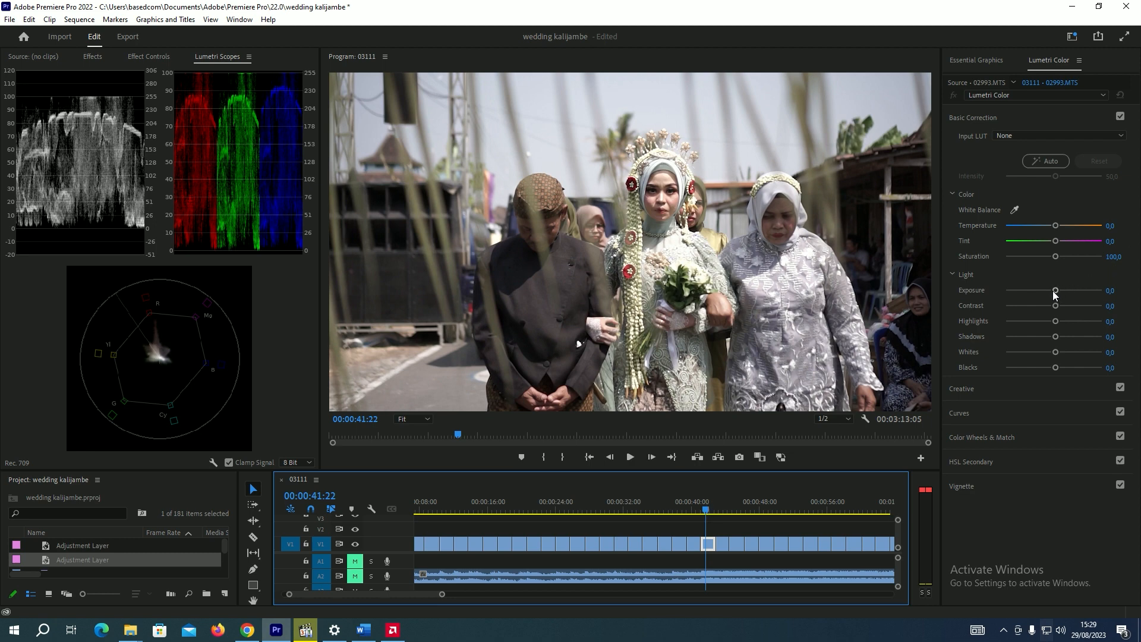
drag(1055, 291, 1049, 291)
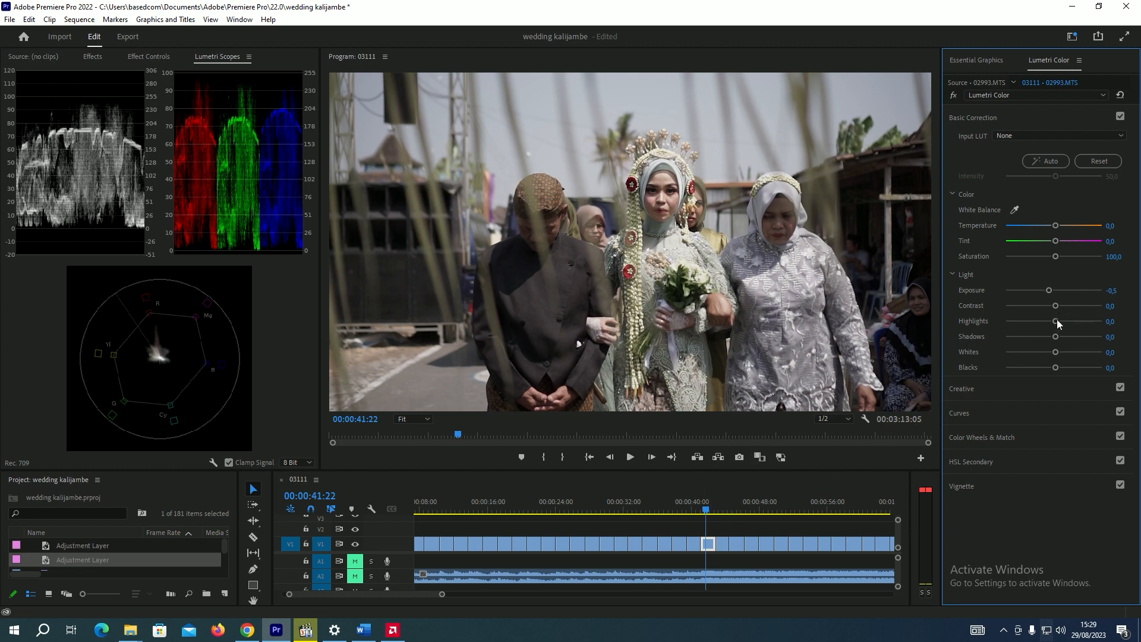
drag(1055, 306, 1064, 305)
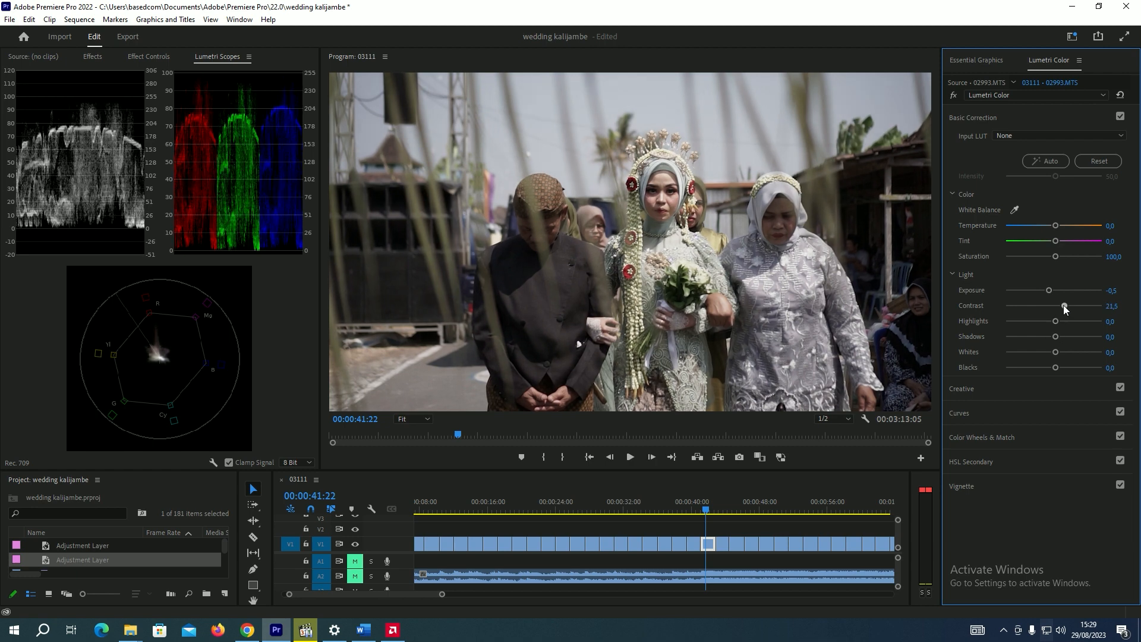
click(720, 510)
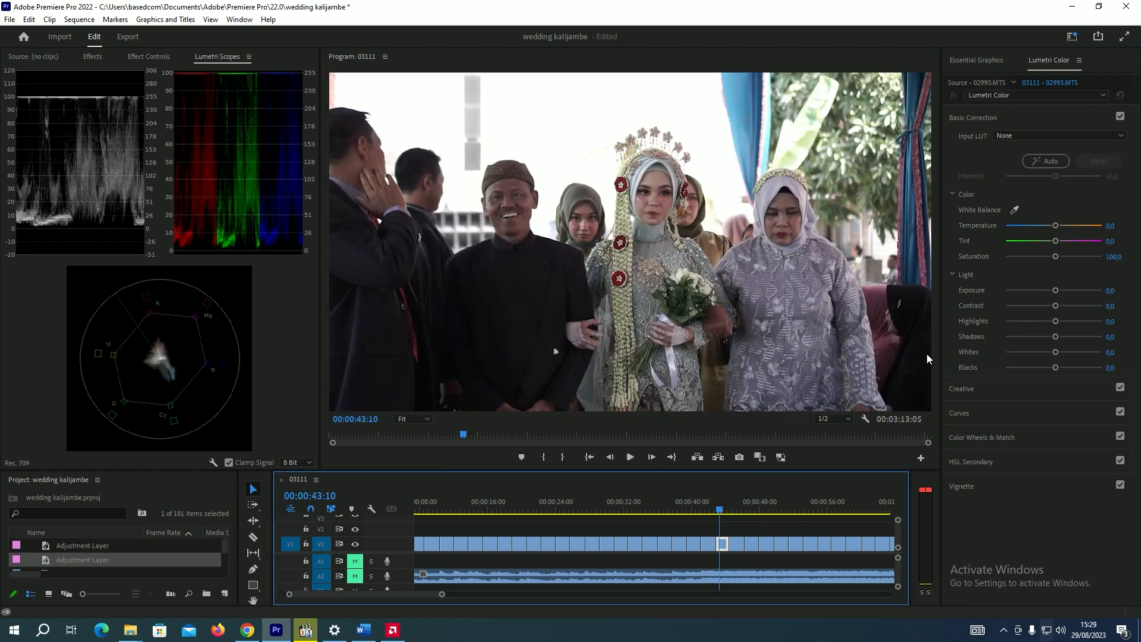
drag(1056, 291, 1047, 290)
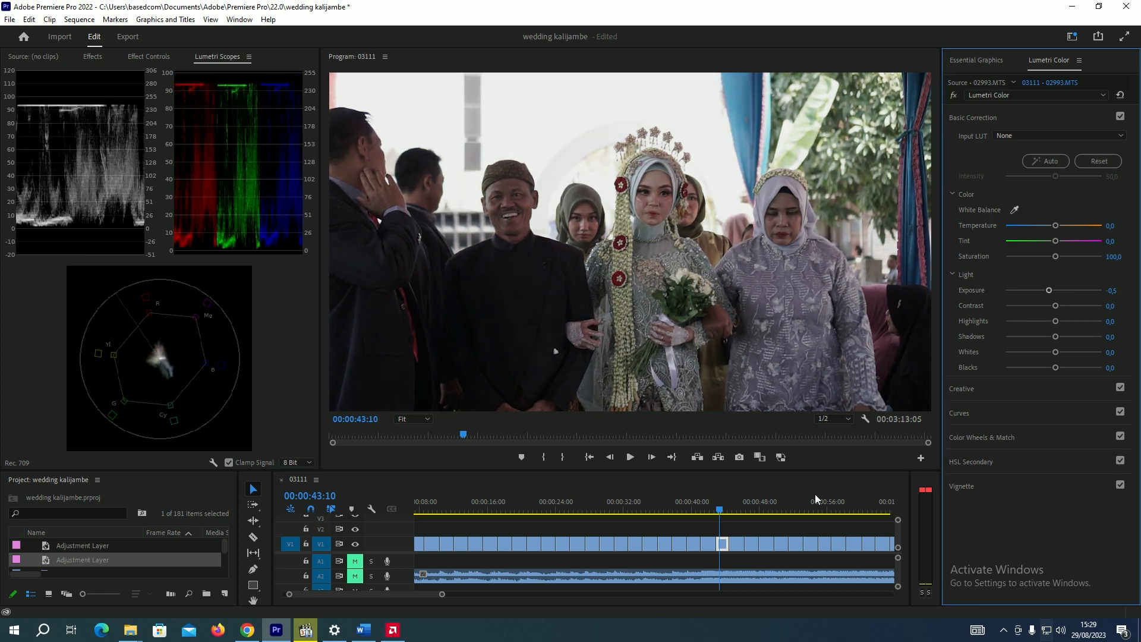
Correct the third 02993.MTS clip, of the bride and parents under the tent, with exposure -0.6, shadows 31.3 and contrast 17.8
click(736, 510)
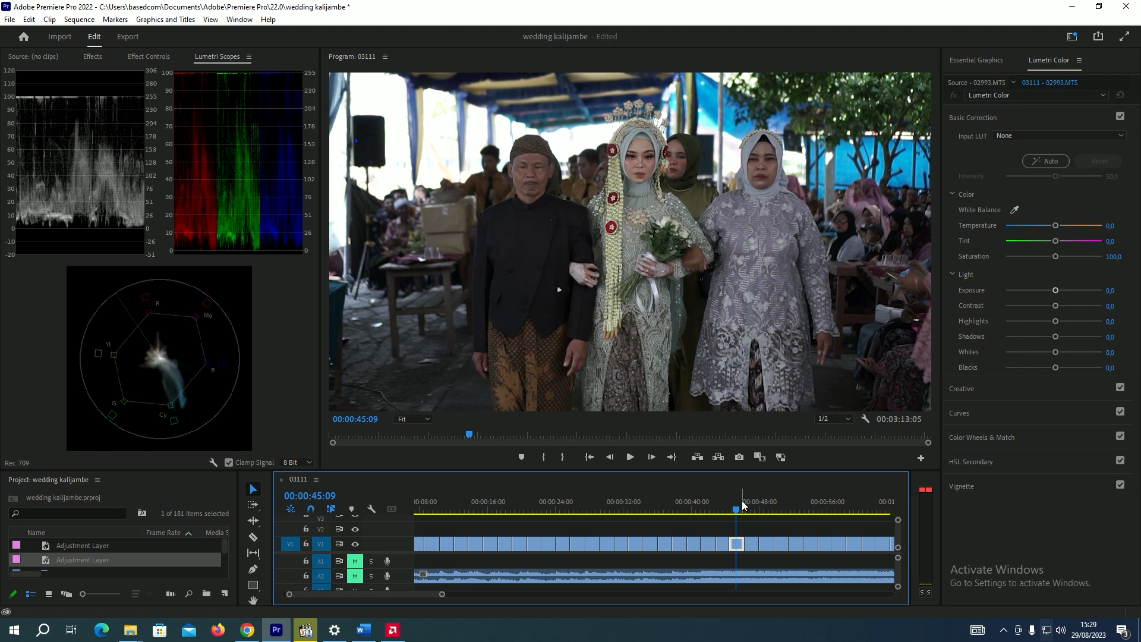
drag(1058, 289, 1048, 290)
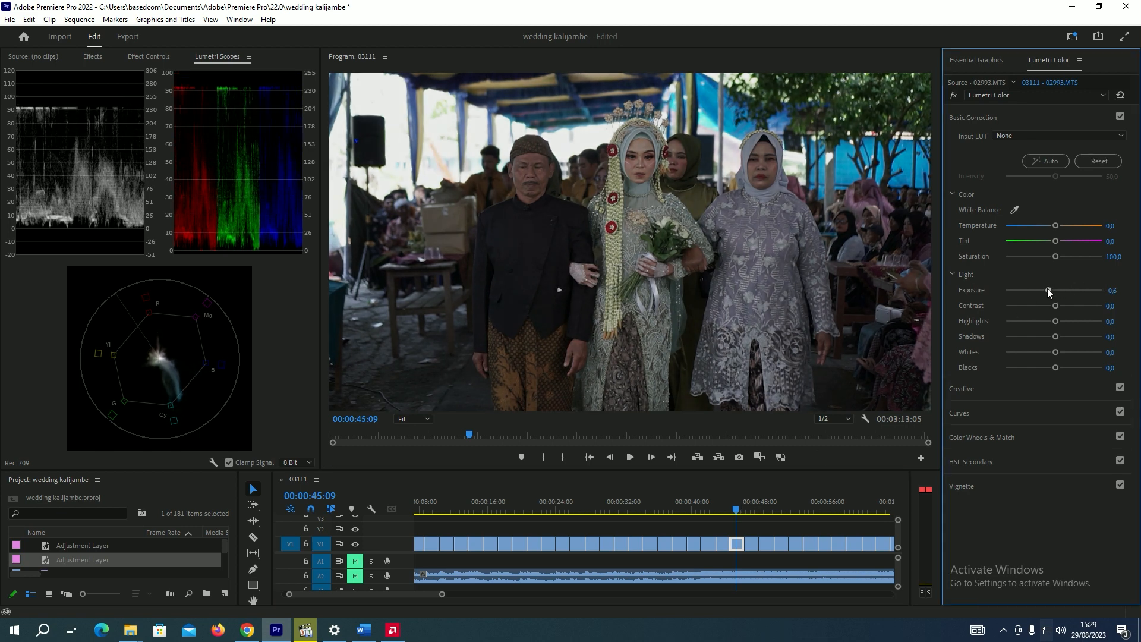
click(1068, 336)
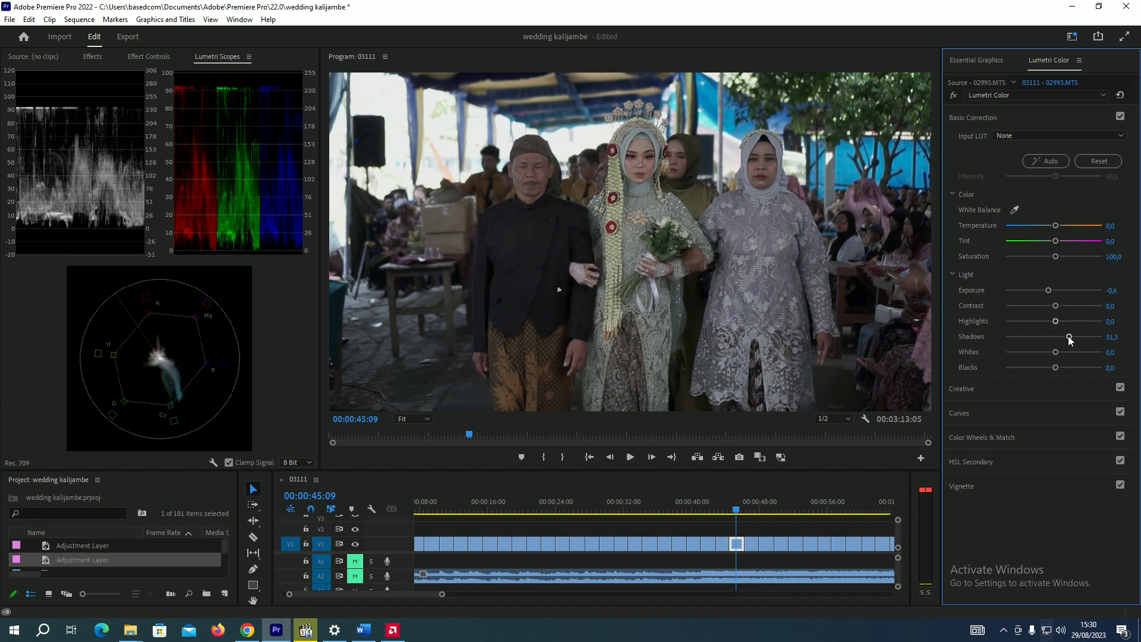
click(1062, 306)
Correct the clip of the bride seated on the sofa, 02995.MTS, with exposure -0.6, highlights -17.8 and contrast 25.2
click(750, 507)
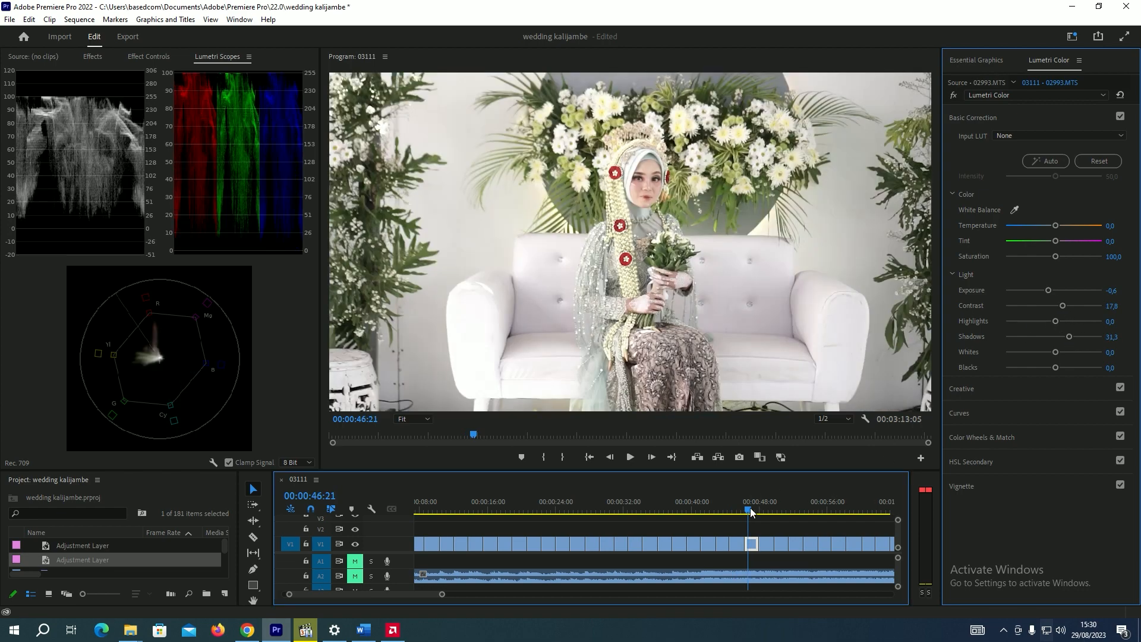
drag(1053, 291, 1048, 290)
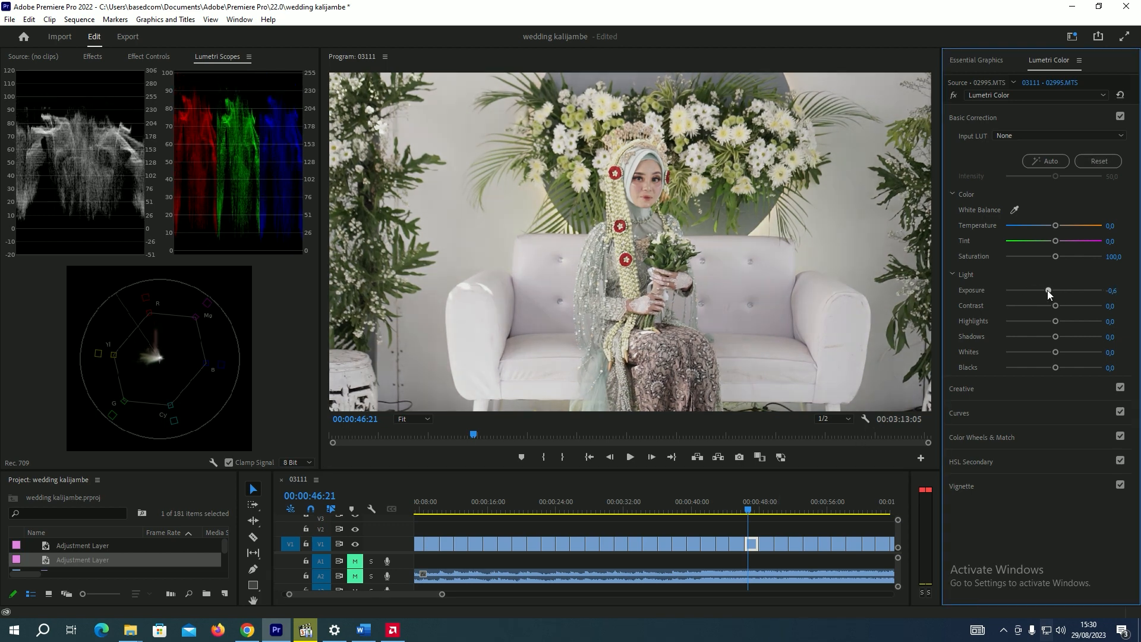
drag(1037, 319, 1066, 306)
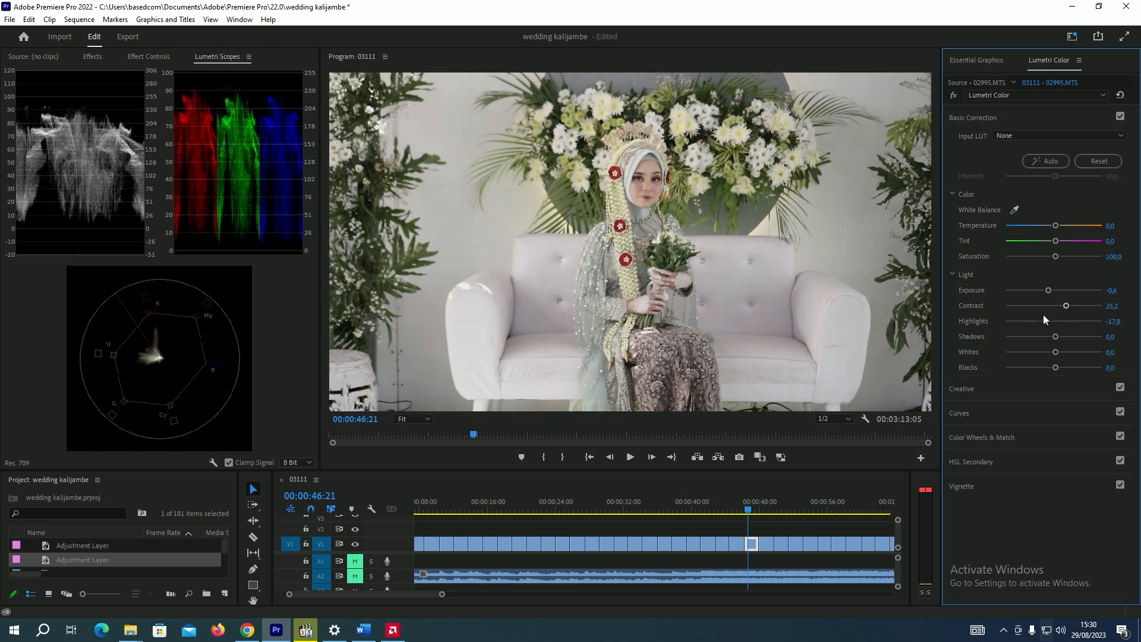
Correct the first 02999.MTS clip, the groom close-up with his escorts, with exposure -0.5, shadows 46.0 and contrast 25.2
click(768, 507)
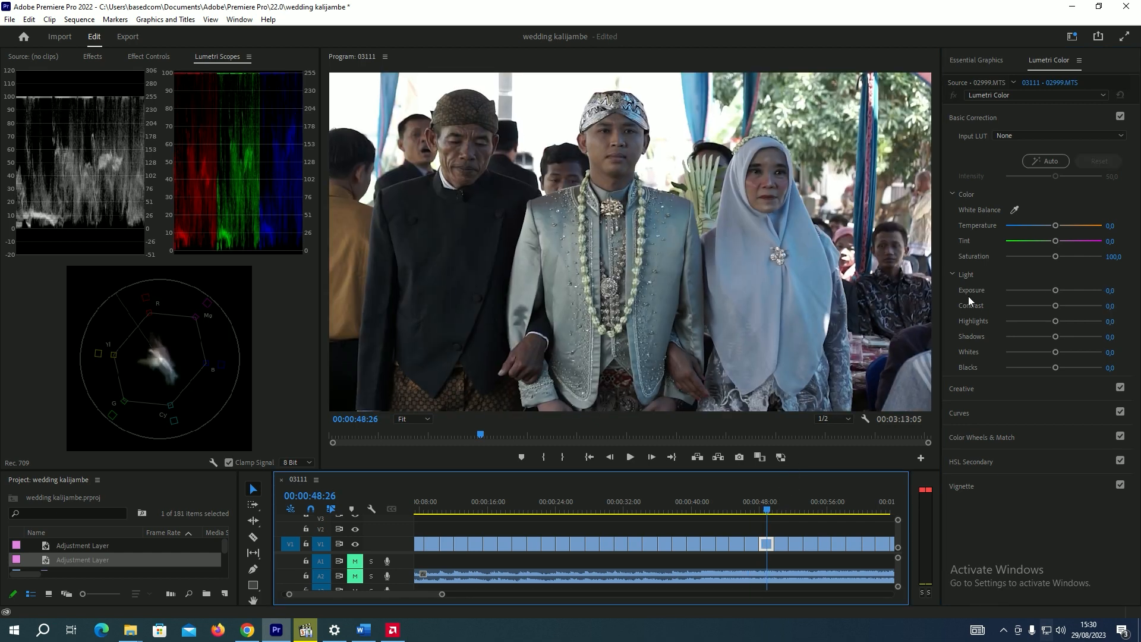
drag(1057, 290, 1048, 291)
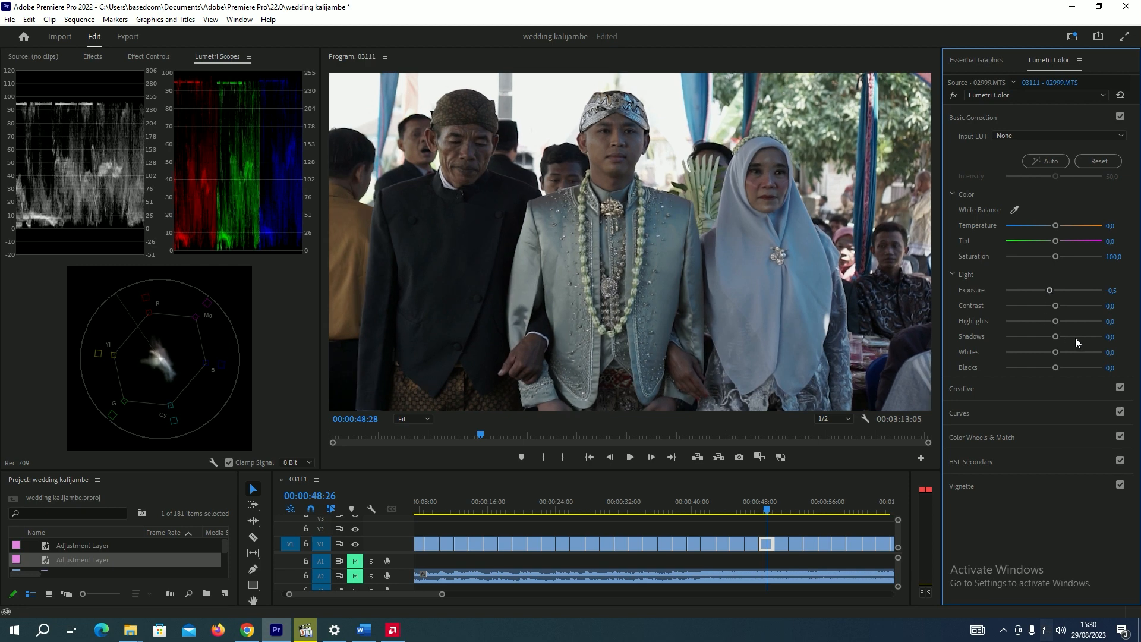
click(1076, 337)
click(1066, 306)
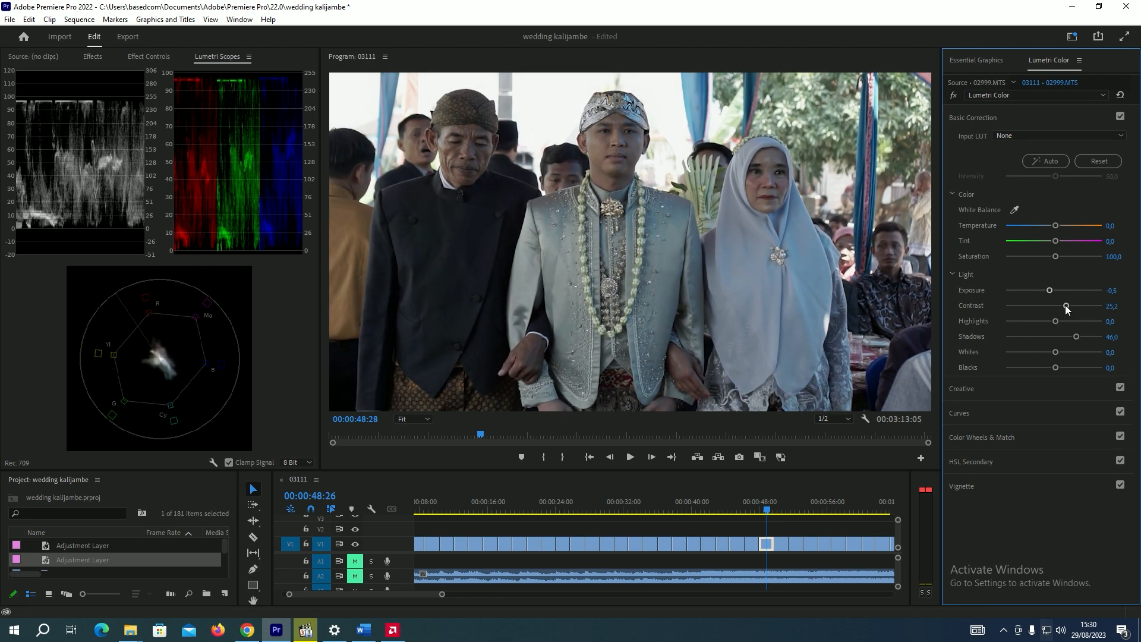
Correct the second 02999.MTS clip, the groom walking among the guests, with exposure -0.5, shadows 100.0 and highlights 25.2
click(780, 506)
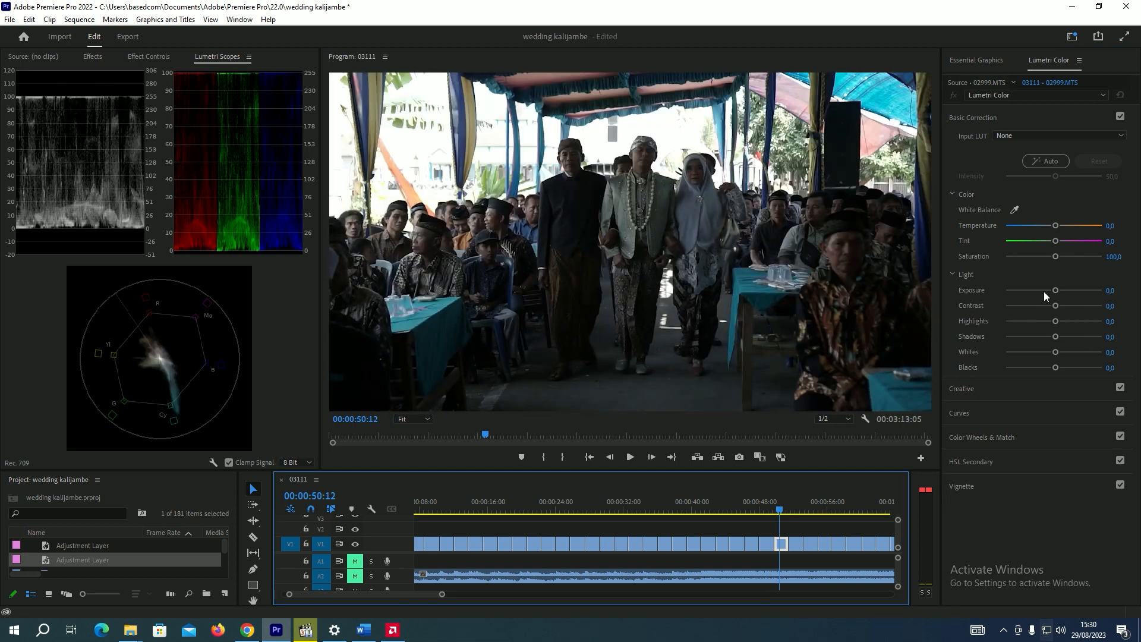
drag(1050, 289, 1048, 290)
drag(1057, 337, 1105, 341)
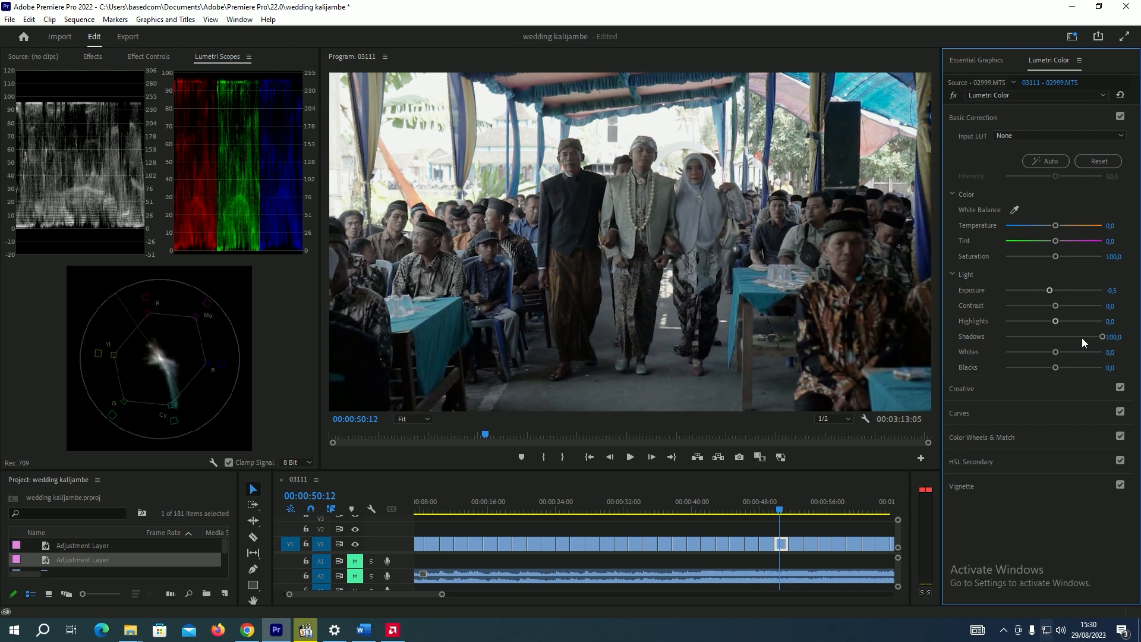
drag(1057, 323, 1066, 323)
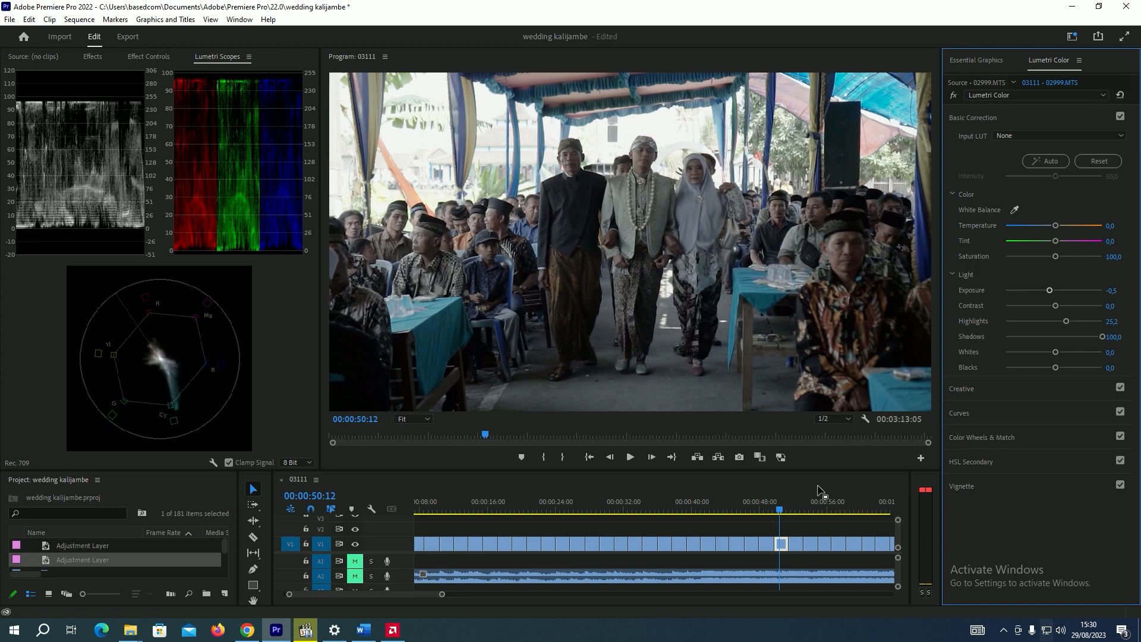
Correct the bride close-up clip 03003.MTS with exposure 0.5 and shadows 33.7, and raise its contrast slightly
click(799, 509)
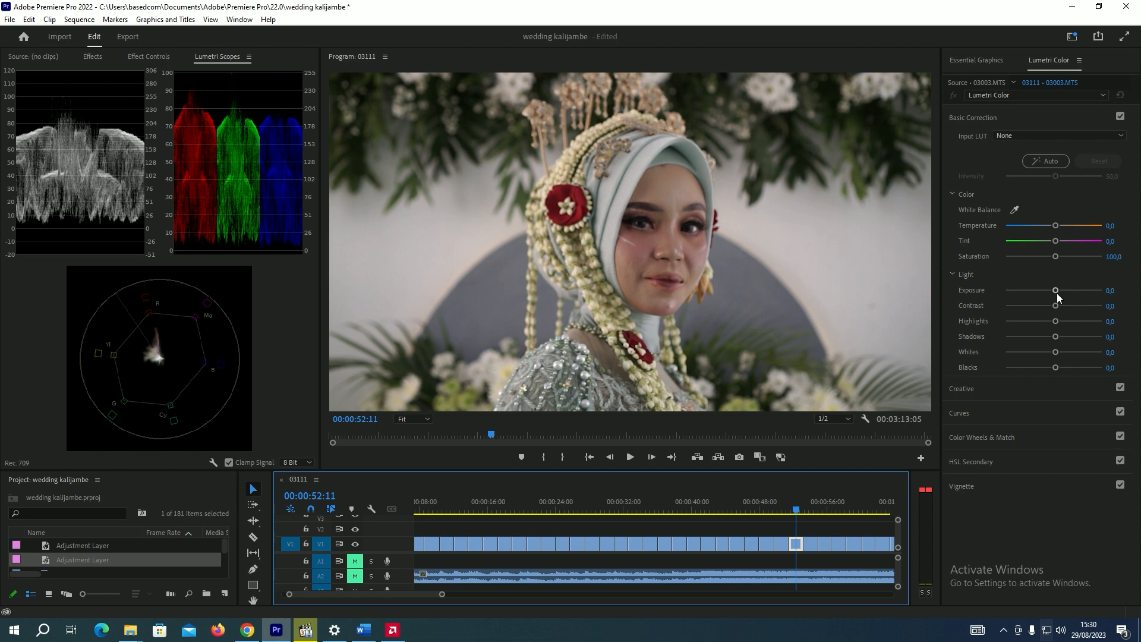
drag(1057, 292, 1057, 291)
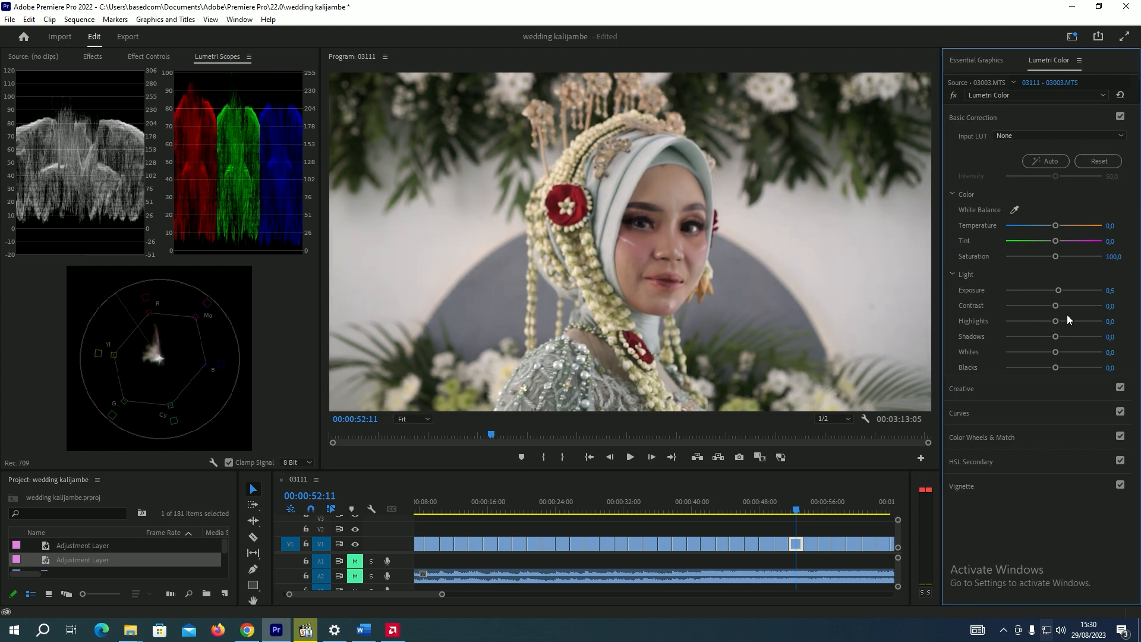
click(1069, 335)
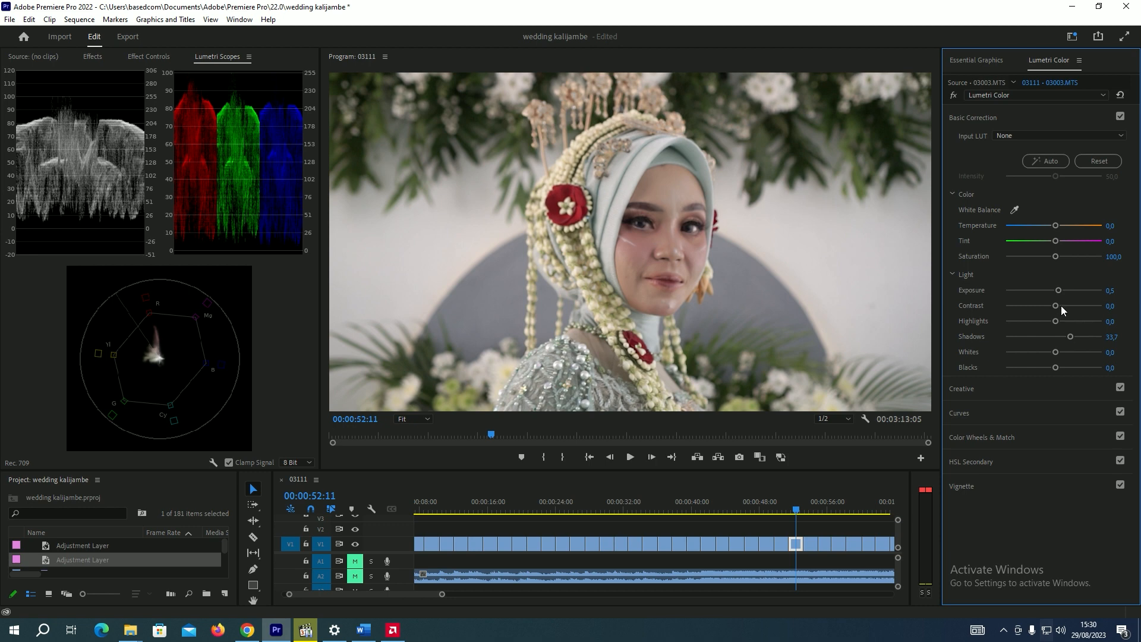
click(1062, 306)
Correct the standing bride clip 03002.MTS with exposure 0.8 and shadows 12.9, and play on to the following clip
key(space)
key(space)
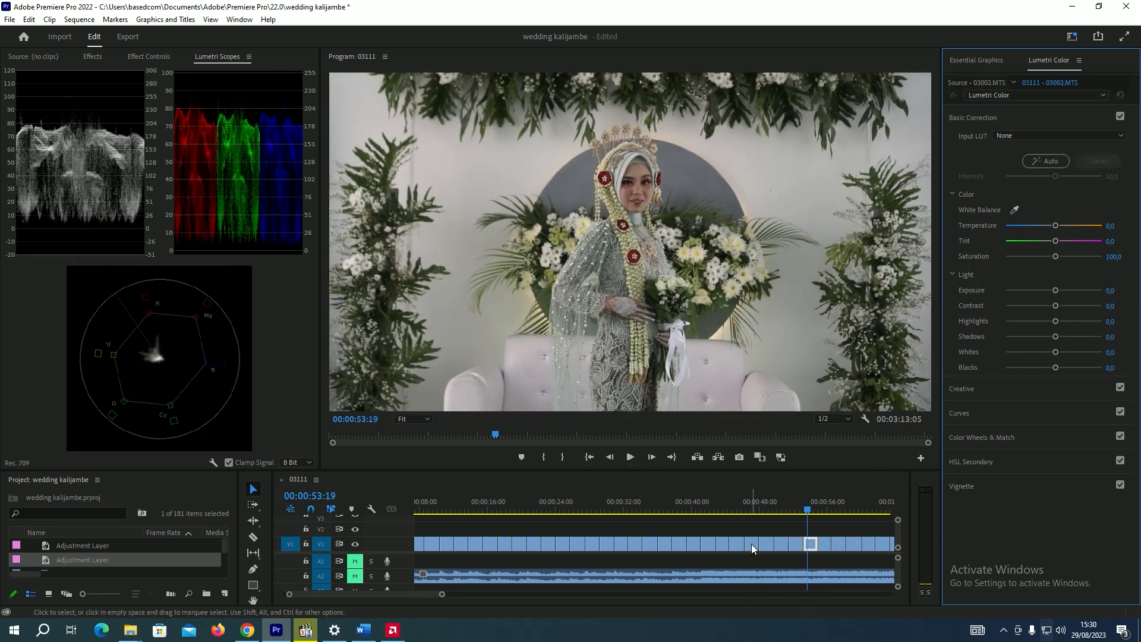
drag(1057, 291, 1060, 294)
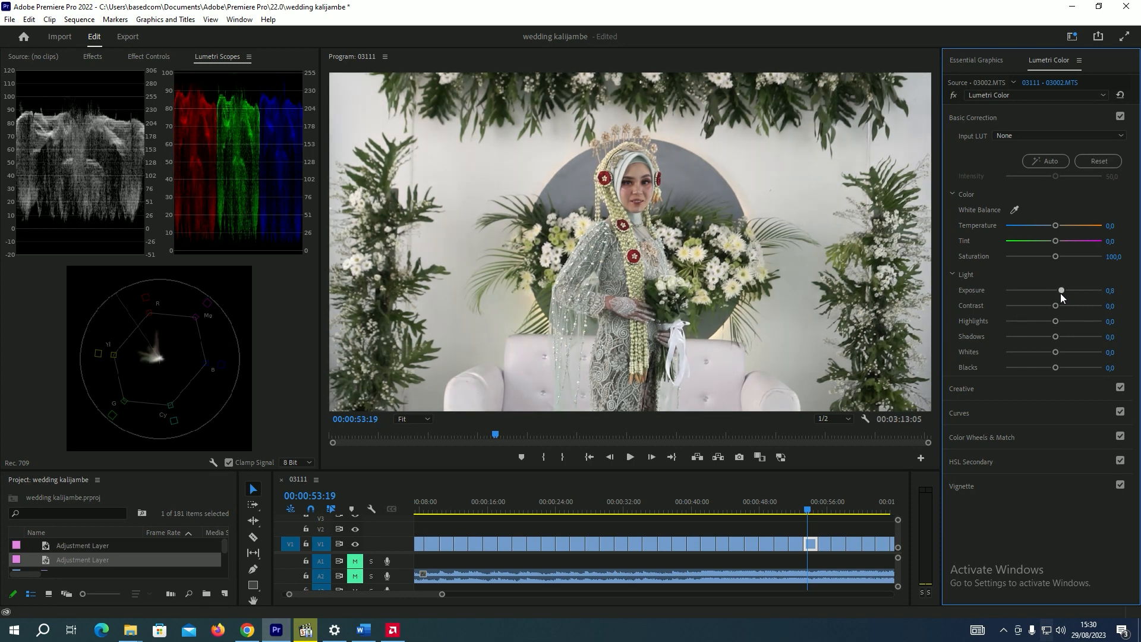
drag(1056, 336, 1061, 337)
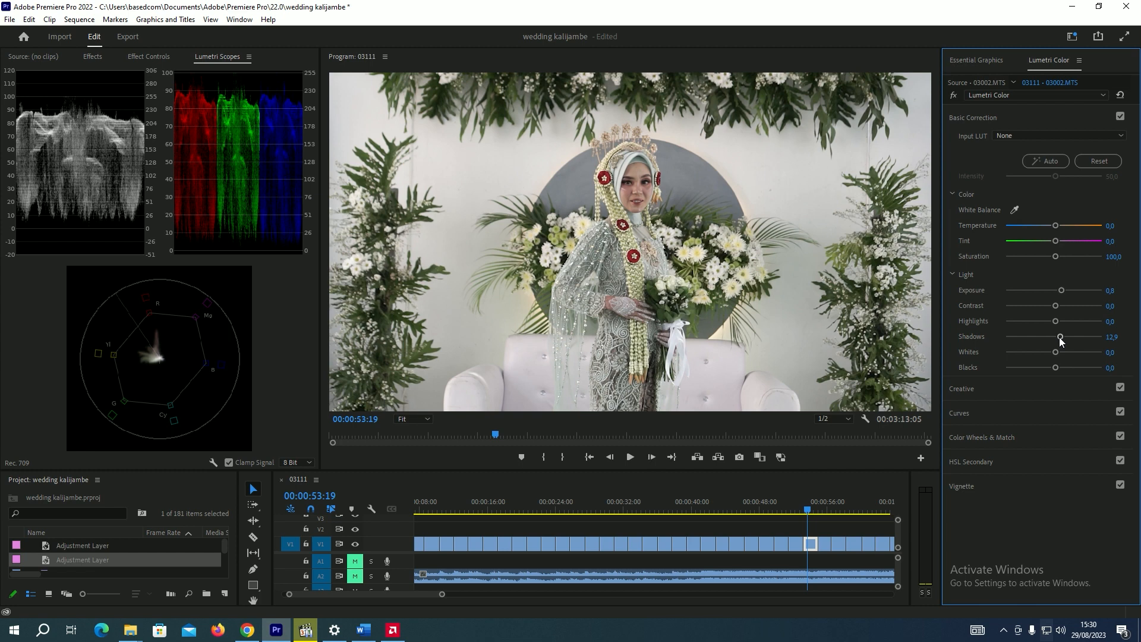
key(space)
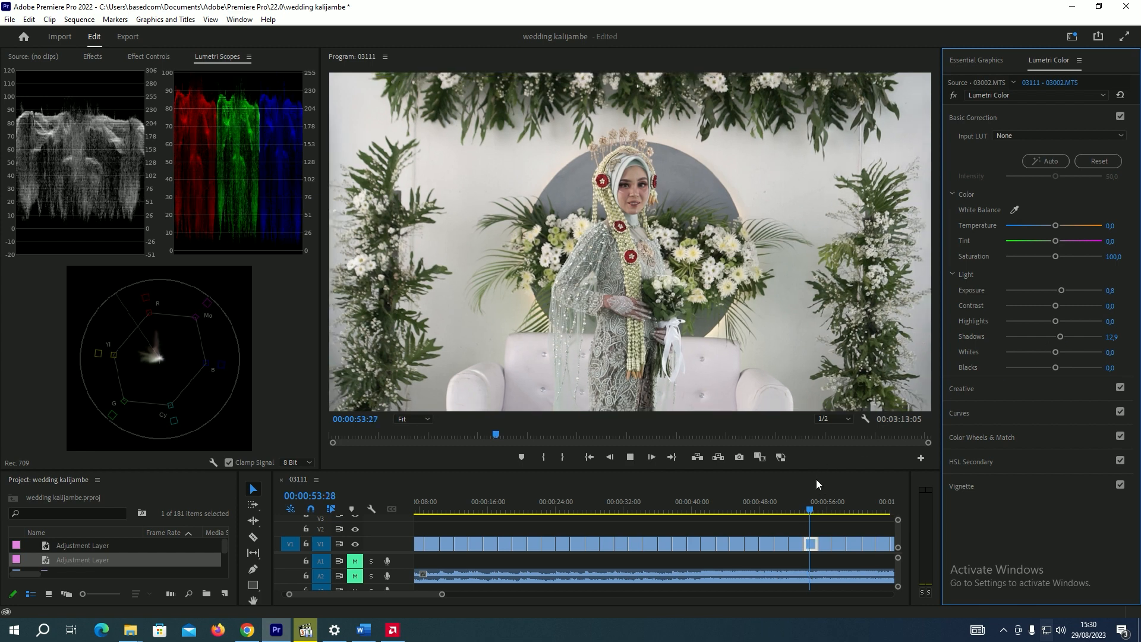
key(space)
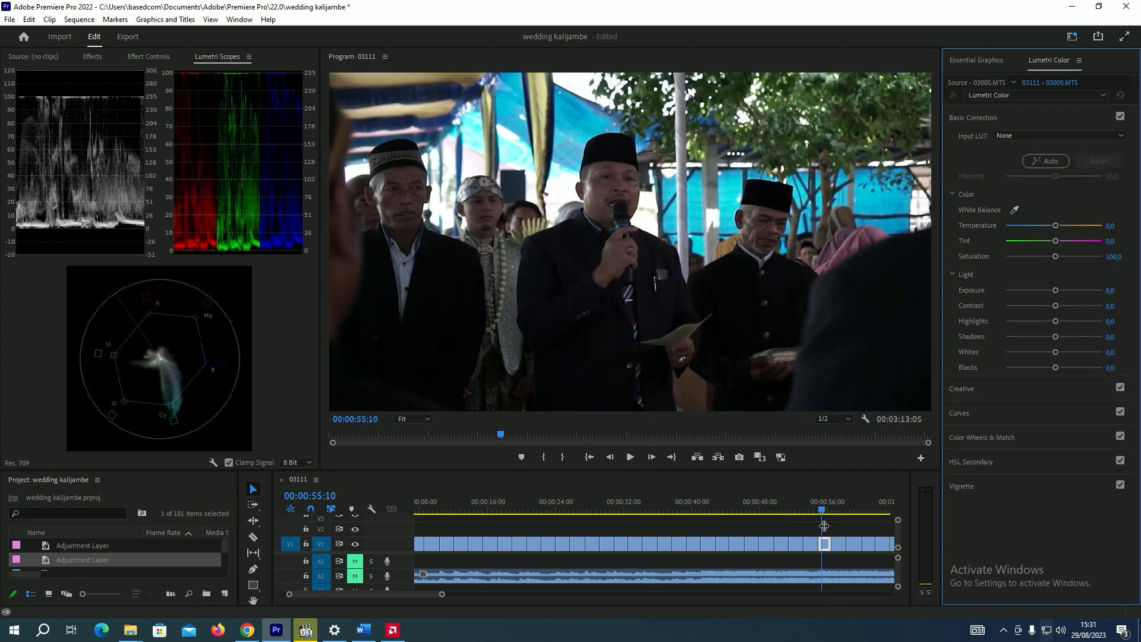
Correct the speech clip 03005.MTS with exposure -0.4 and shadows 100.0, and play on to the following clip
drag(1055, 291, 1050, 289)
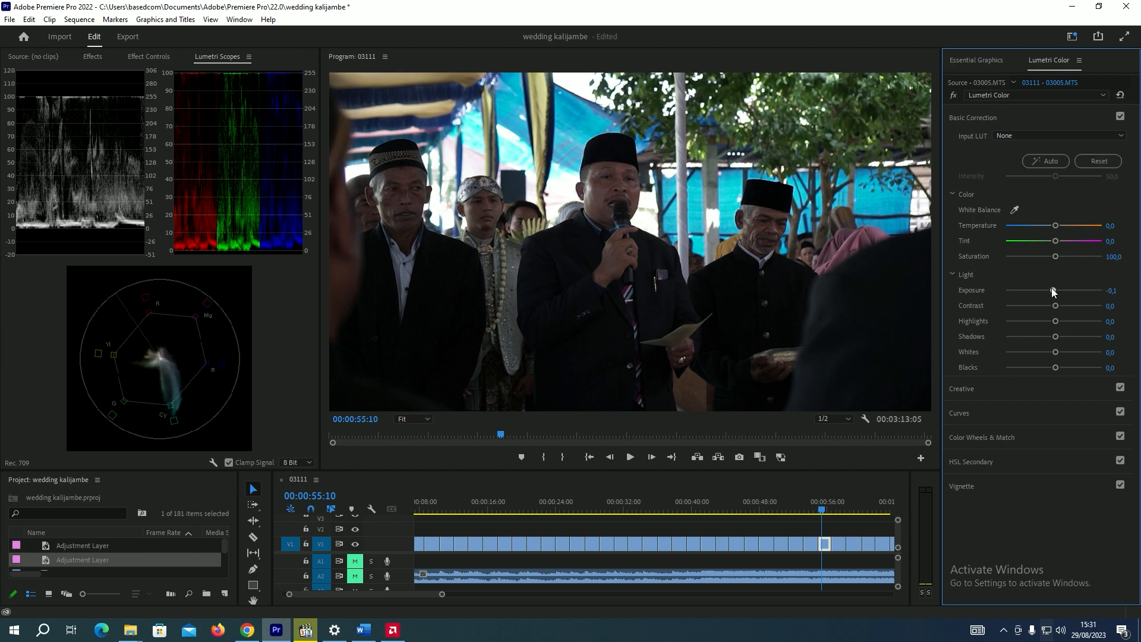
drag(1056, 337, 1107, 336)
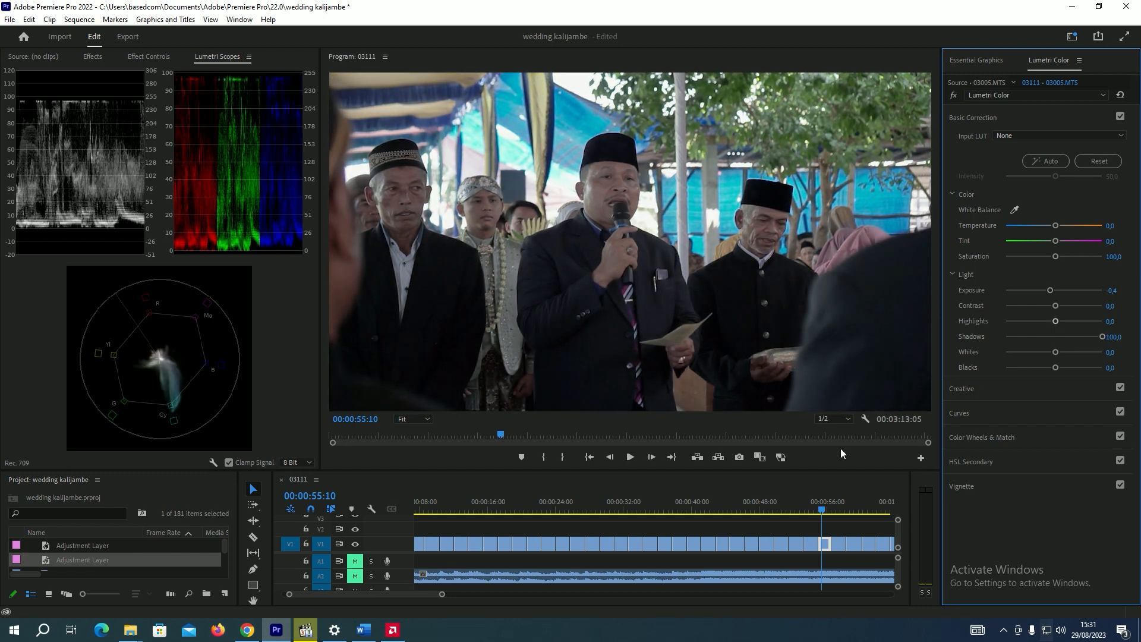
key(space)
key(space)
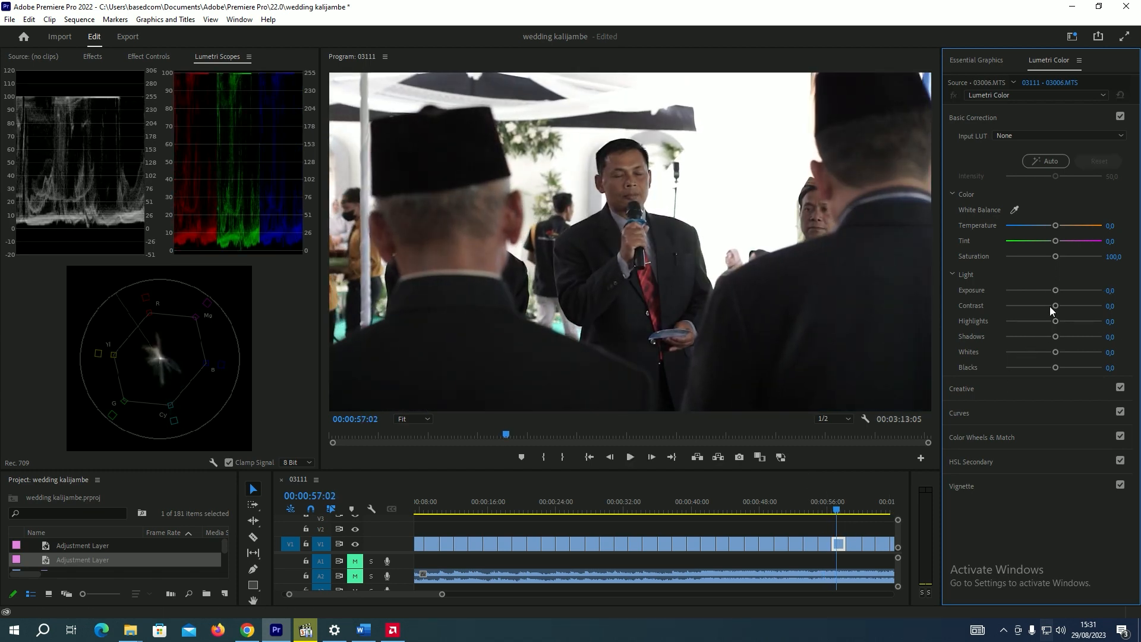
Correct clip 03006.MTS, the speaker framed between two men's backs, with exposure -0.5 and shadows 33.7, and advance to the following clip
drag(1055, 291, 1049, 291)
drag(1057, 337, 1070, 336)
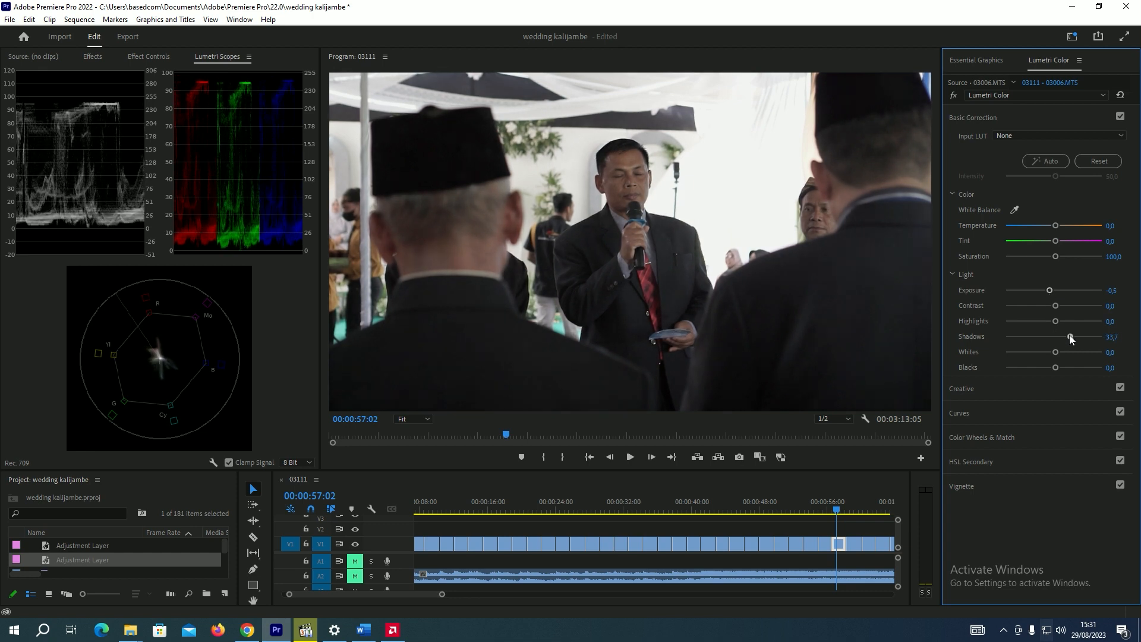
key(space)
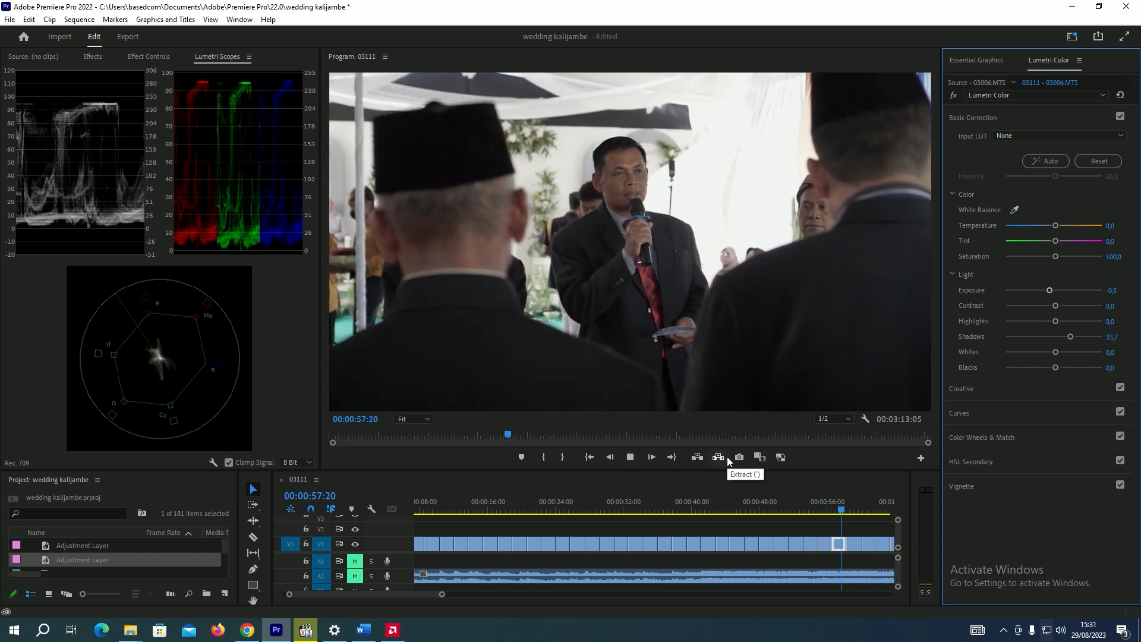
key(space)
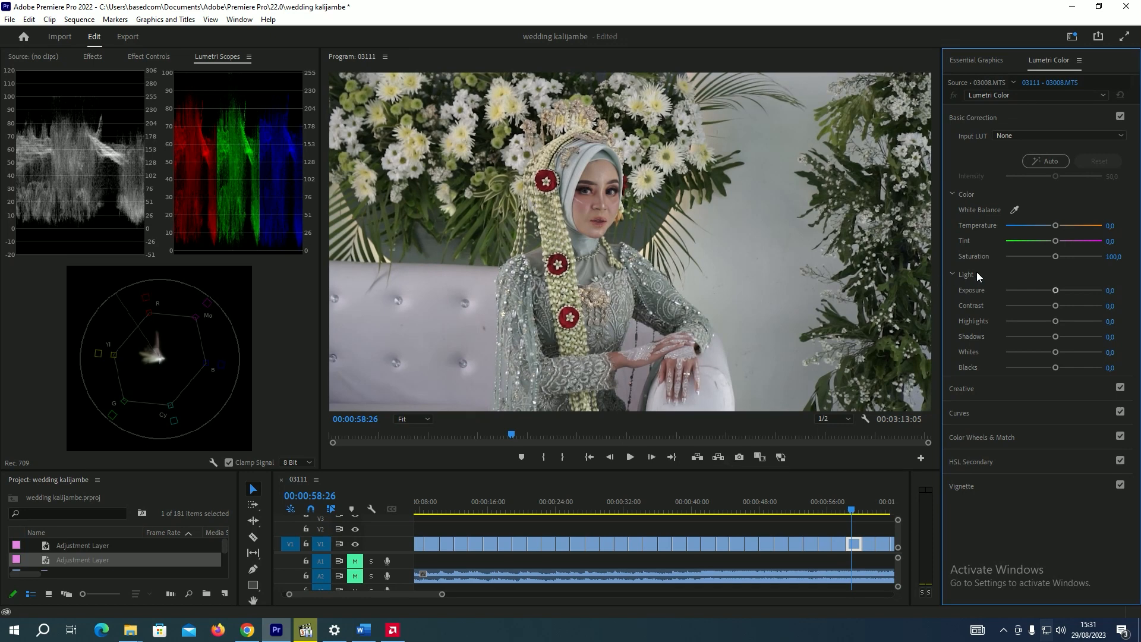
Correct the seated bride clip 03008.MTS with exposure 0.6, shadows 19.0 and contrast 5.5, and play on to the following clip
drag(1052, 292, 1058, 288)
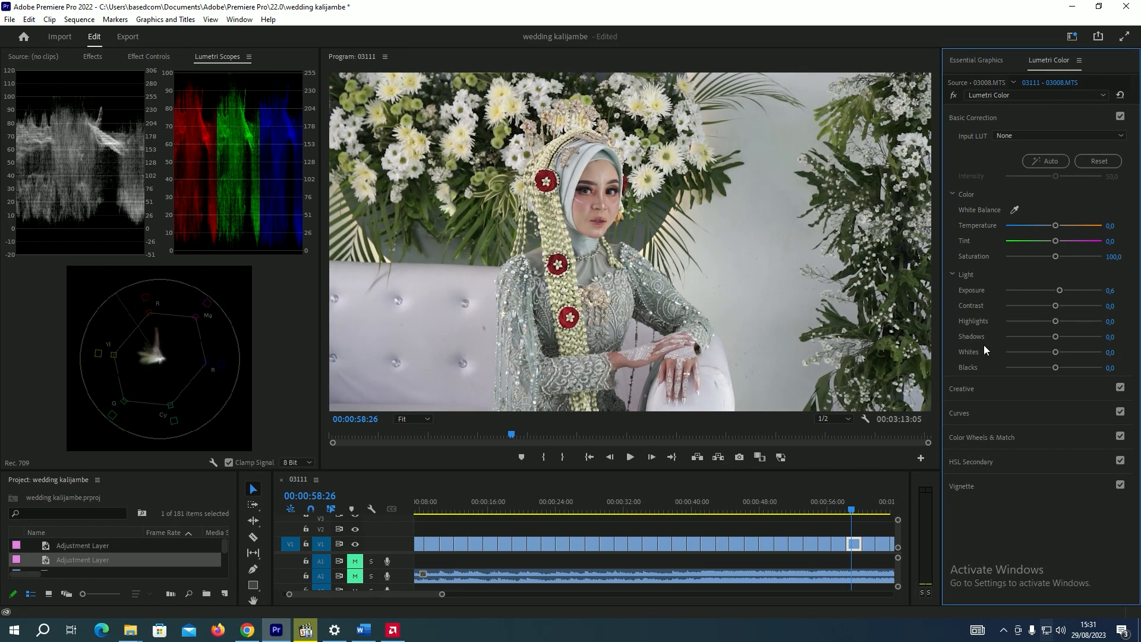
drag(1057, 337, 1056, 306)
key(space)
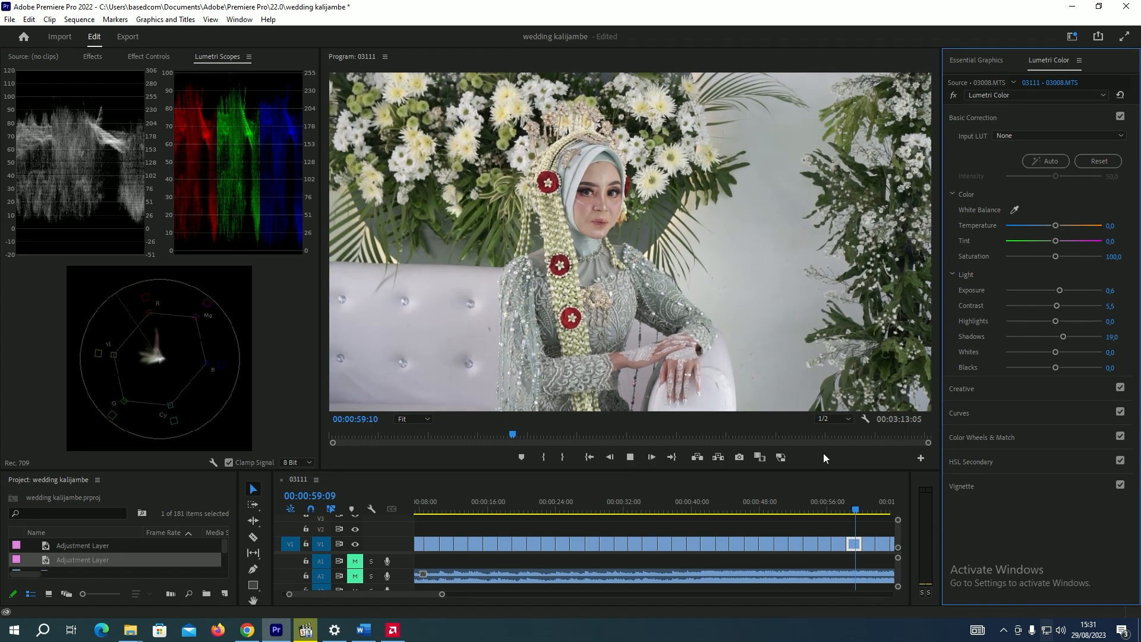
key(space)
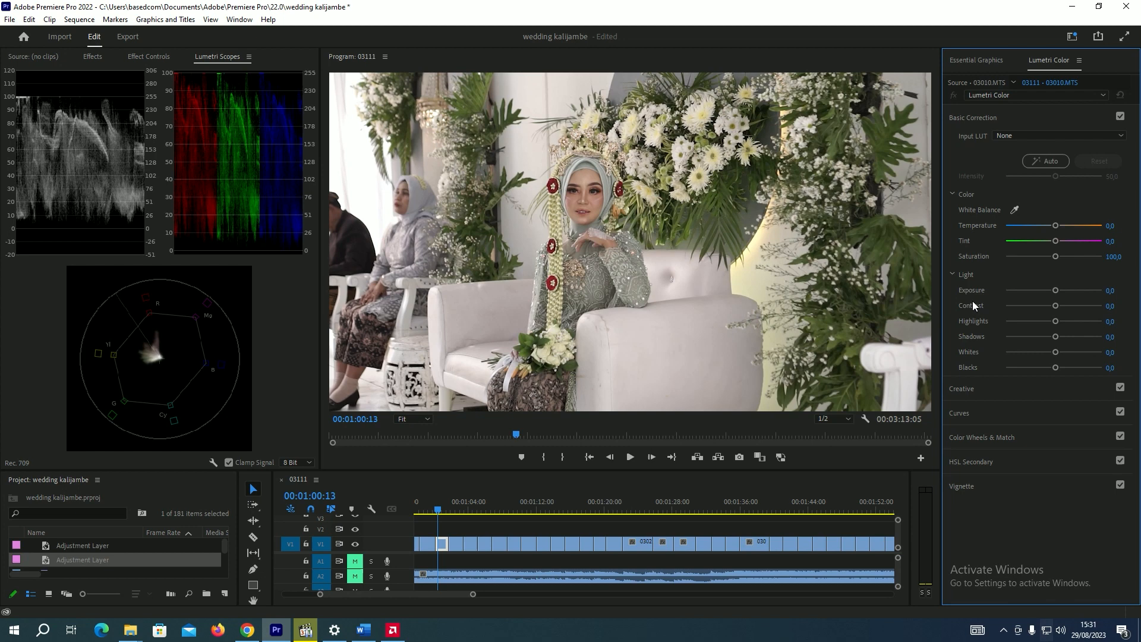
Correct the wider bride-on-sofa clip 03010.MTS with exposure -0.5, shadows 26.4 and contrast 20.2, and compare it with the preceding clip
drag(1054, 291, 1049, 289)
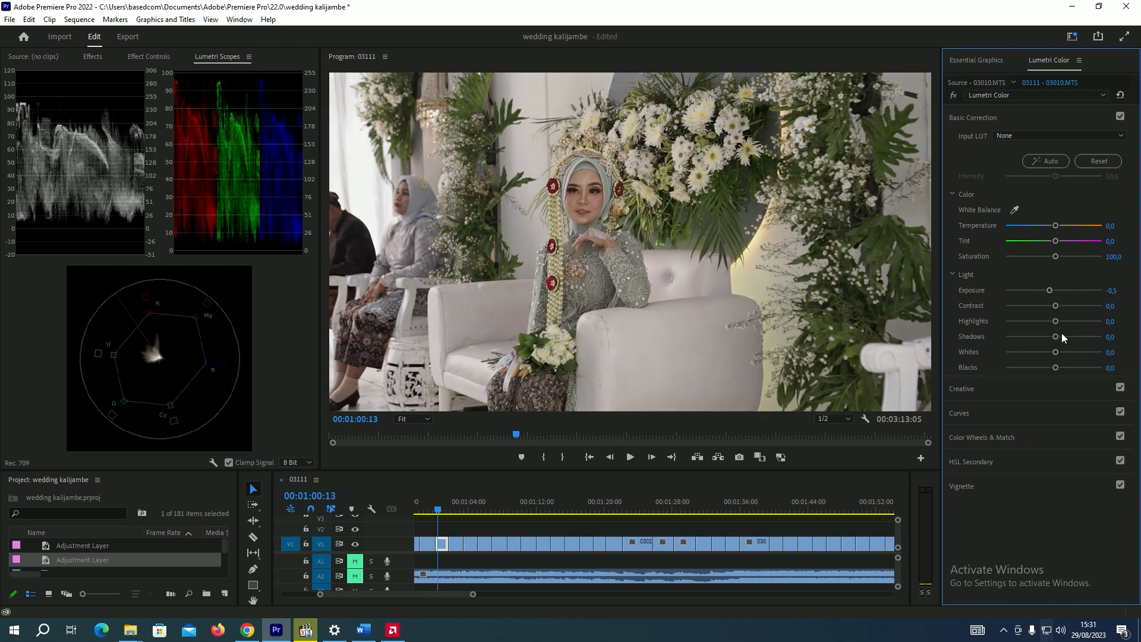
drag(1061, 335, 1066, 337)
click(1063, 305)
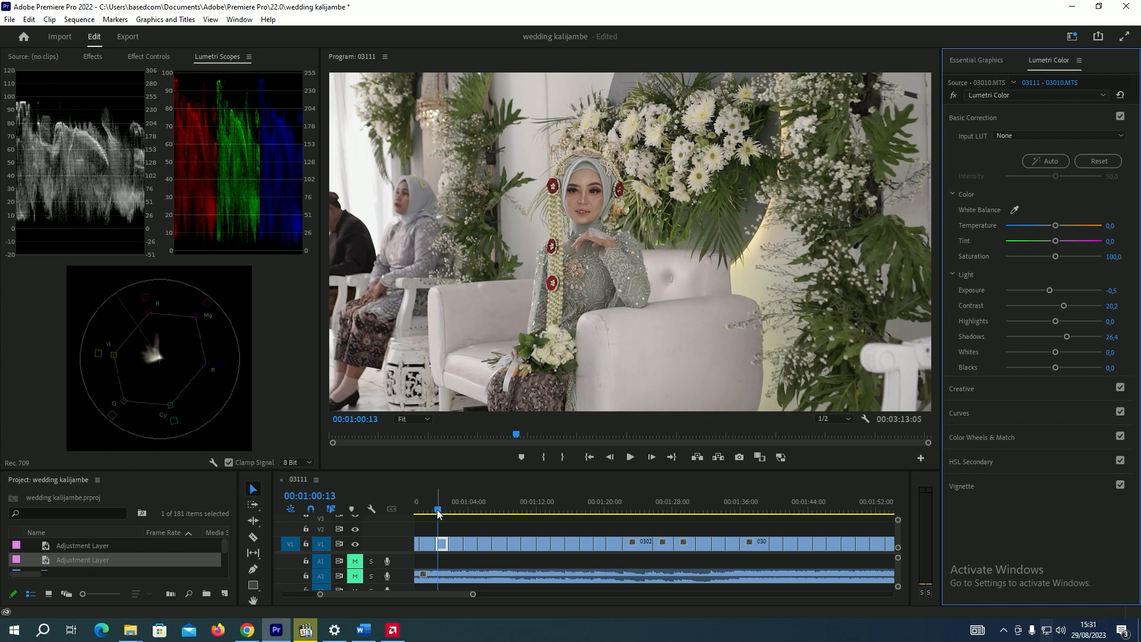
drag(437, 510, 430, 509)
key(alt)
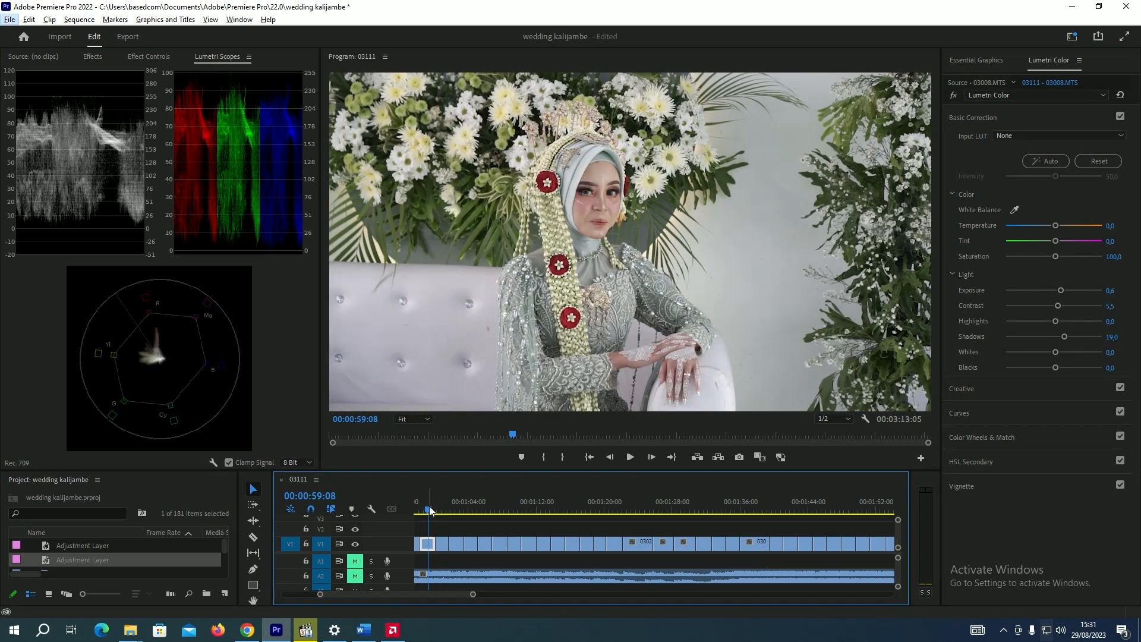
key(alt)
drag(430, 510, 457, 510)
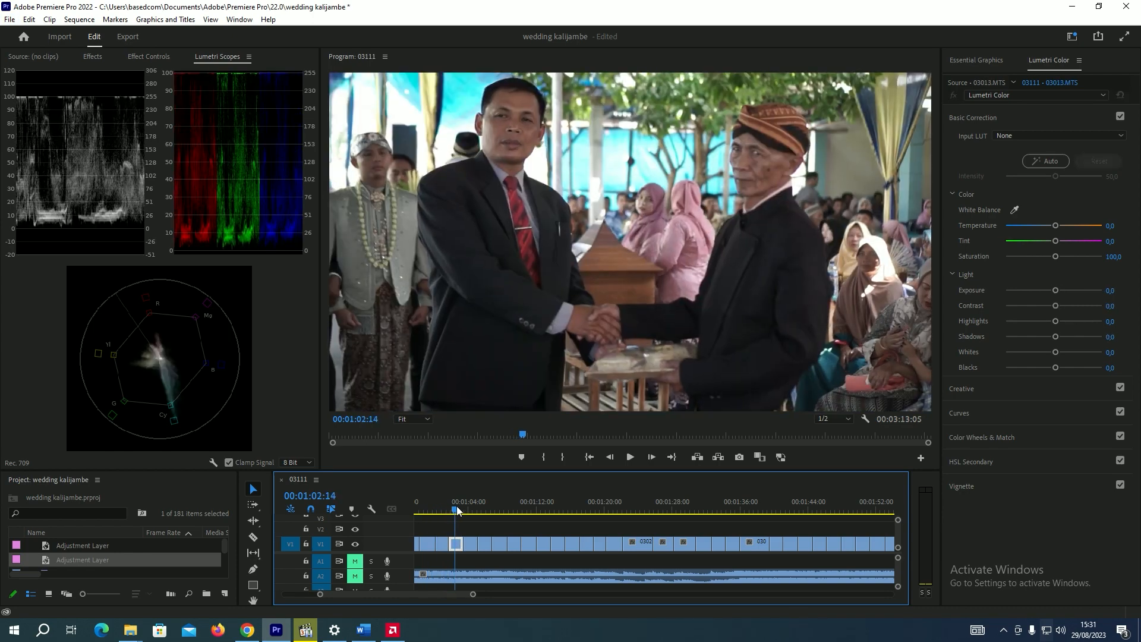
Correct the handshake clip 03013.MTS with exposure -0.3, shadows 39.9 and contrast 26.4, and move on to the following clip
drag(1055, 291, 1051, 291)
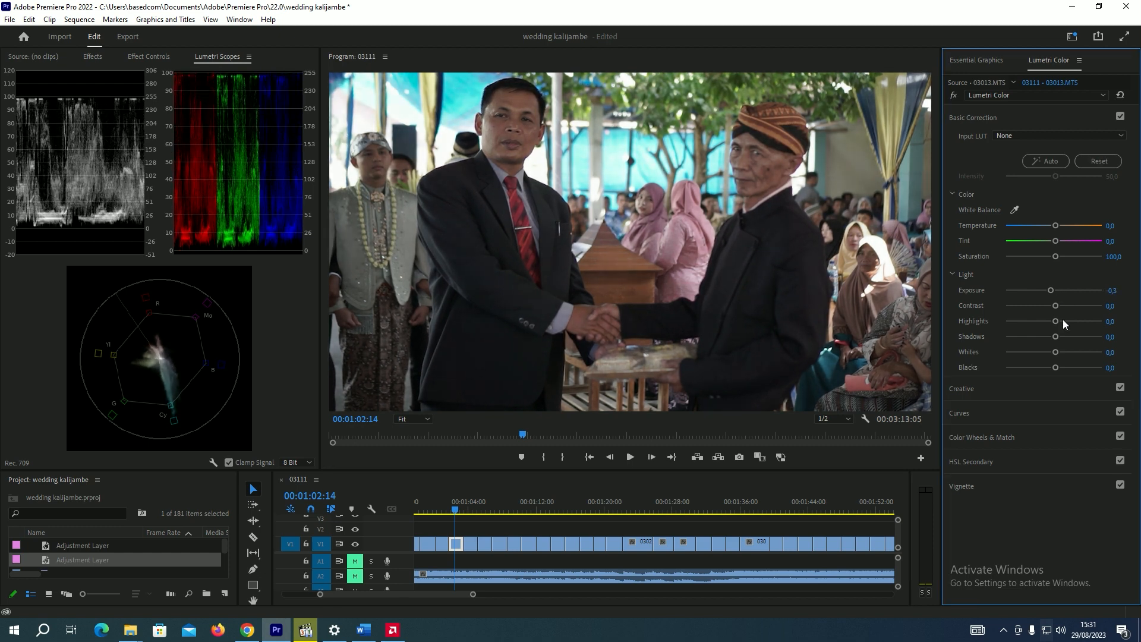
click(1072, 336)
click(1067, 306)
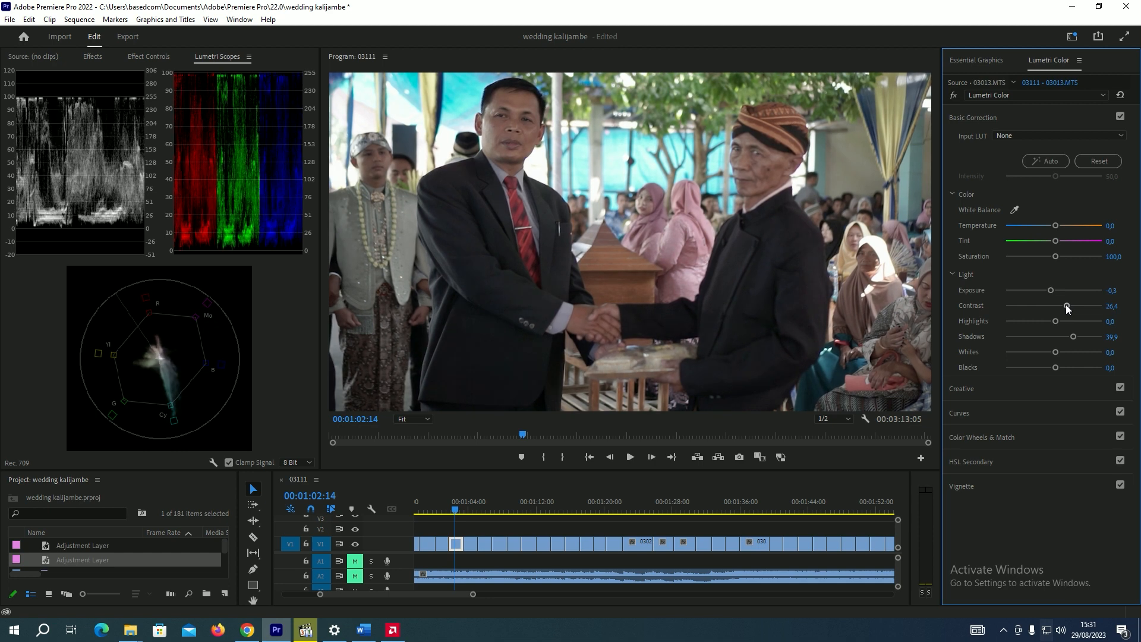
click(469, 509)
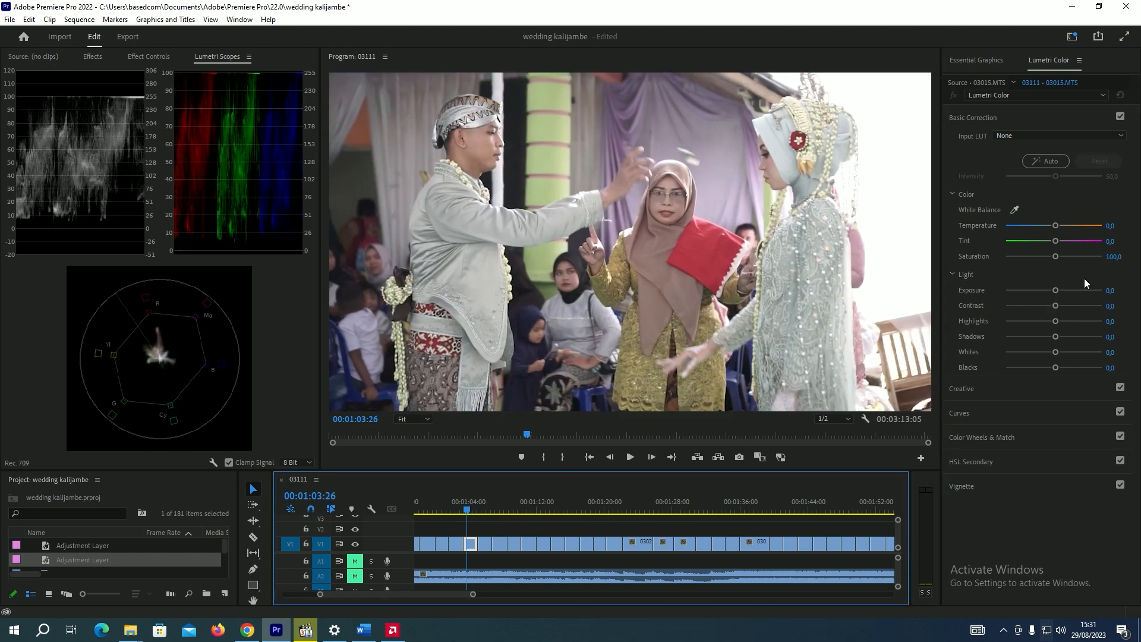
Lower the exposure to -0.5 on clip 03015.MTS and on the first 03016.MTS clip, where the couple join hands
drag(1056, 291, 1049, 292)
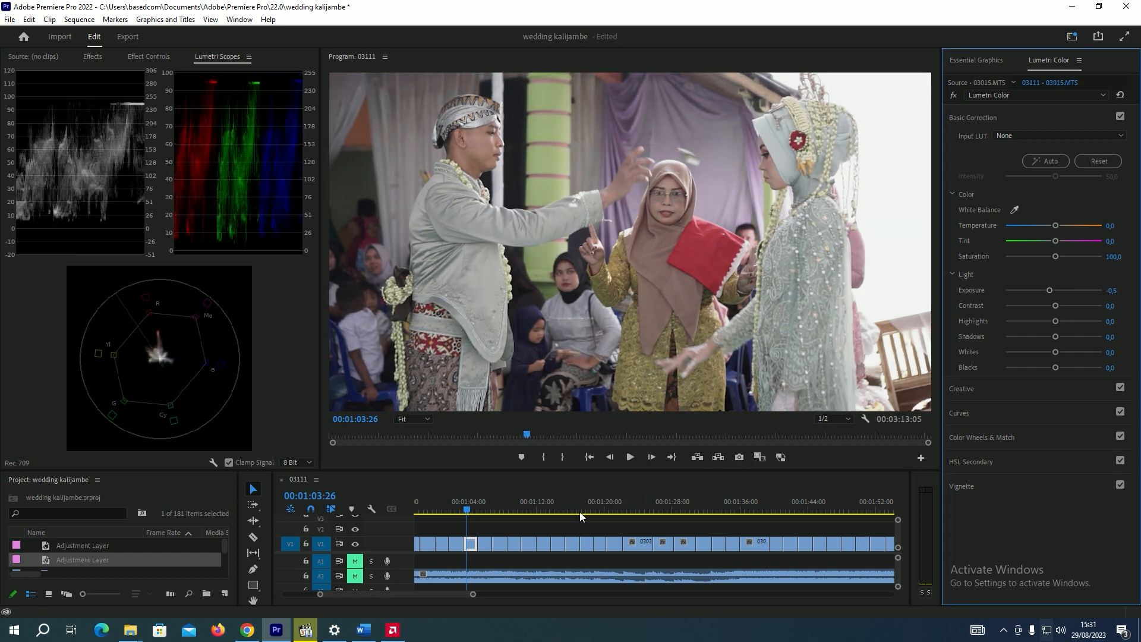
click(489, 509)
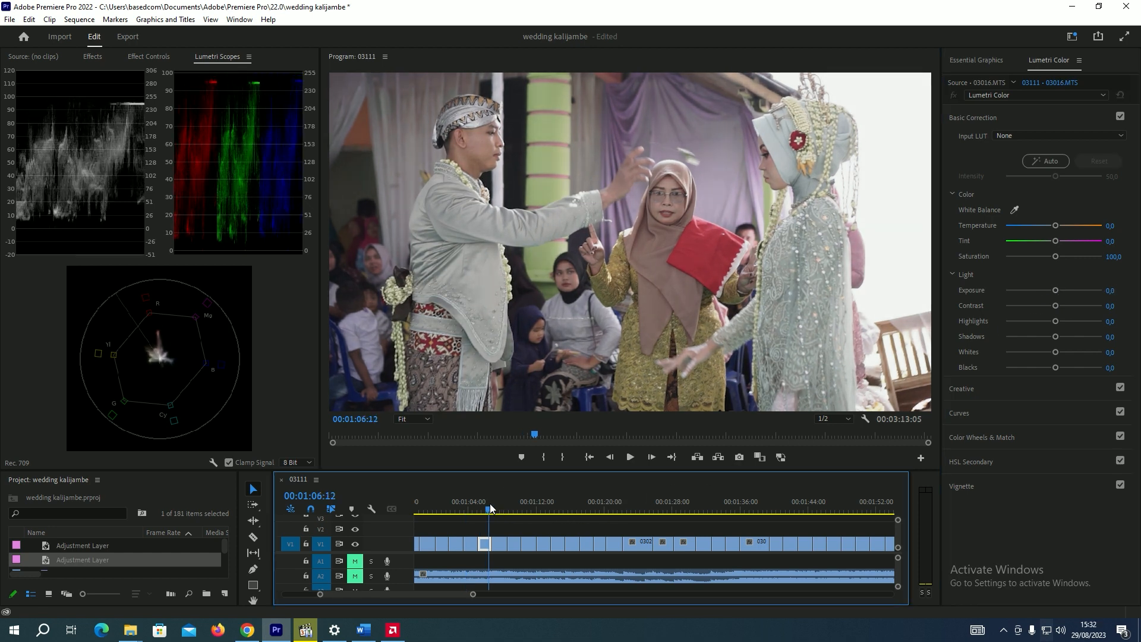
drag(1055, 291, 1049, 294)
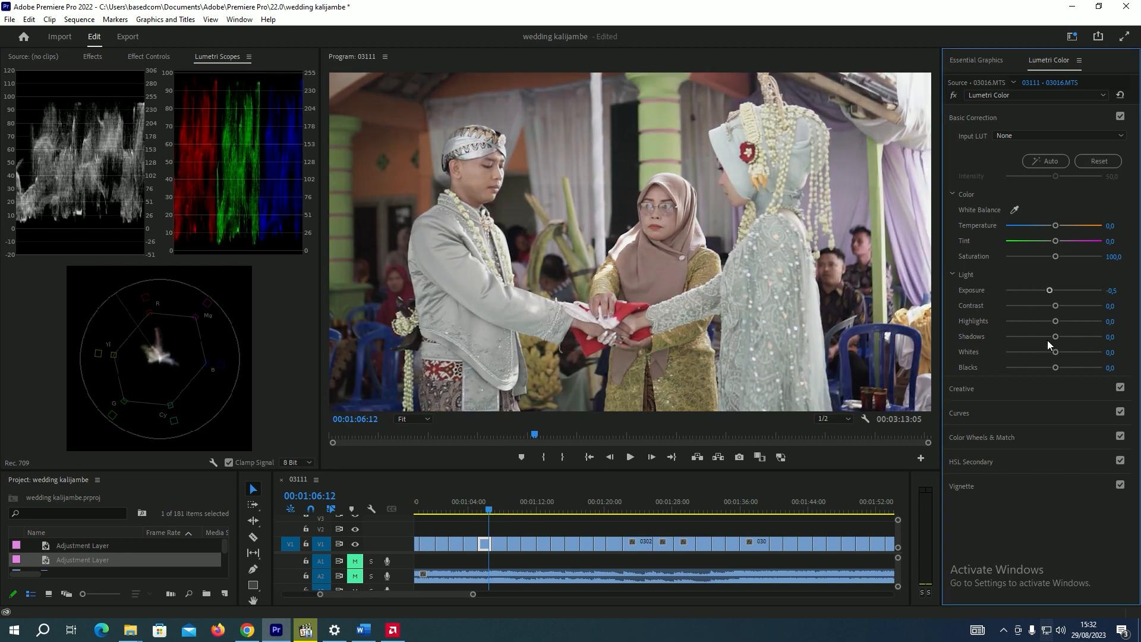
key(space)
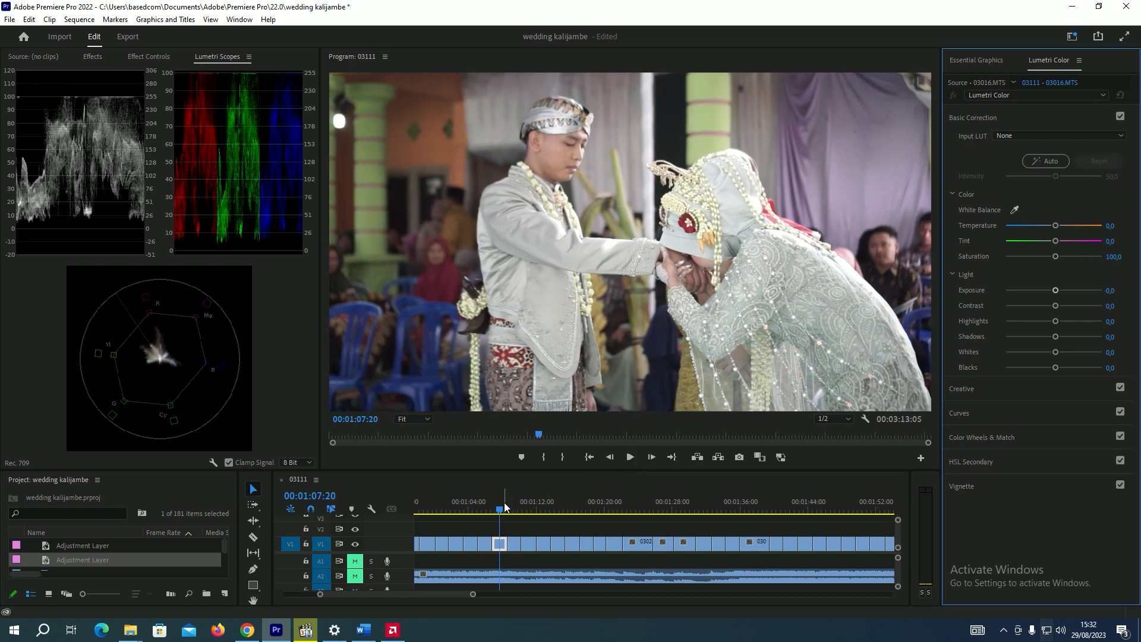
Lower the exposure to -0.5 on the second 03016.MTS clip, the bride kissing the groom's hand, and play on to the following clip
drag(1055, 290, 1048, 290)
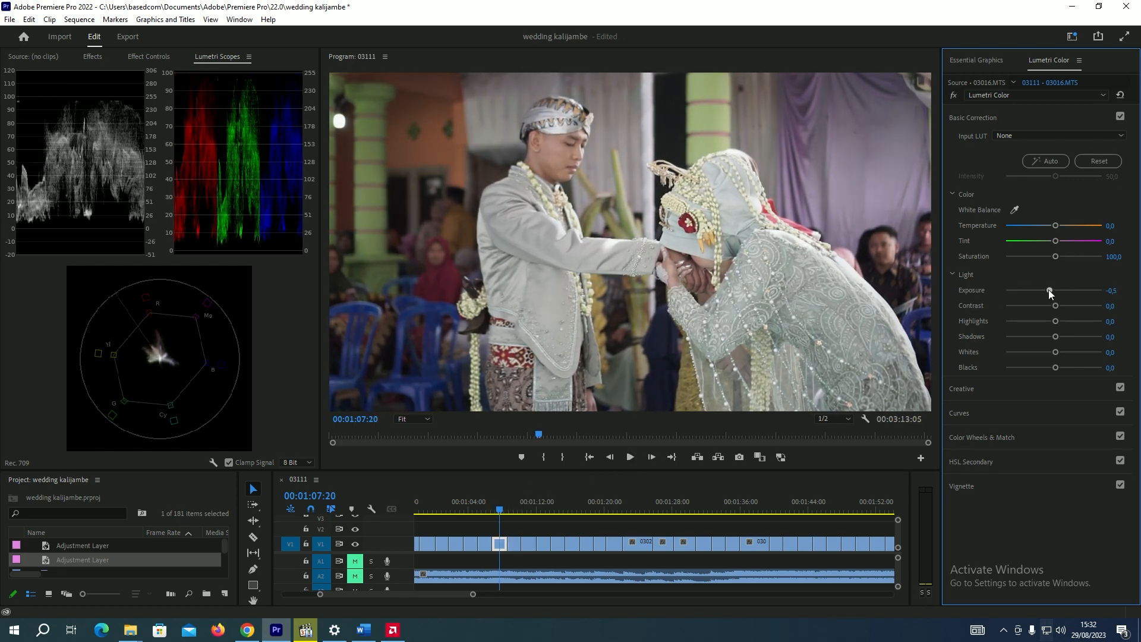
key(space)
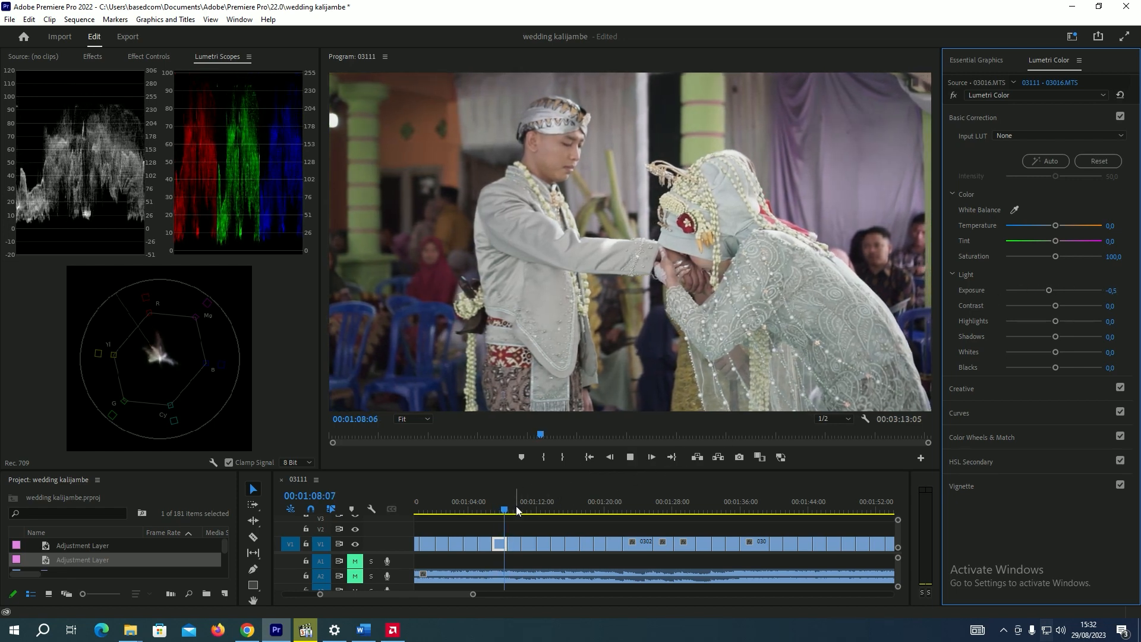
key(space)
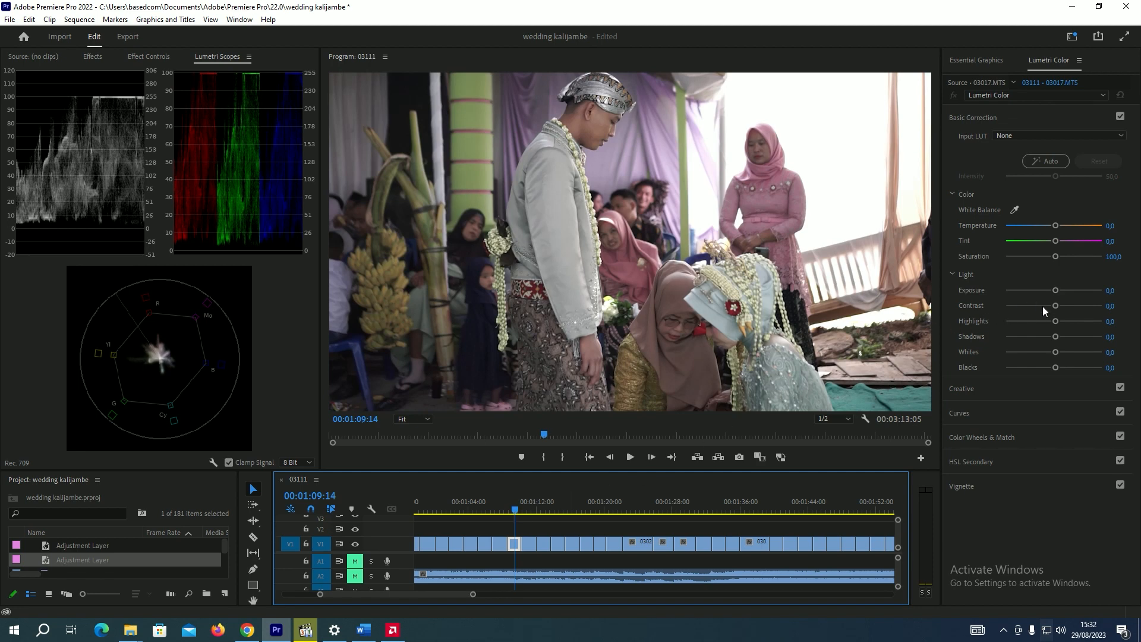
Set the exposure of the first 03017.MTS clip, the bride crouching before the groom, to -0.4 with highlights reset to 0.0
drag(1056, 322, 1050, 292)
double_click(1043, 322)
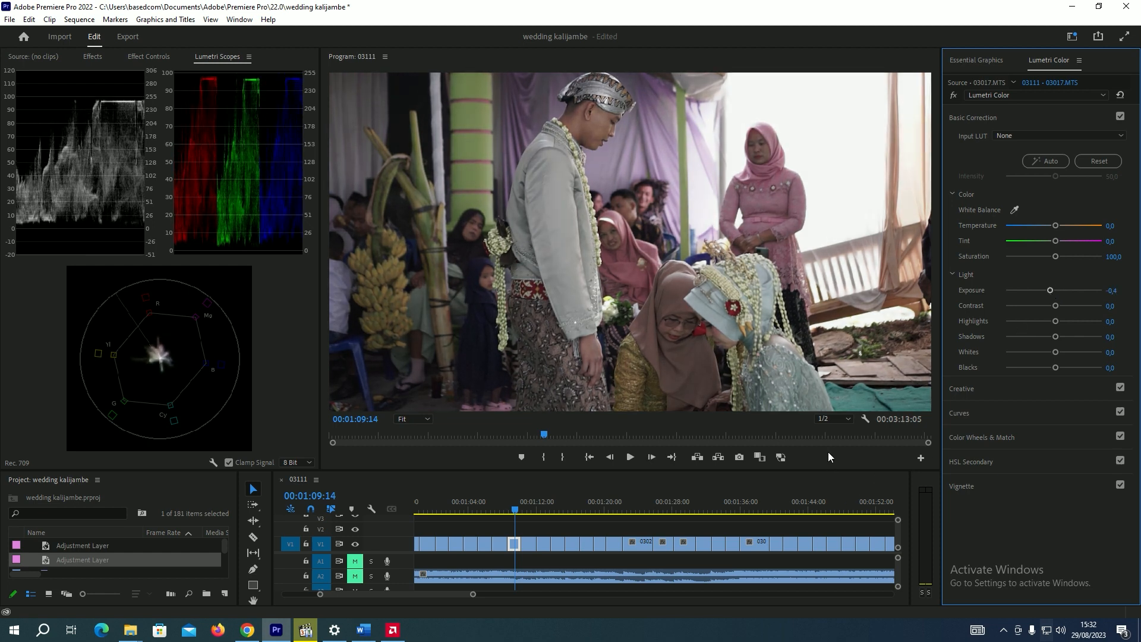
key(space)
key(space)
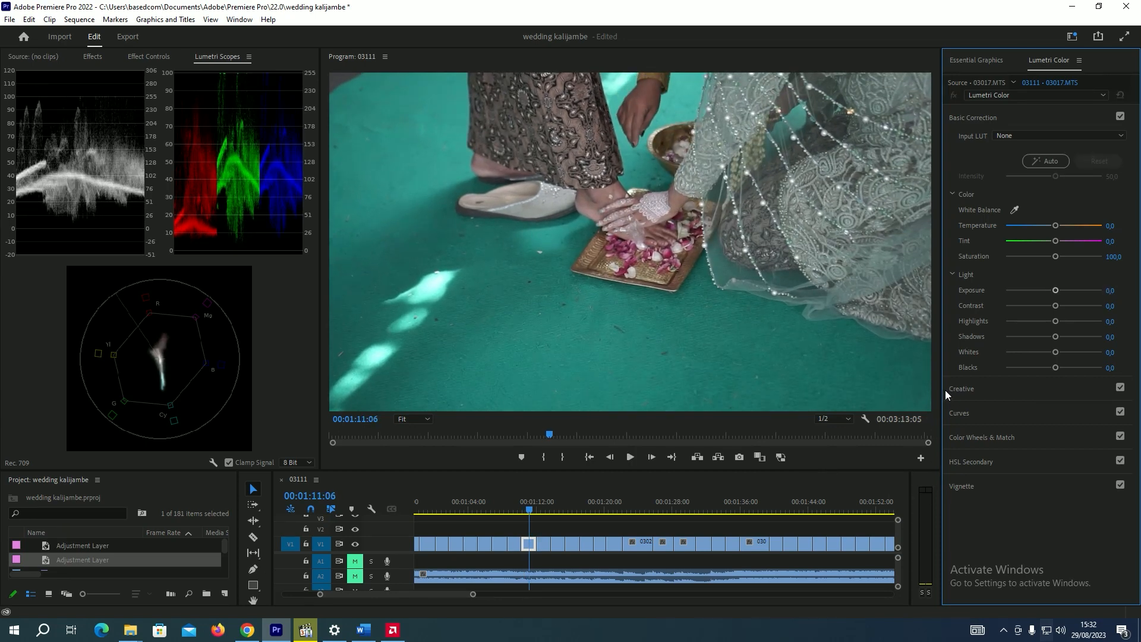
Correct the 03017.MTS clip at 00:01:14:21, the bride bowing over the groom's hands, with exposure -0.5, shadows 25.2 and contrast 22.7
key(space)
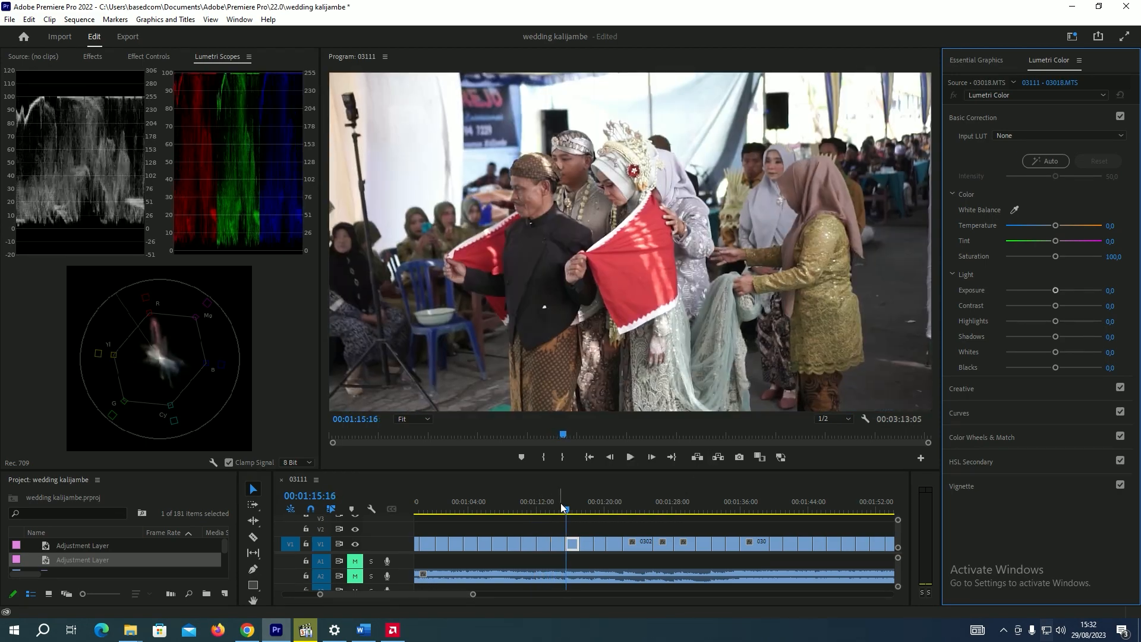
click(559, 505)
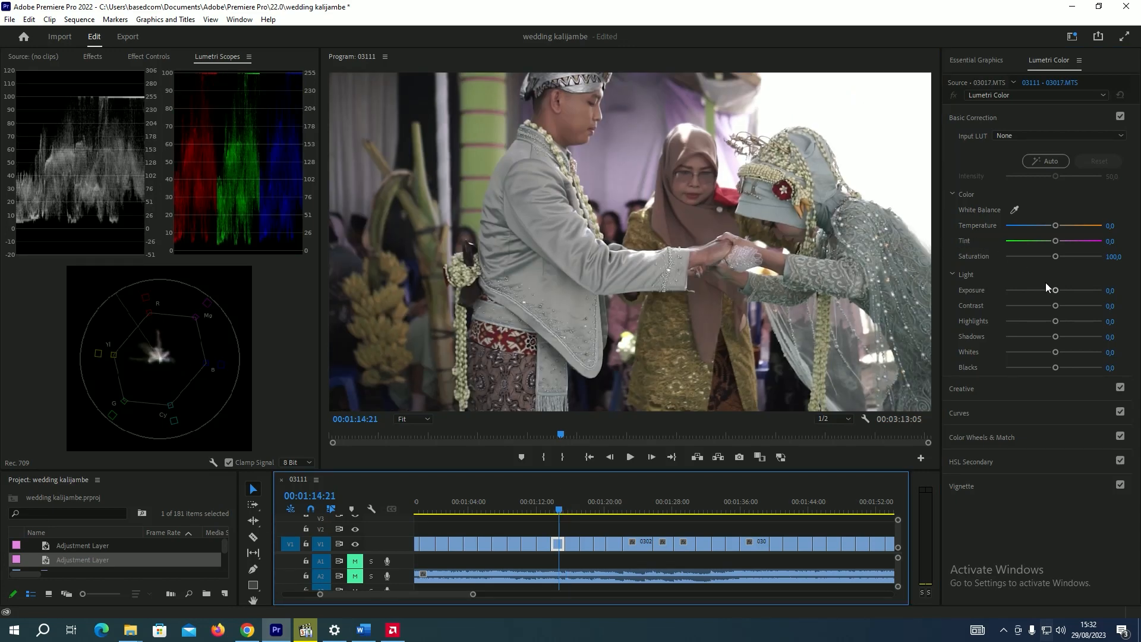
drag(1056, 290, 1046, 289)
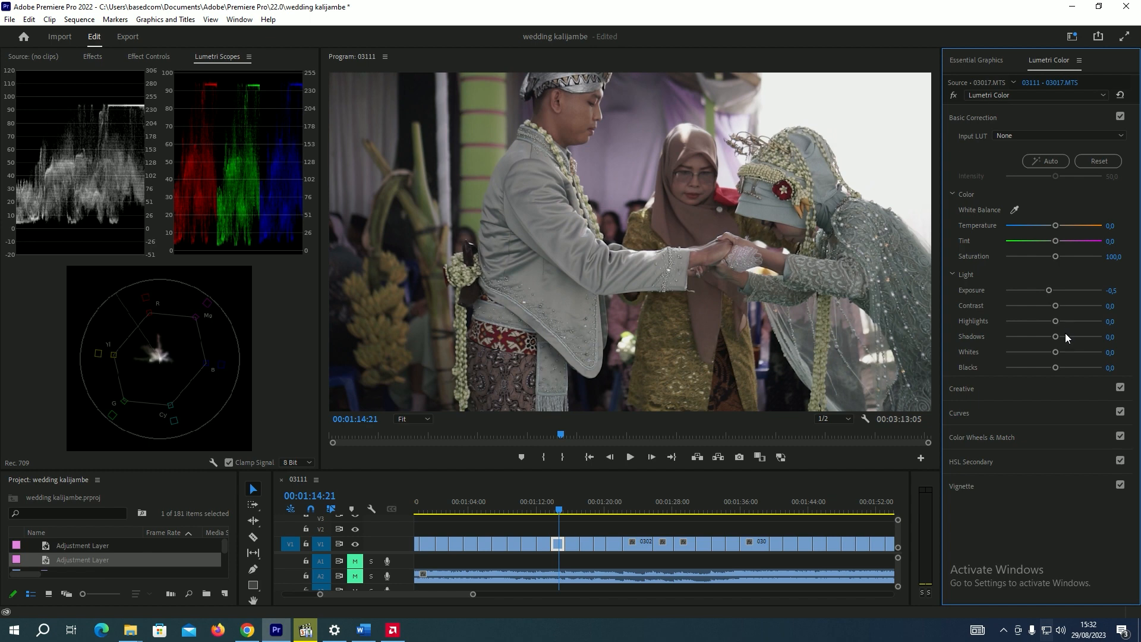
click(1065, 336)
click(1065, 307)
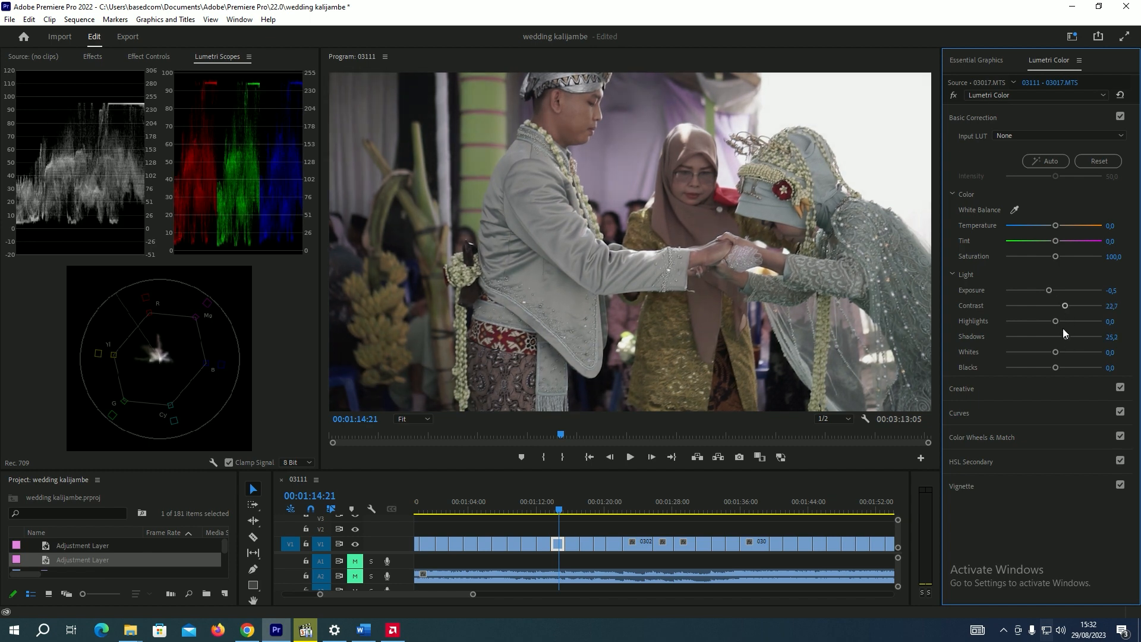
key(space)
key(space)
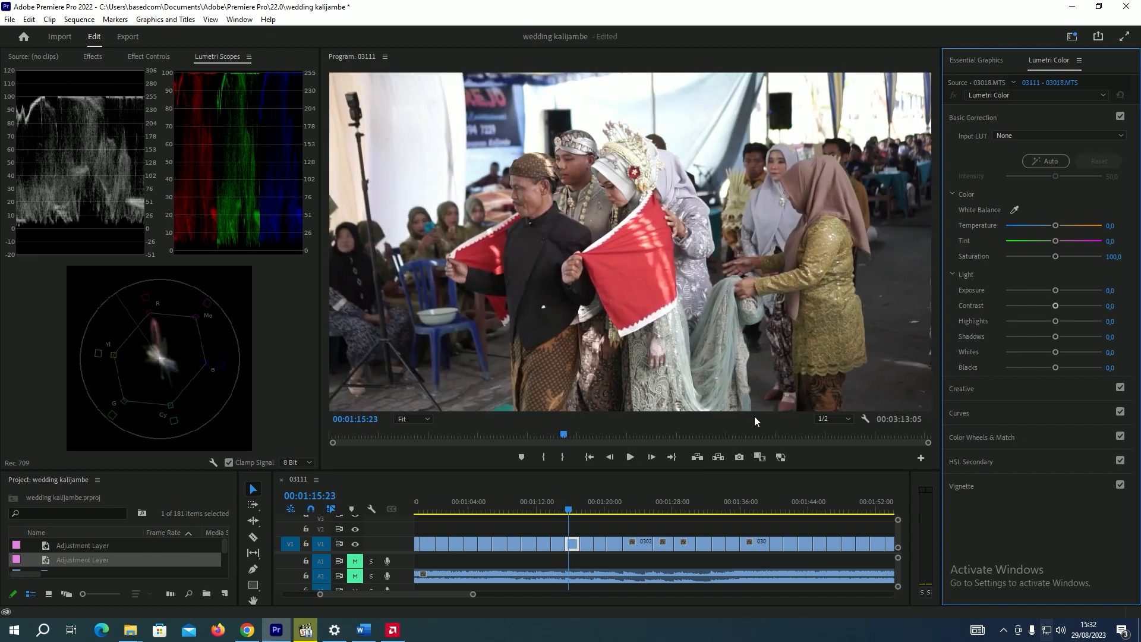
Lower the exposure to -0.5 on the first 03018.MTS clip, the couple led under the red cloth, and play through the following clips
click(1049, 291)
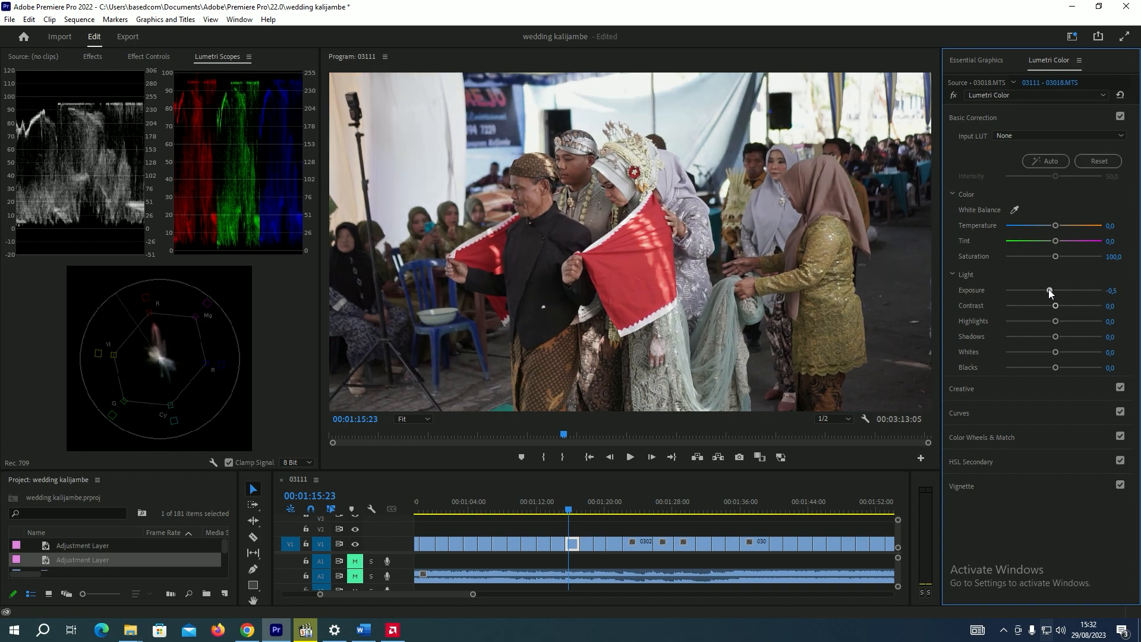
key(space)
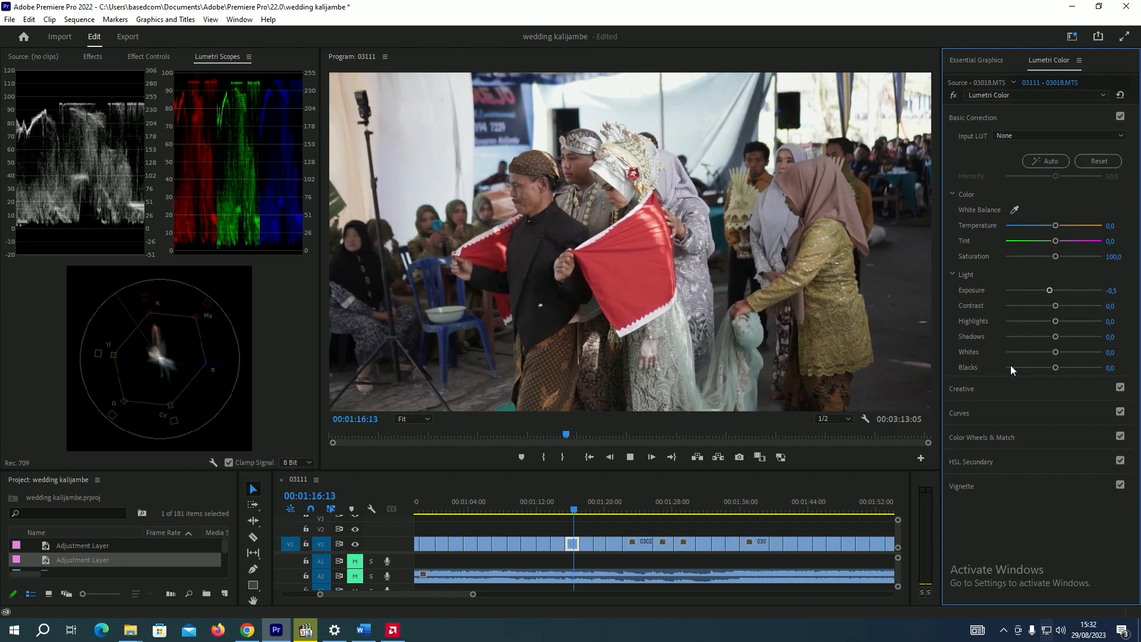
key(space)
key(space)
key(space)
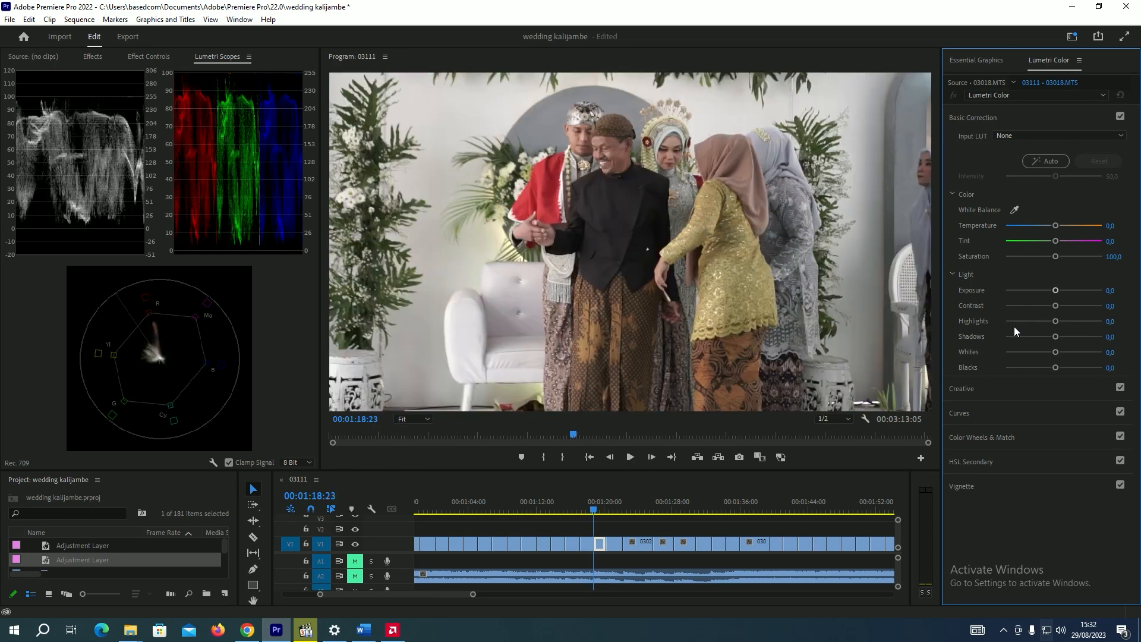
Correct the 03018.MTS clip at 00:01:17:24, the couple facing the camera behind their escort, with exposure -0.5 and contrast 20.2
click(585, 512)
drag(1052, 291, 1048, 292)
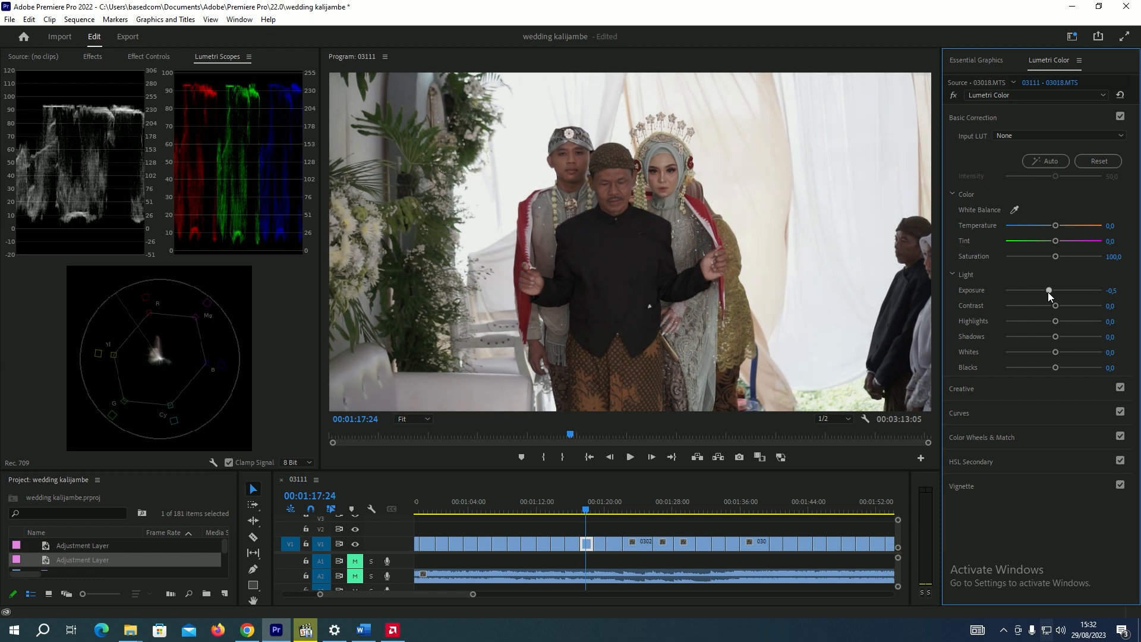
click(1063, 306)
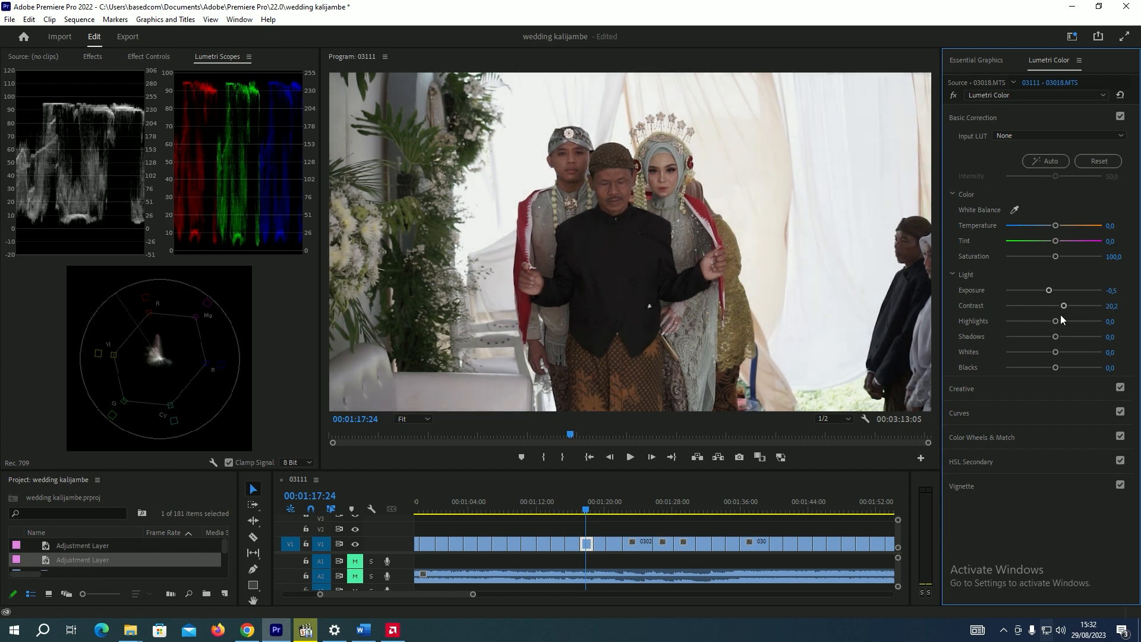
Raise the shadows to 16.6 on the 03018.MTS clip at 00:01:17:24 and play on to the clip at 00:01:19:04
click(1061, 337)
key(space)
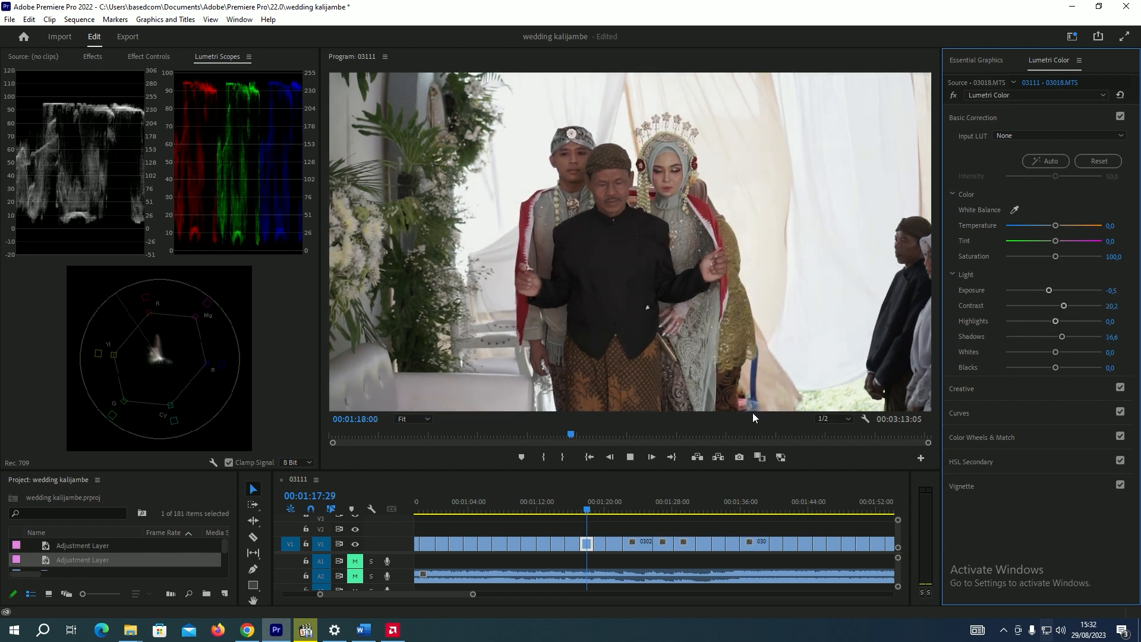
key(space)
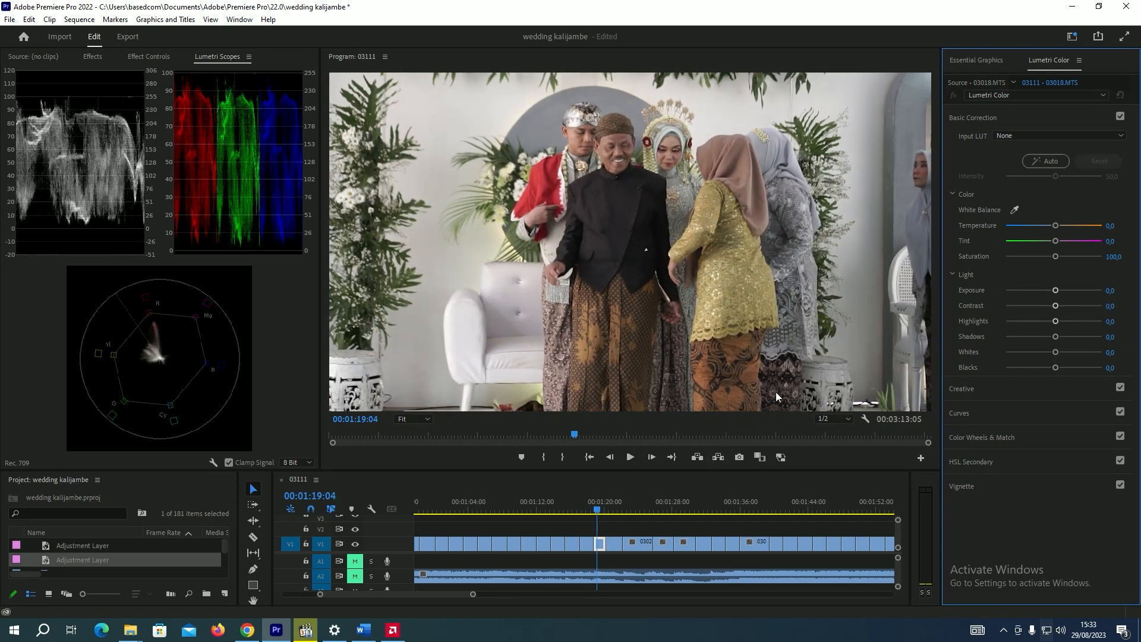
Play on to the 03020.MTS clip of the couple seated on the sofa and set its exposure to -0.4 and shadows to -22.7
key(space)
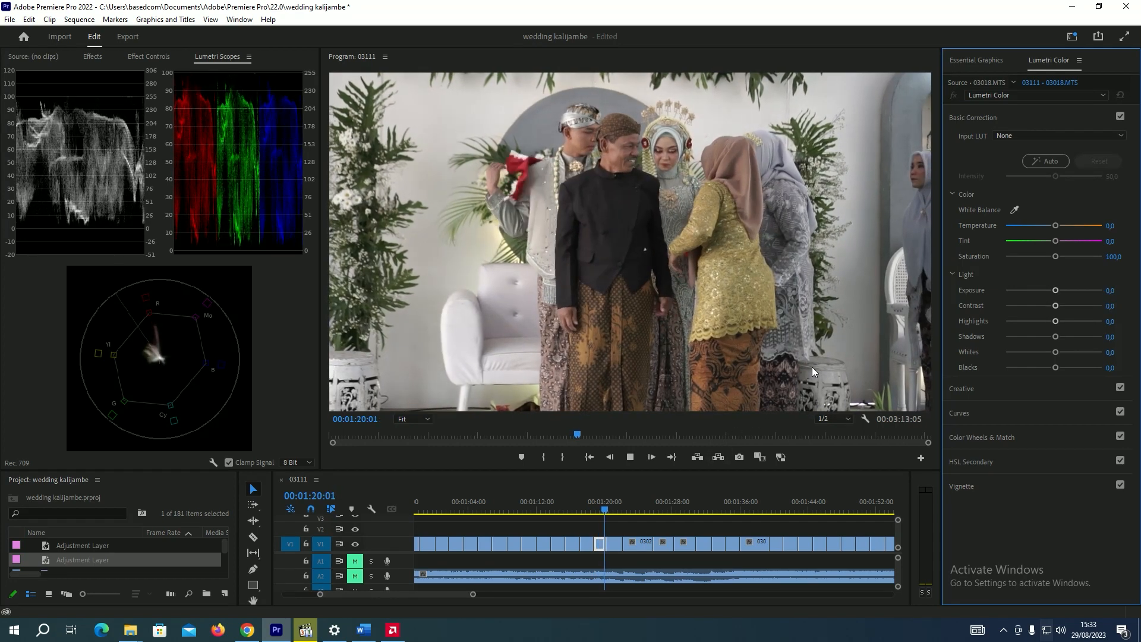
key(space)
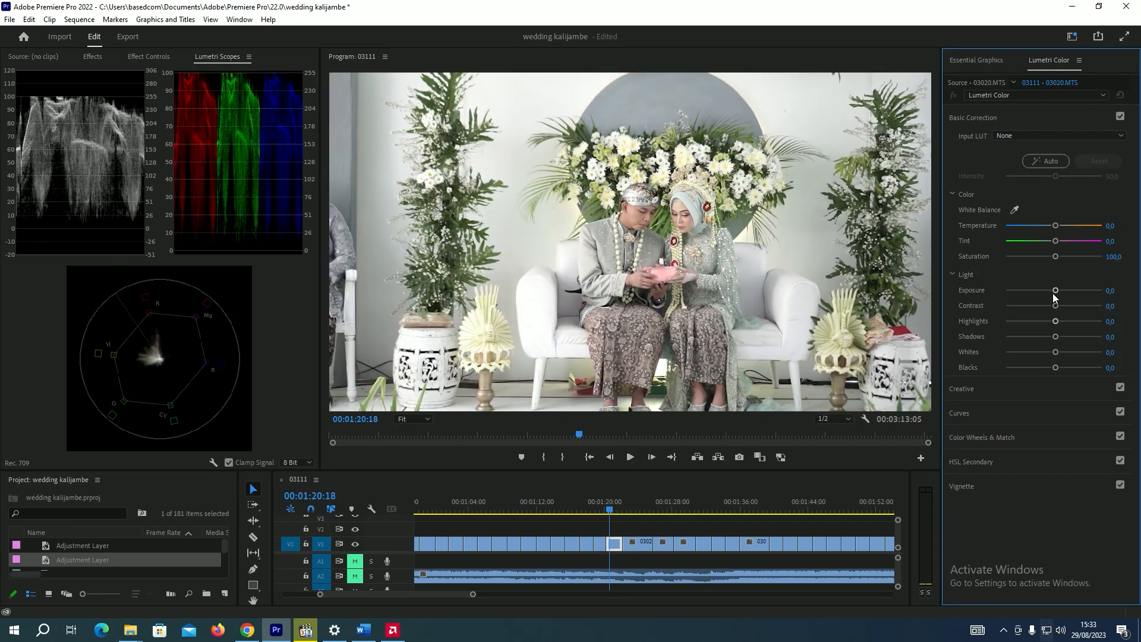
drag(1055, 292, 1050, 291)
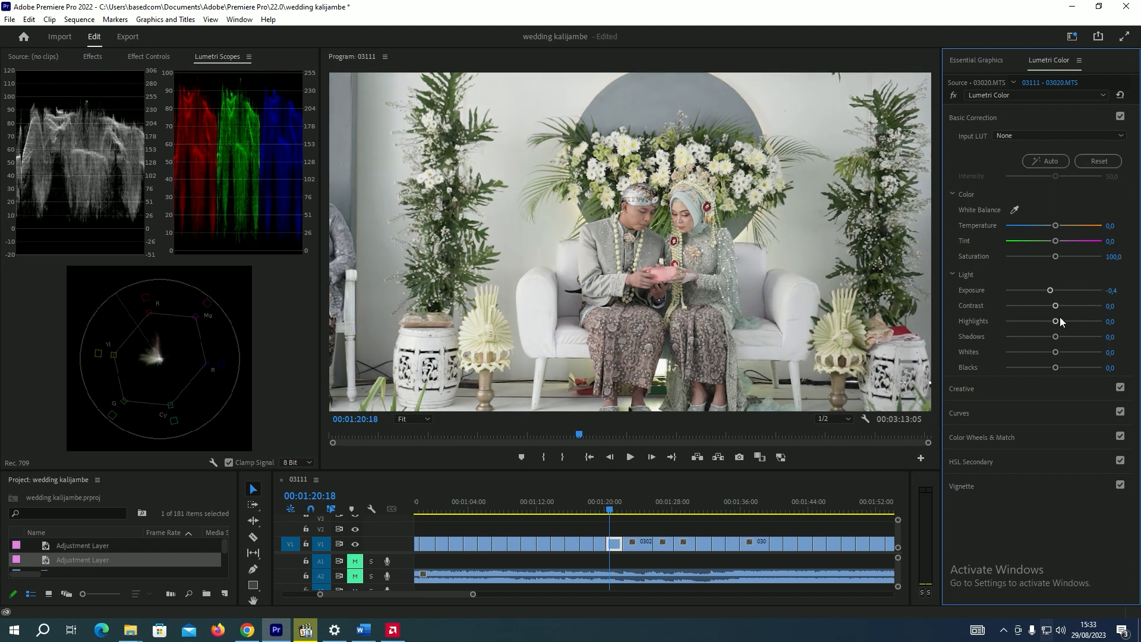
drag(1063, 340, 1042, 340)
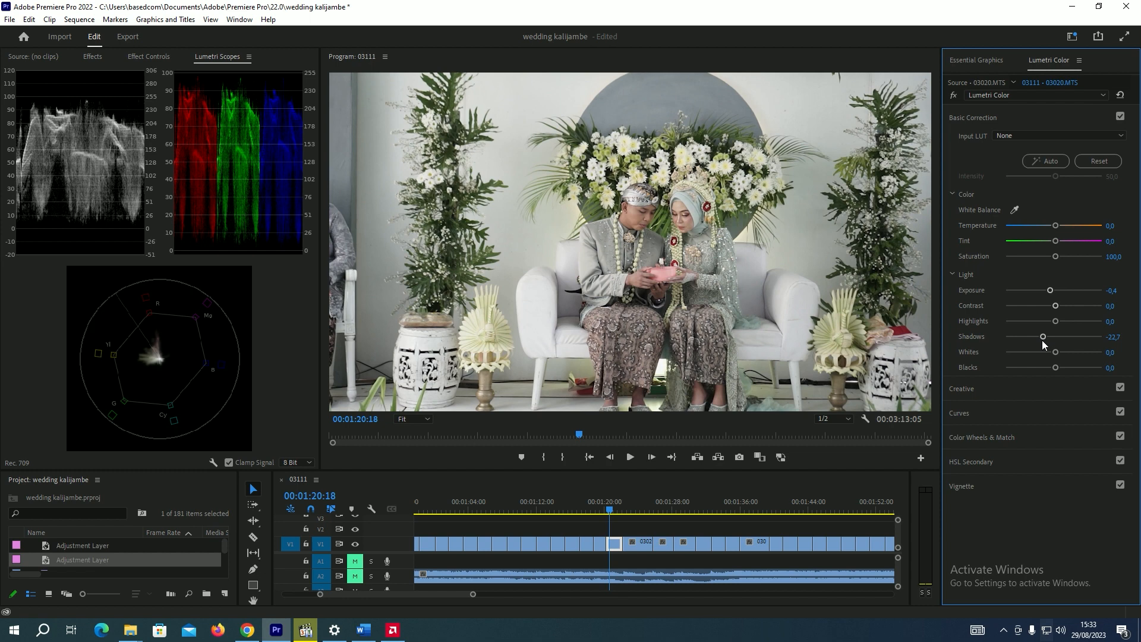
Correct the 03022.MTS clip at 00:01:23:18, the groom handing gifts to the bride, with exposure 0.0, contrast 16.6 and shadows 27.6
click(635, 507)
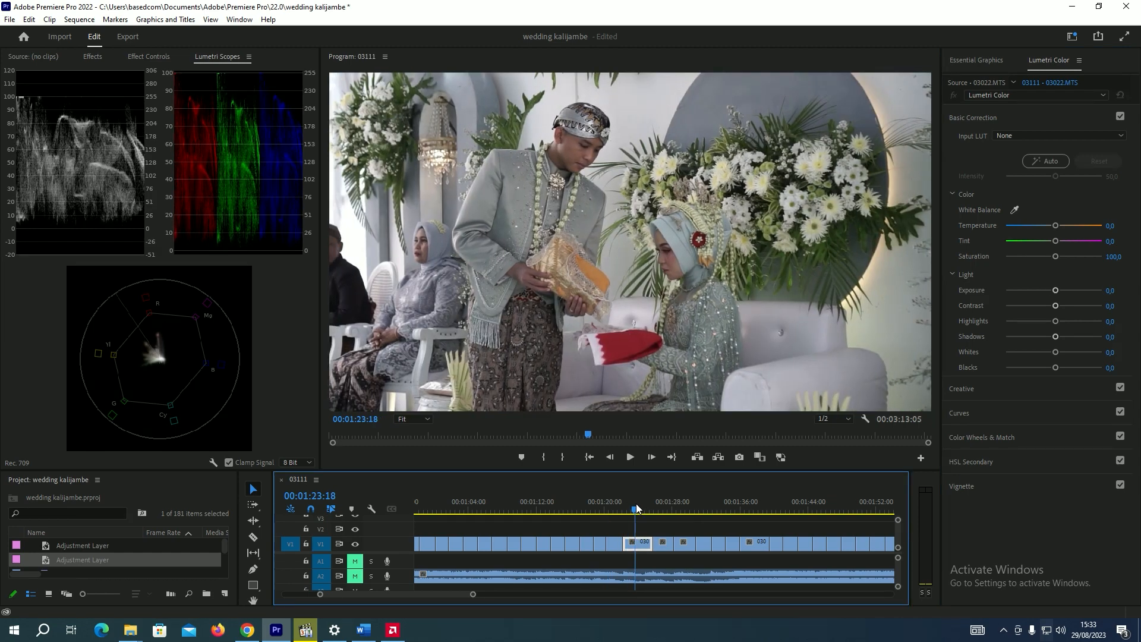
drag(1053, 293, 1051, 295)
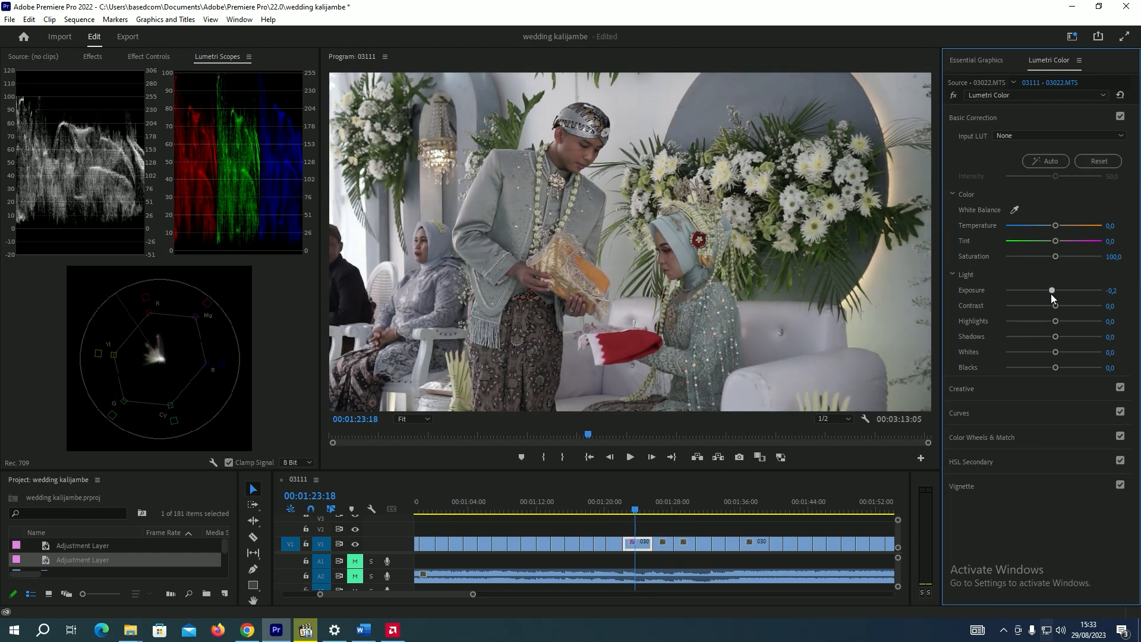
click(1072, 338)
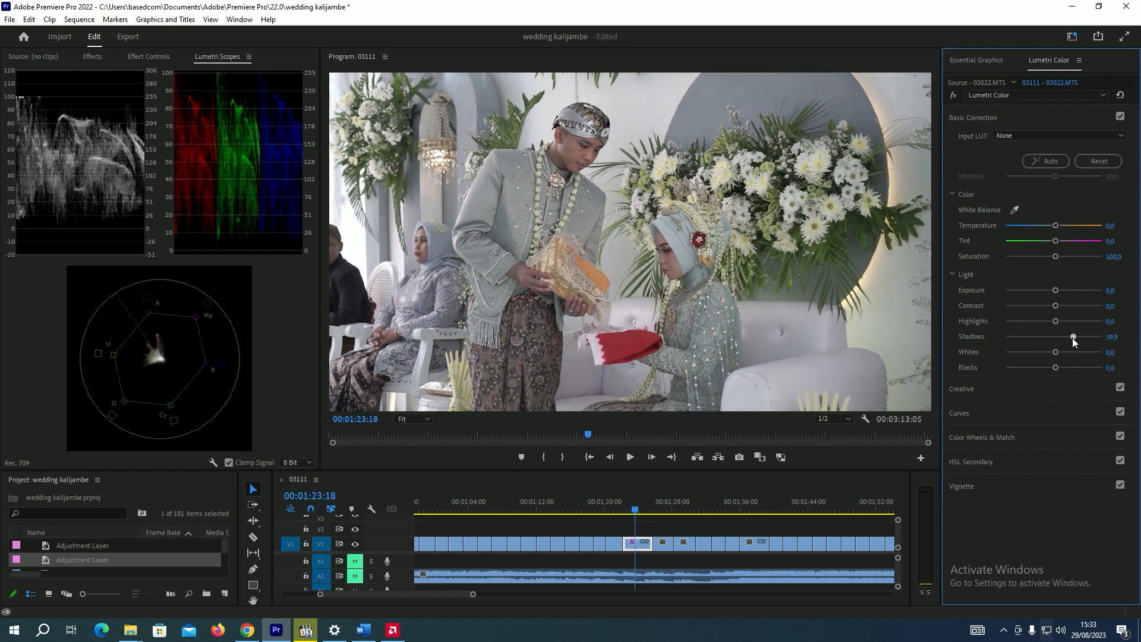
click(1061, 305)
click(1067, 337)
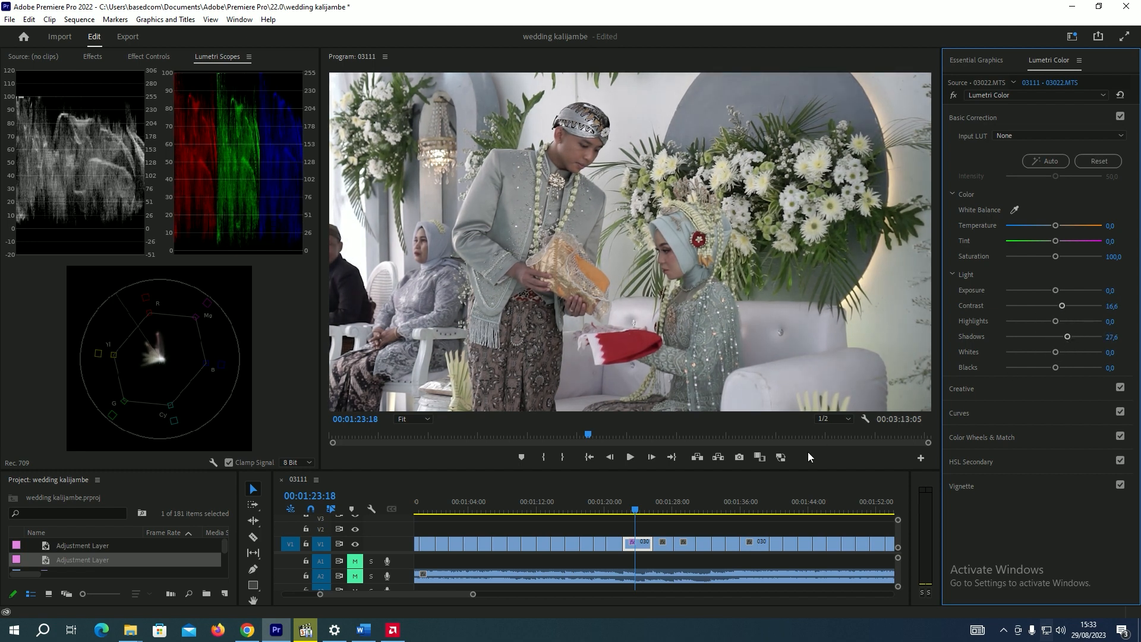
Correct the 03025.MTS clip at 00:01:26:16, the couple and parents joining hands, with shadows 33.7 and exposure -0.4
click(662, 491)
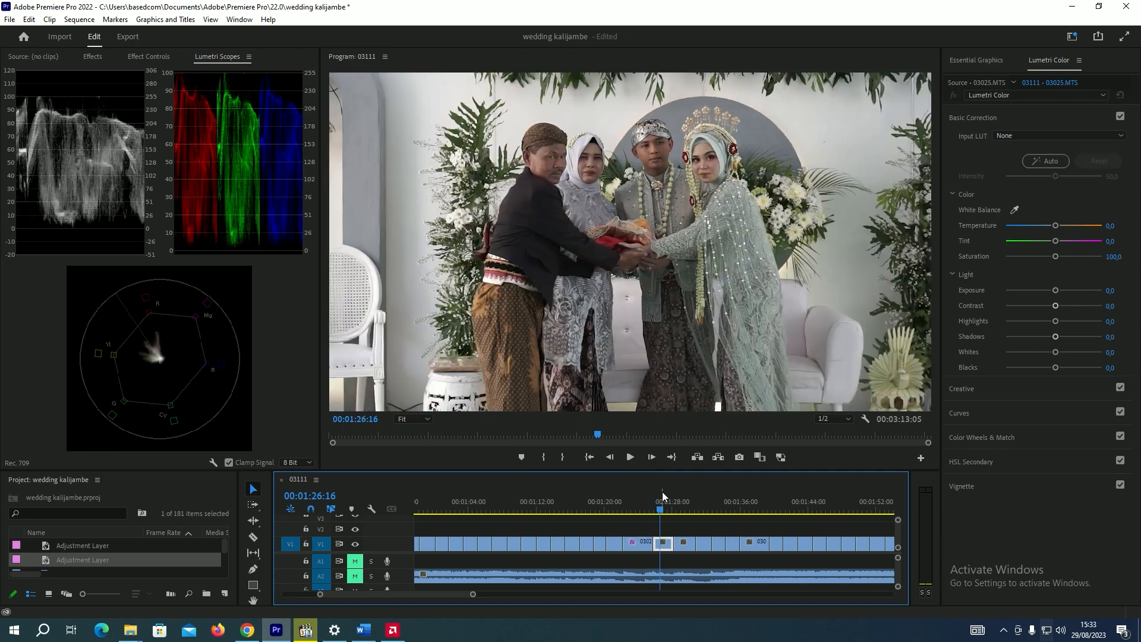
click(1070, 337)
drag(1055, 290, 1051, 291)
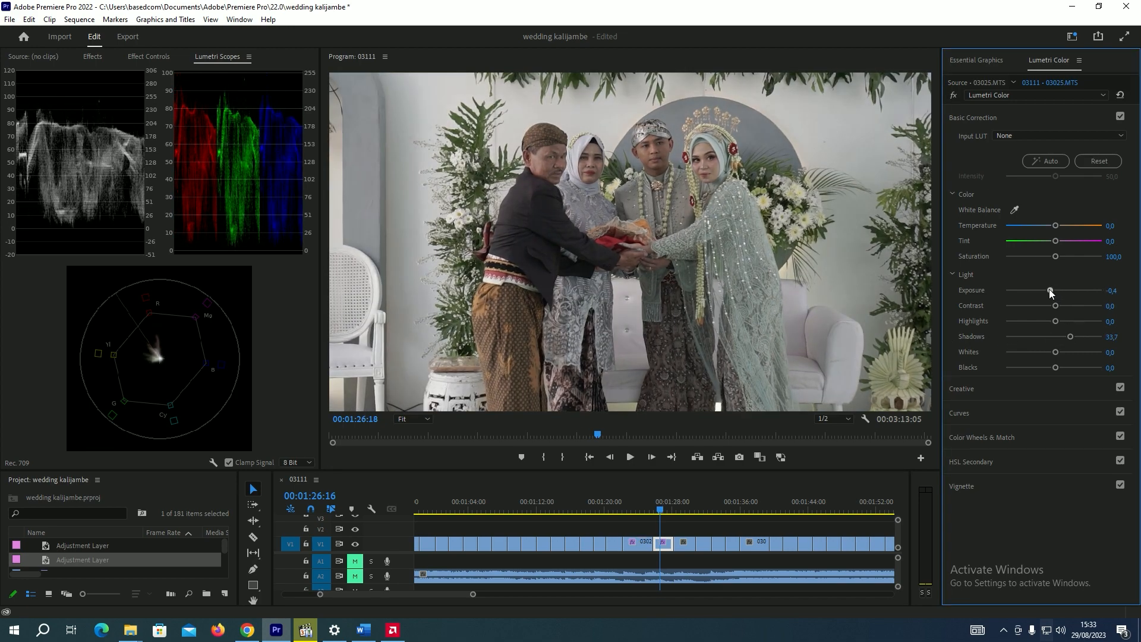
Brighten the 03027.MTS clip at 00:01:29:27, the couple feeding each other, to exposure 0.5 and raise its shadows and contrast
click(690, 501)
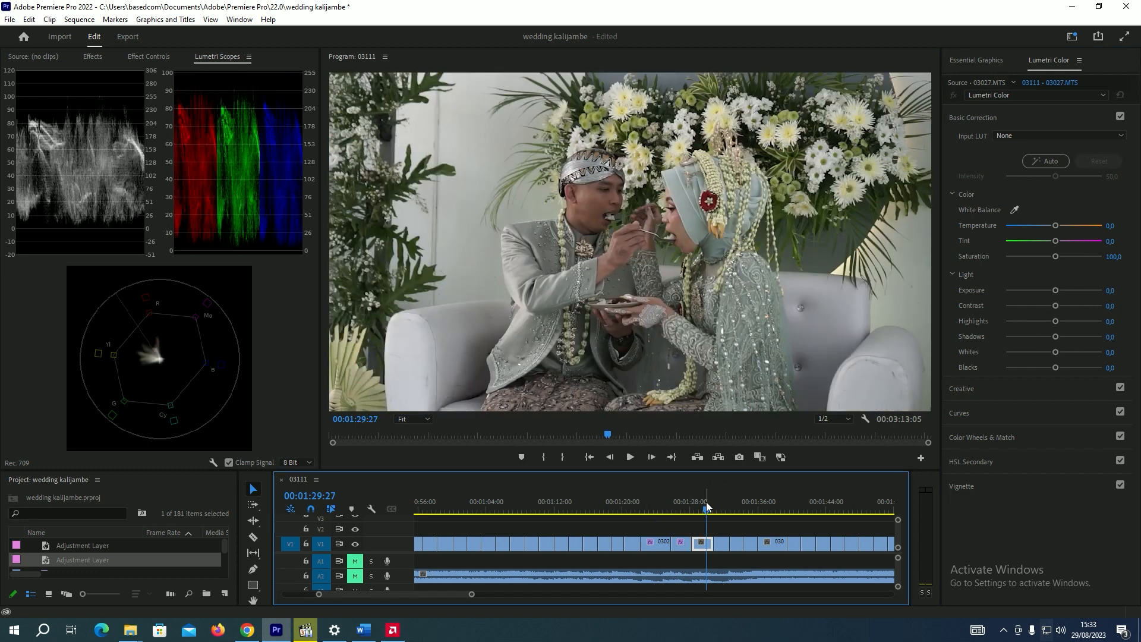
drag(1056, 291, 1058, 291)
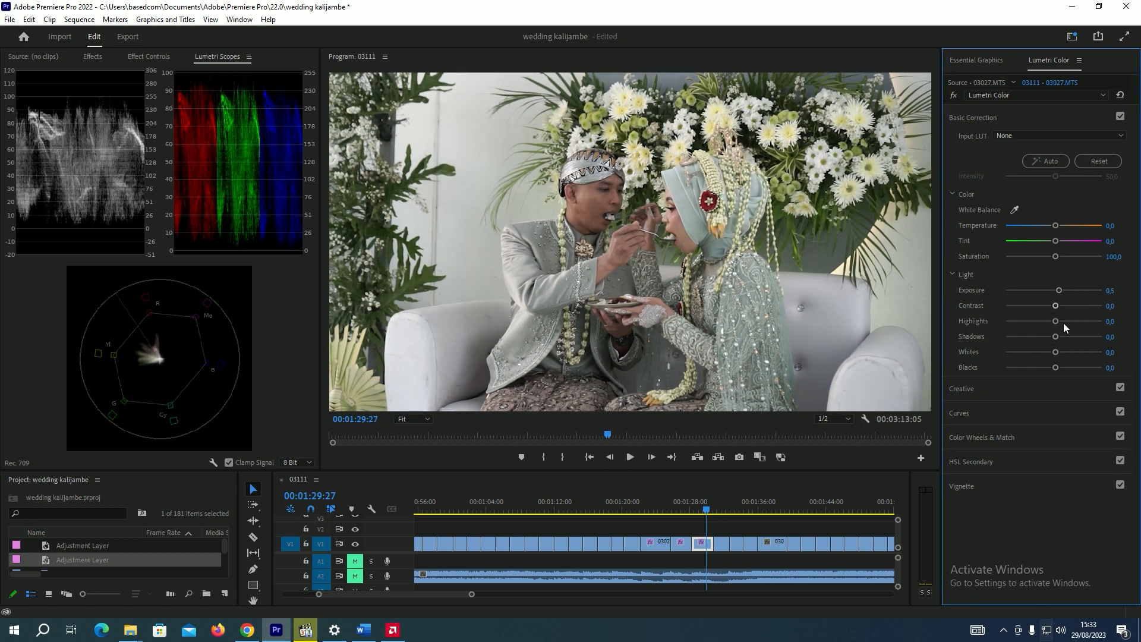
click(1063, 337)
click(1063, 305)
Correct the 03028.MTS clip at 00:01:31:13, the couple giving each other a drink, with shadows 38.7 and contrast 22.7
drag(709, 531, 718, 531)
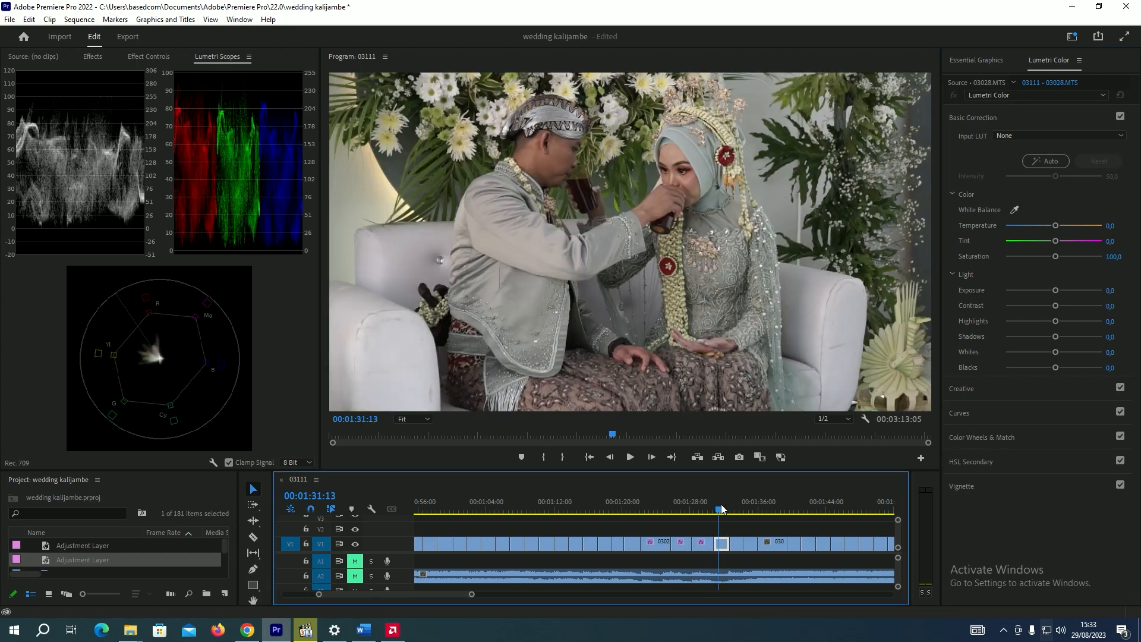
drag(1058, 337, 1073, 336)
click(1064, 306)
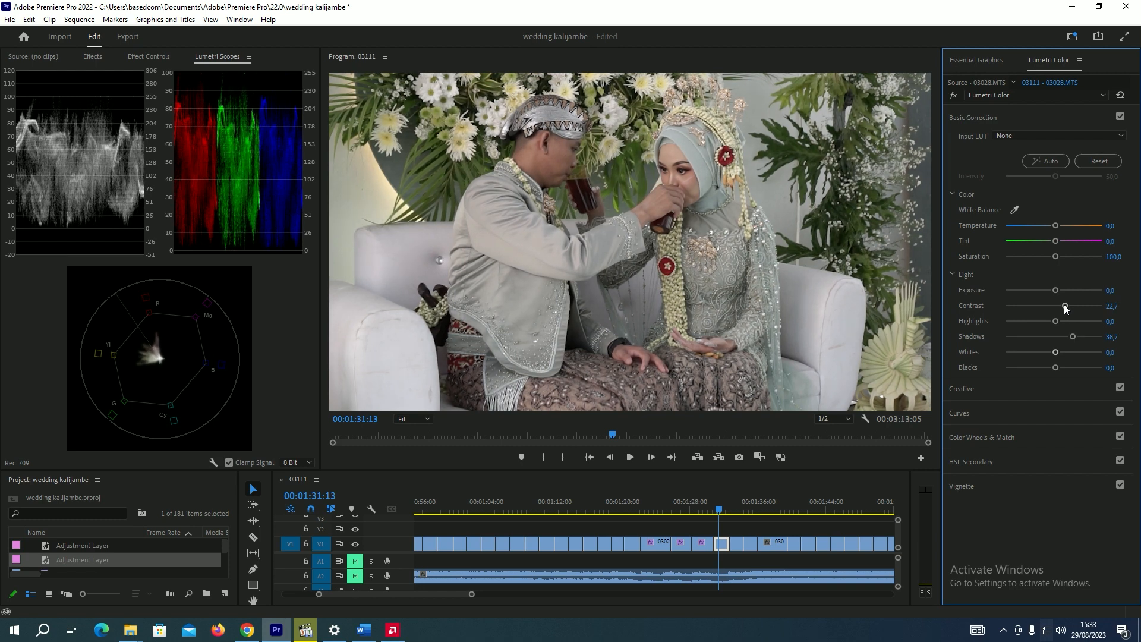
Lower the exposure to -0.3 on the 03030.MTS clip at 00:01:32:23, the couple kneeling before the seated parents
click(731, 506)
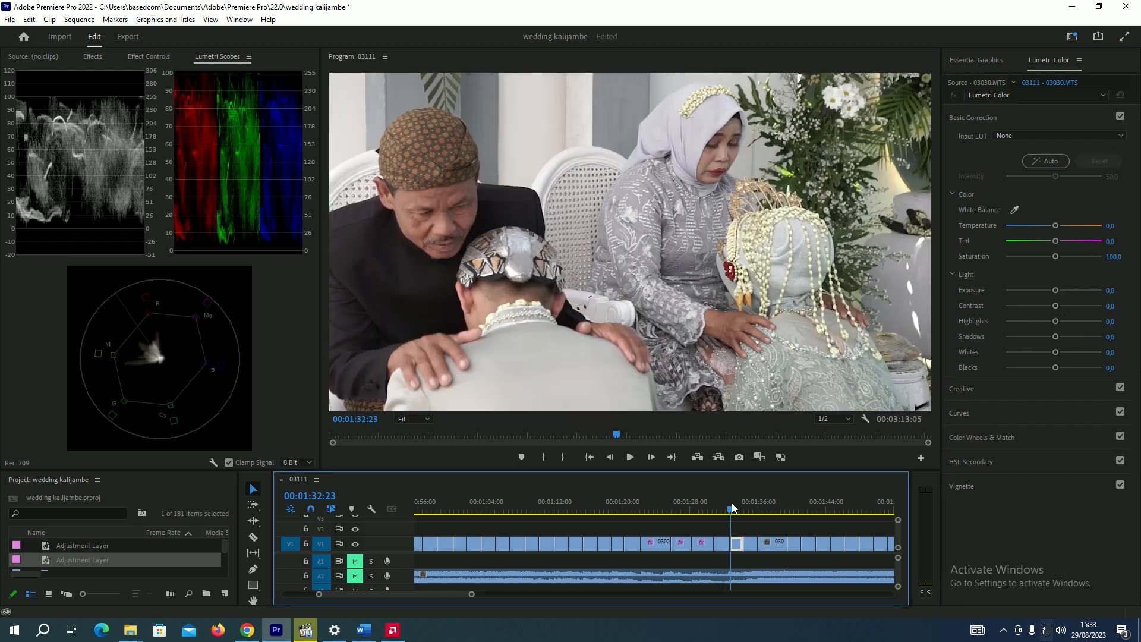
click(1057, 290)
drag(1057, 290, 1051, 291)
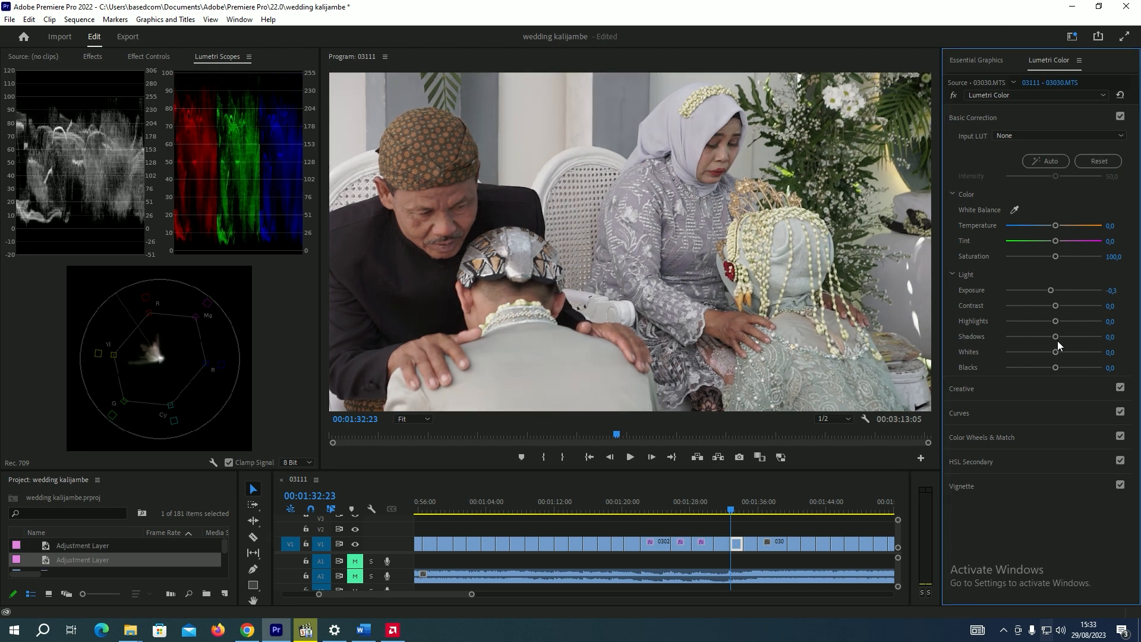
Lower the exposure to -0.5 on the 03031.MTS clip at 00:01:37:20, the parents embracing the kneeling couple from the side
click(750, 510)
click(773, 510)
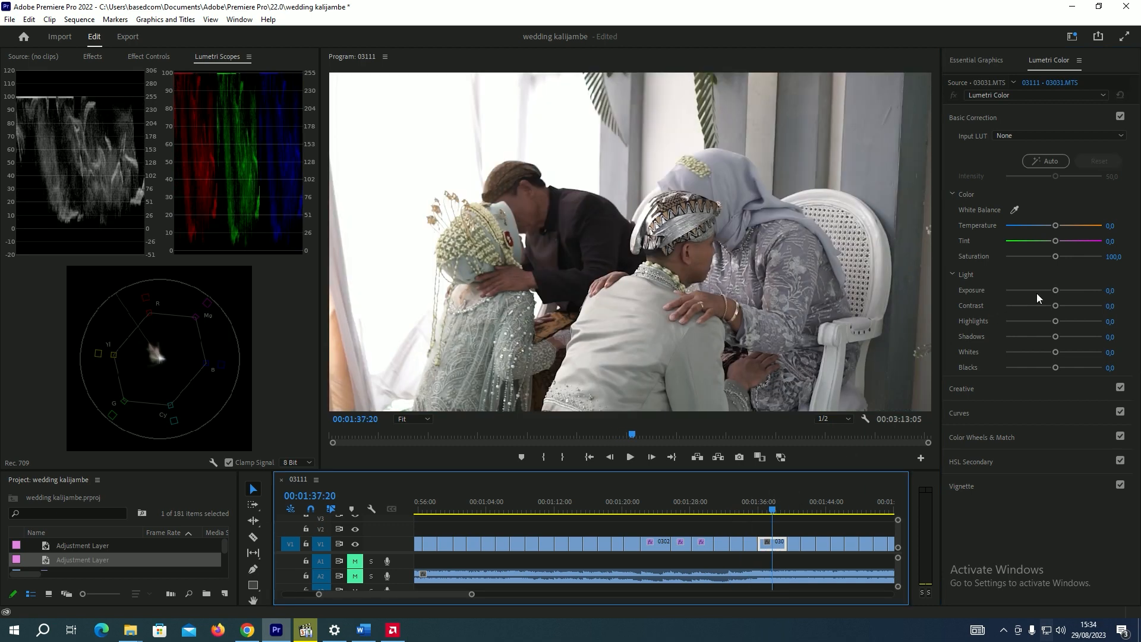
drag(1053, 290, 1048, 290)
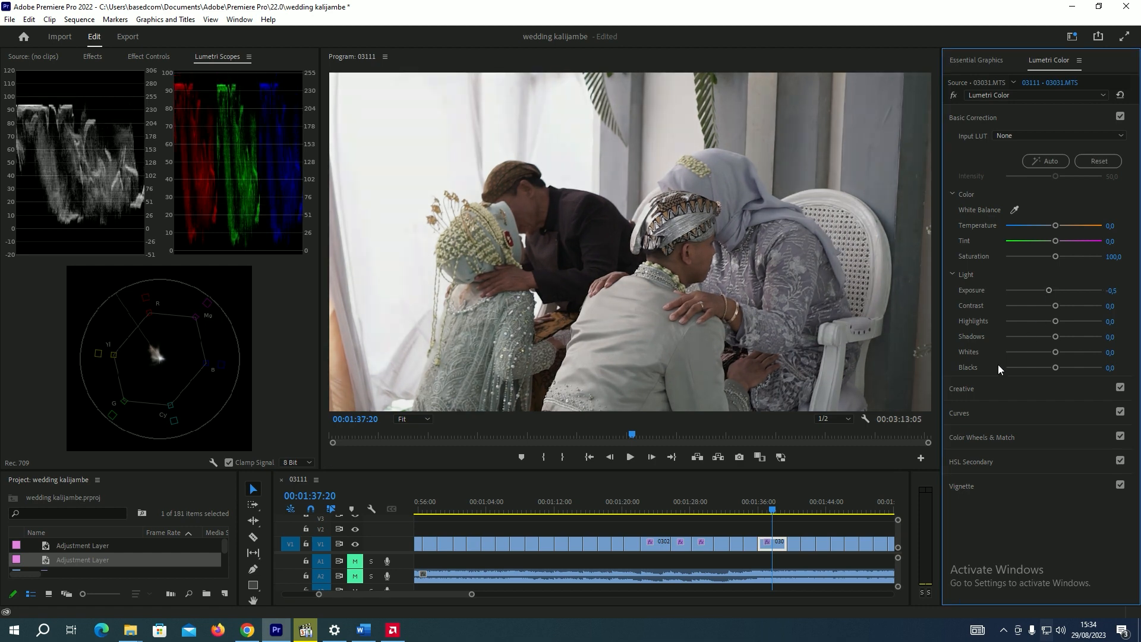
Correct the 03032.MTS clip at 00:01:39:23, the kneeling couple seen from behind, with exposure -0.3, shadows 35.0 and raised contrast
click(790, 509)
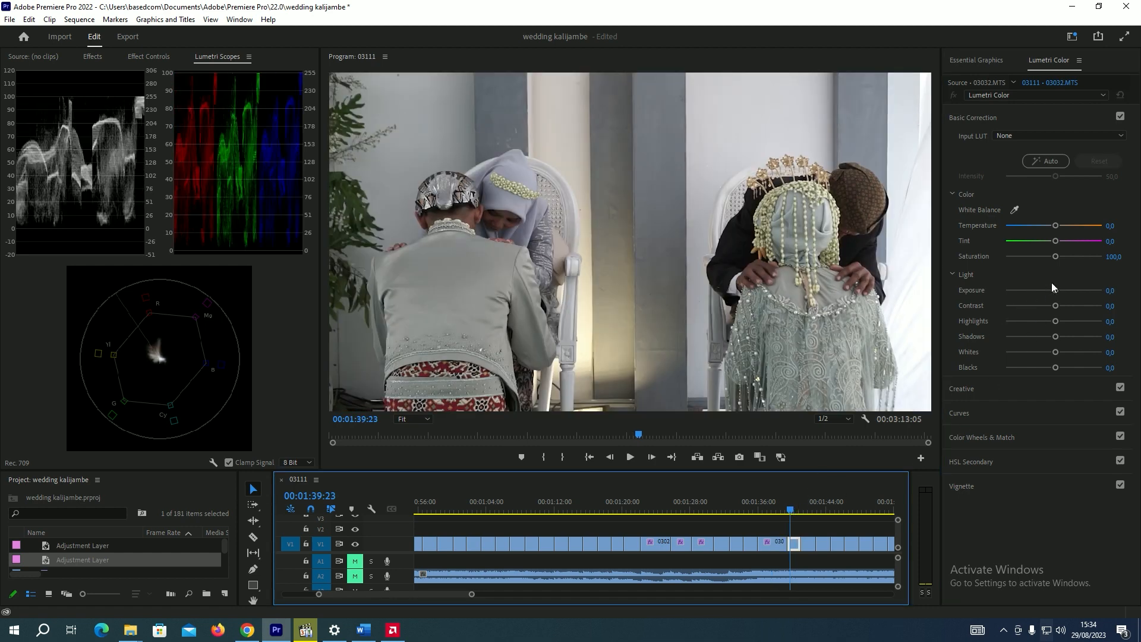
drag(1058, 289, 1050, 293)
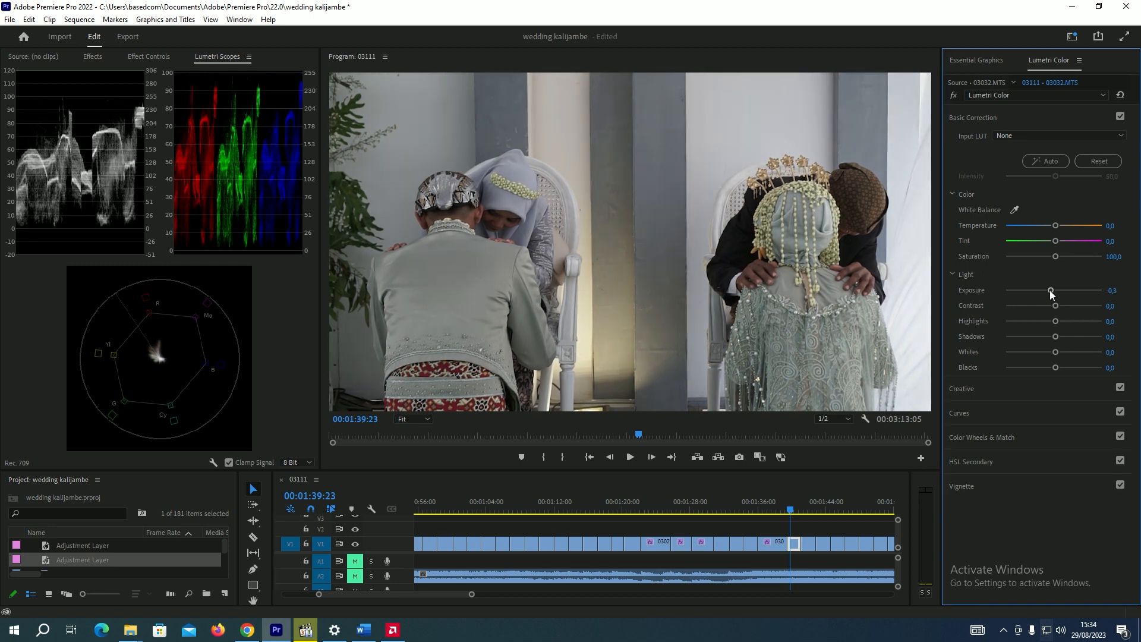
click(1070, 337)
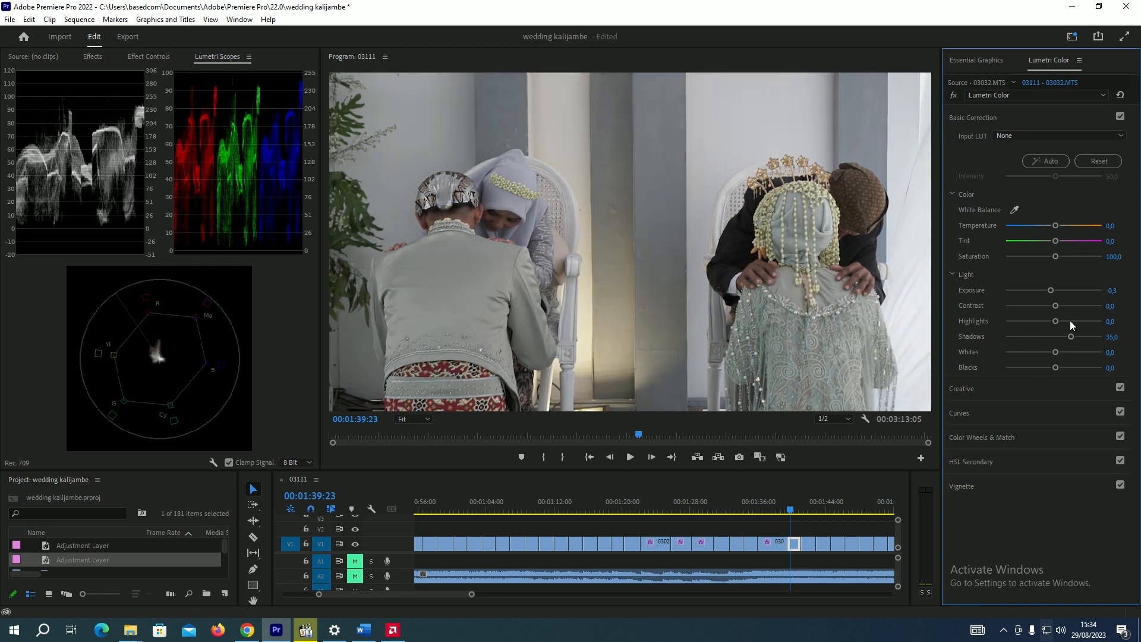
click(1064, 305)
Correct the 03033.MTS clip at 00:01:42:02, the bride kneeling in the foreground before her mother, with exposure -0.3 and shadows 23.9
click(808, 509)
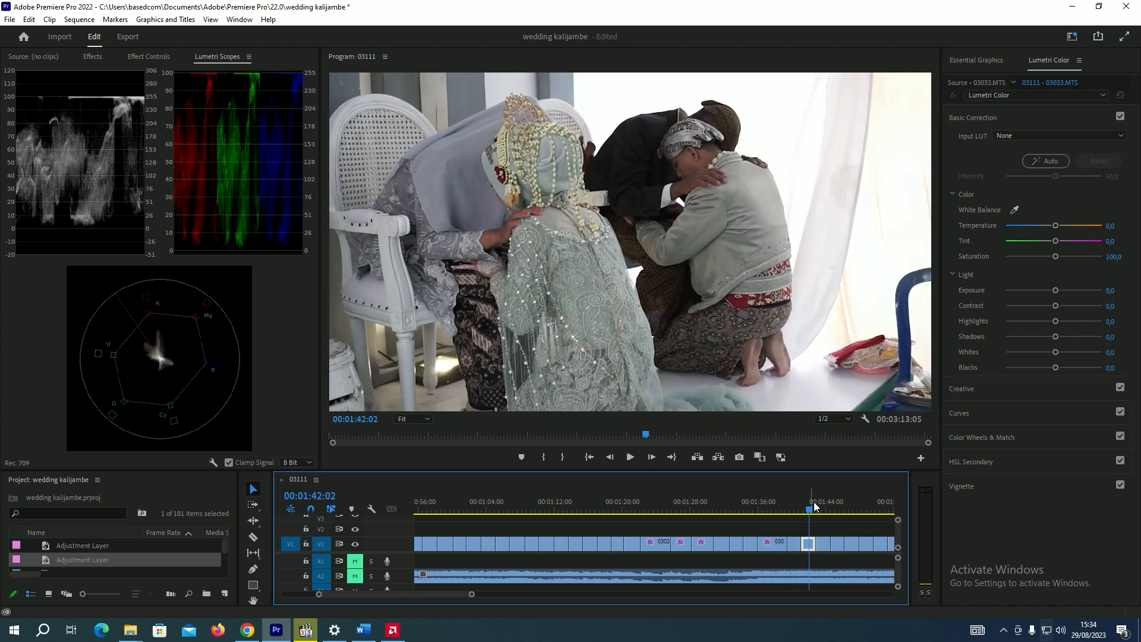
drag(1056, 290, 1051, 292)
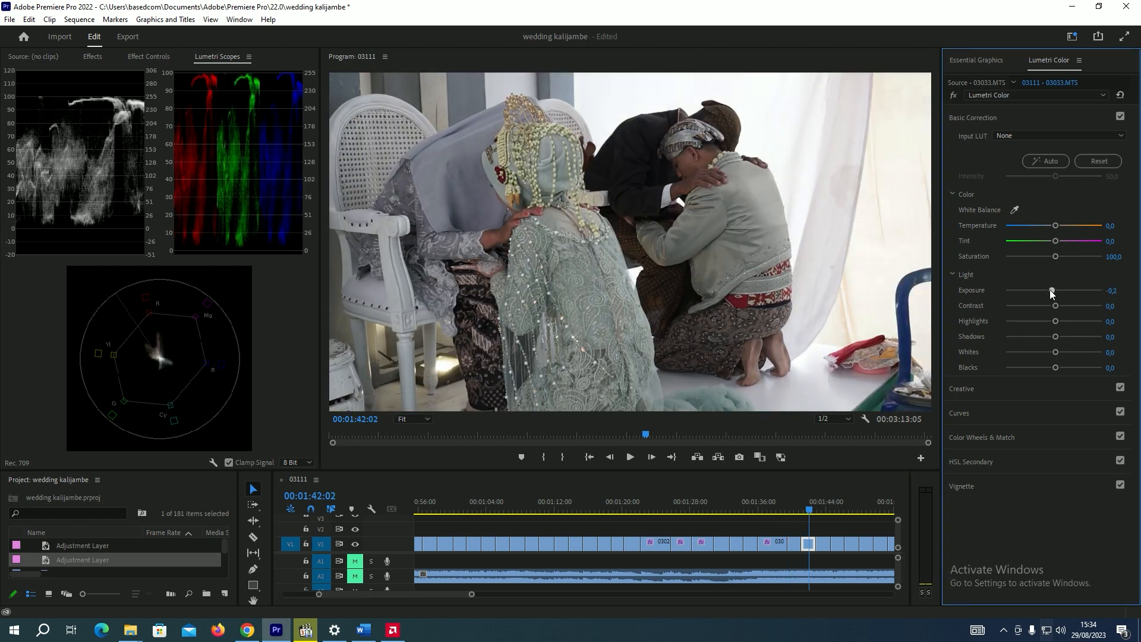
click(1065, 337)
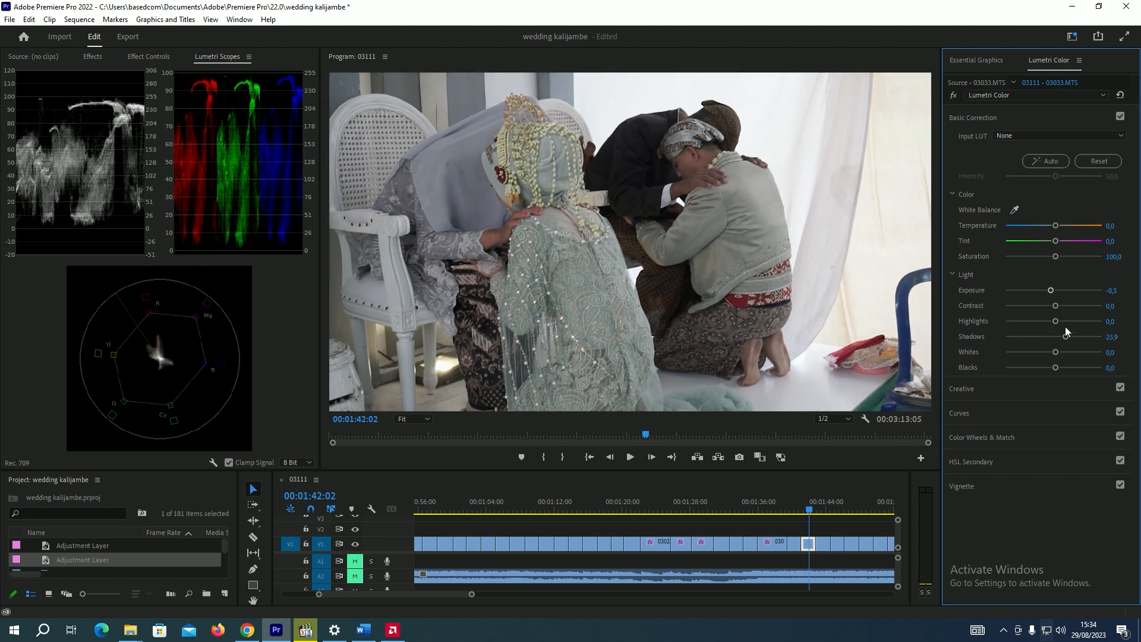
Correct the 03034.MTS clip at 00:01:43:14, the bride bowing on the groom's lap, with exposure 0.3, shadows 25.2 and contrast 12.9
click(822, 502)
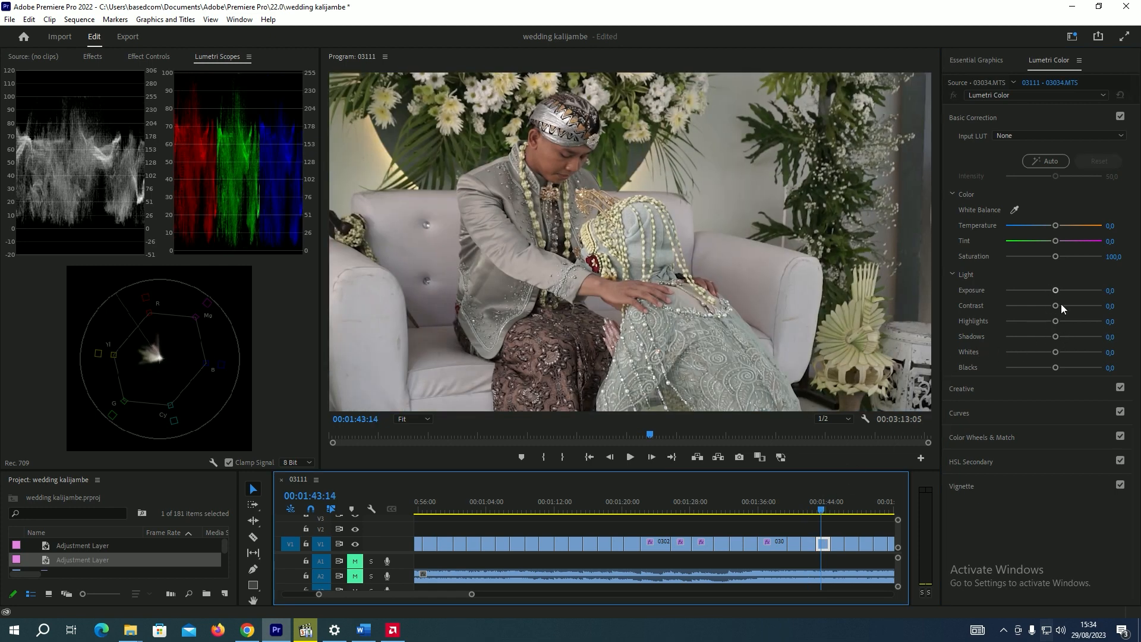
click(1059, 288)
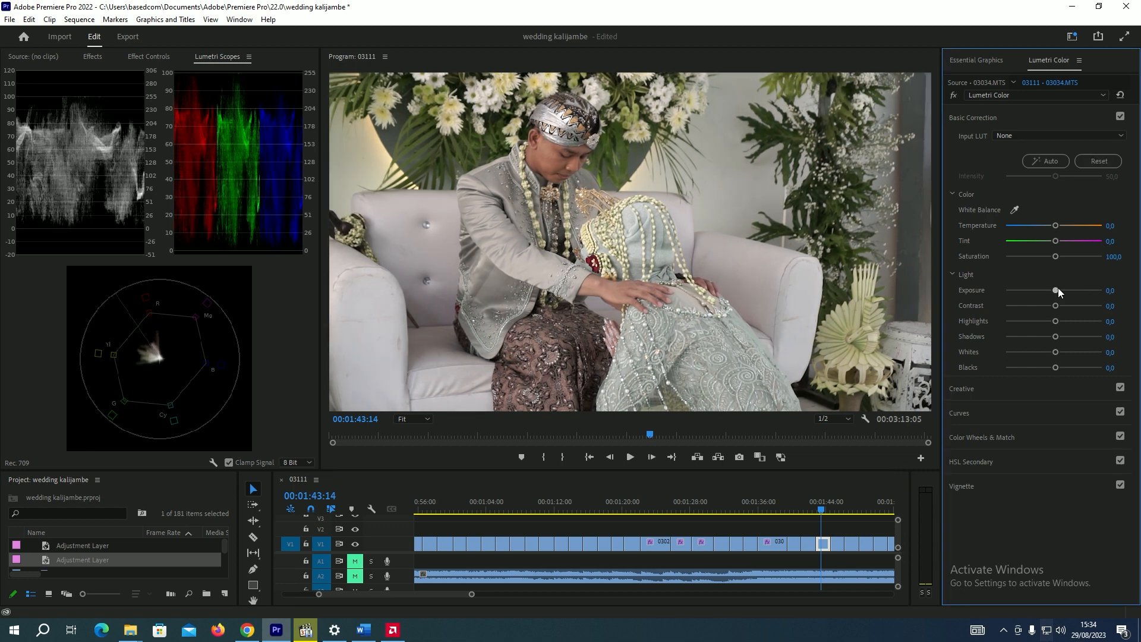
drag(1058, 288, 1057, 290)
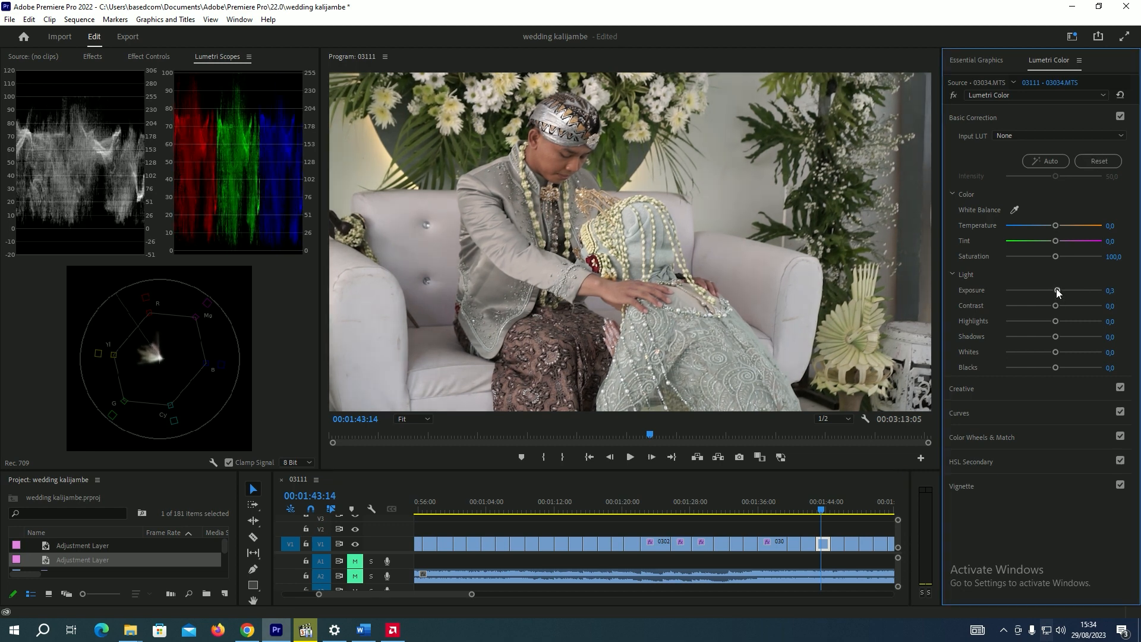
click(1066, 337)
click(1061, 305)
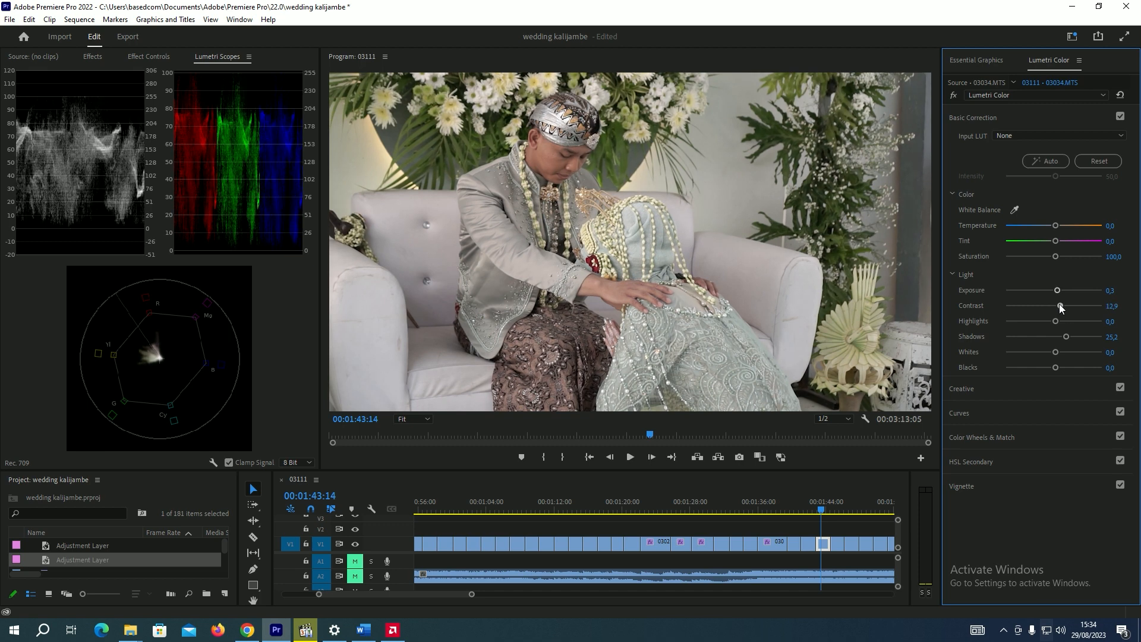
Correct the 03035.MTS clip at 00:01:45:07, the couple posing with two parents, with shadows 28.8 and contrast 20.2
click(839, 509)
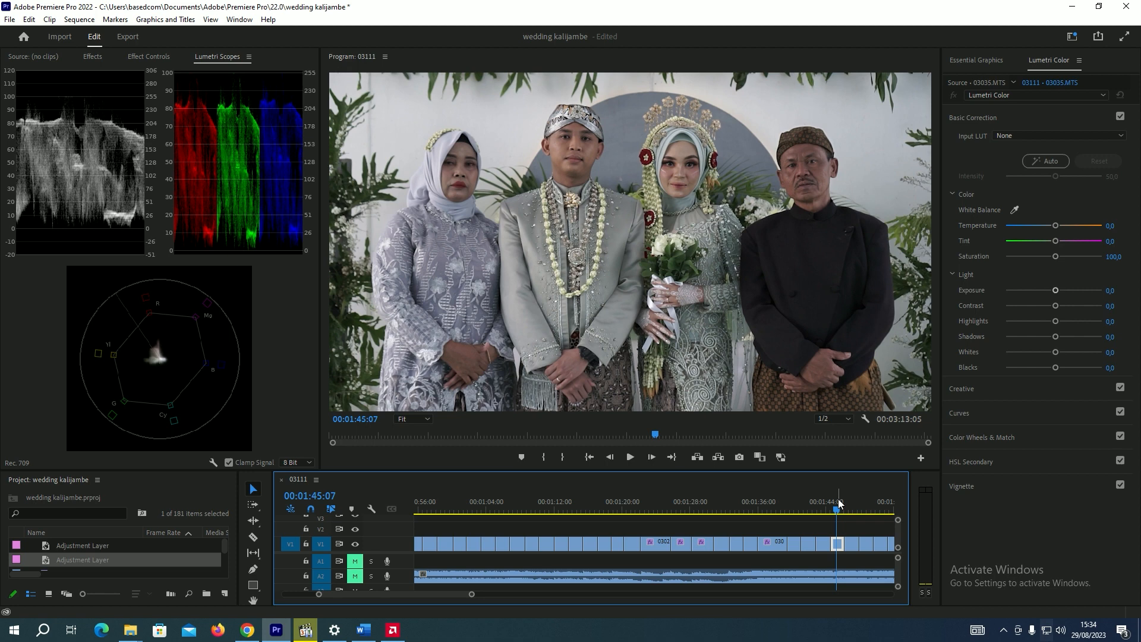
click(1067, 335)
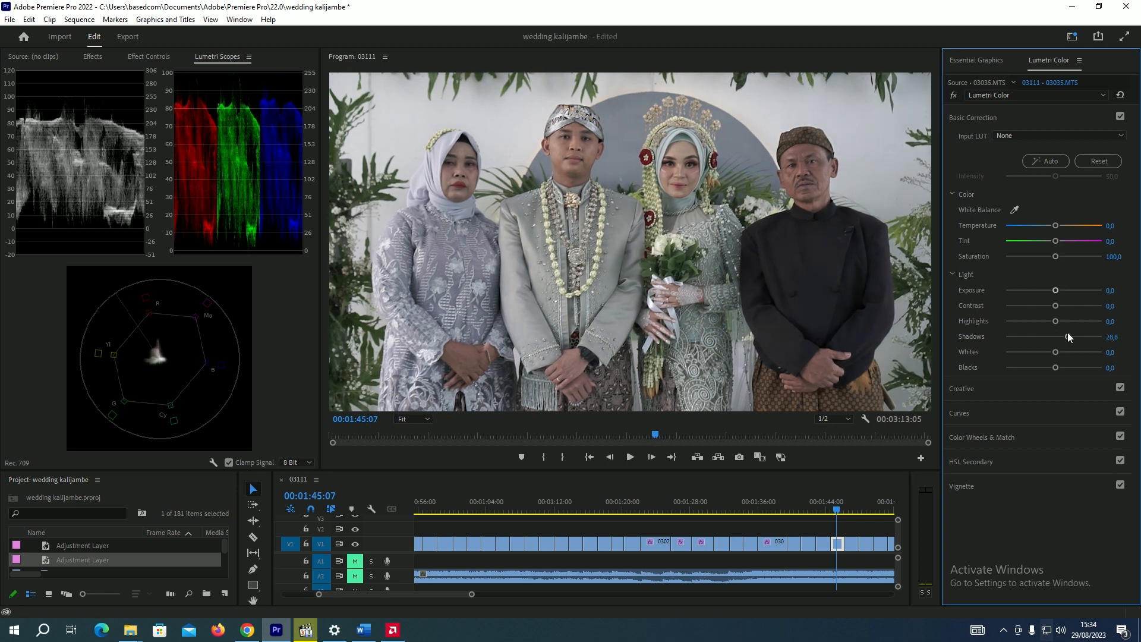
click(1063, 306)
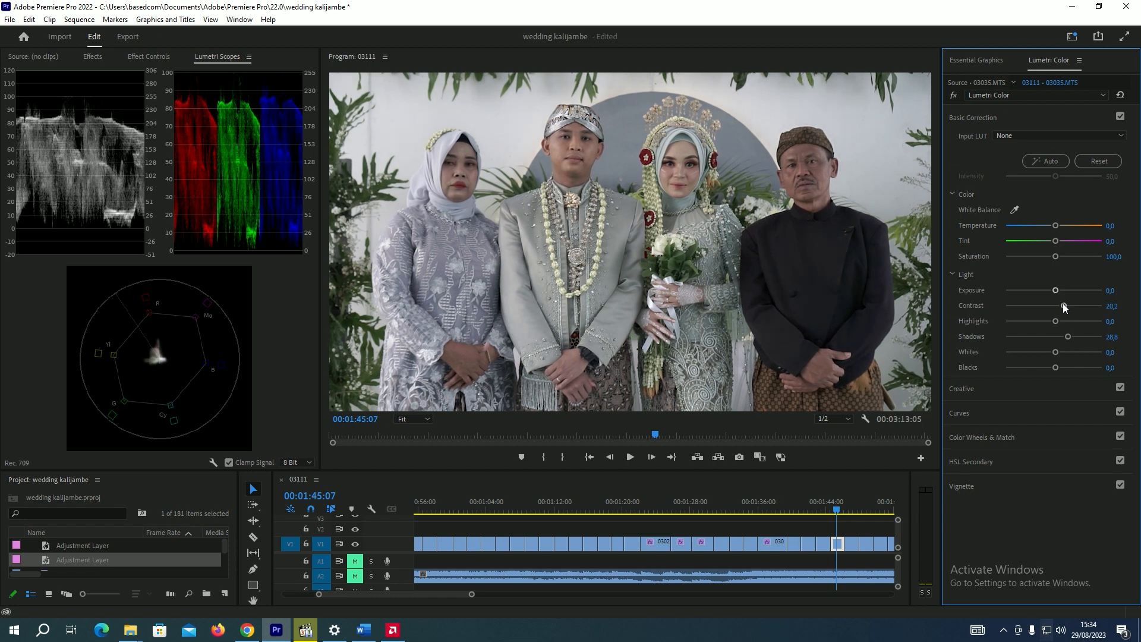
Correct the 03036.MTS clip at 00:01:46:25, the couple posing with four parents, with shadows 17.8 and contrast 16.6
click(851, 511)
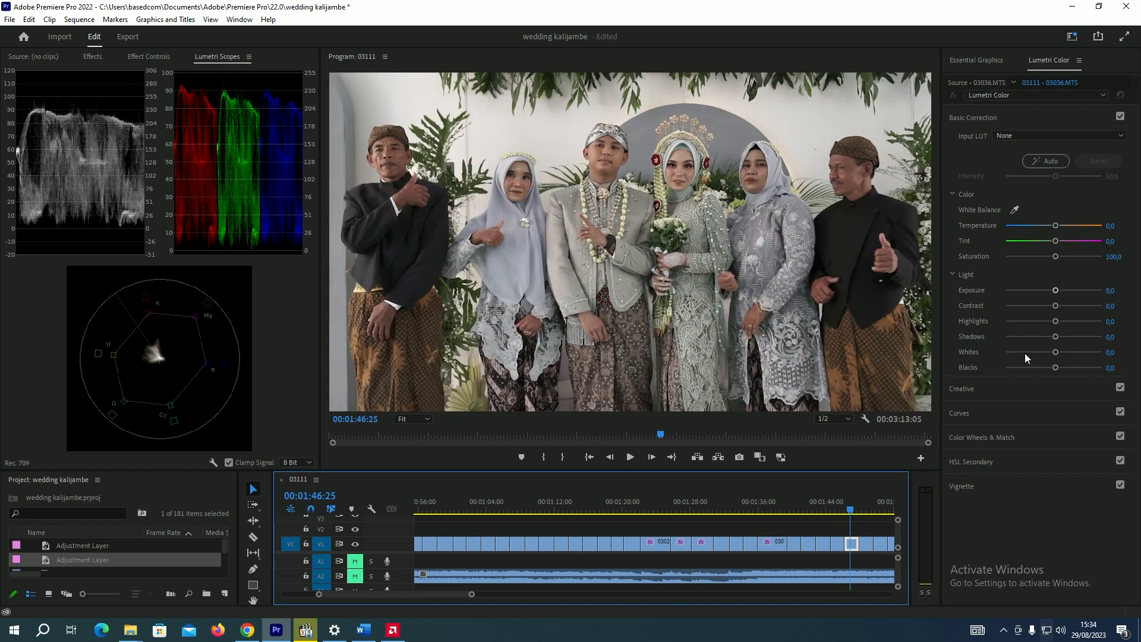
click(1062, 336)
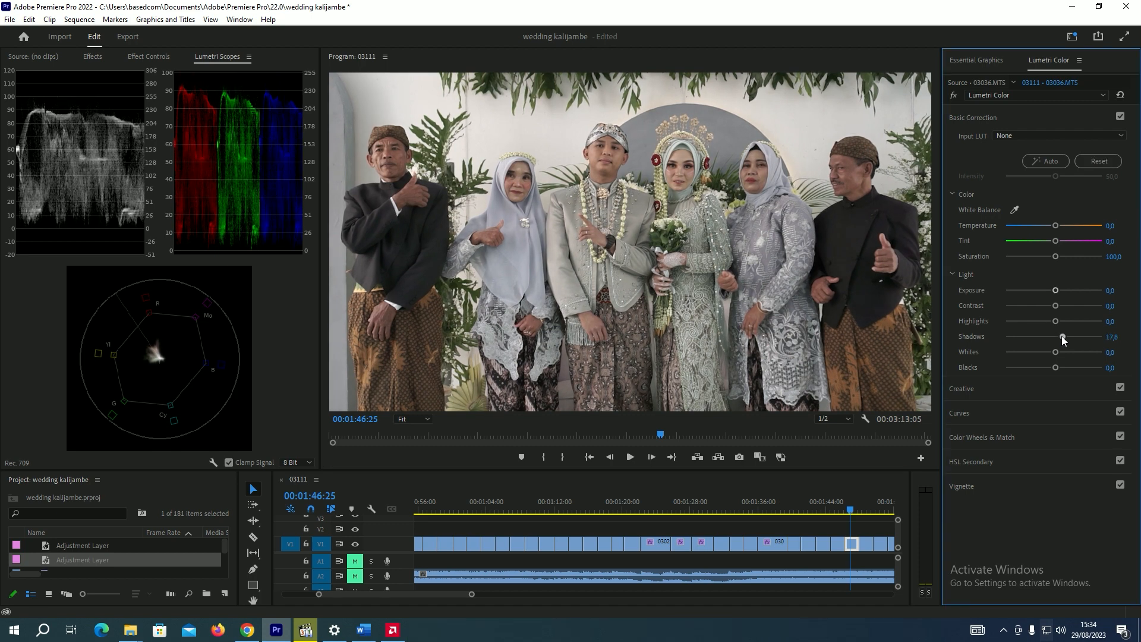
click(1062, 305)
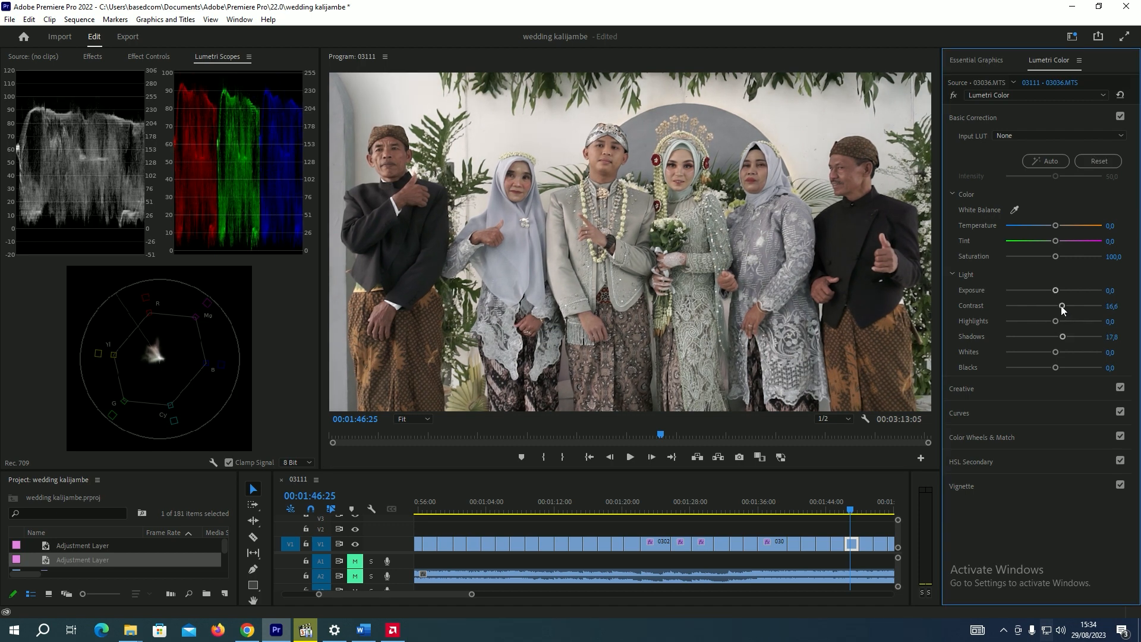
Correct the 03037.MTS clip at 00:01:48:07, the couple posing between two parents, with shadows 20.2 and contrast 21.5
click(862, 510)
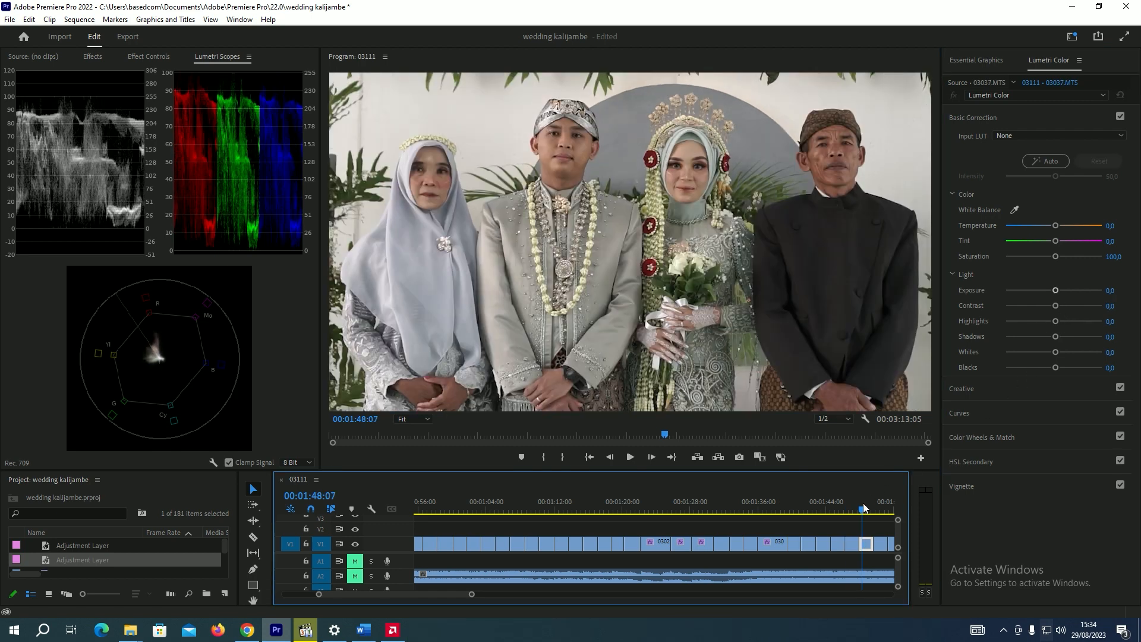
click(1062, 337)
click(1064, 306)
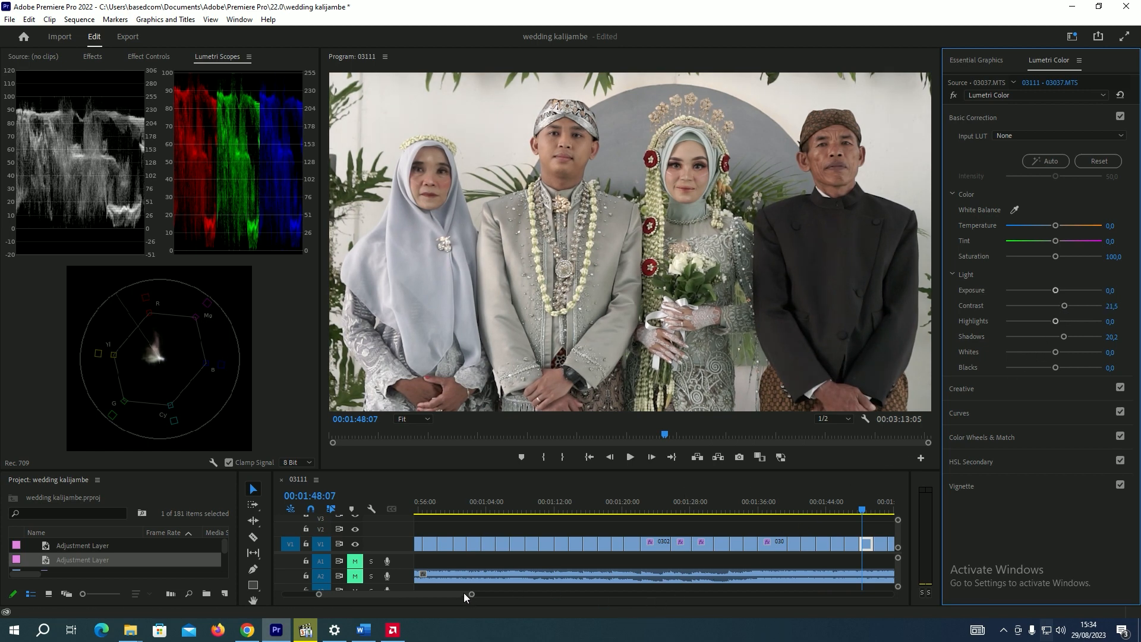
Correct the 03038.MTS clip at 00:01:49:21, the couple posing alone, with shadows 17.8, contrast 12.9 and exposure 0.3
drag(456, 595, 481, 592)
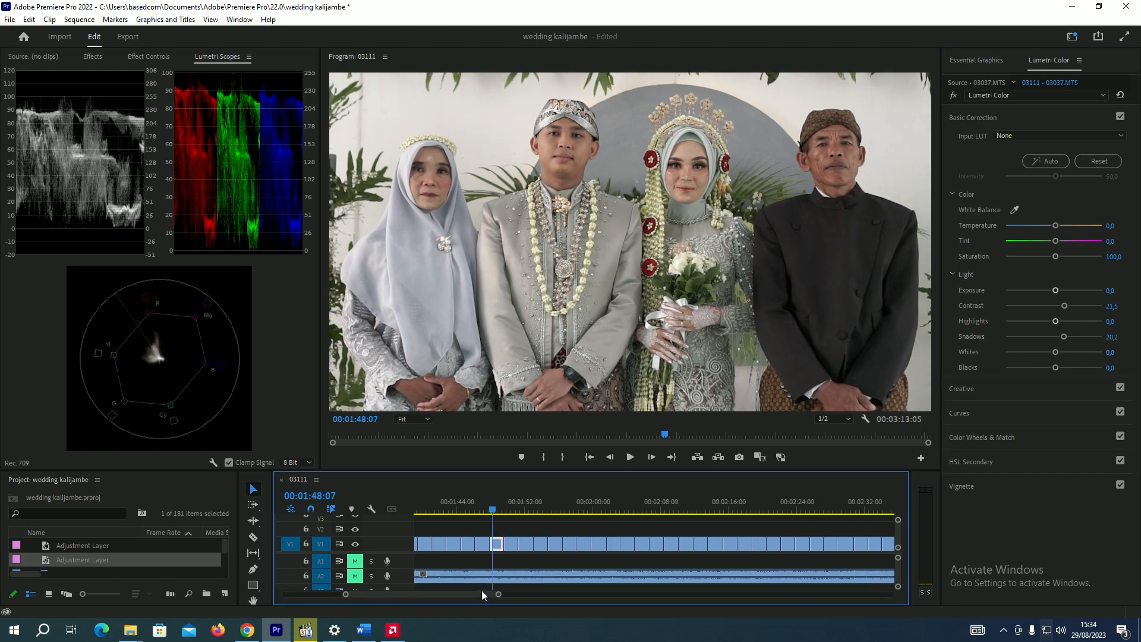
click(508, 502)
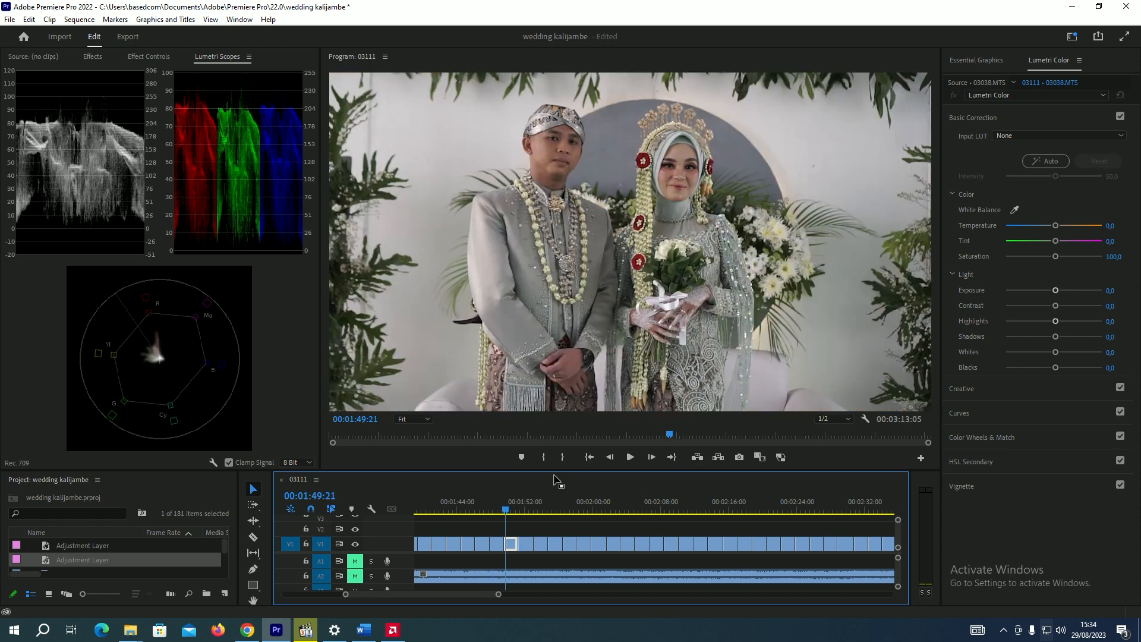
drag(1057, 334, 1062, 336)
click(1062, 306)
click(1059, 291)
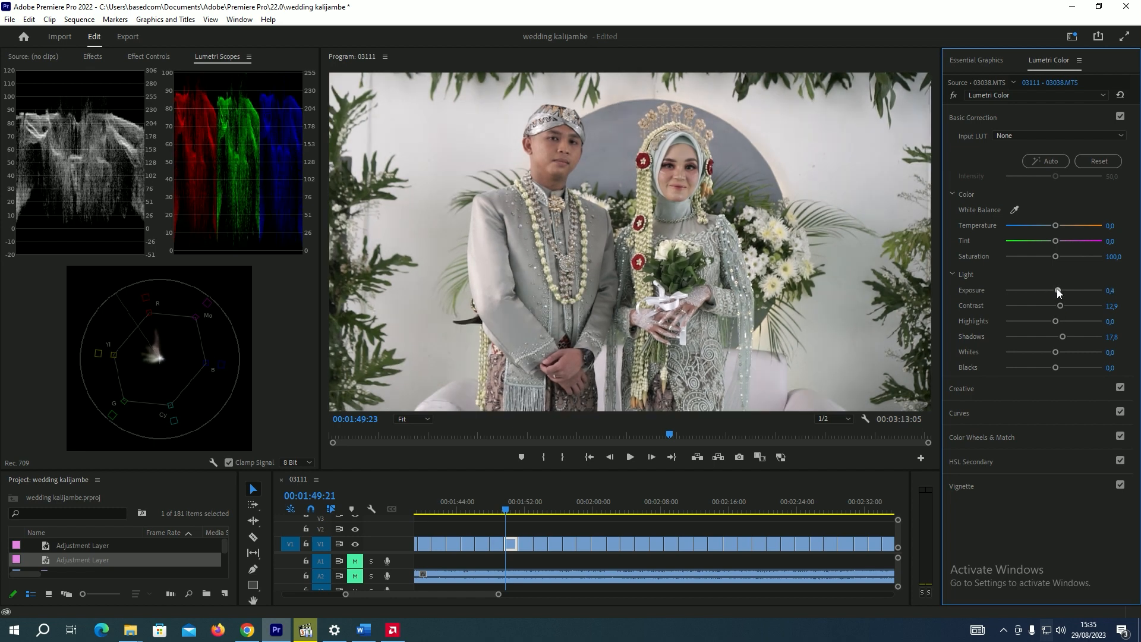
drag(1059, 291, 1057, 291)
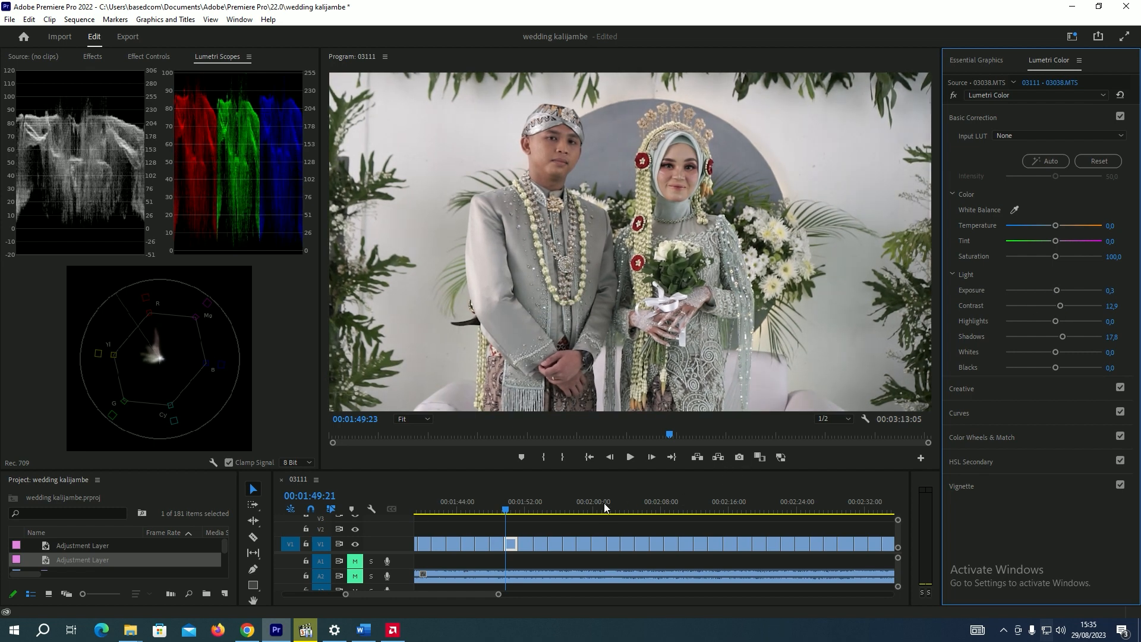
Skip past the bridesmaids clip and lower the exposure of the clip at 00:01:55:13, the women guests seated at tables
click(524, 509)
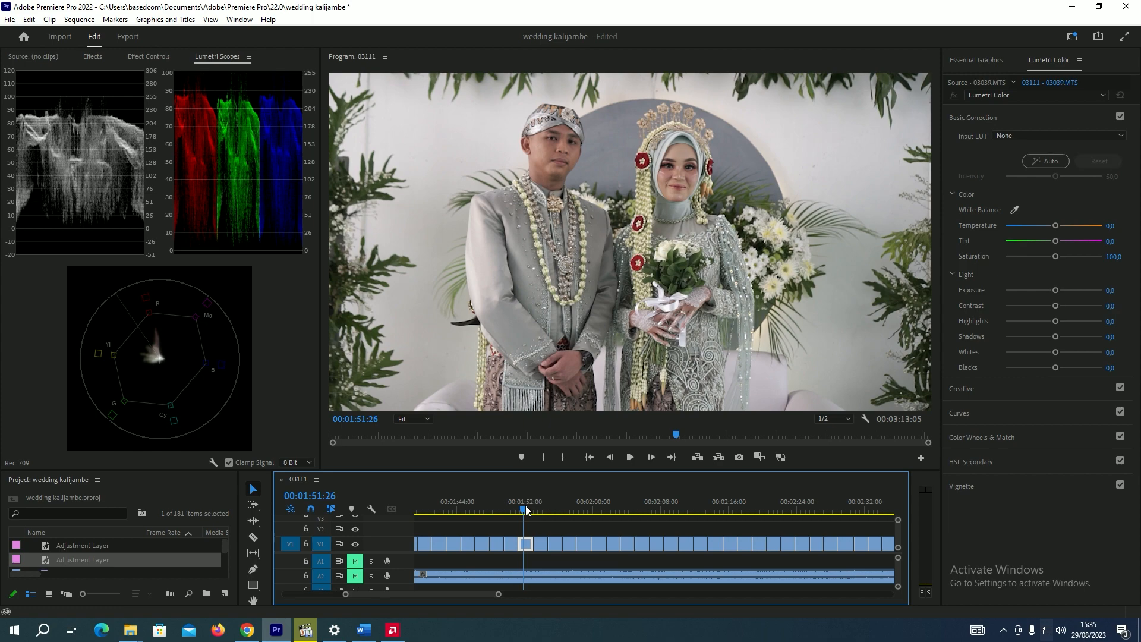
drag(525, 509, 545, 509)
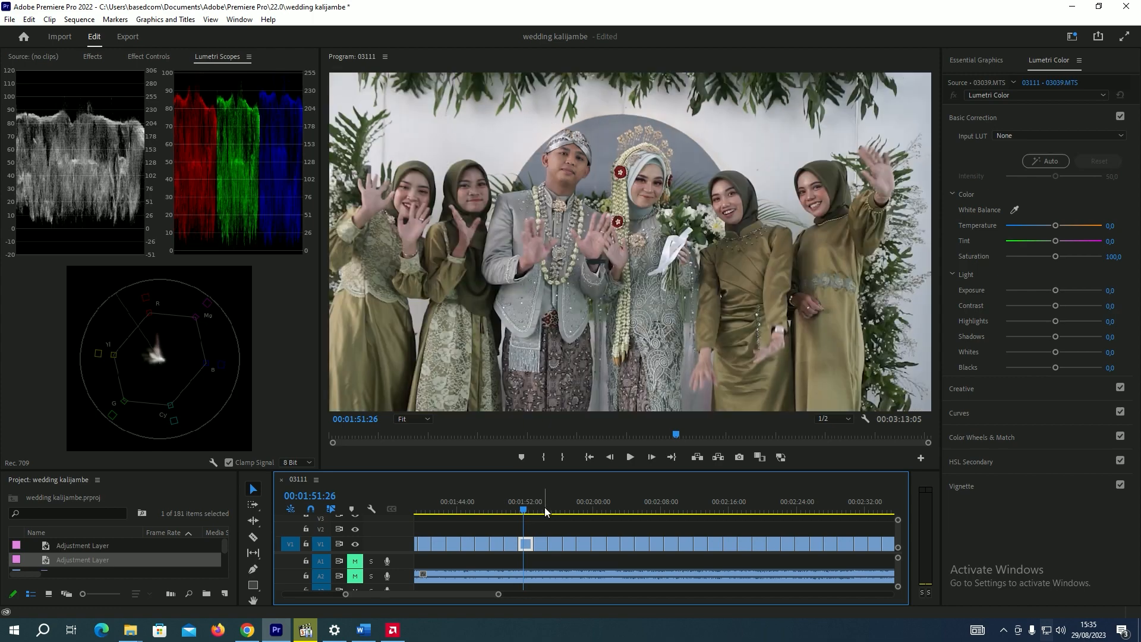
click(555, 510)
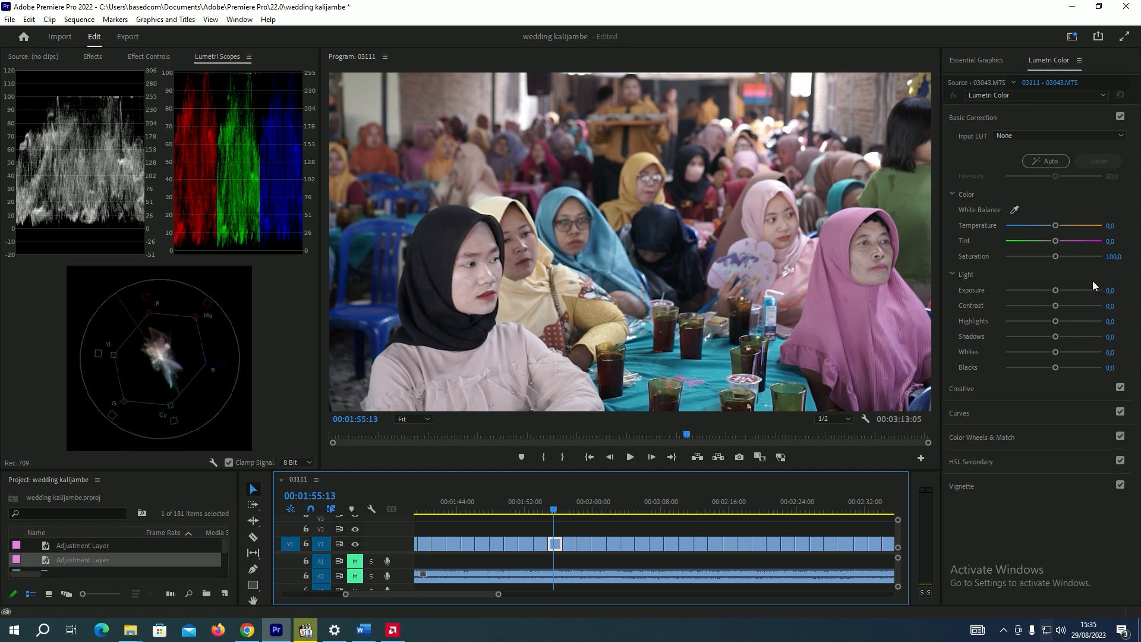
drag(1057, 290, 1049, 290)
Correct the clip at 00:01:57:14, the musicians on stage, with exposure -0.5, shadows 59.5 and contrast 22.7
click(571, 510)
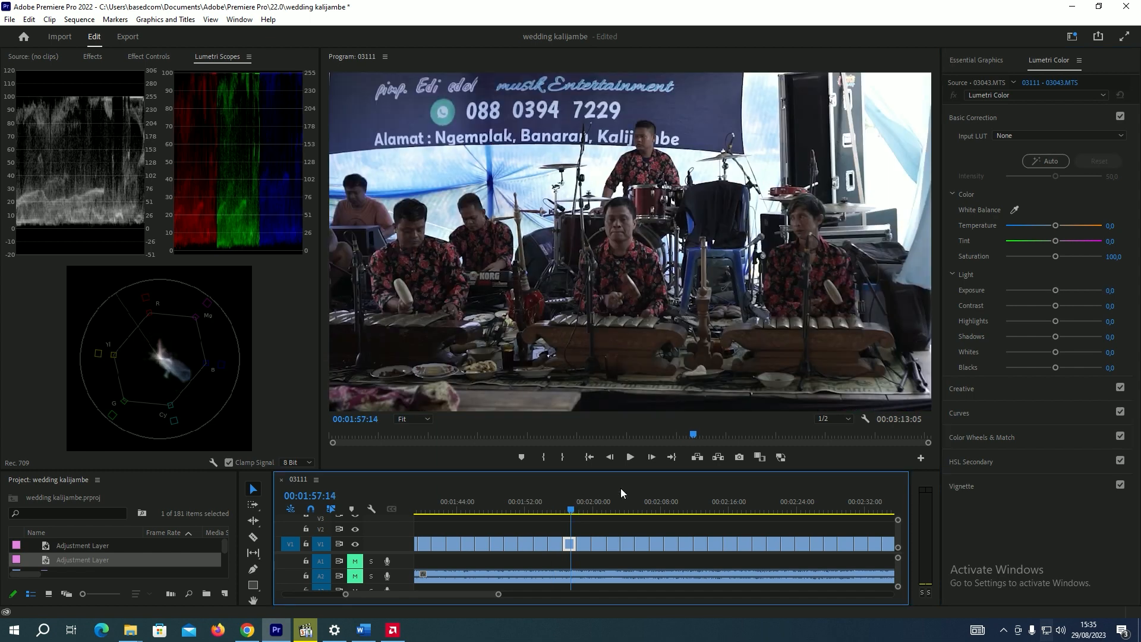
drag(1060, 333, 1089, 334)
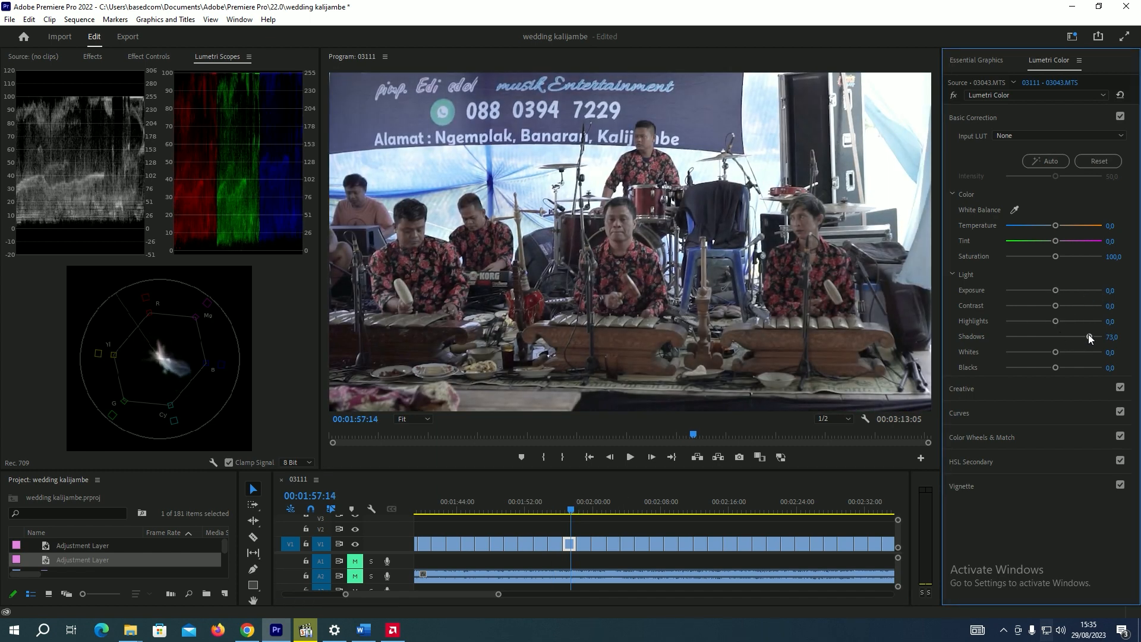
drag(1054, 291, 1047, 291)
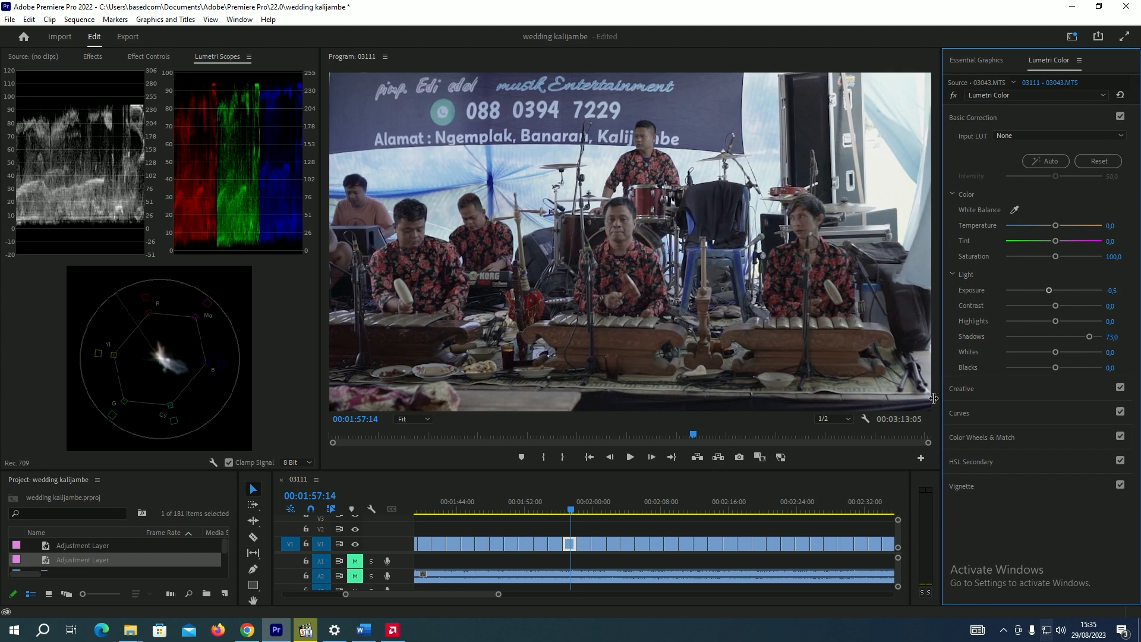
click(1082, 337)
click(1064, 306)
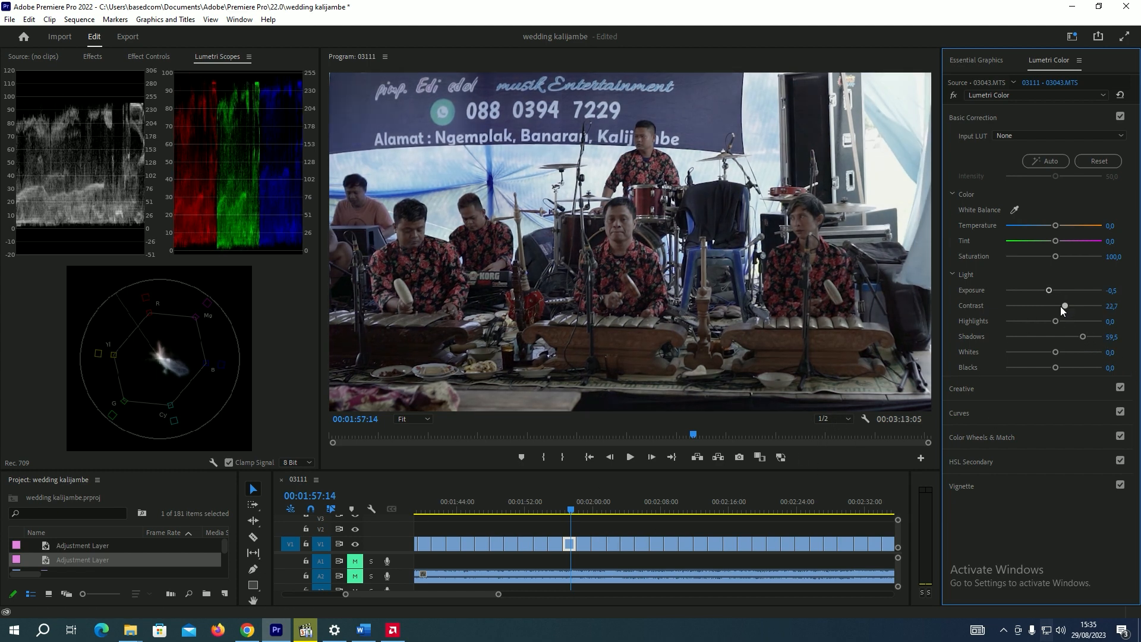
Correct the 03044.MTS clip at 00:01:58:07, the four women singers, with exposure -0.5 and shadows 47.2
click(577, 502)
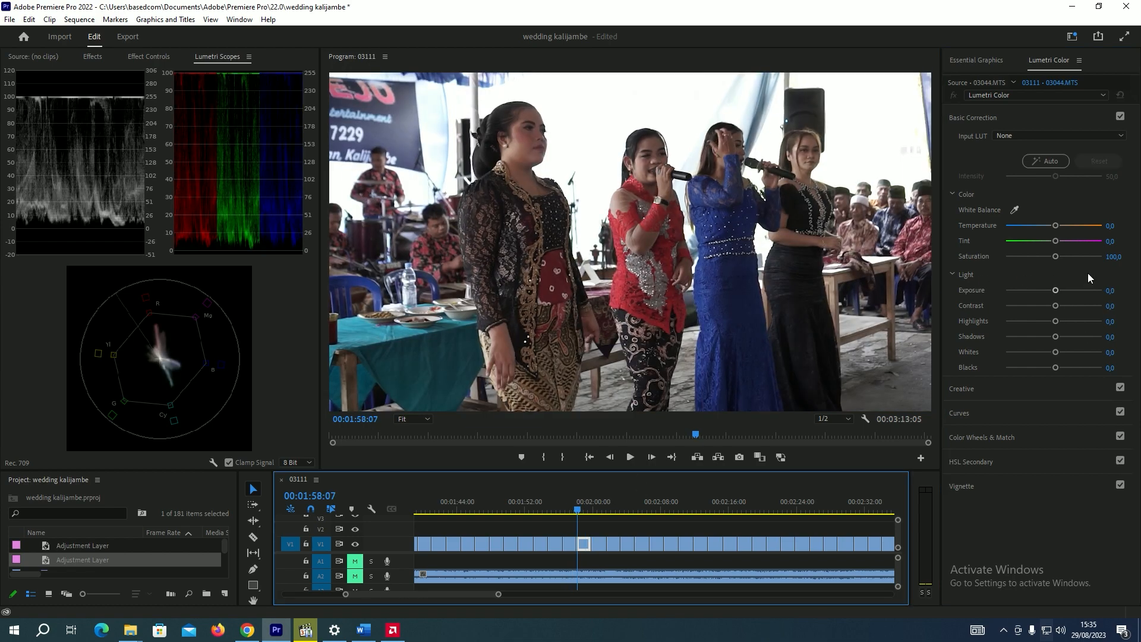
drag(1055, 290, 1048, 290)
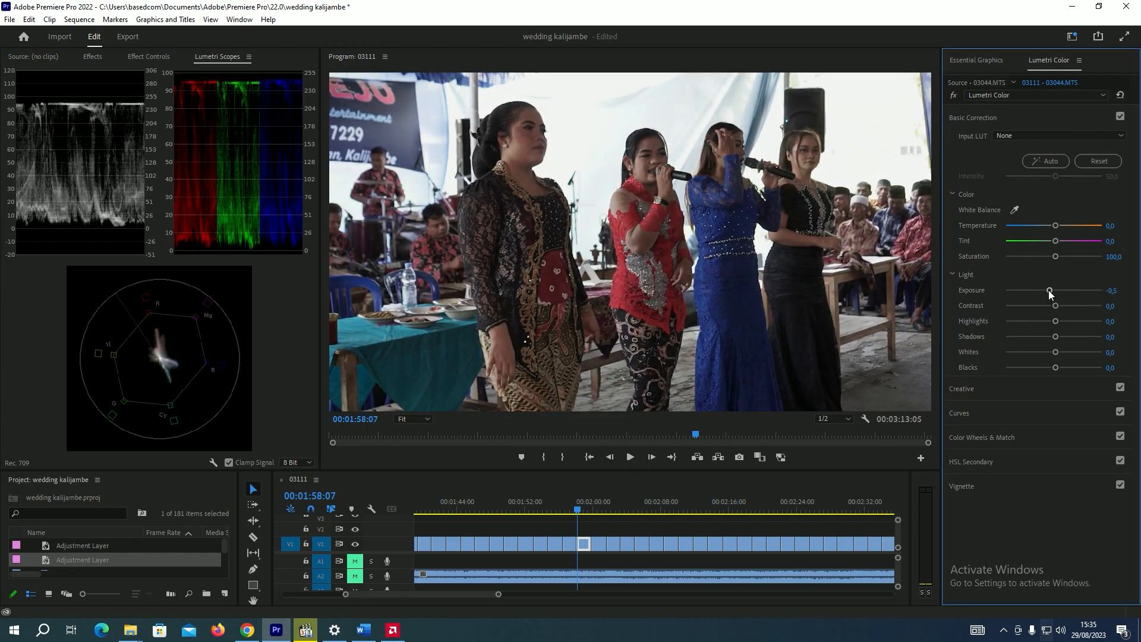
click(1076, 336)
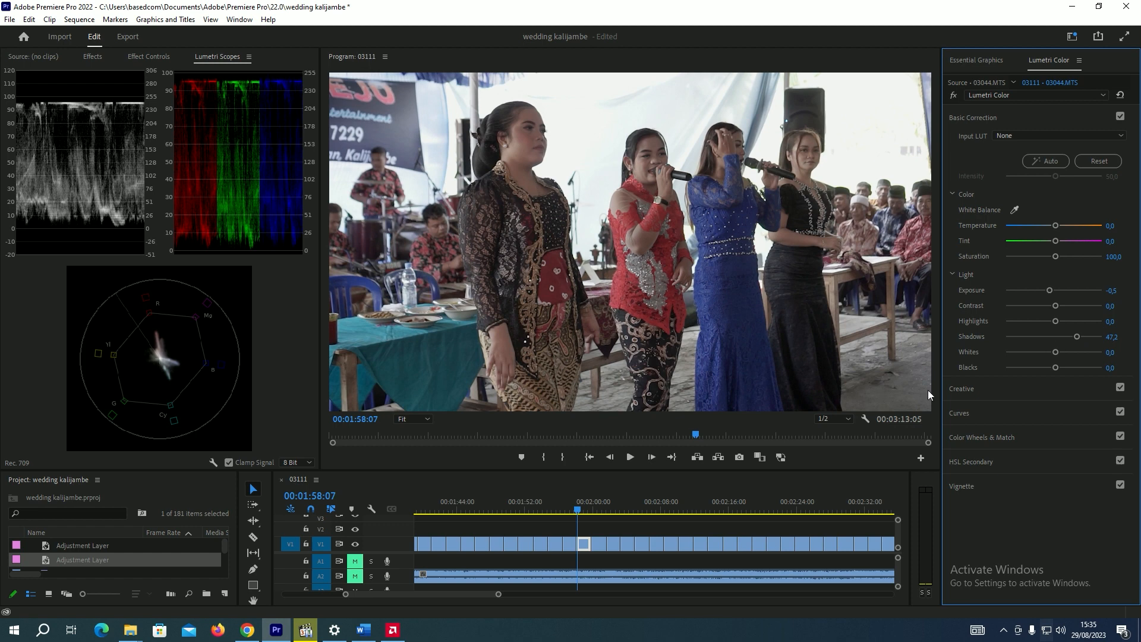
Correct the 03045.MTS clip at 00:02:00:19, the couple embracing with the bouquet, by setting exposure to 0.5
click(599, 504)
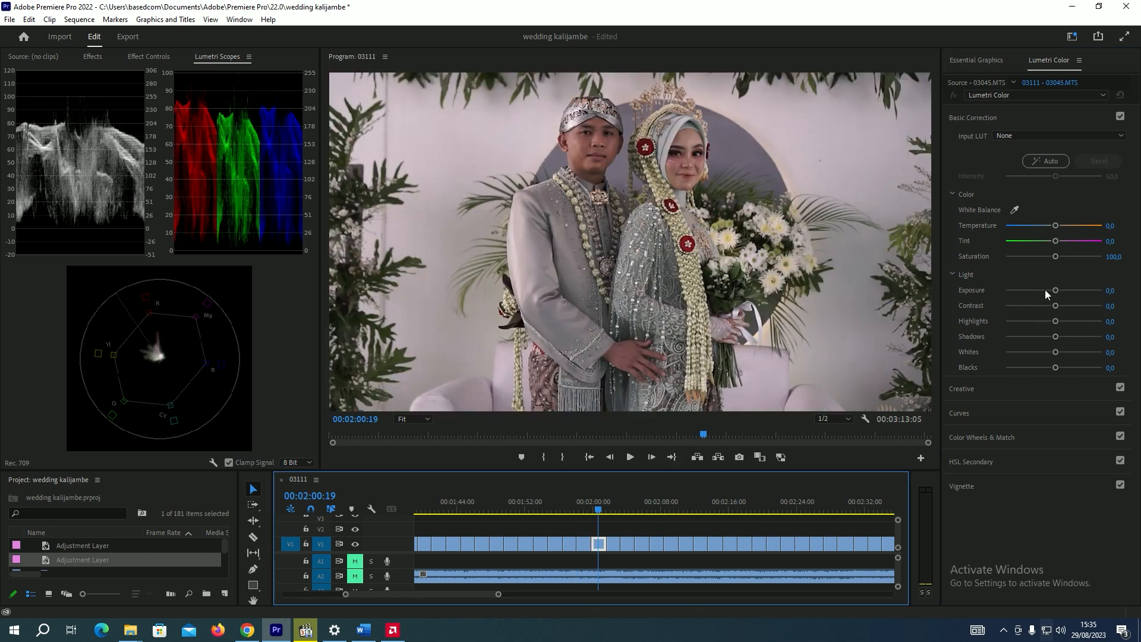
drag(1056, 290, 1062, 291)
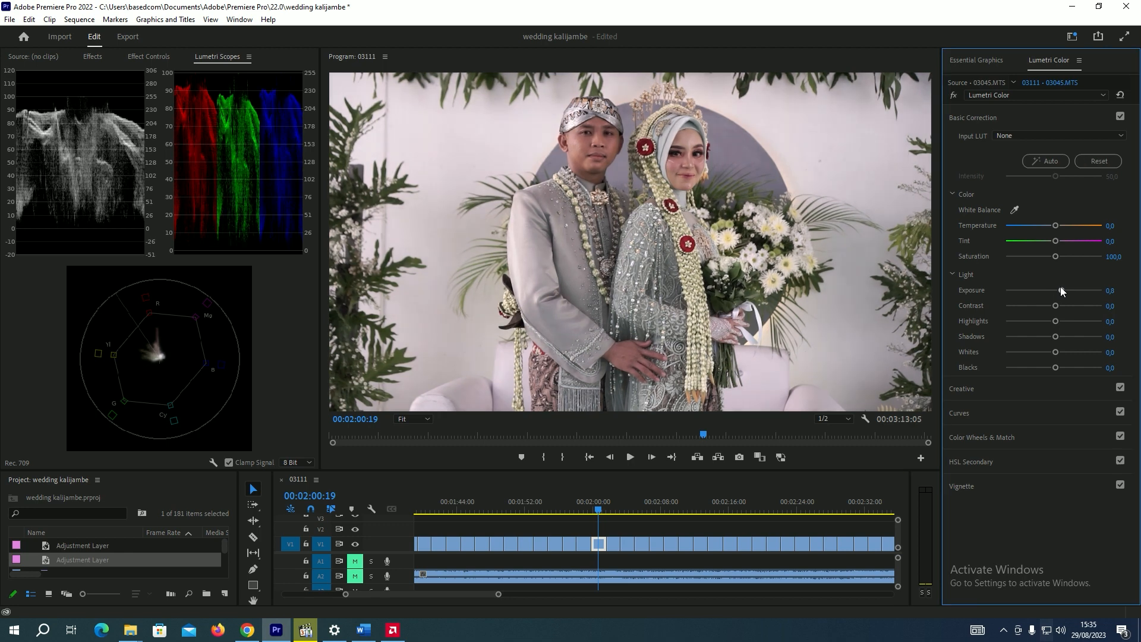
drag(1061, 290, 1059, 293)
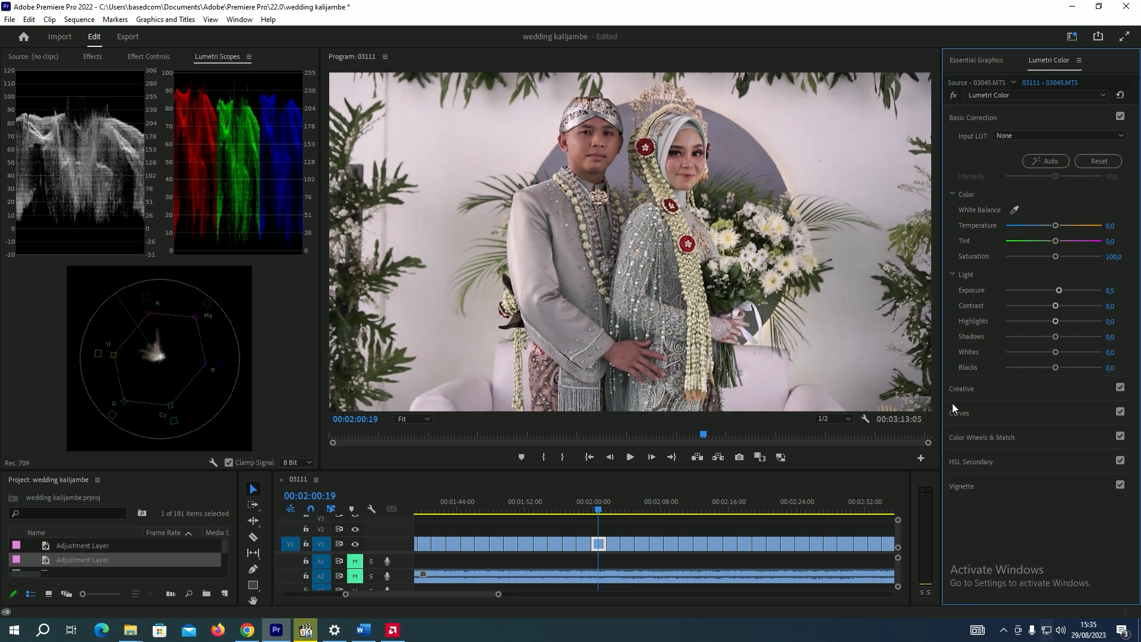
Correct the 03046.MTS clip at 00:02:02:26 with exposure 0.5 and shadows 16.6, and the 03047.MTS clip at 00:02:03:21 with exposure -0.4
click(618, 505)
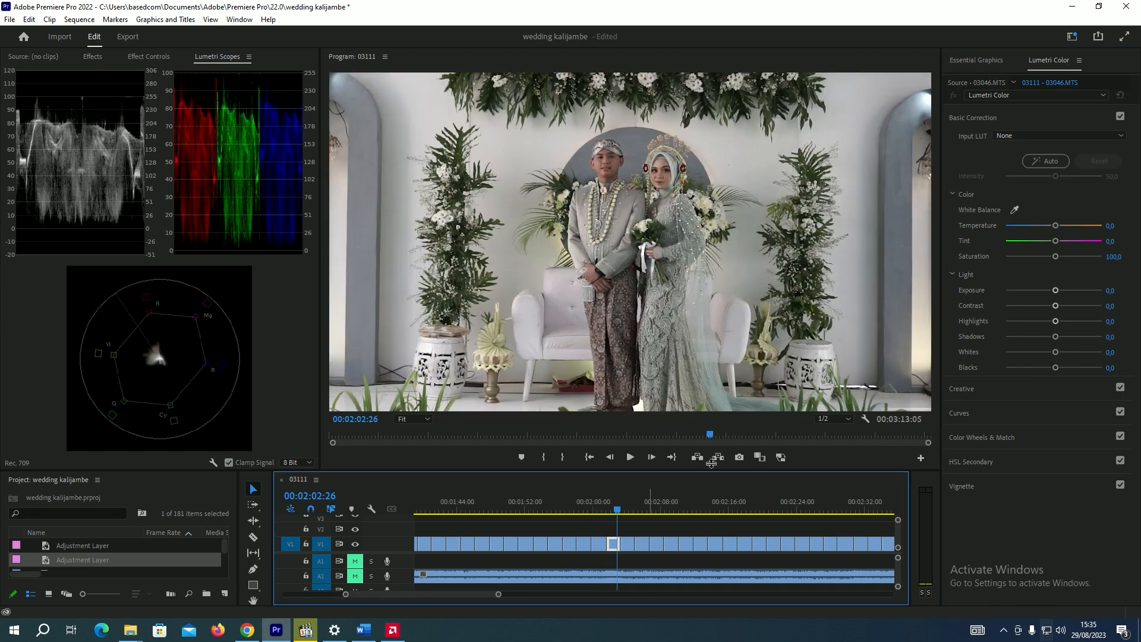
drag(1056, 290, 1058, 289)
drag(1056, 337, 1062, 337)
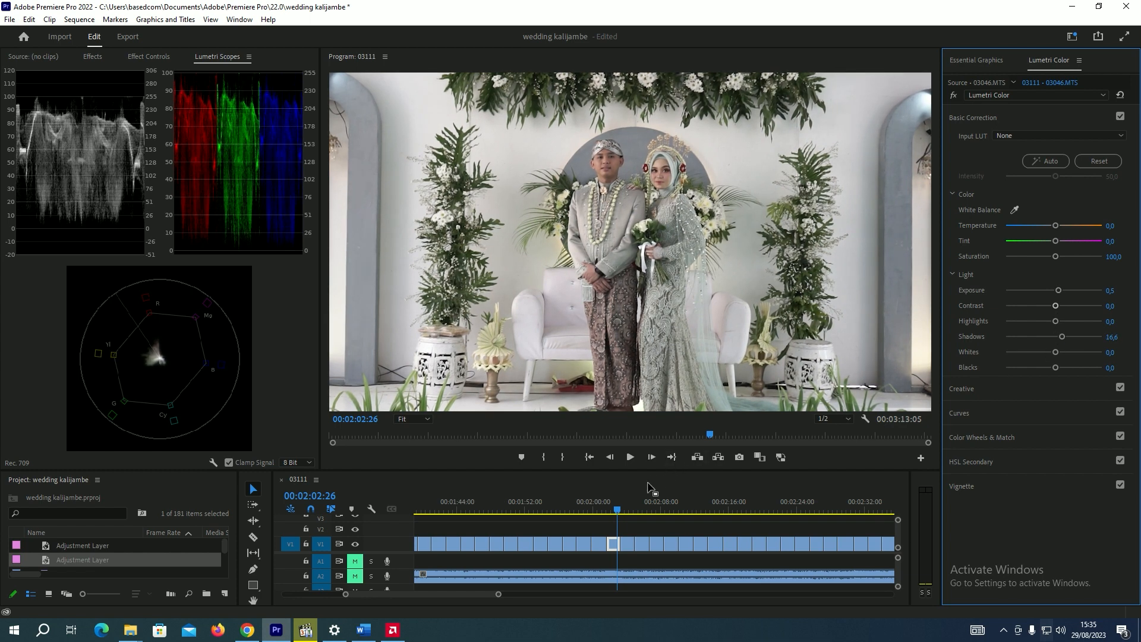
click(626, 502)
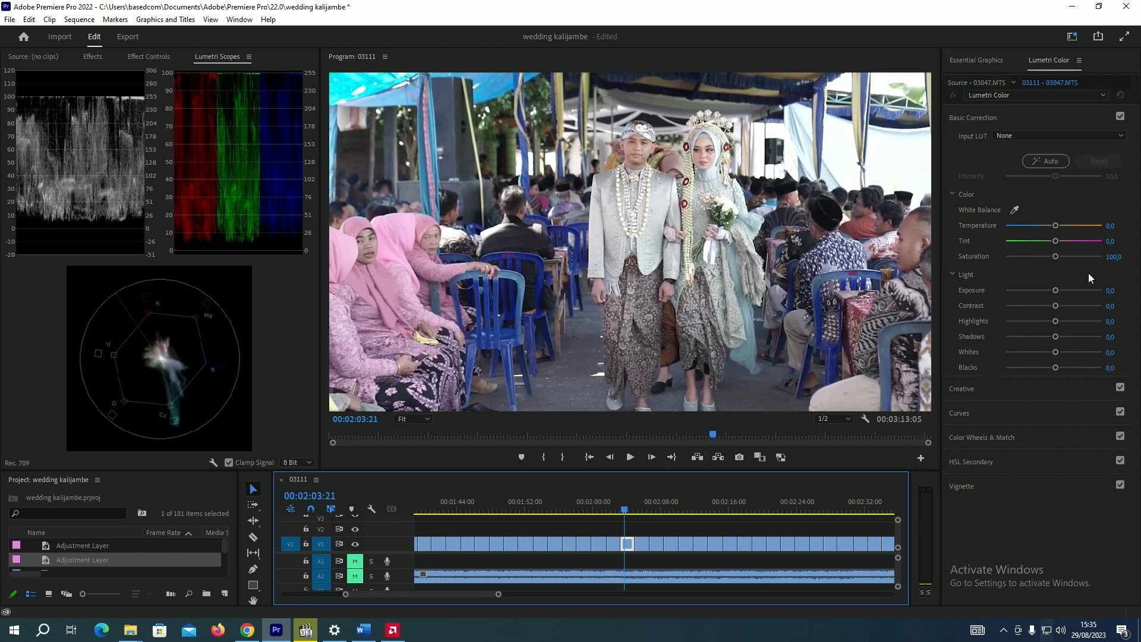
drag(1055, 292, 1050, 292)
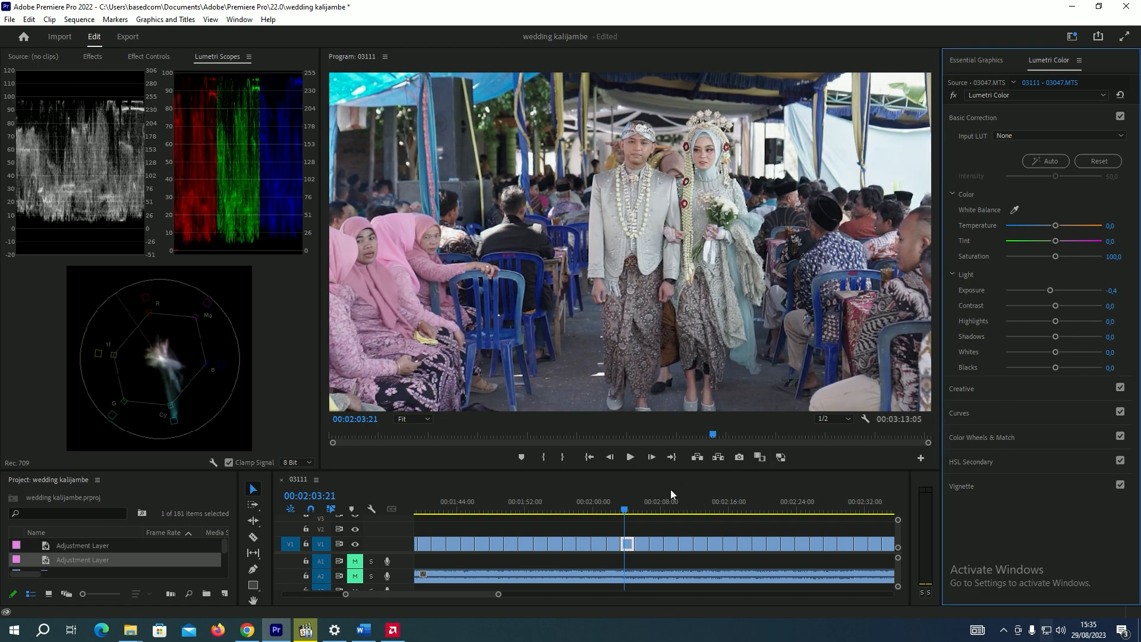
Correct the 03048.MTS clip at 00:02:06:09 with exposure -0.5, shadows 39.9 and raised contrast, and the 03049.MTS clip at 00:02:07:25 with exposure -0.4
click(647, 502)
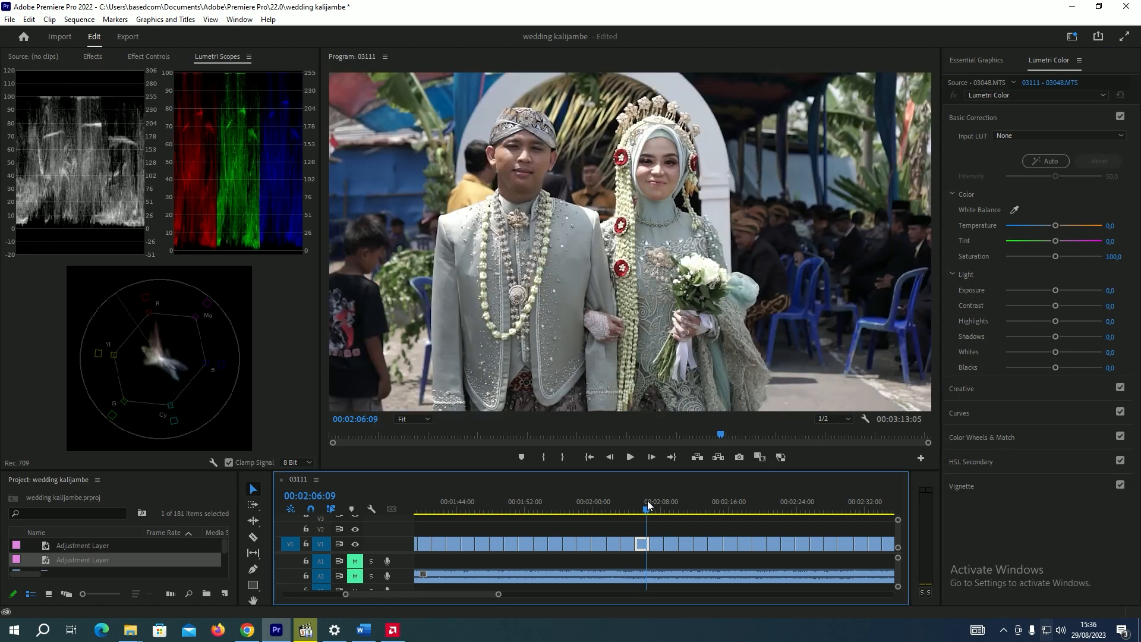
drag(1054, 291, 1048, 291)
click(1072, 337)
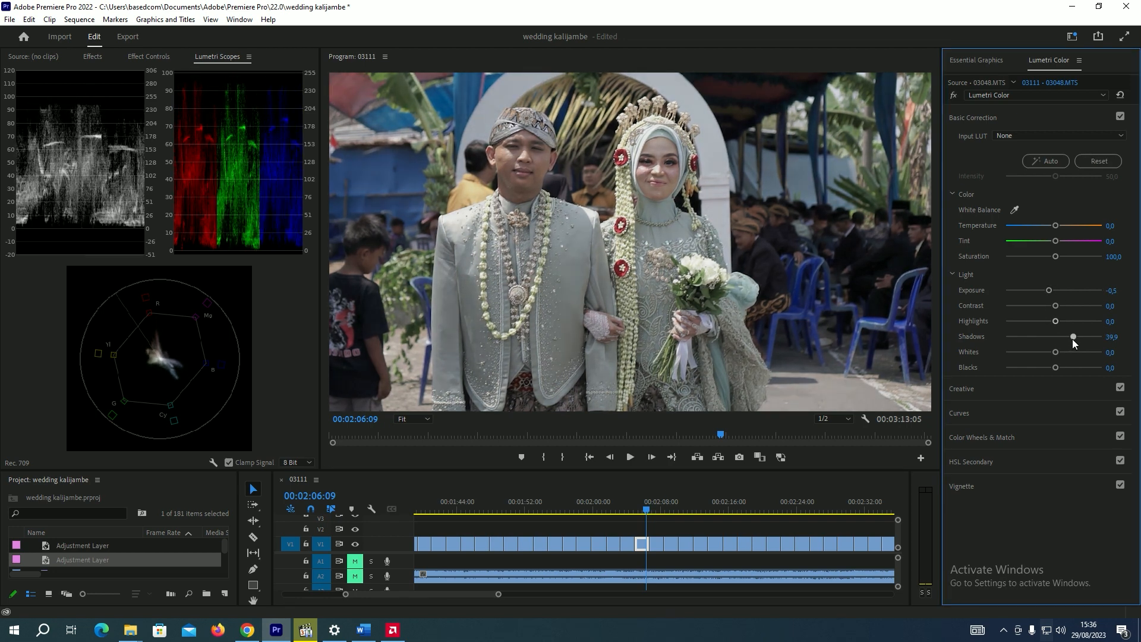
click(1061, 306)
click(659, 509)
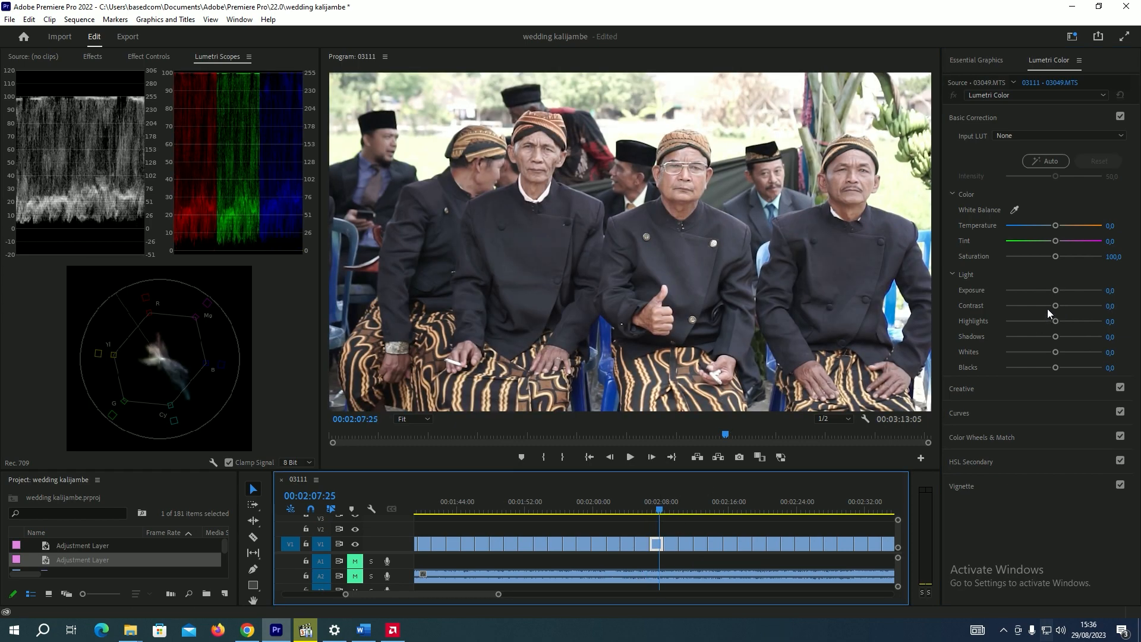
drag(1056, 291, 1050, 292)
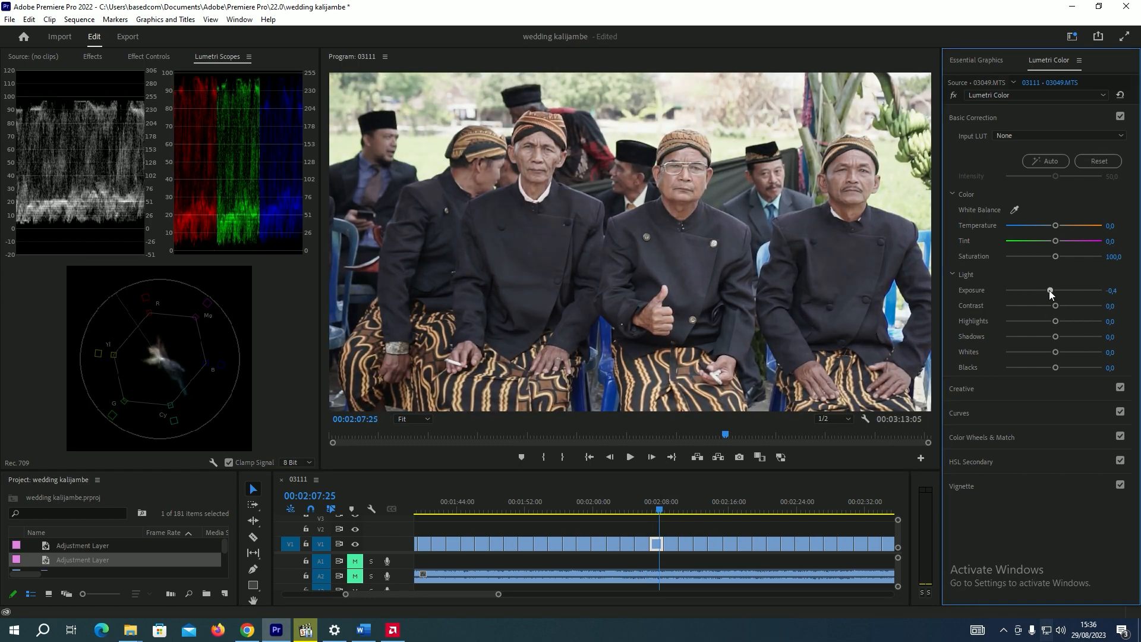
Skip the two group-pose clips and correct the 03058.MTS clip at 00:02:12:13, the couple walking among guests, with exposure -0.5 and shadows 39.9
click(668, 502)
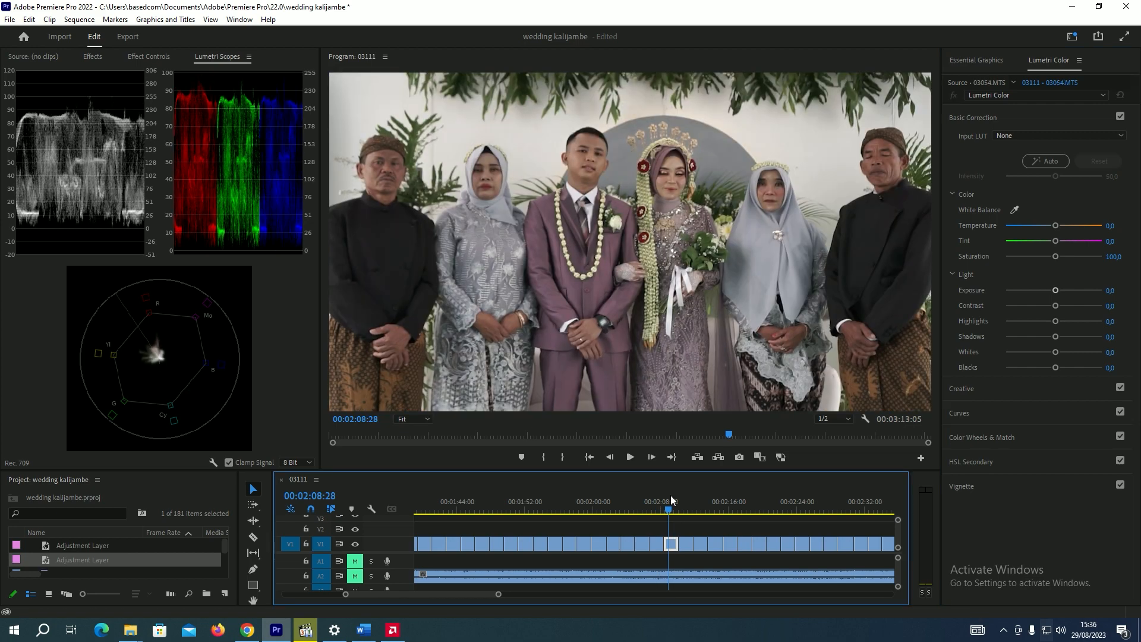
click(690, 506)
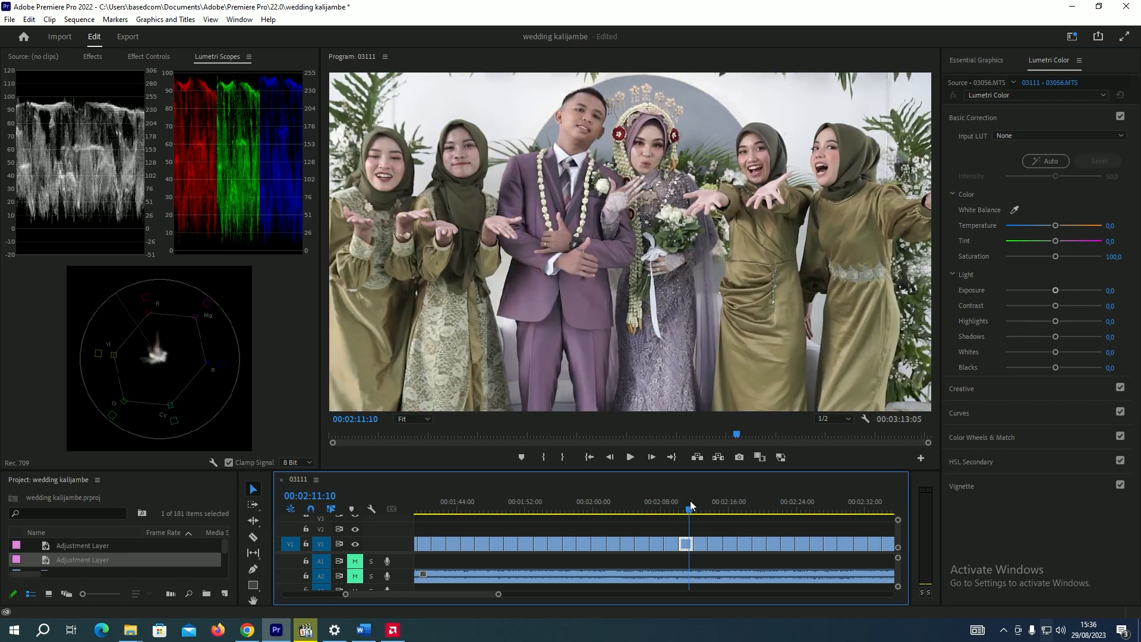
click(699, 502)
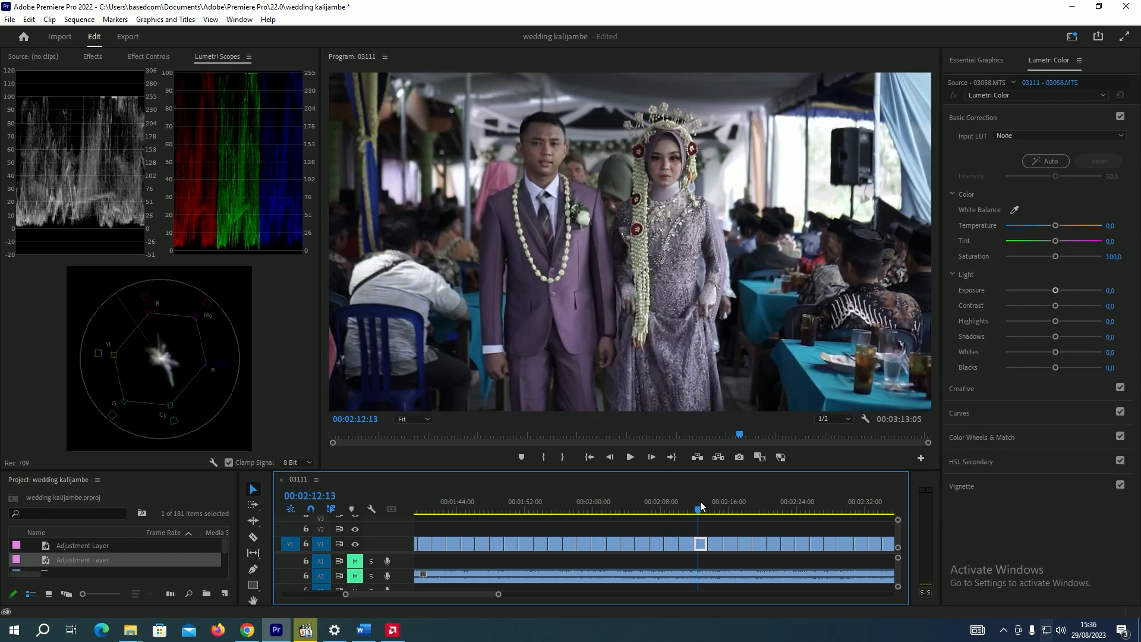
drag(1056, 290, 1049, 290)
drag(1056, 336, 1072, 336)
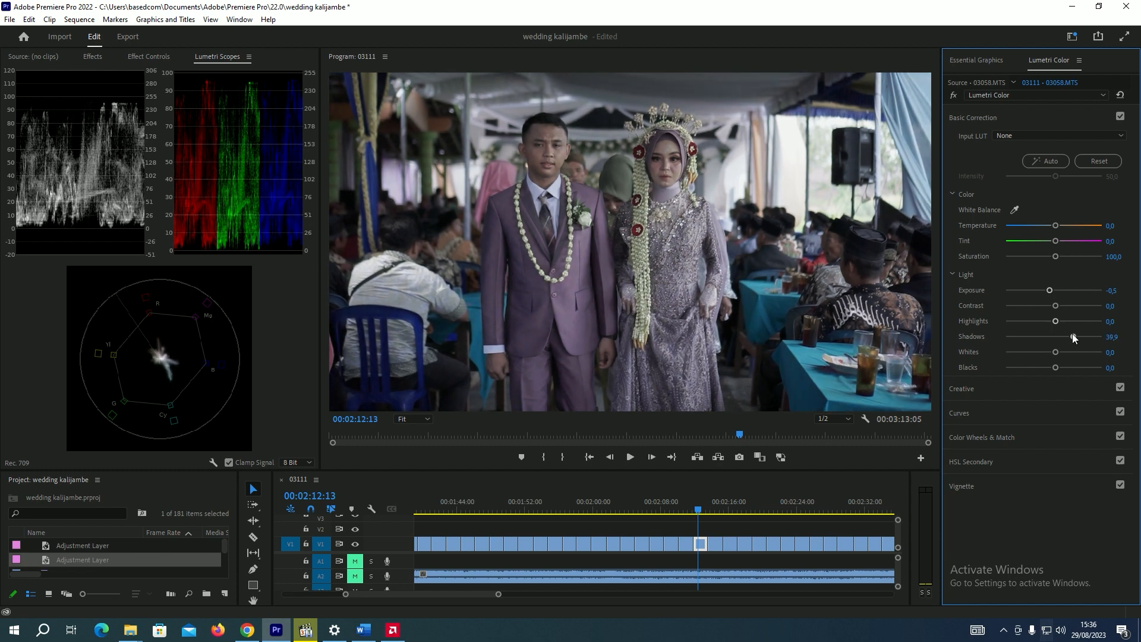
Skip the 03067.MTS and 03069.MTS group-pose clips and correct the 03074.MTS clip at 00:02:17:12, the bride among bridesmaids, with exposure -0.3
click(714, 510)
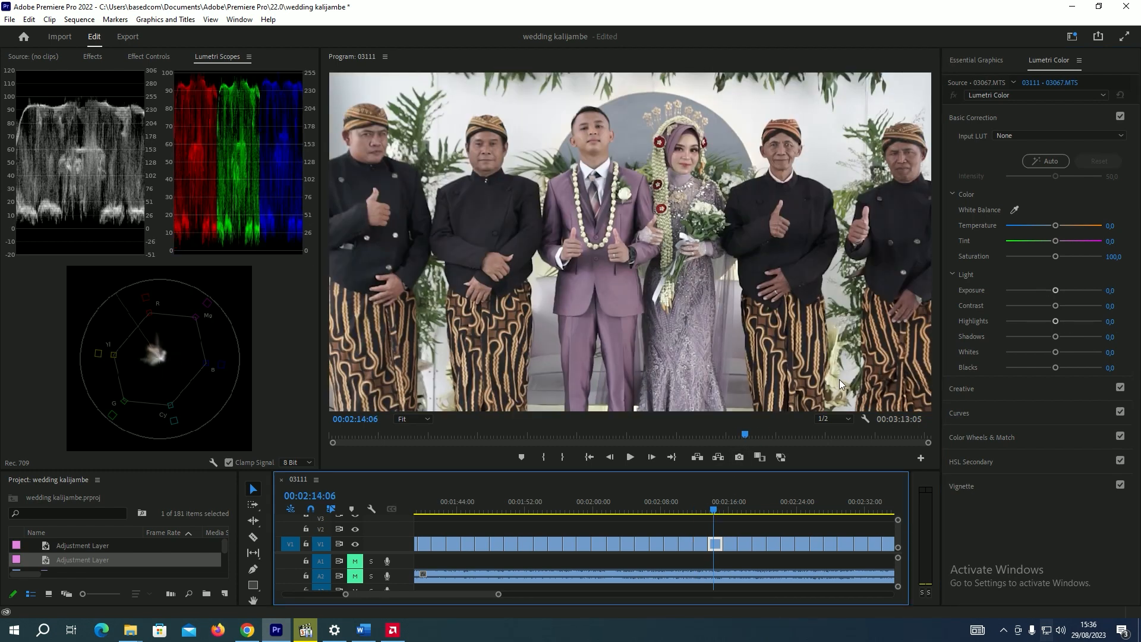
click(727, 509)
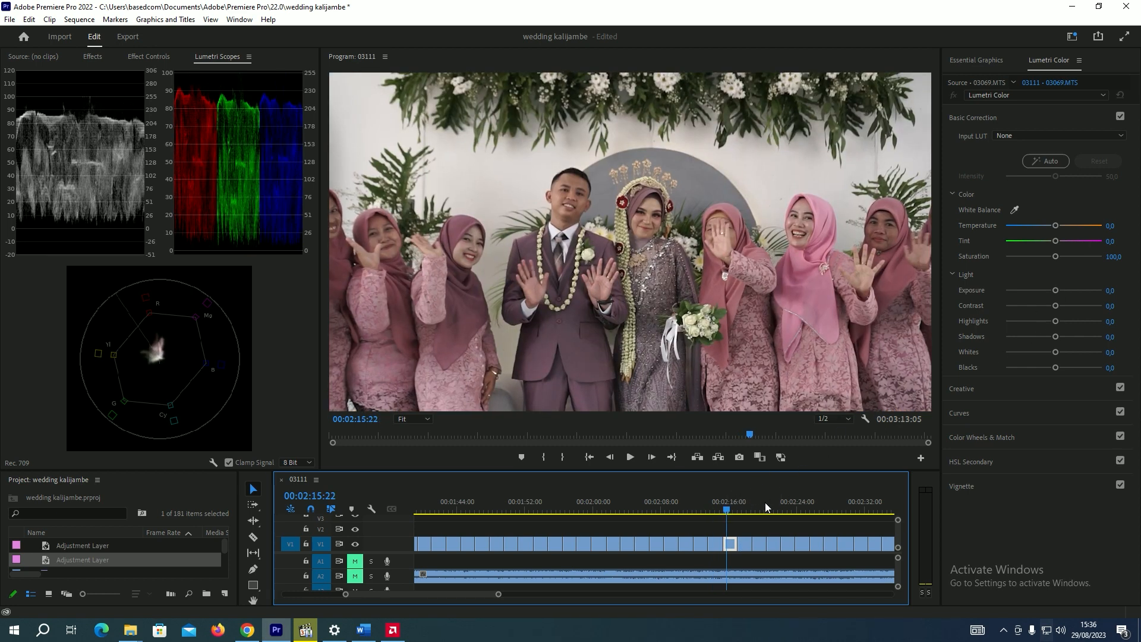
click(742, 506)
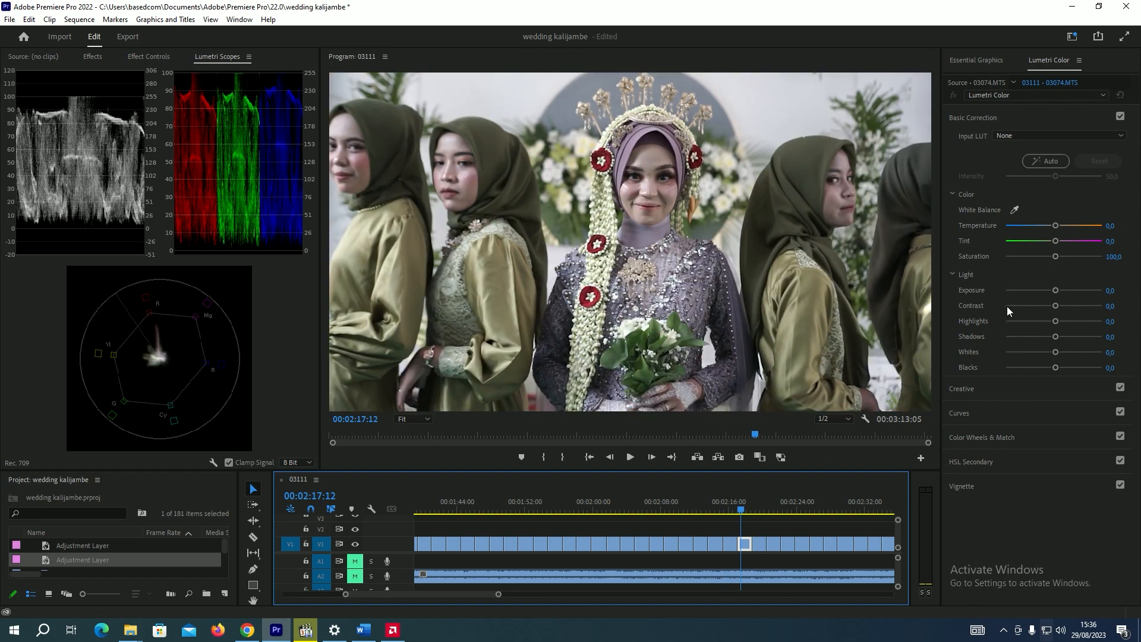
drag(1055, 290, 1050, 291)
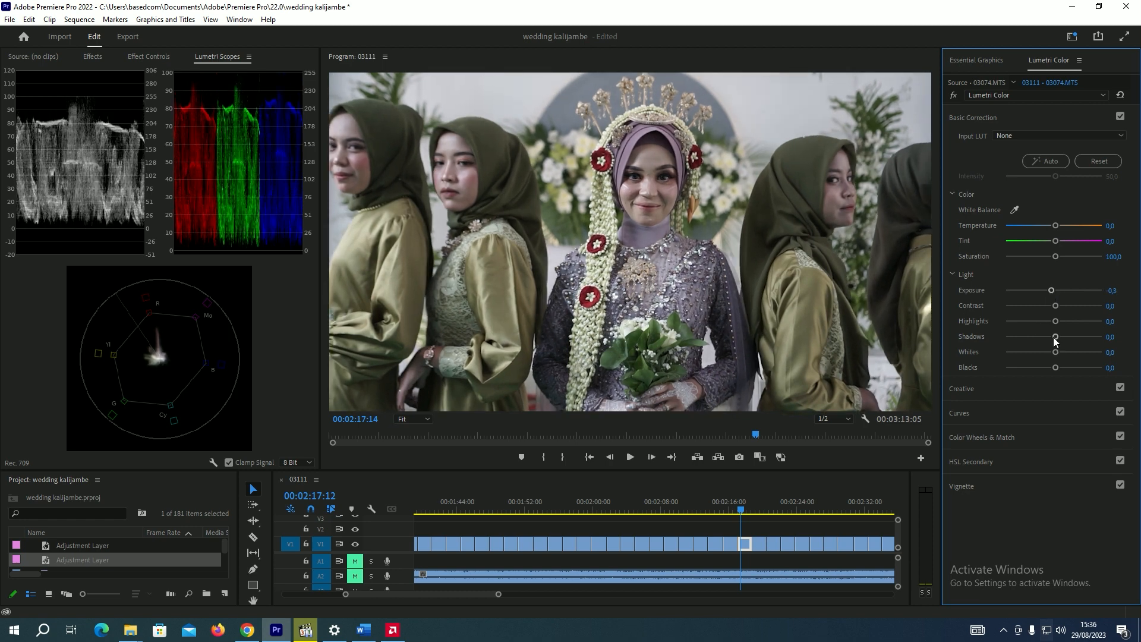
Correct the 03076.MTS clip at 00:02:19:20 with exposure -0.3, and the 03077.MTS clip at 00:02:21:01 with exposure -0.2 and slightly raised shadows
click(761, 508)
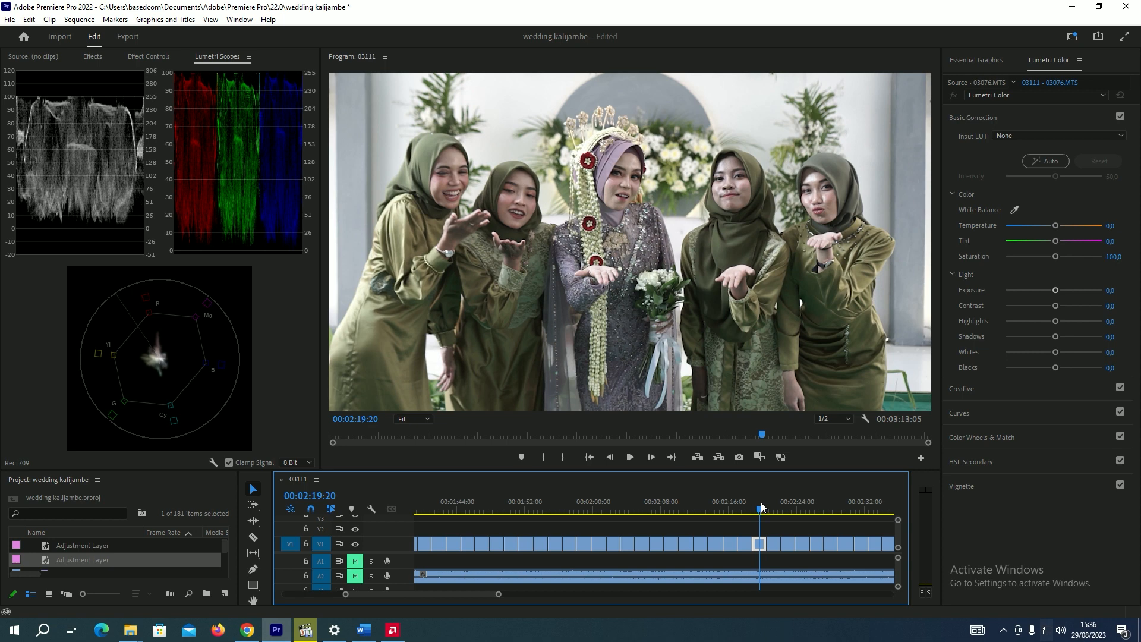
drag(1051, 290, 1049, 290)
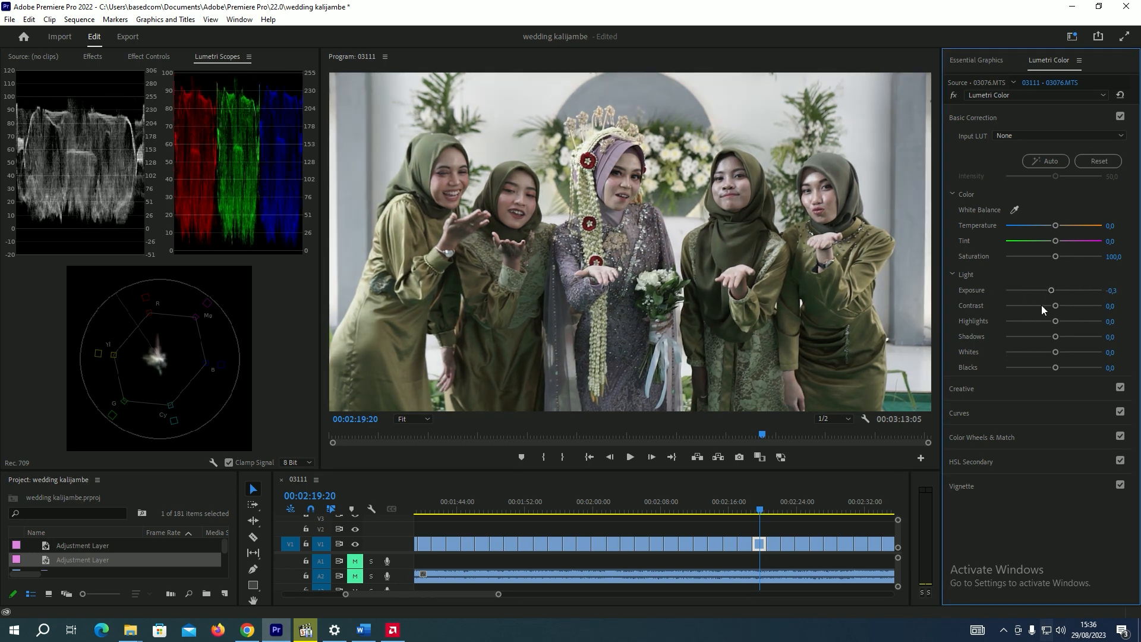
click(771, 506)
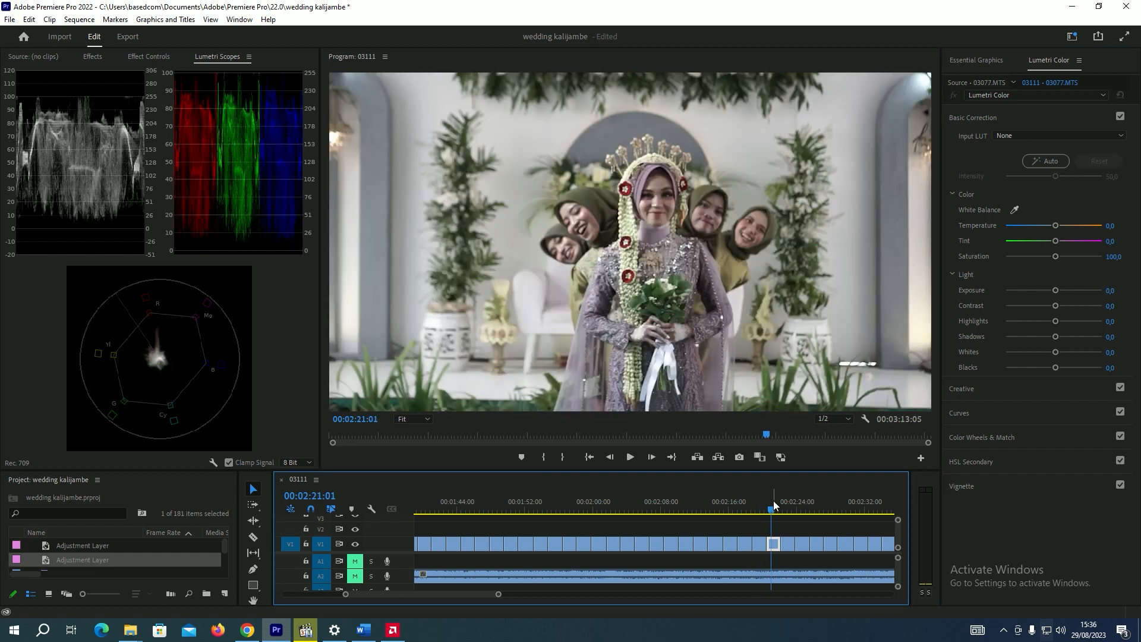
drag(1055, 291, 1051, 291)
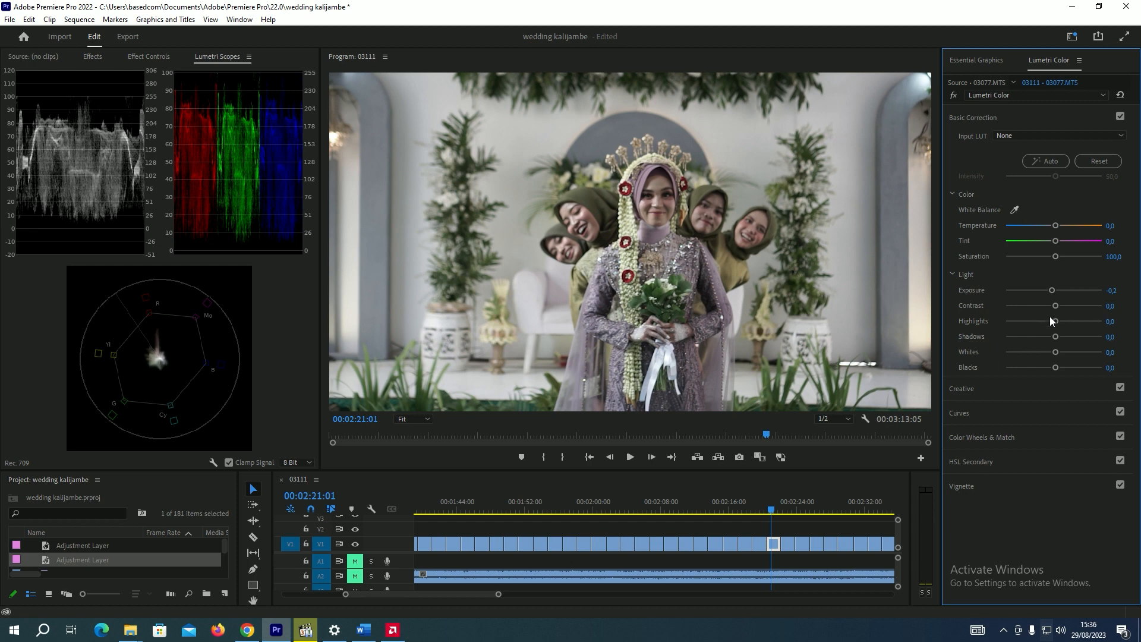
drag(1065, 333, 1061, 334)
Correct the 03079.MTS clip at 00:02:22:26 with shadows 25.2 and contrast 12.9, and the 03082.MTS clip at 00:02:27:29 with shadows 23.9
click(787, 502)
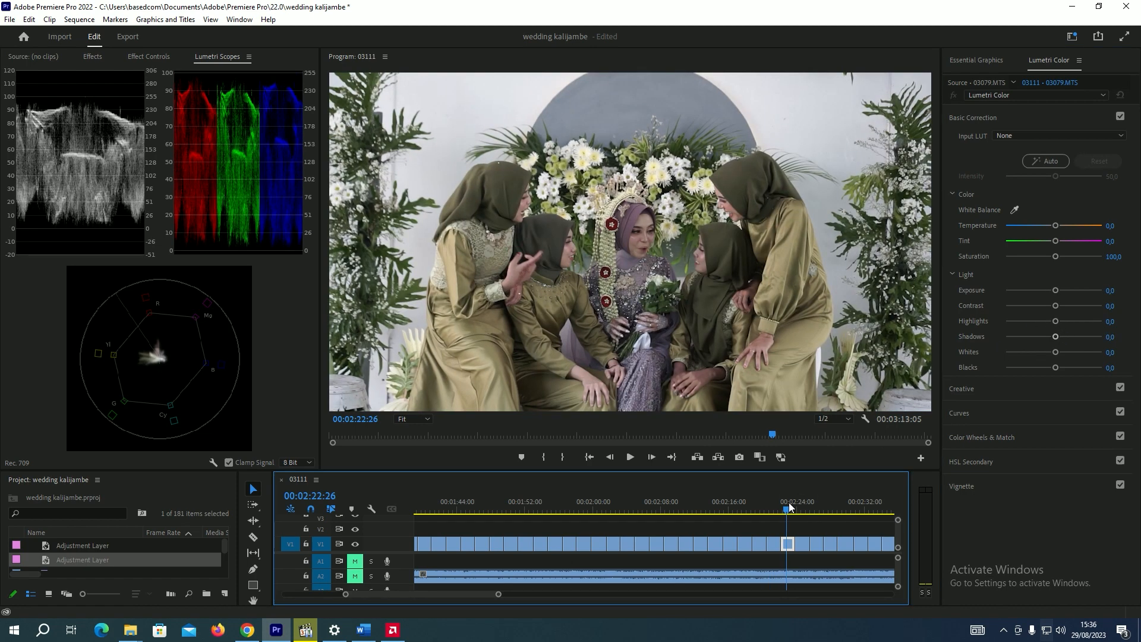
drag(1056, 336, 1061, 305)
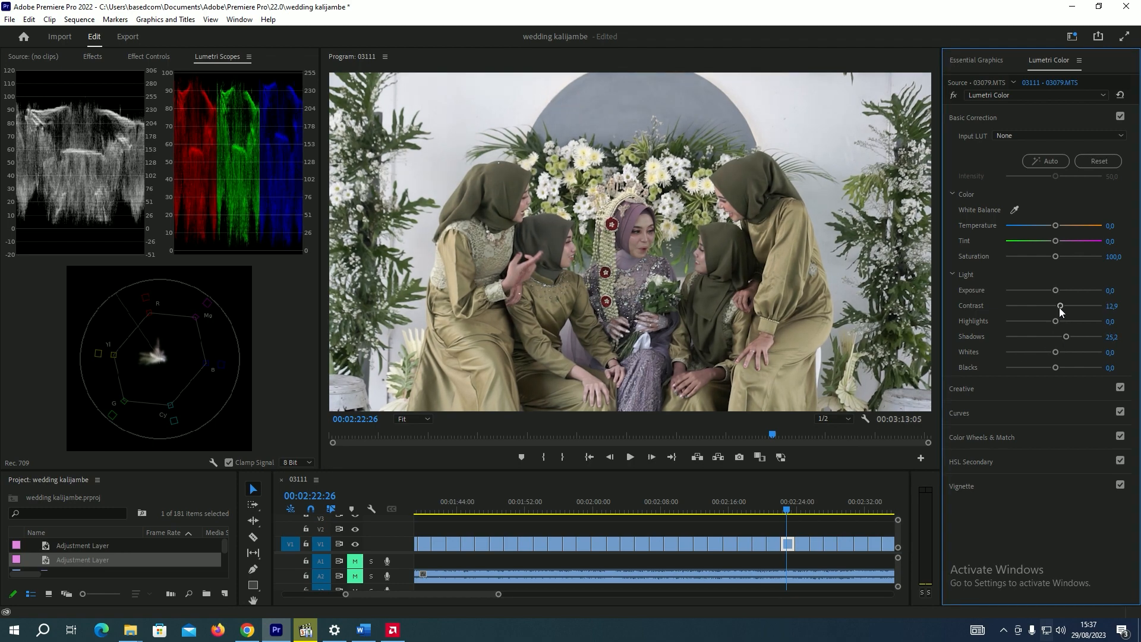
click(805, 507)
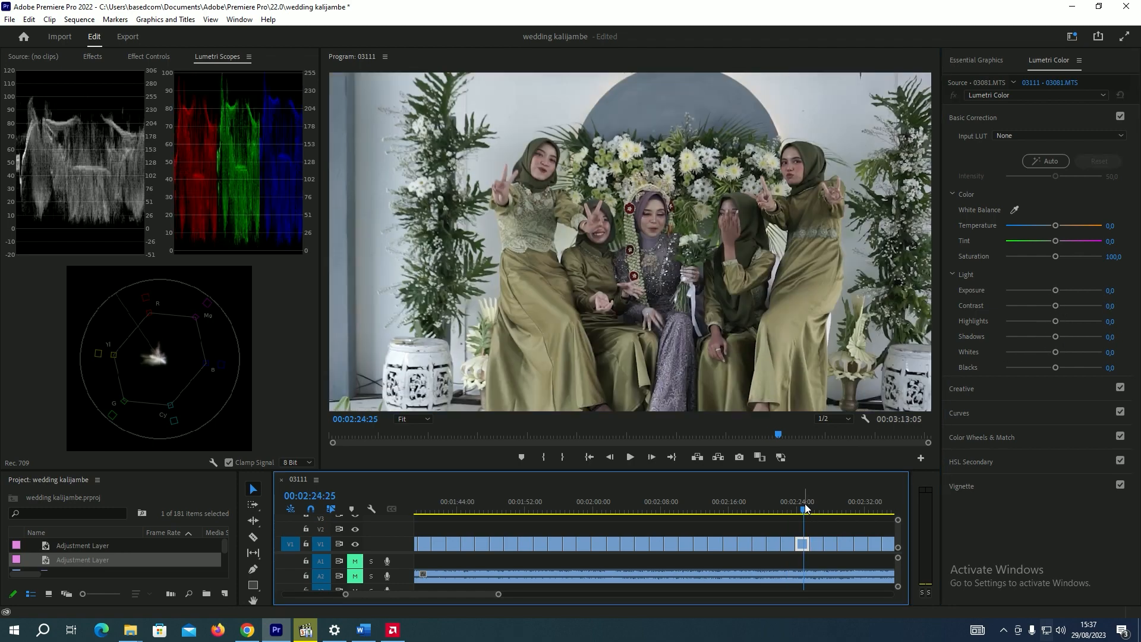
click(814, 506)
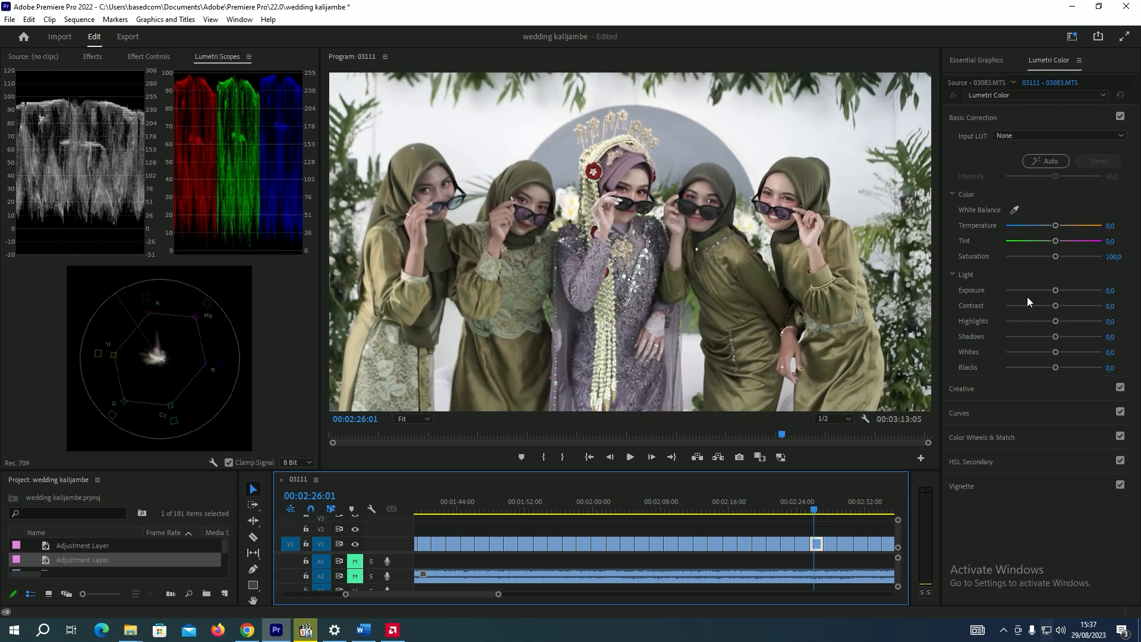
click(832, 501)
drag(1051, 336, 1066, 337)
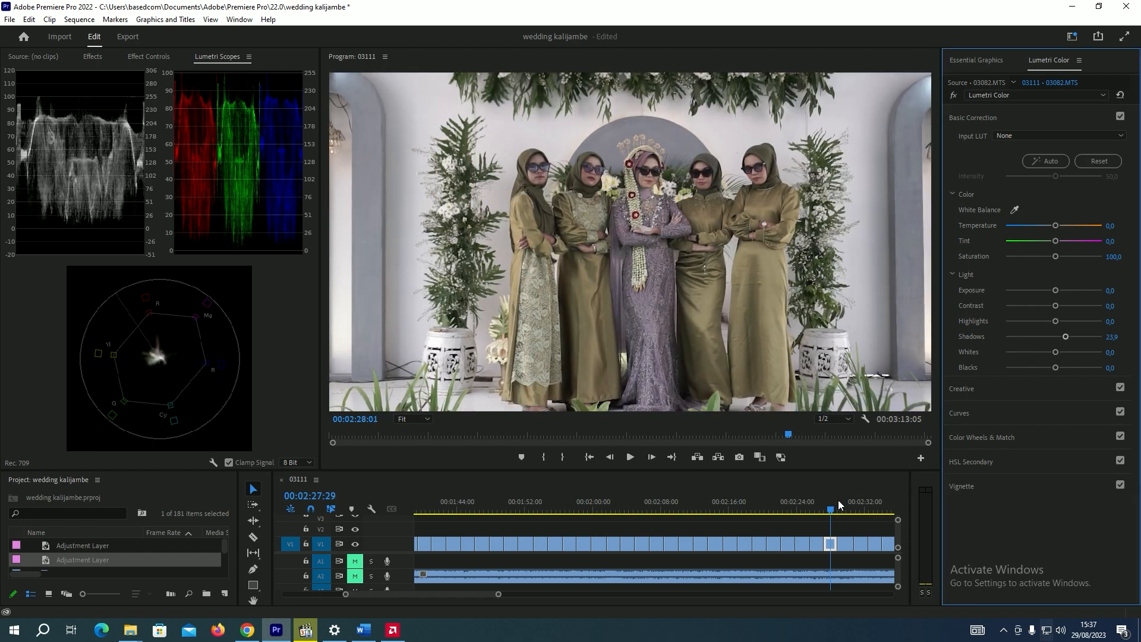
Correct the 03085.MTS clip at 00:02:29:11 with exposure -0.4, and the first 03086.MTS clip at 00:02:31:25 with exposure -0.5
click(842, 500)
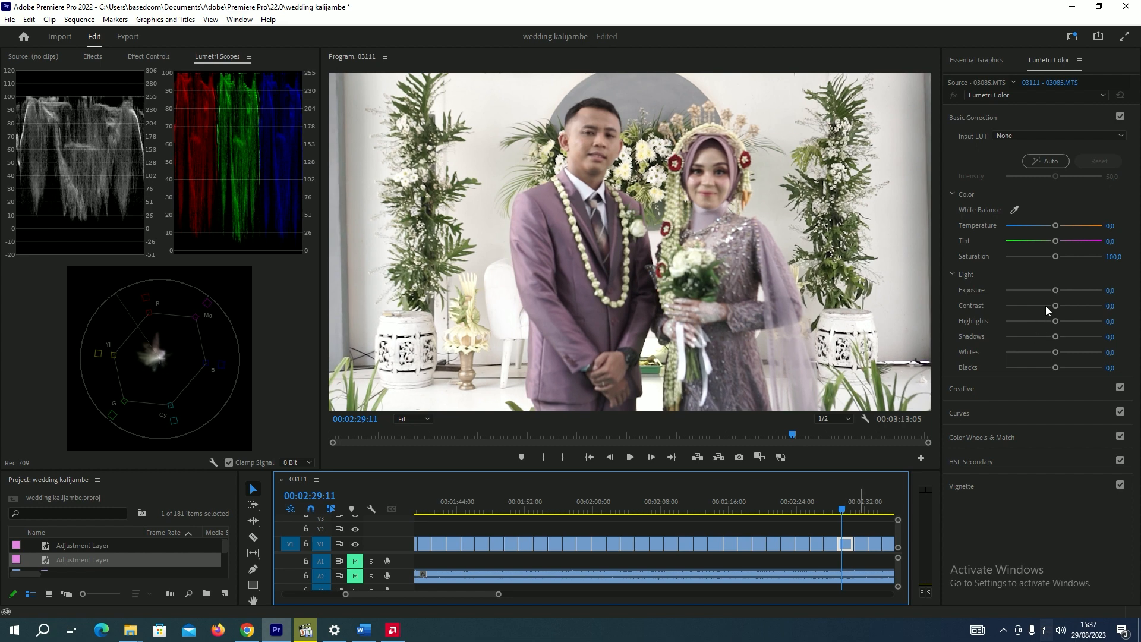
drag(1056, 291, 1050, 290)
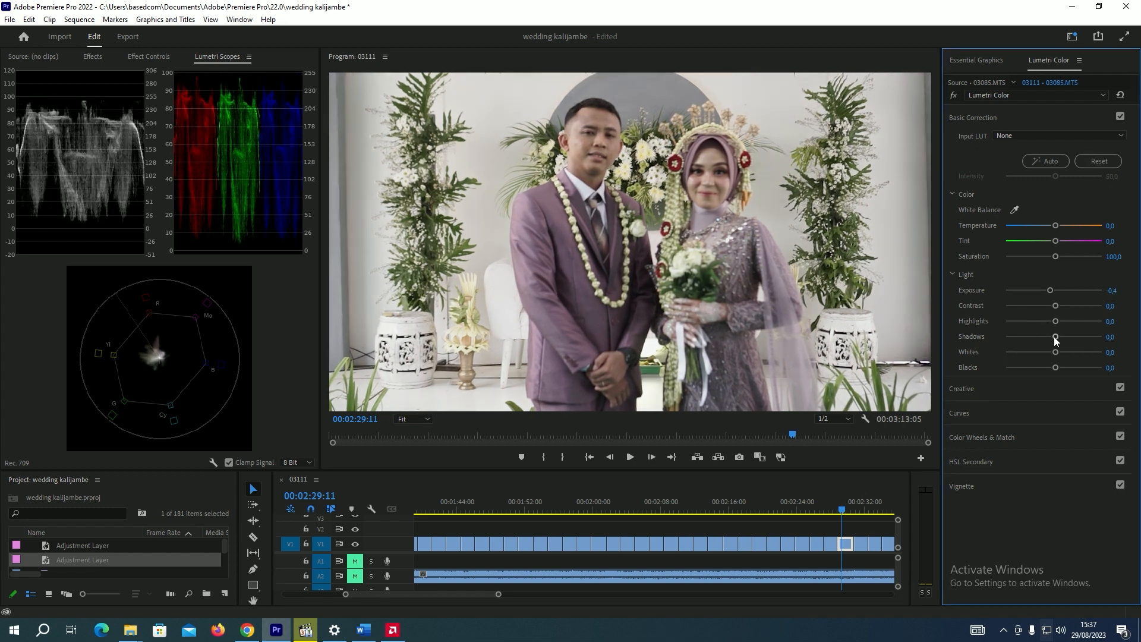
click(864, 506)
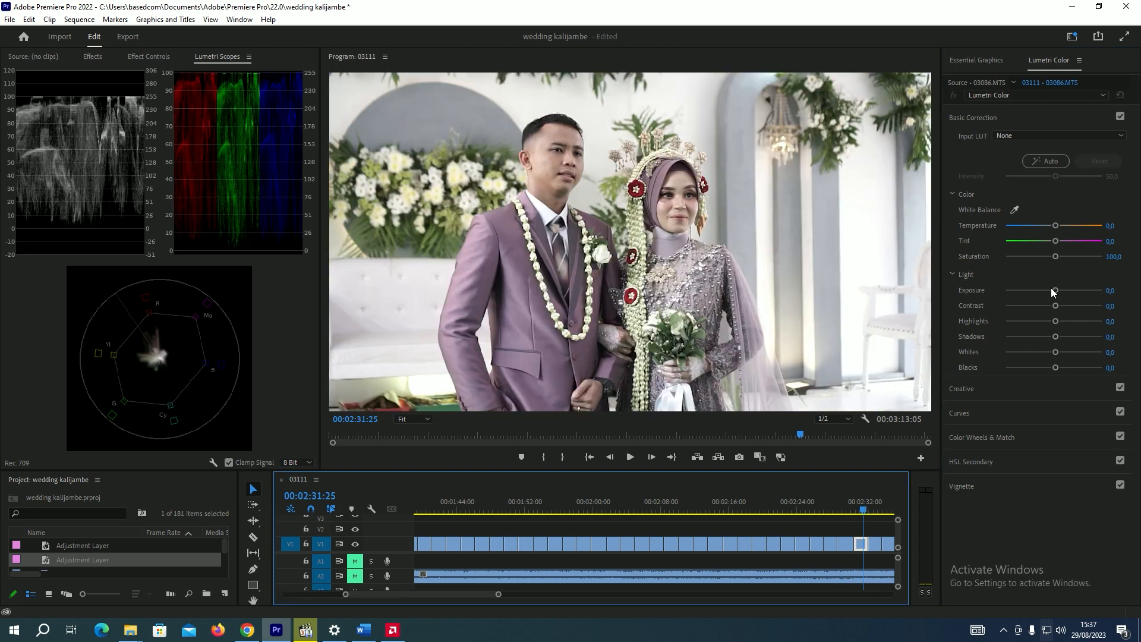
drag(1051, 290, 1048, 290)
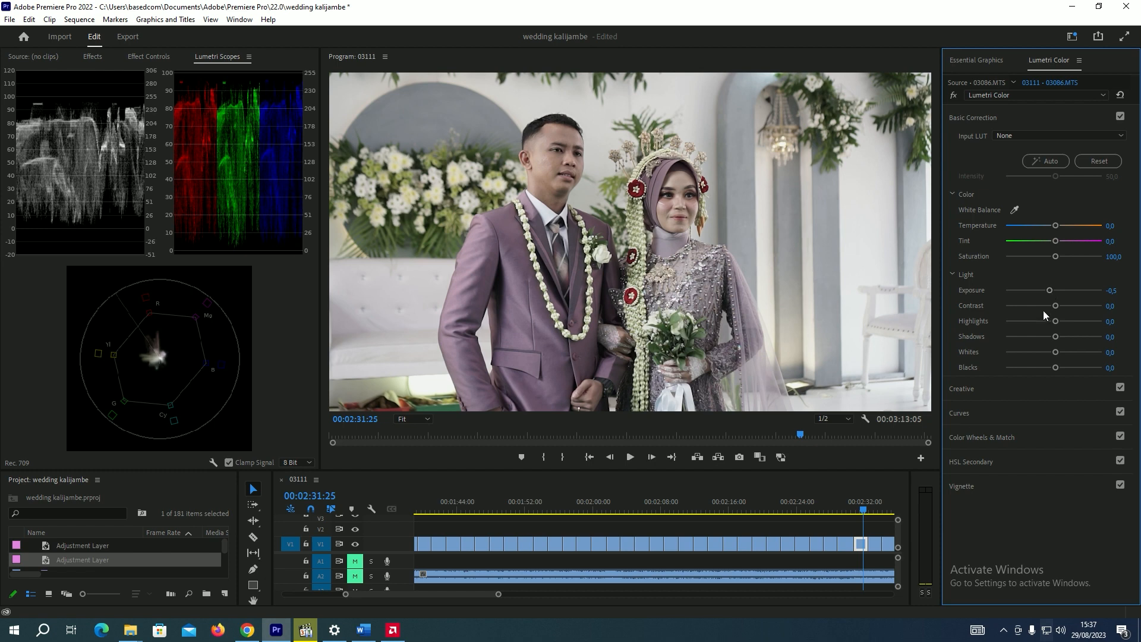
Correct the second 03086.MTS clip at 00:02:32:26 with exposure -0.5, and the 03088.MTS clip at 00:02:35:00 with exposure -0.3
click(872, 507)
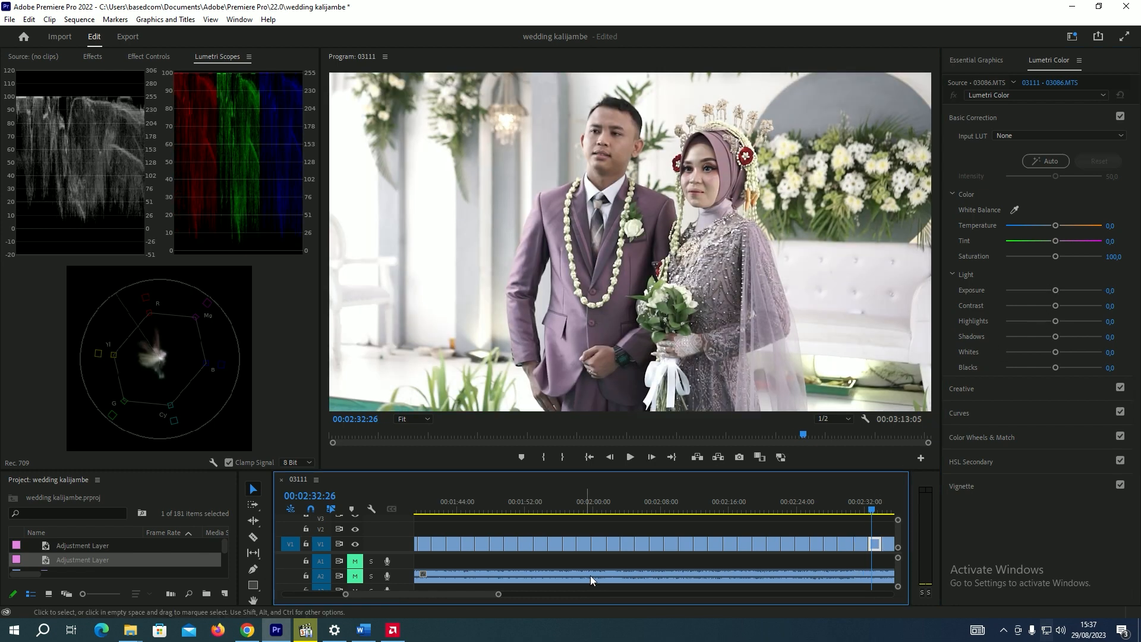
drag(1056, 290, 1047, 290)
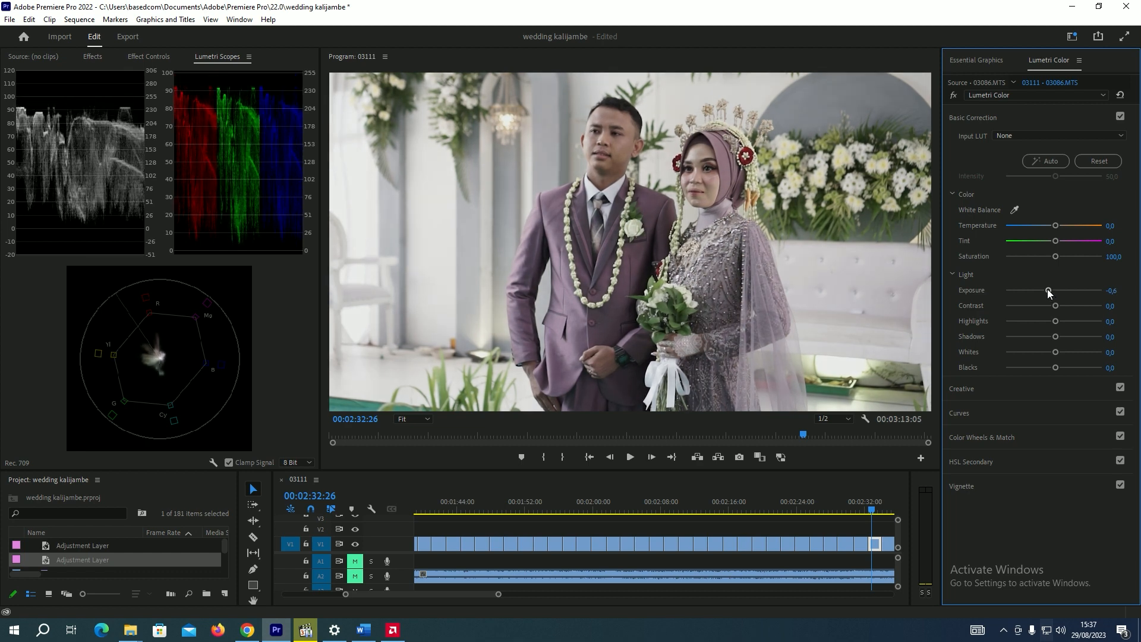
drag(1047, 289, 1049, 290)
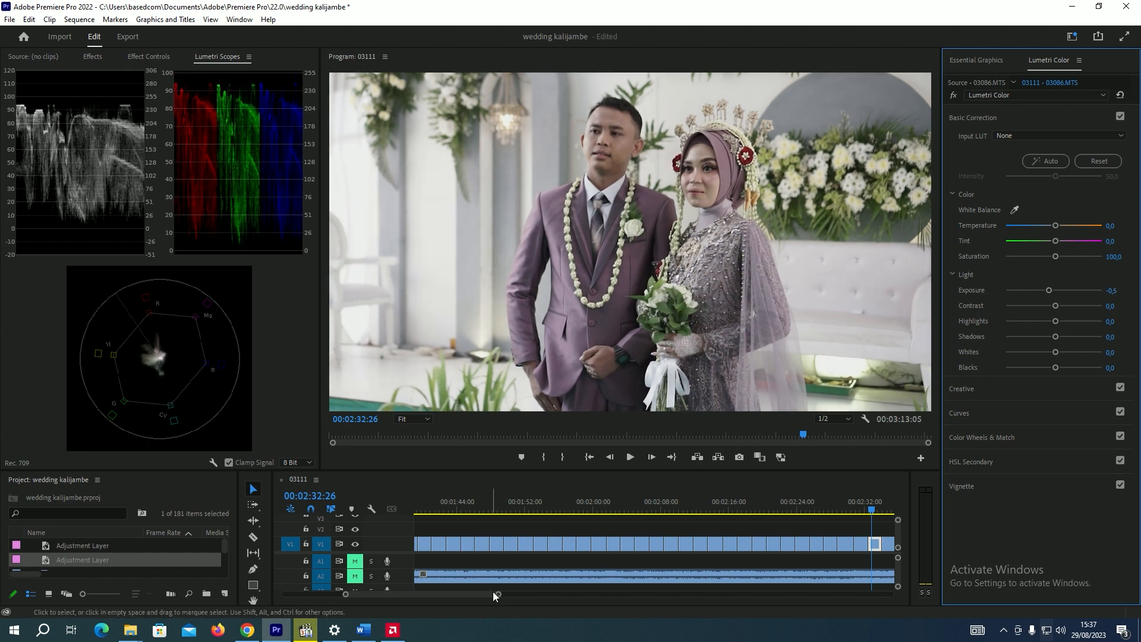
drag(486, 593, 512, 589)
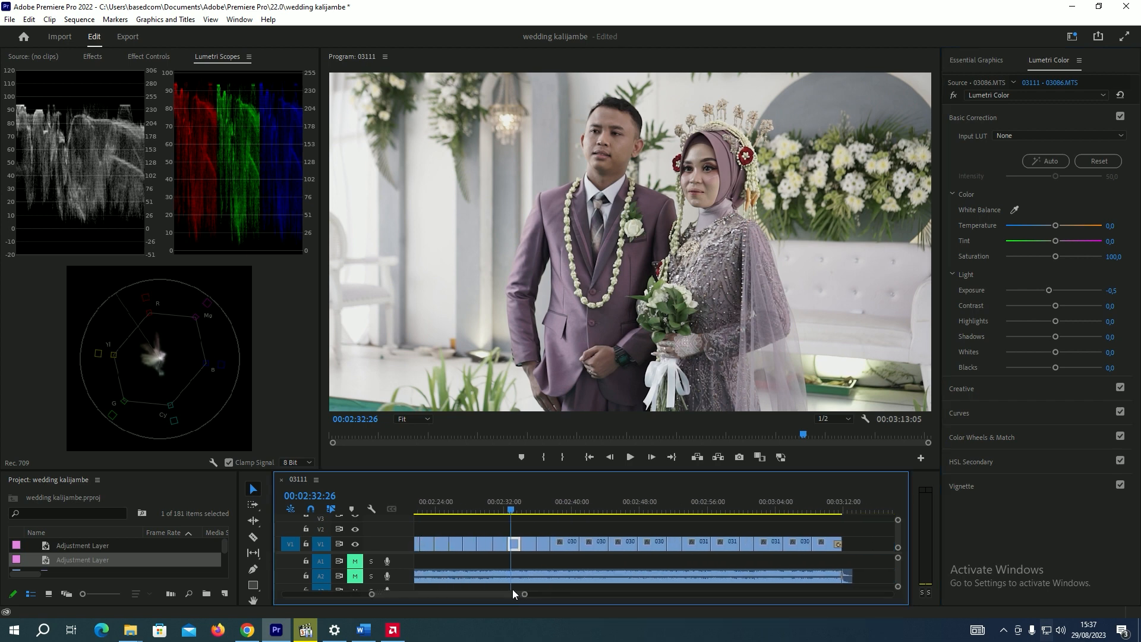
click(530, 506)
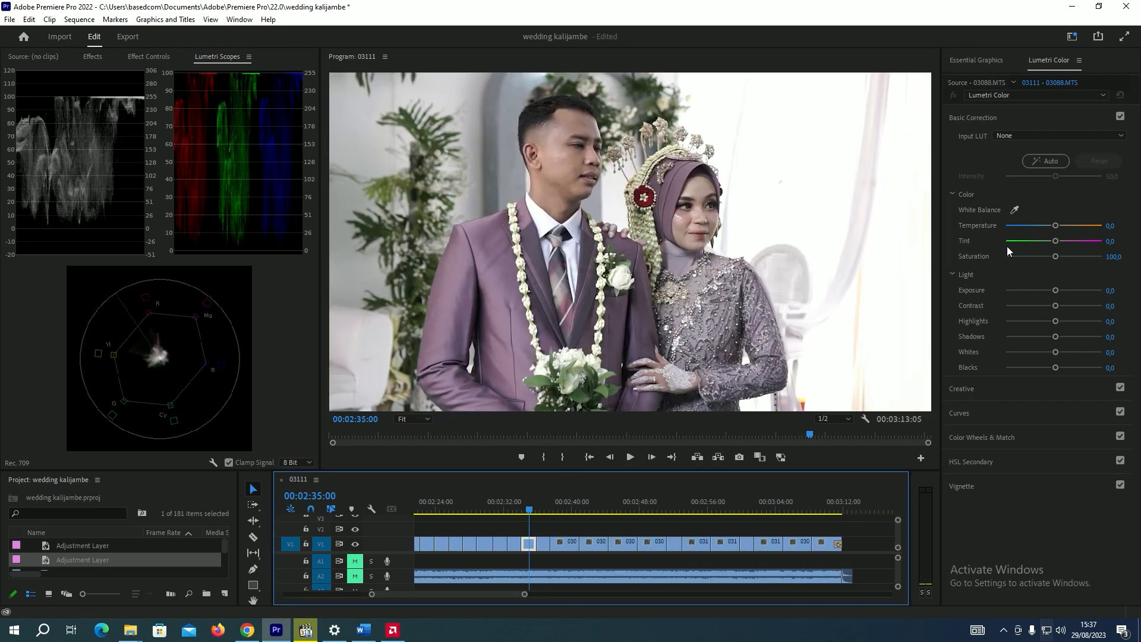
drag(1051, 288, 1049, 290)
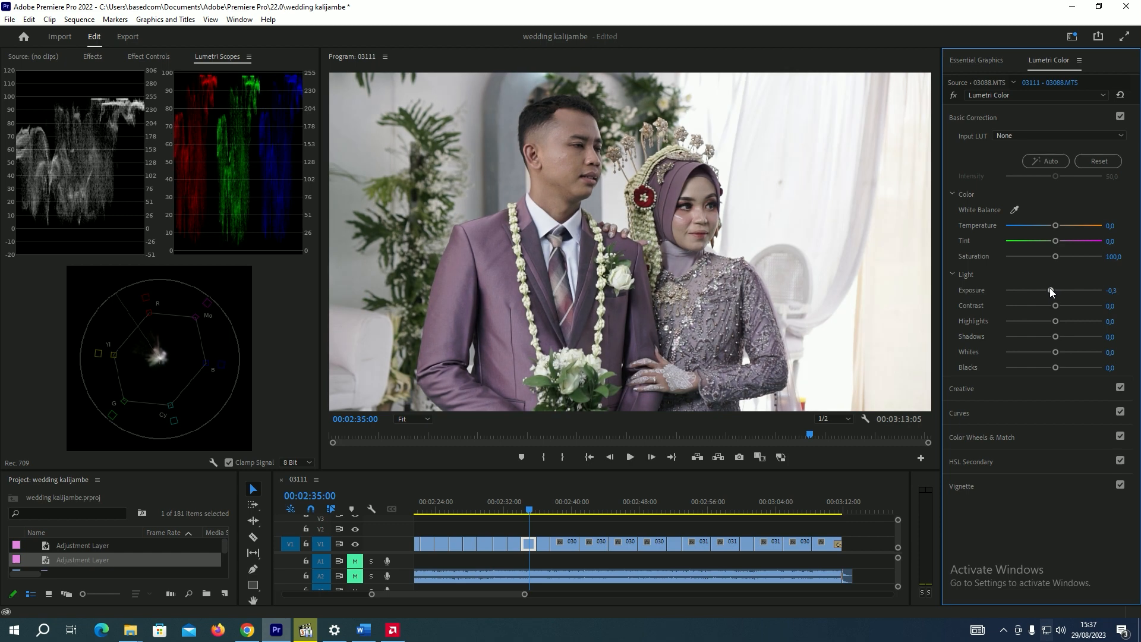
Skip 03089.MTS, 03094.MTS and 03096.MTS, and correct the 03095.MTS clip at 00:02:43:10 with exposure -0.5 and the 03099.MTS clip at 00:02:49:04 with exposure -0.2
click(548, 505)
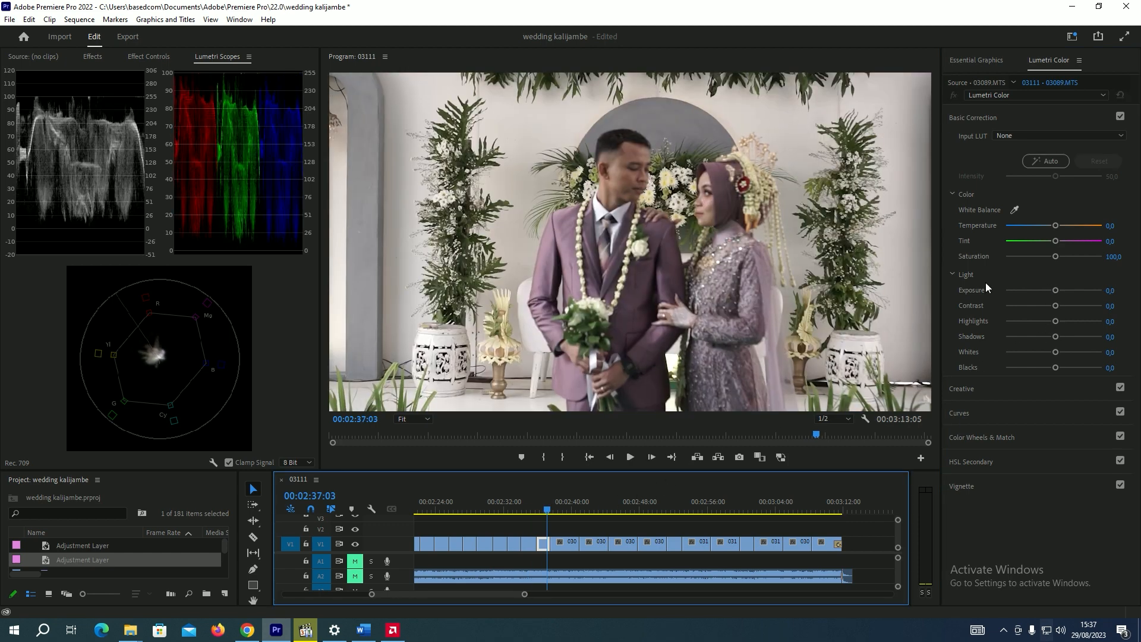
click(560, 502)
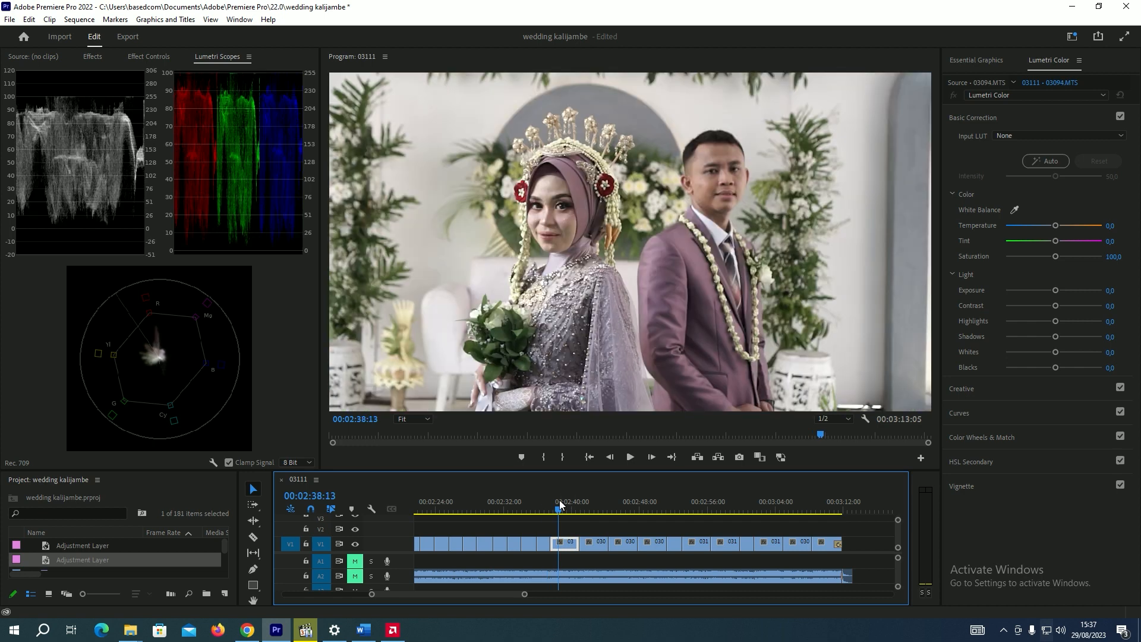
click(601, 499)
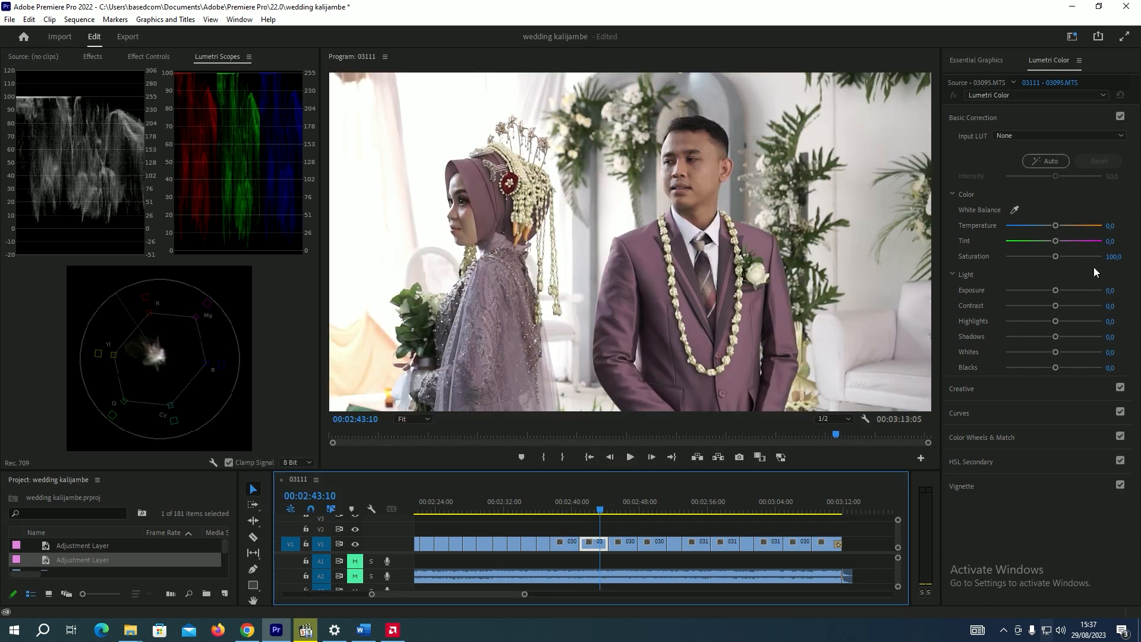
drag(1057, 291, 1048, 290)
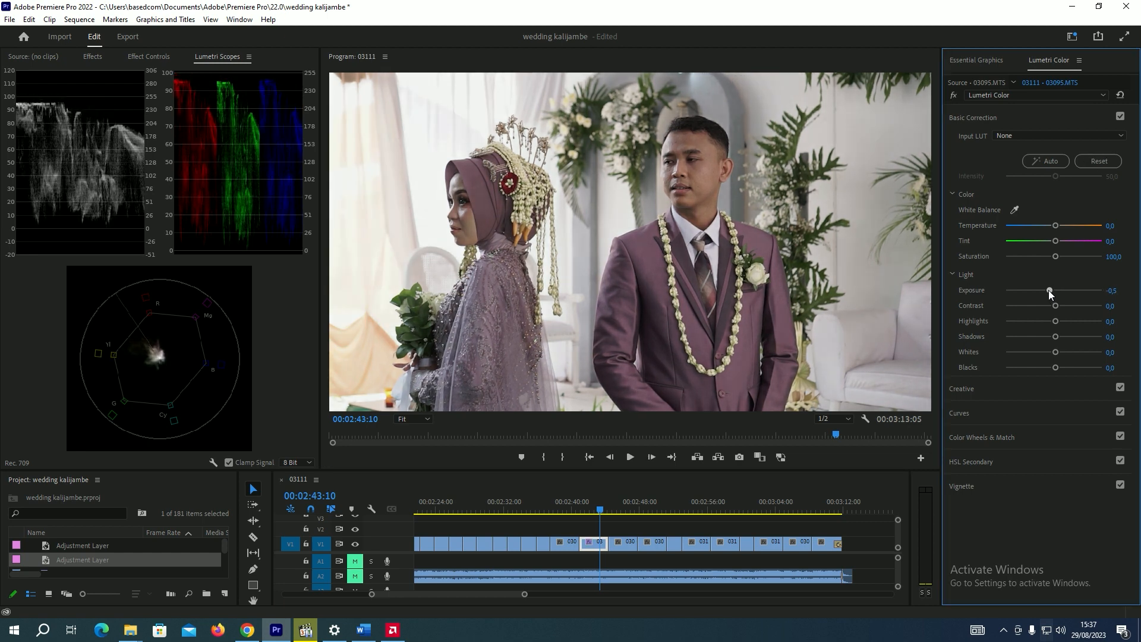
click(627, 502)
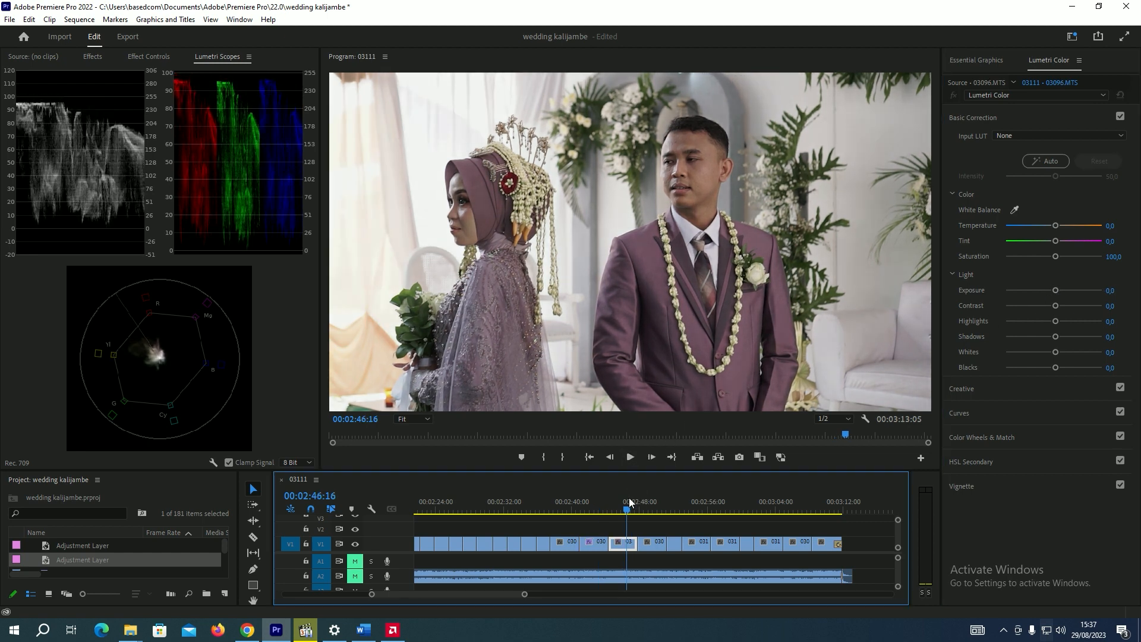
click(650, 494)
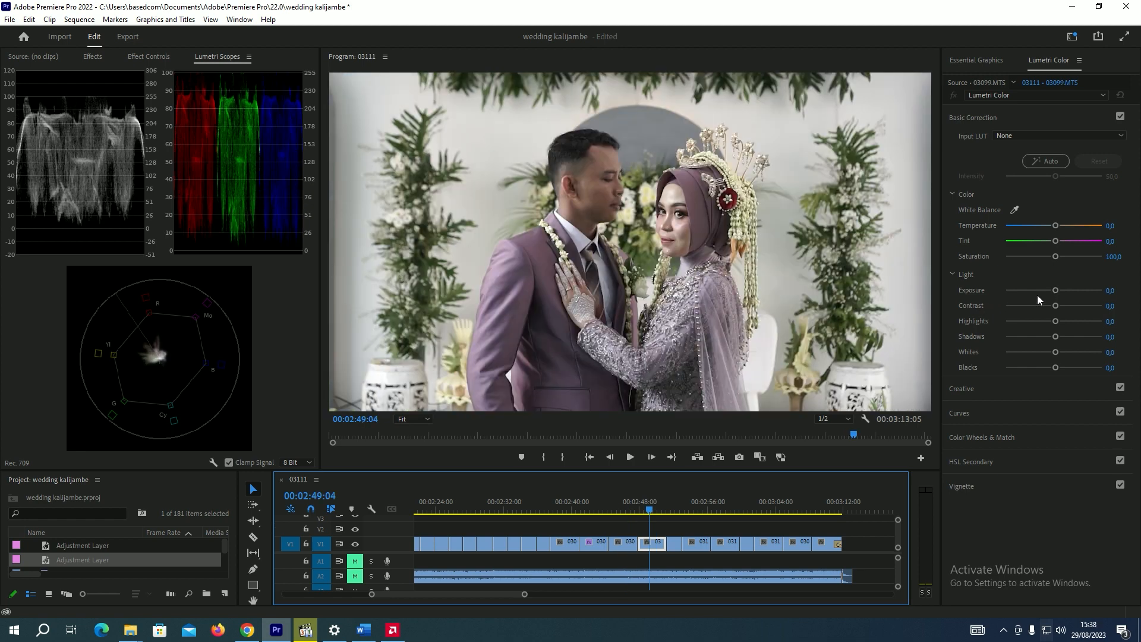
drag(1055, 291, 1050, 291)
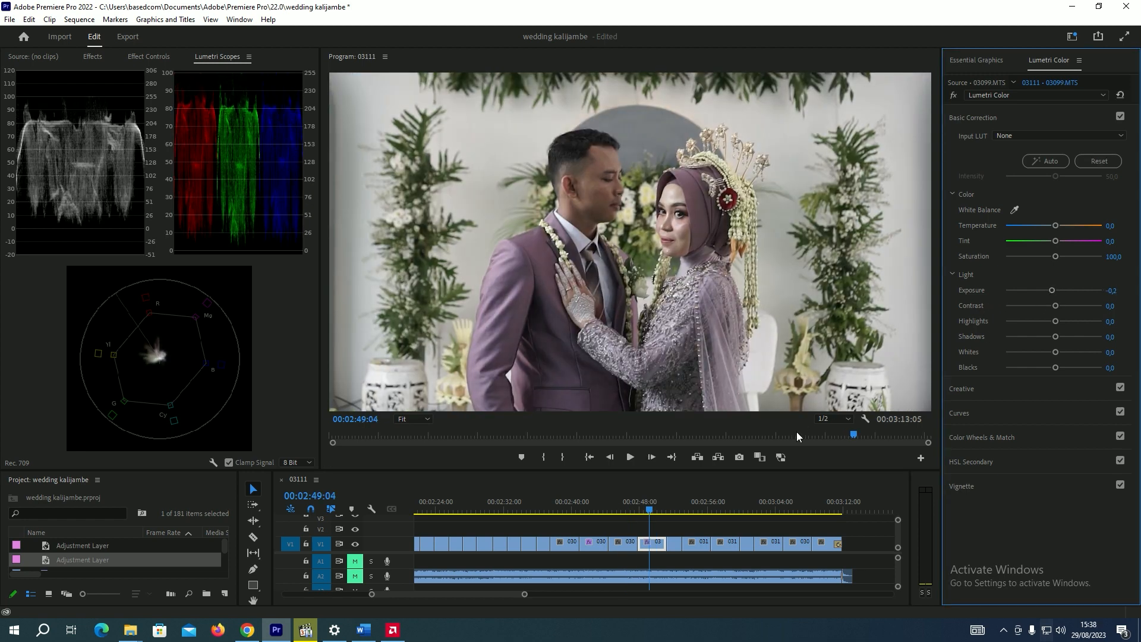
Correct the 03100.MTS clip at 00:02:52:00, the full-length couple on the stage, with shadows 17.8 and exposure -0.3
click(675, 501)
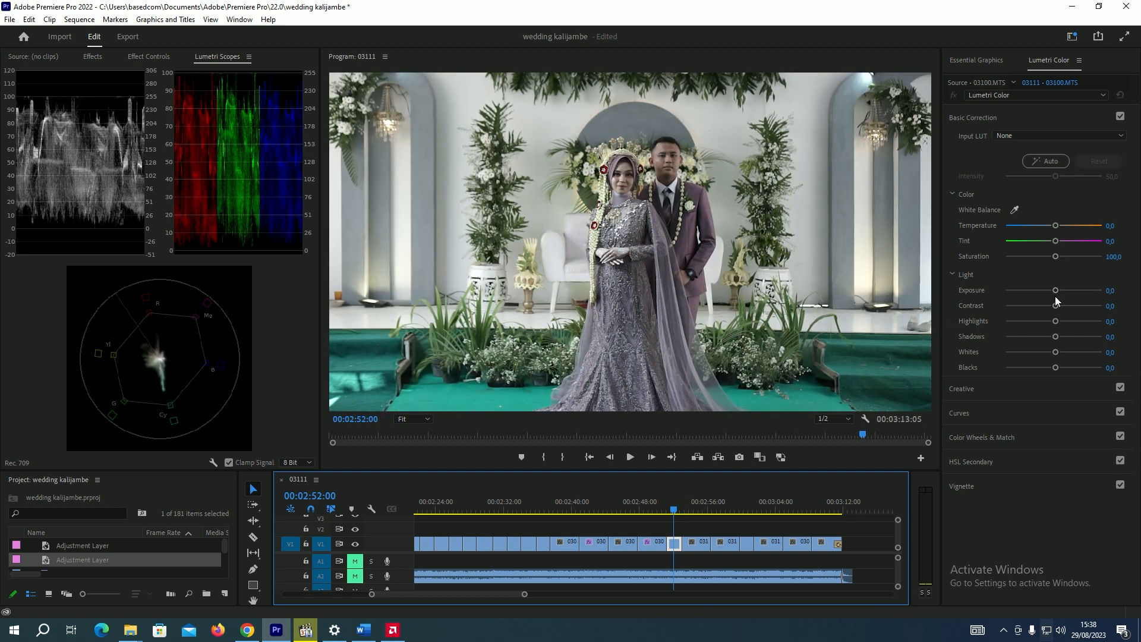
drag(1056, 334, 1062, 337)
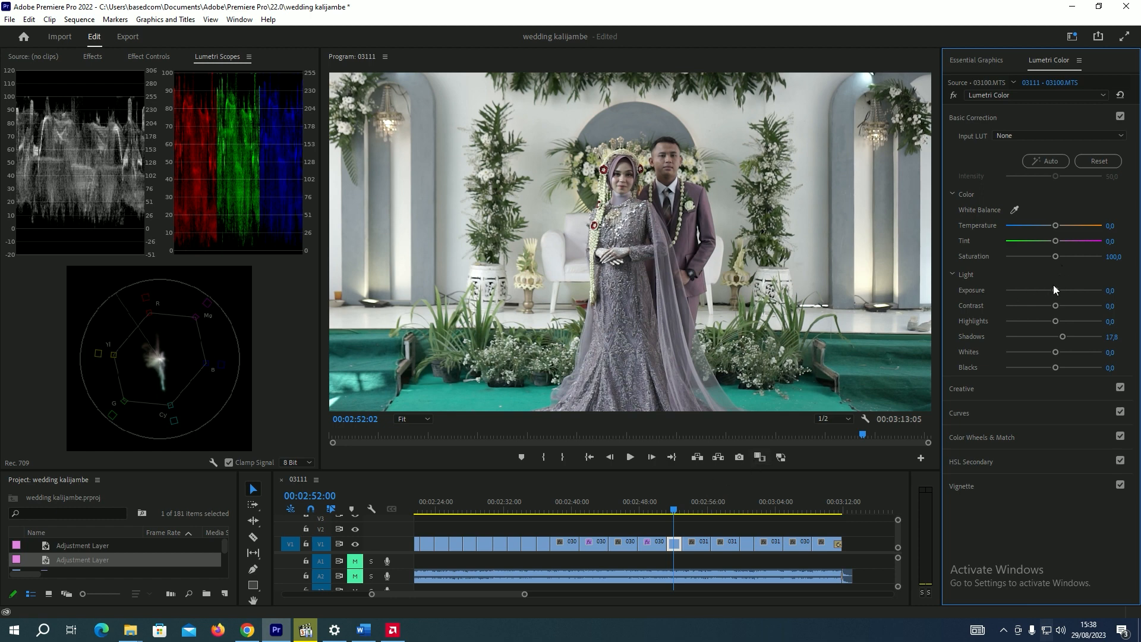
drag(1052, 290, 1046, 290)
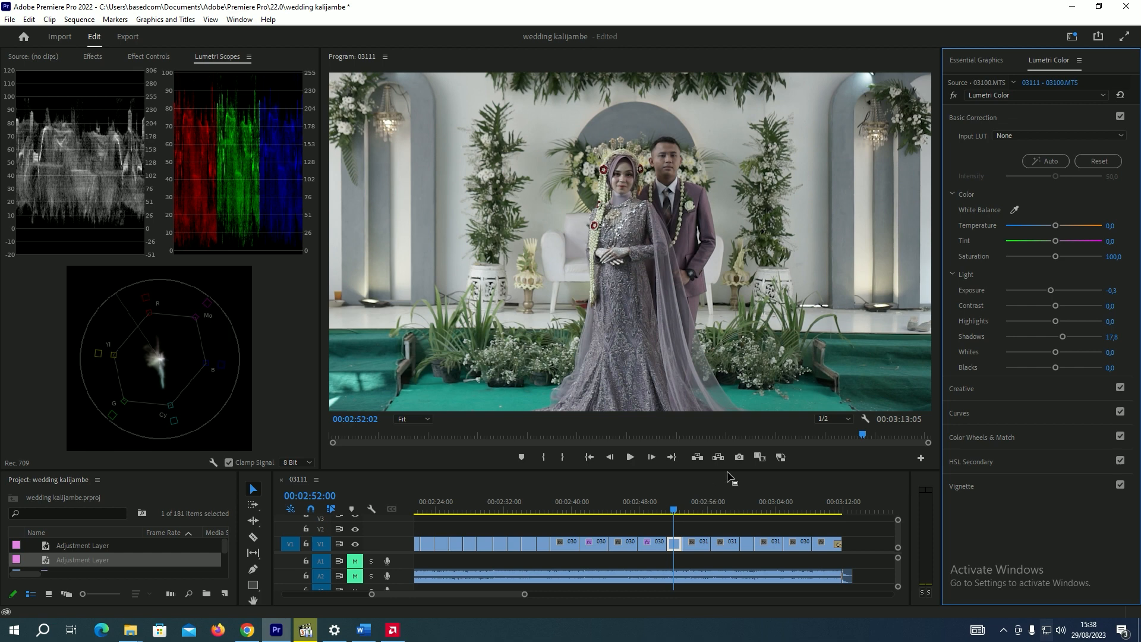
Examine the remaining clips from 03103.MTS to 03093.MTS against the scopes, checking whether their exposure needs correction
click(700, 495)
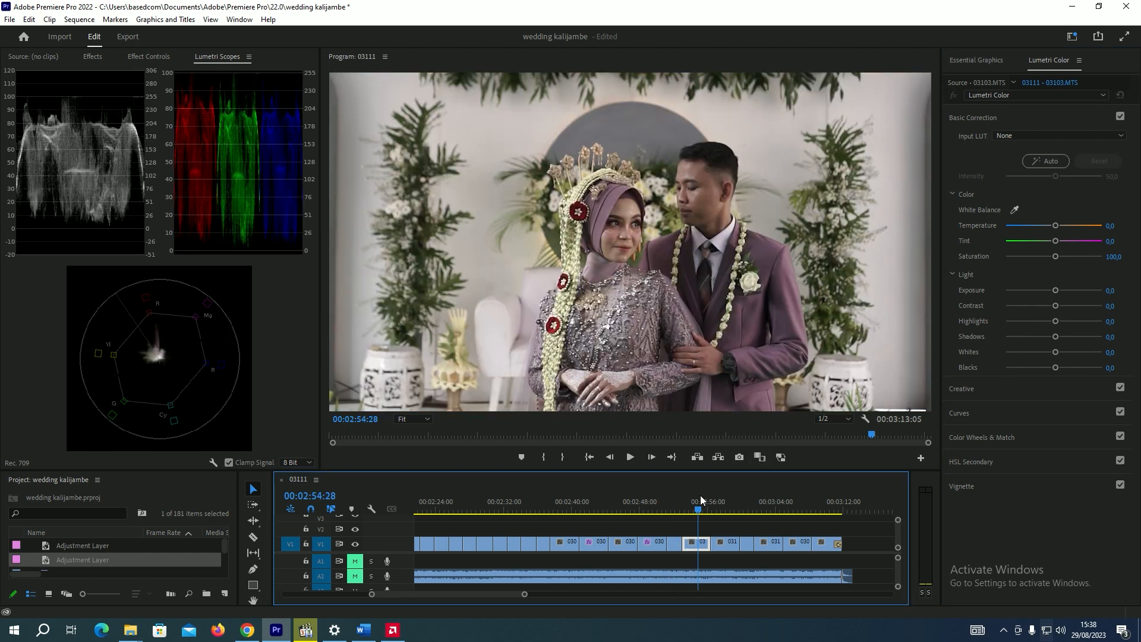
click(727, 487)
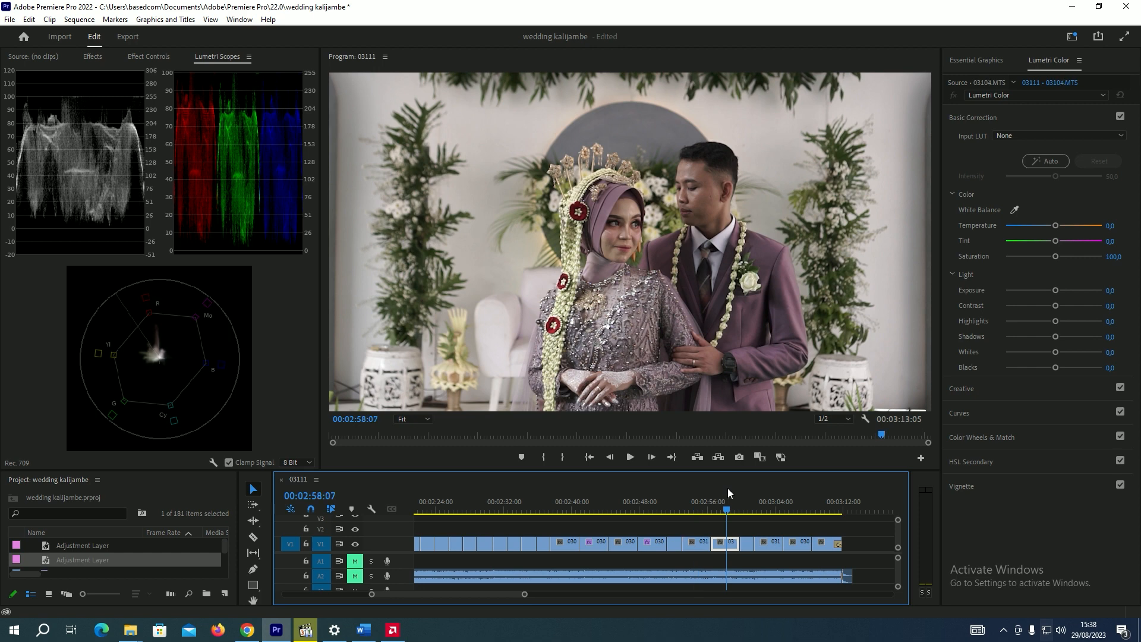
click(748, 494)
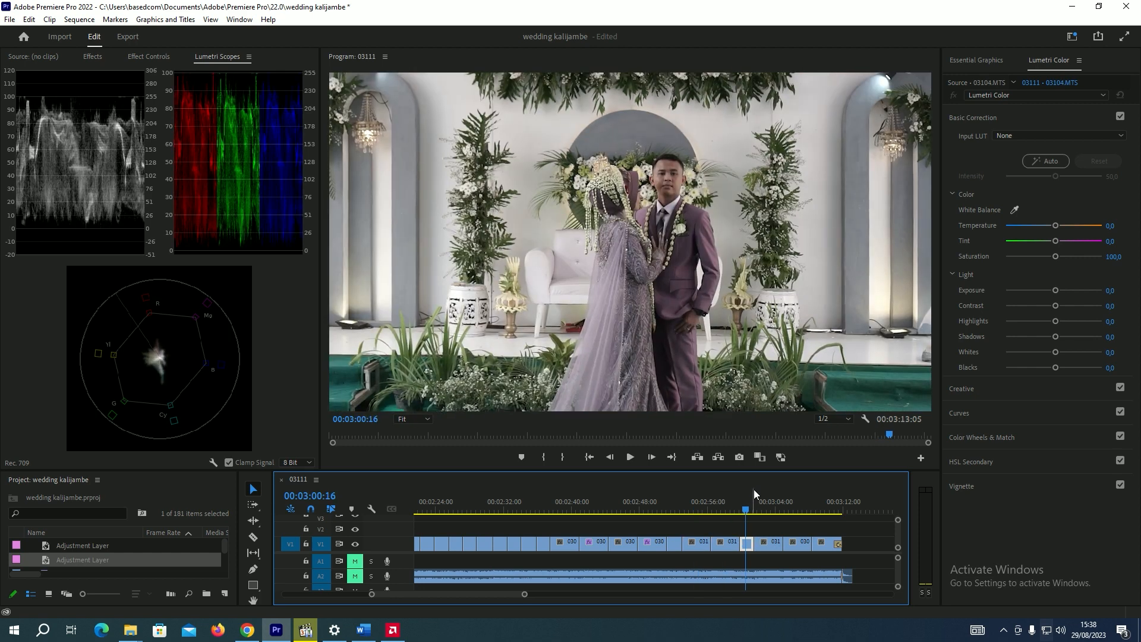
click(766, 489)
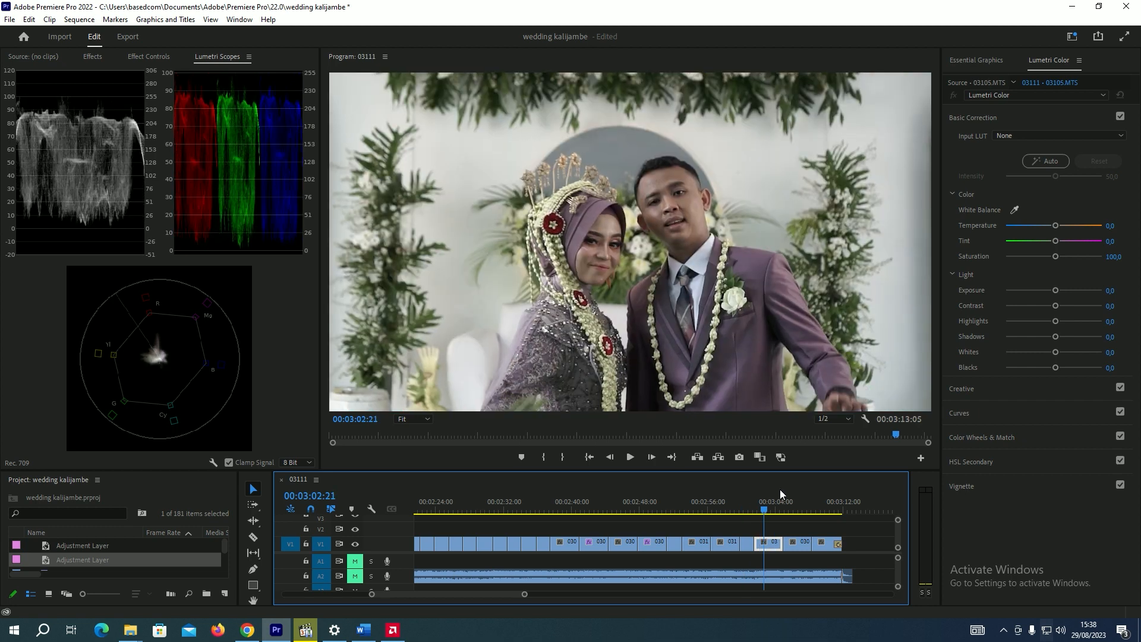
click(804, 491)
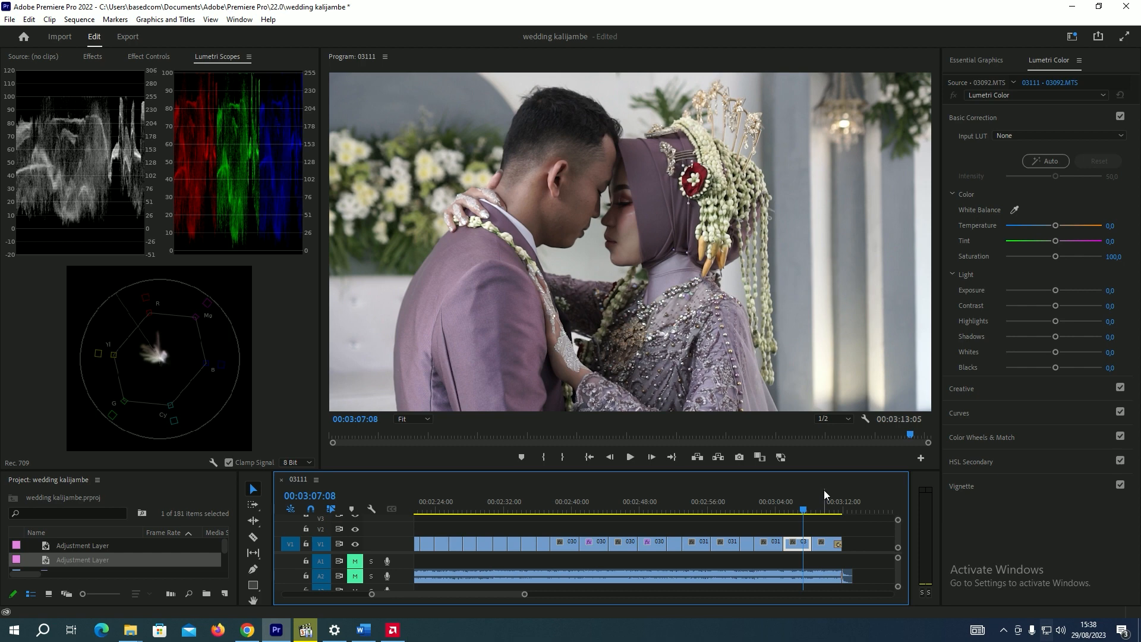
click(824, 490)
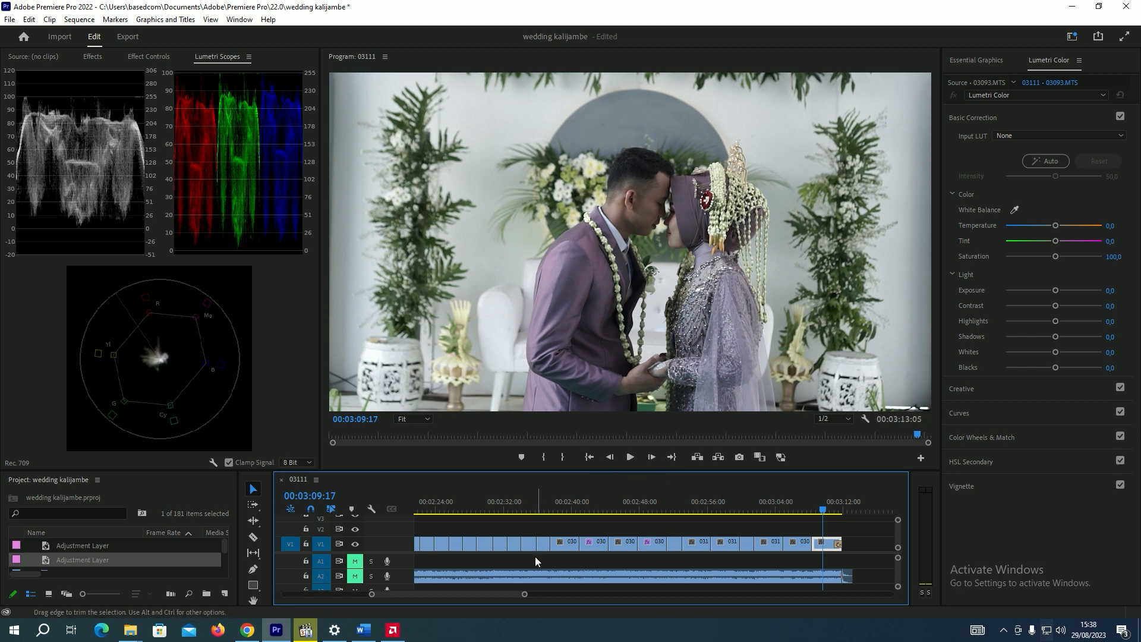
Create a 1920 x 1080, 29.97 fps adjustment layer and lay it on V2 over the whole sequence from 00:00:00:00
drag(525, 594, 694, 586)
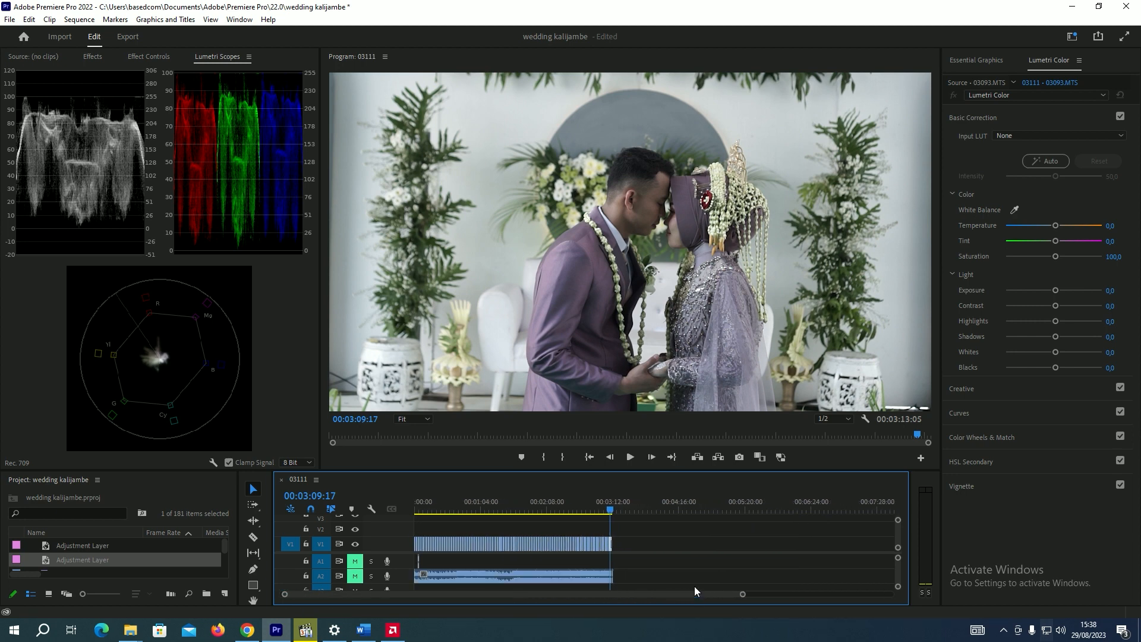
click(590, 506)
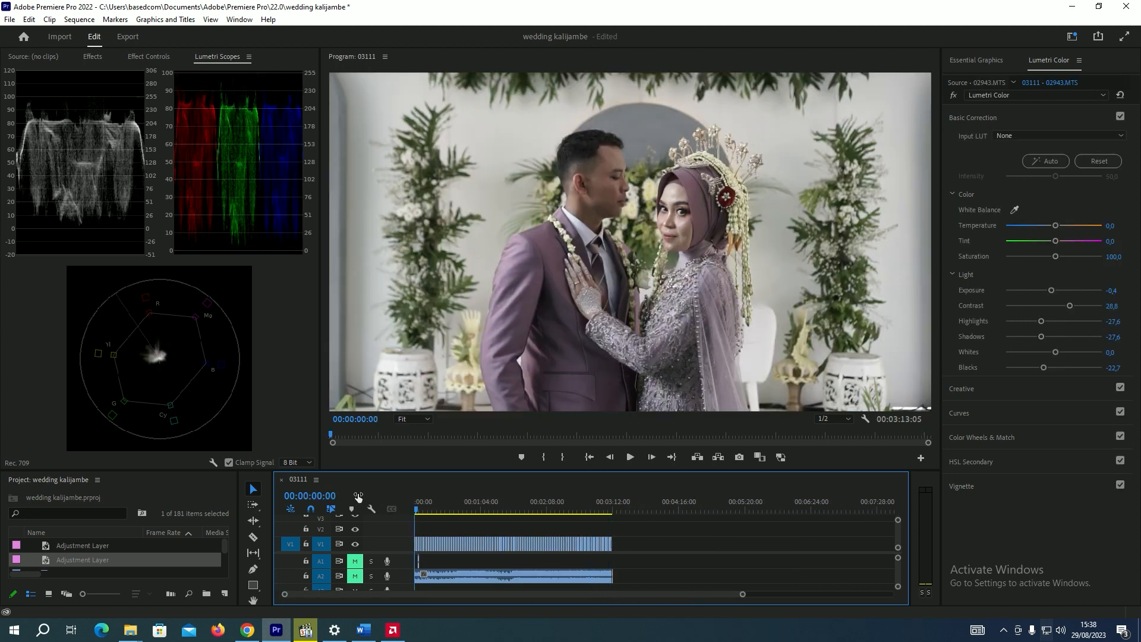
key(Home)
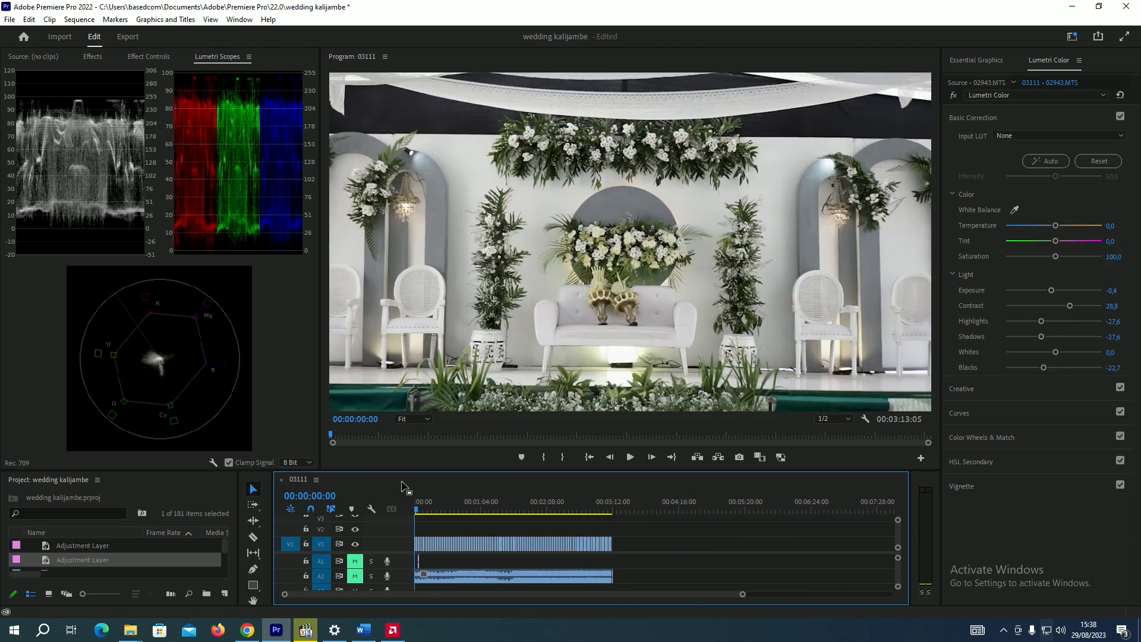
click(223, 597)
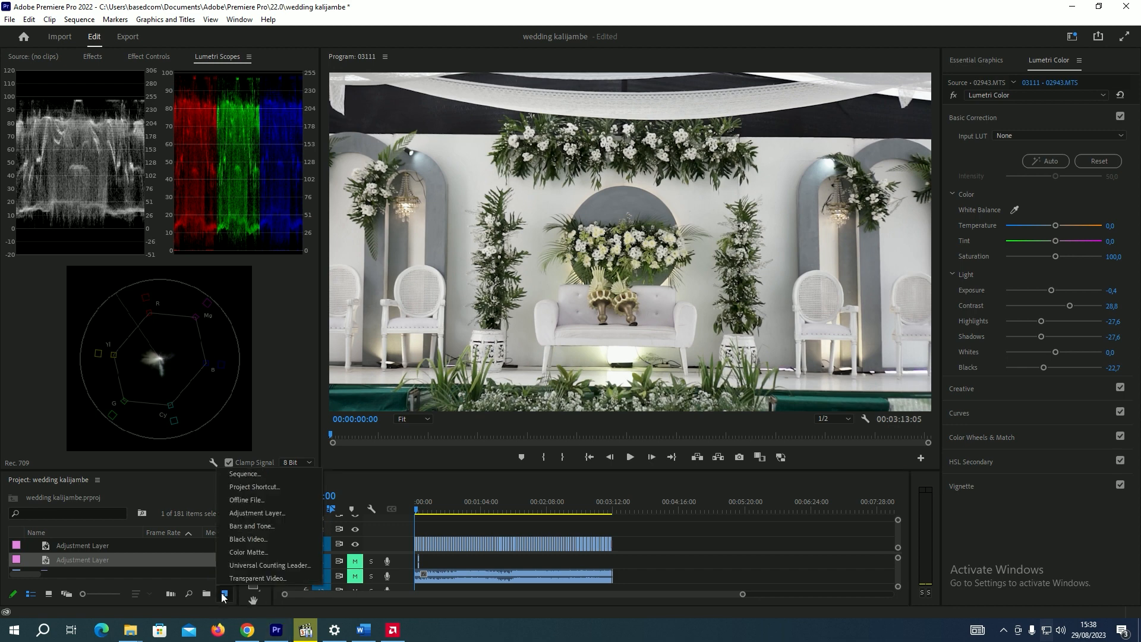
click(251, 517)
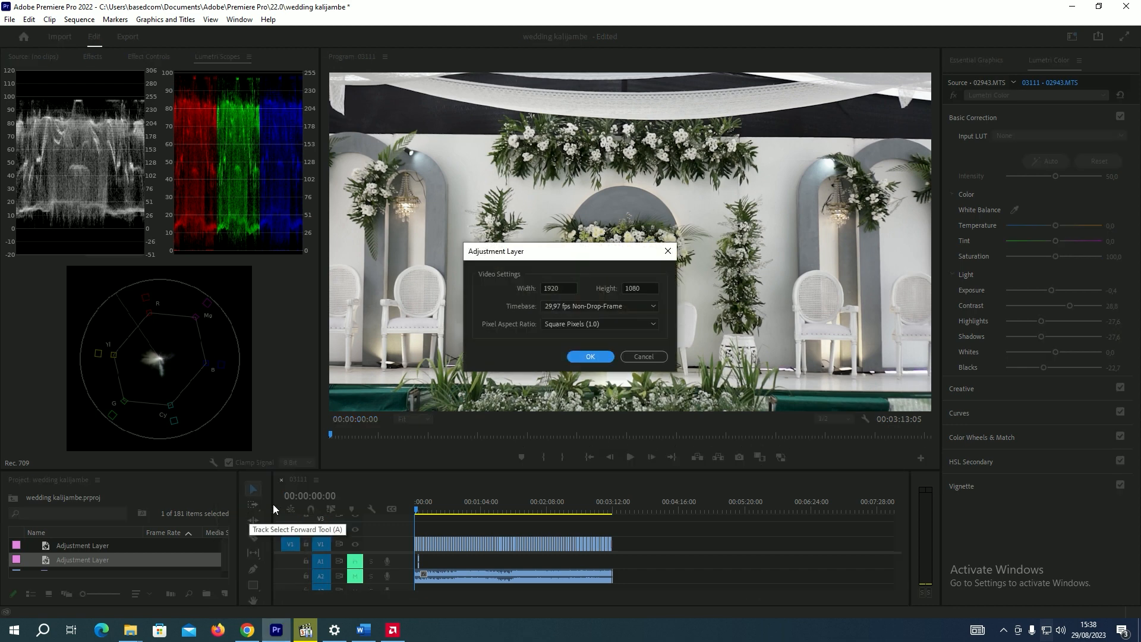
click(588, 356)
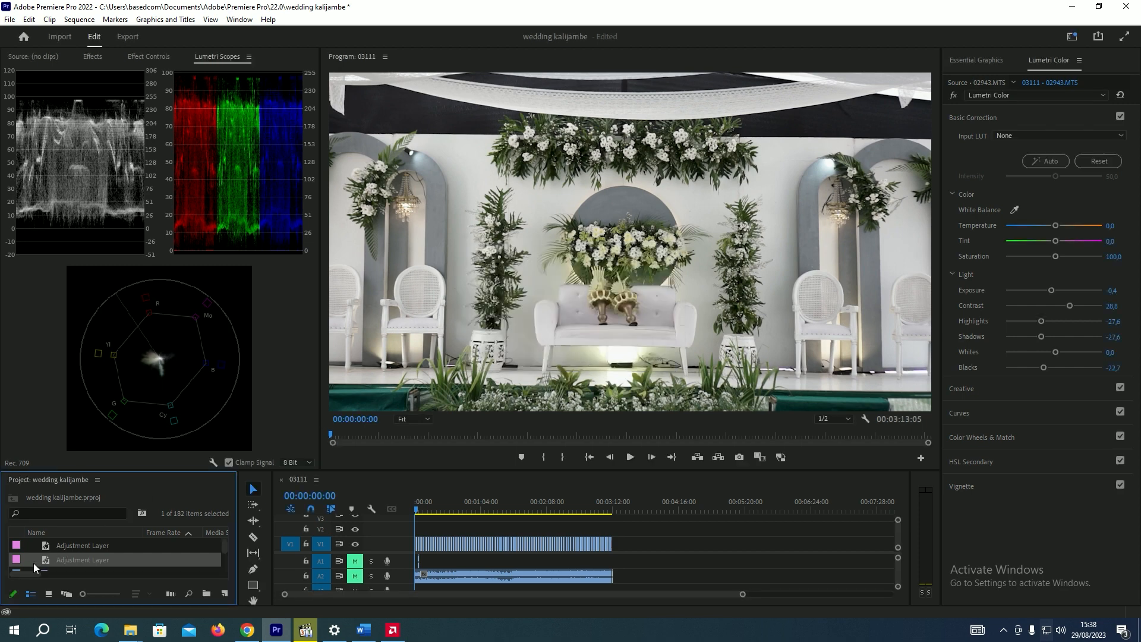
drag(74, 557, 622, 534)
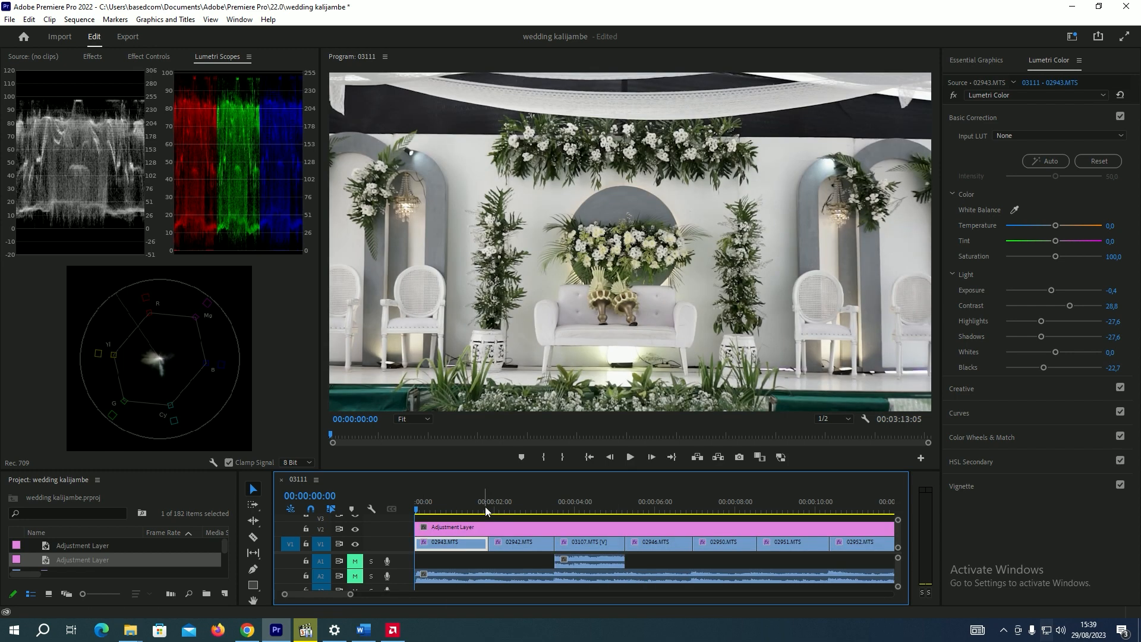
Apply the Creative look BC 1 OUTDOOR LUTS ESTETIK to the adjustment layer on V2
click(469, 530)
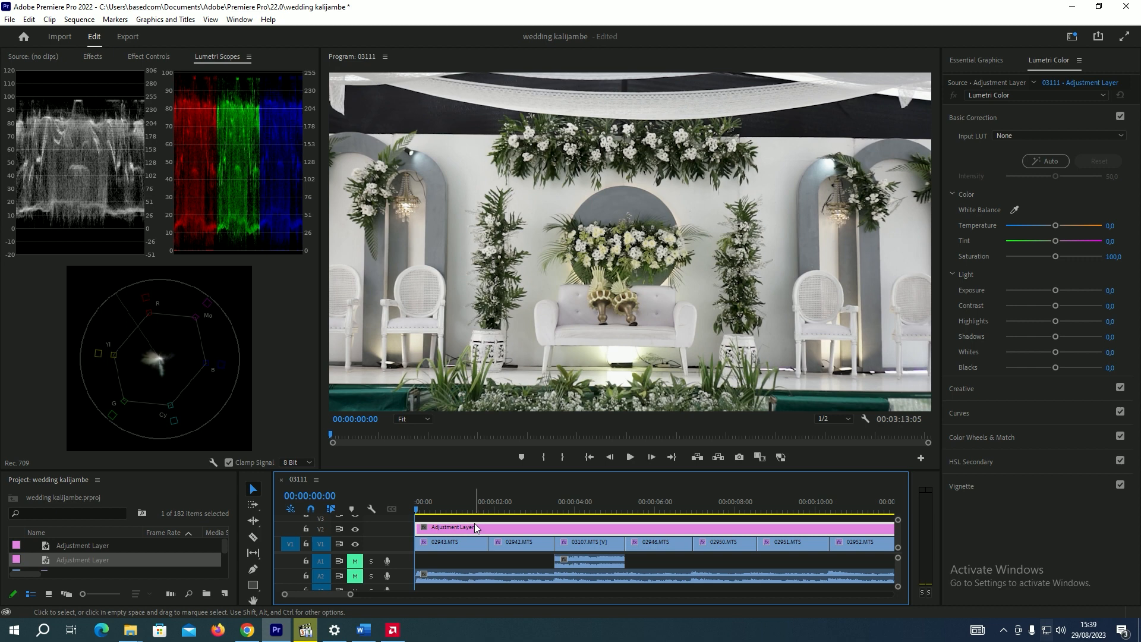
click(1026, 394)
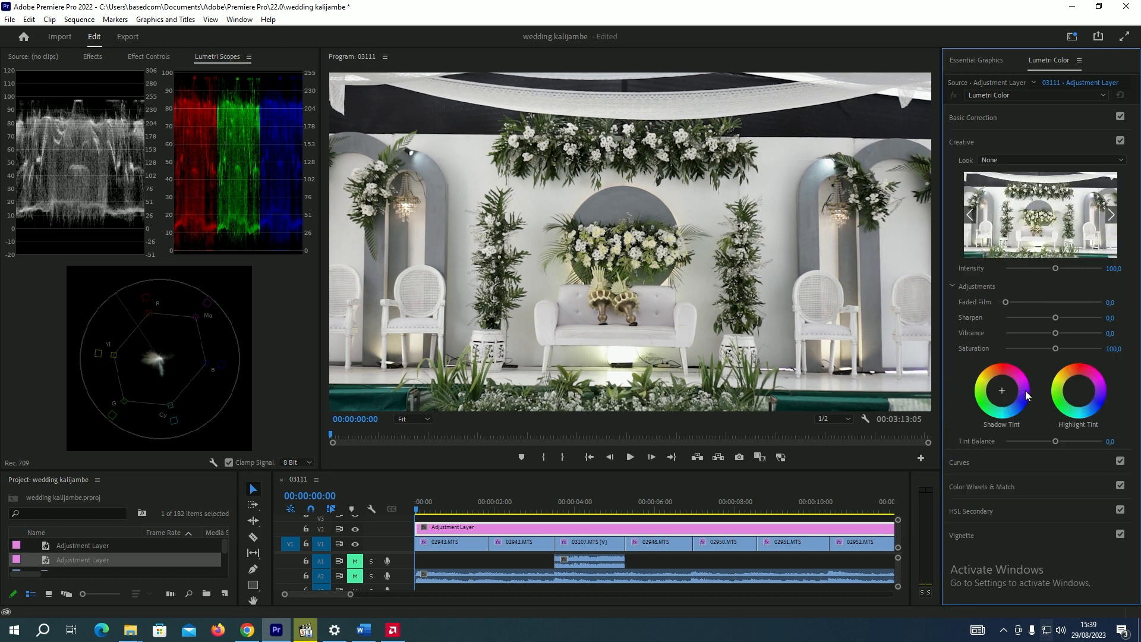
click(1049, 160)
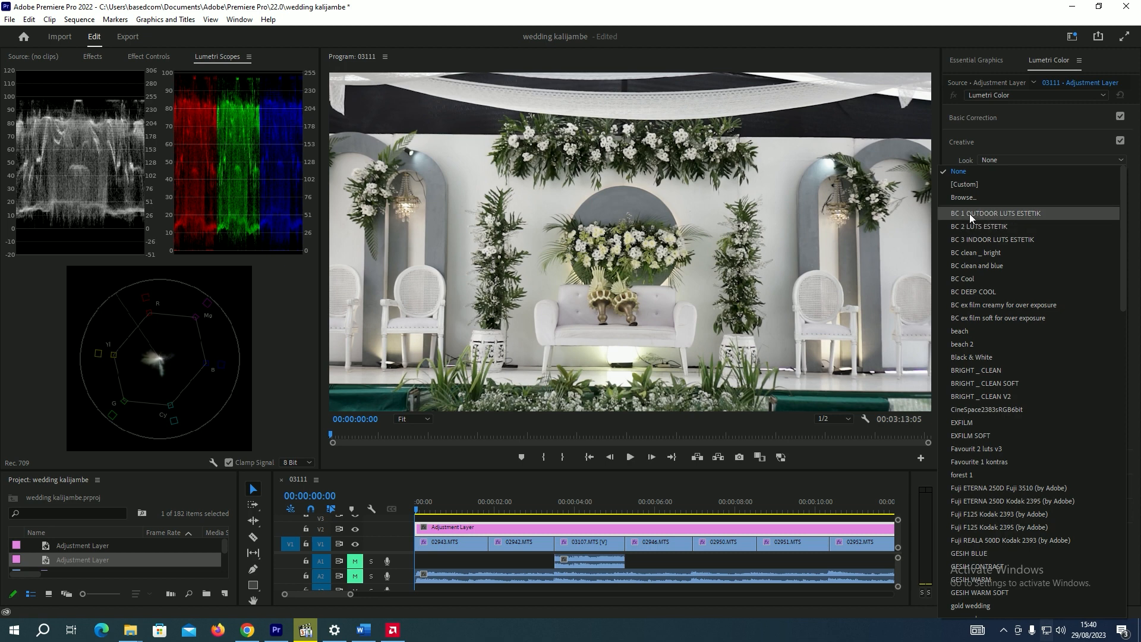
click(969, 213)
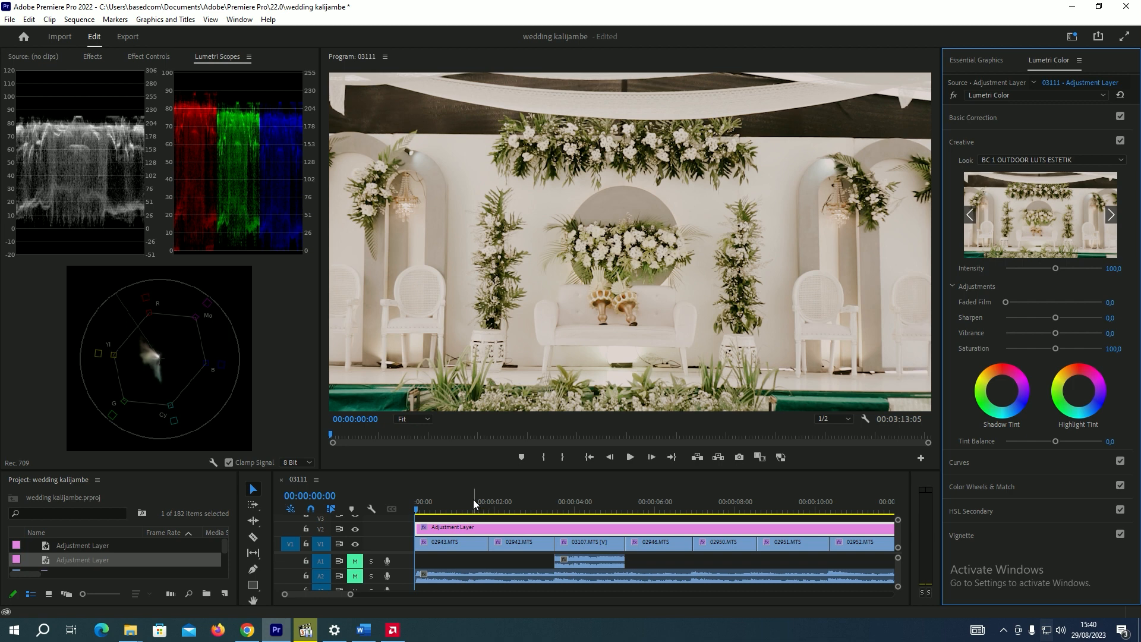
Examine how the applied look affects the decoration, ceremony and couple shots at various points throughout the sequence
click(524, 502)
drag(526, 496, 646, 503)
click(713, 500)
click(786, 499)
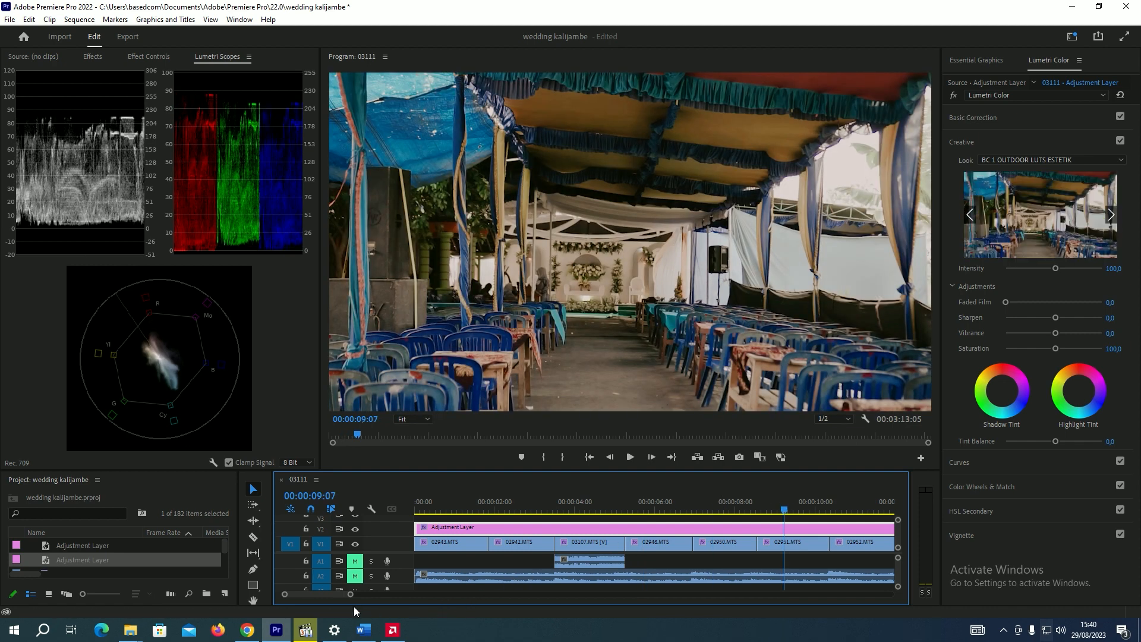
drag(351, 593, 447, 594)
click(503, 498)
drag(447, 594, 661, 585)
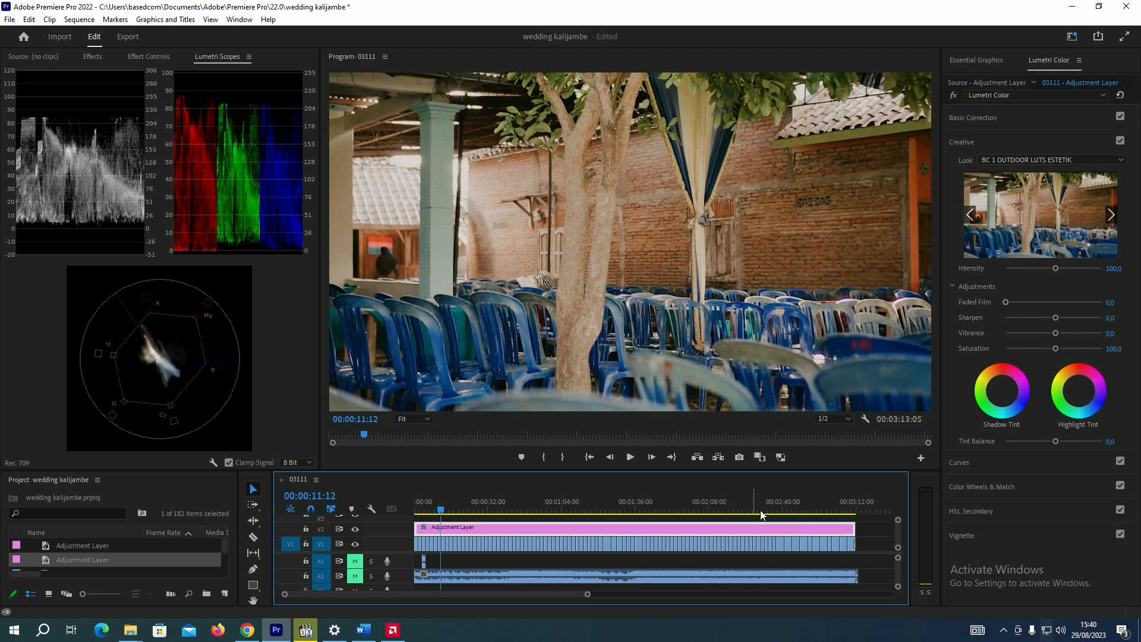
click(781, 504)
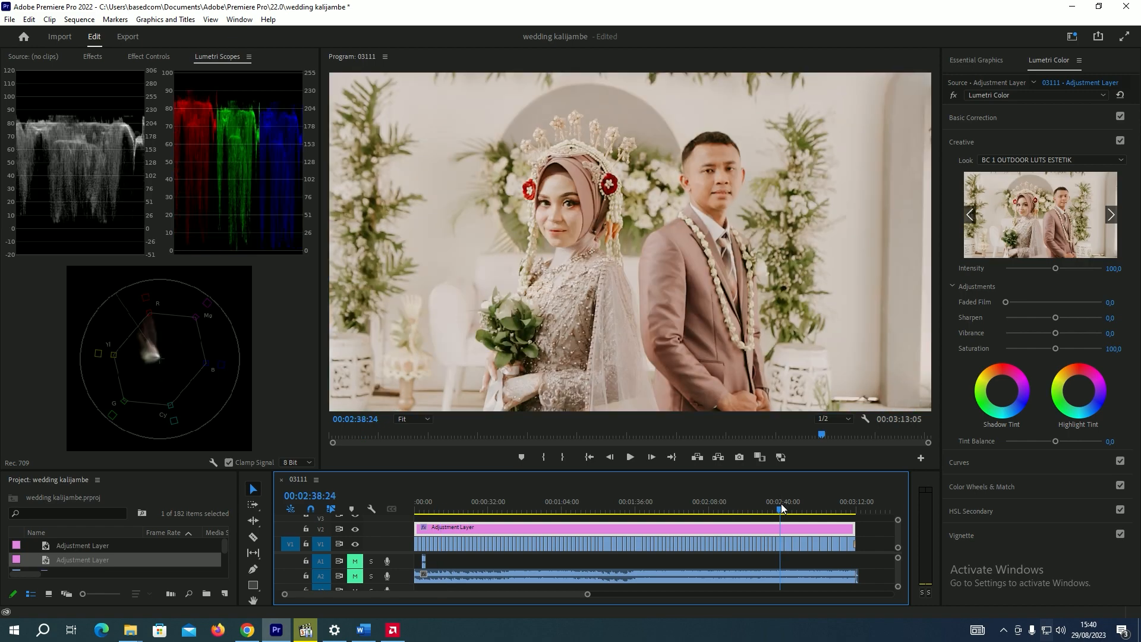
drag(758, 497, 607, 488)
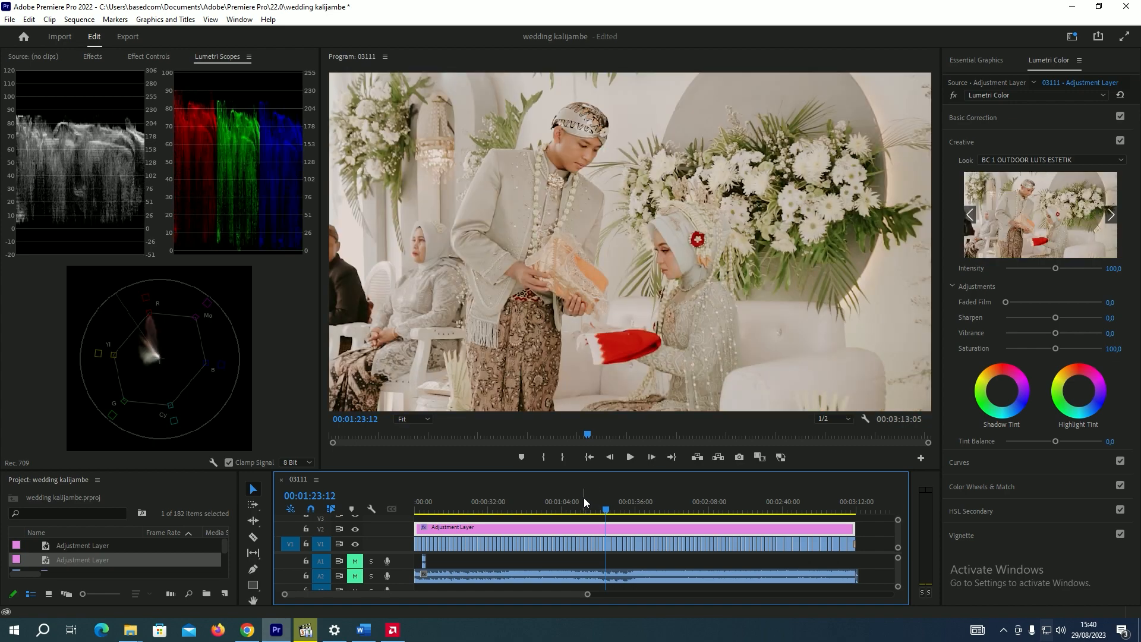
click(586, 502)
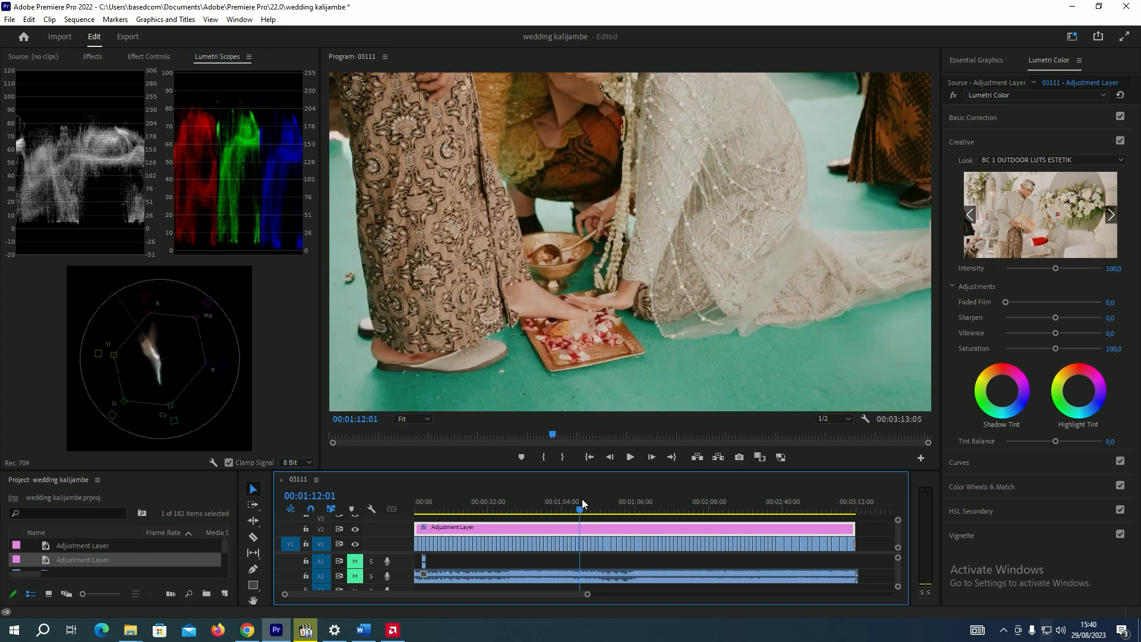
drag(589, 500, 695, 507)
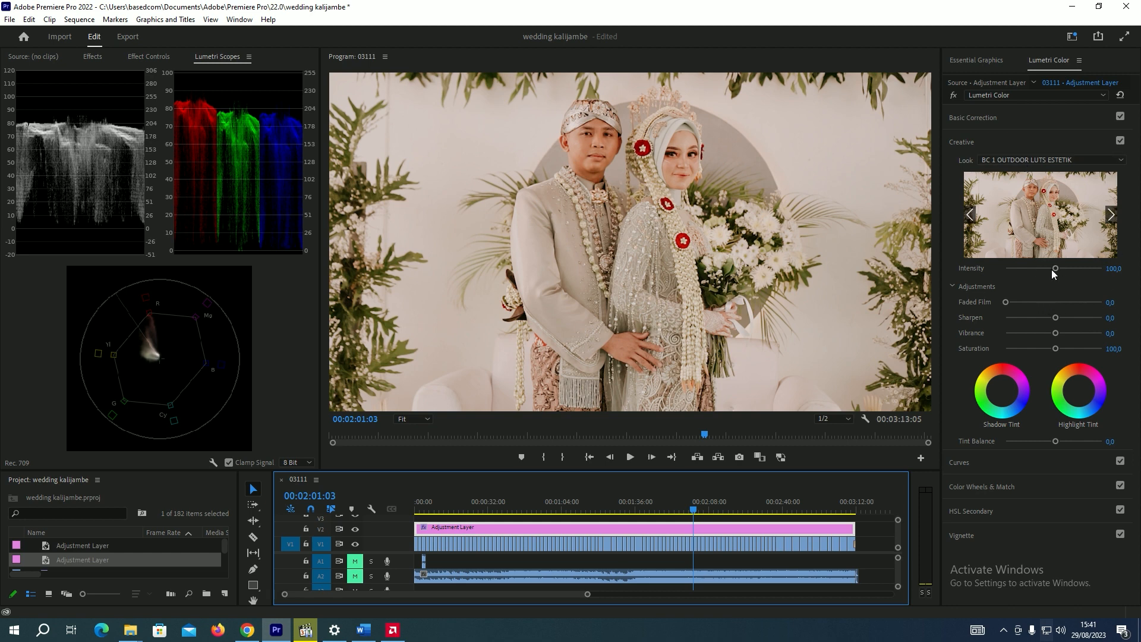
Reduce the adjustment layer's look intensity to 57.7 and cool its temperature to -15.3
drag(1056, 270, 1032, 266)
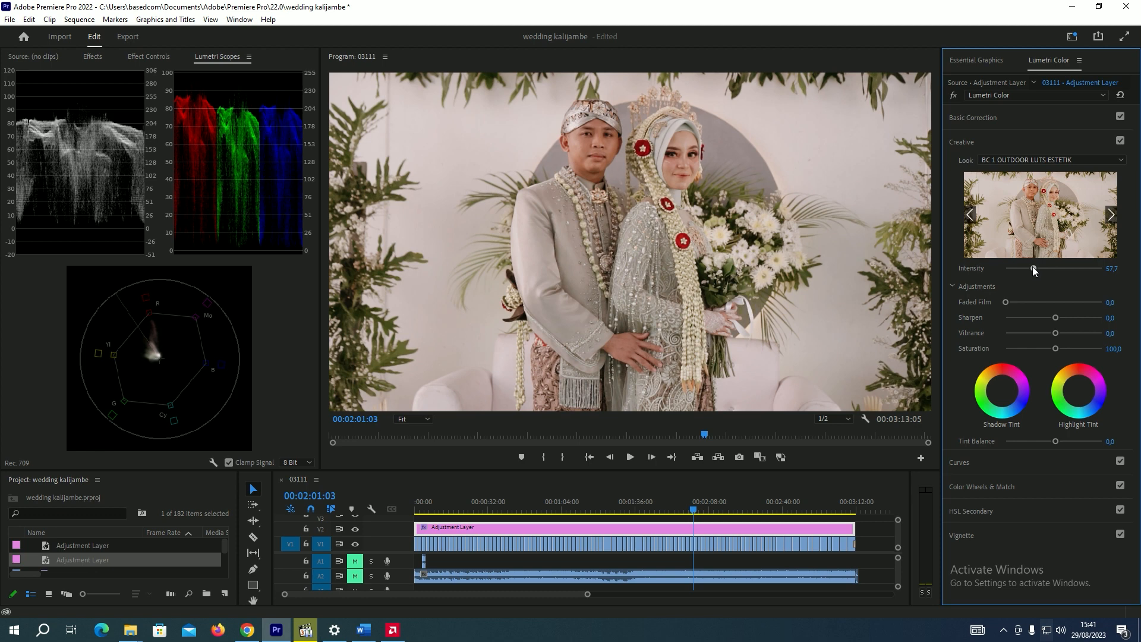
click(1019, 116)
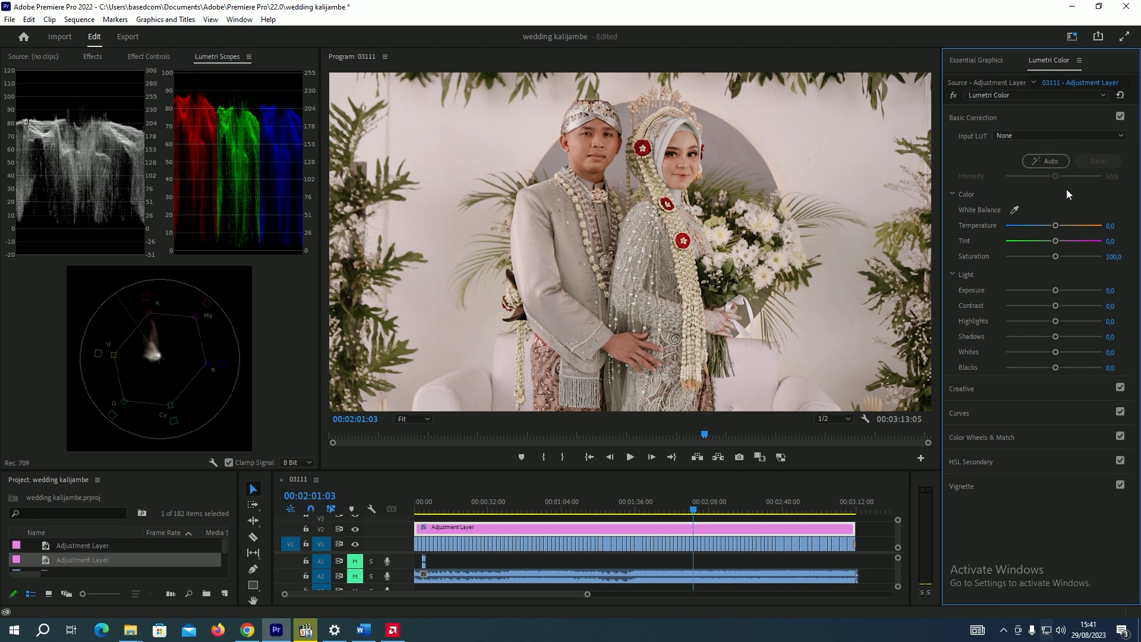
drag(1055, 222, 1046, 224)
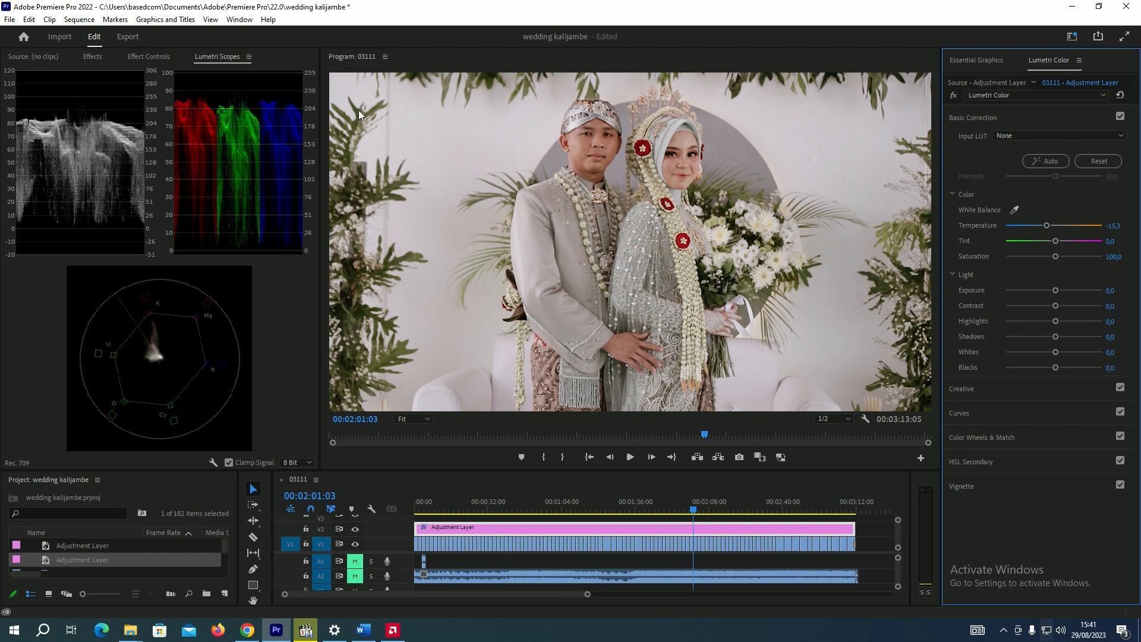
Compare the picture with the adjustment layer's Lumetri effect off and on at 00:02:01:03, and check the couple shot at 00:02:39:25
click(955, 92)
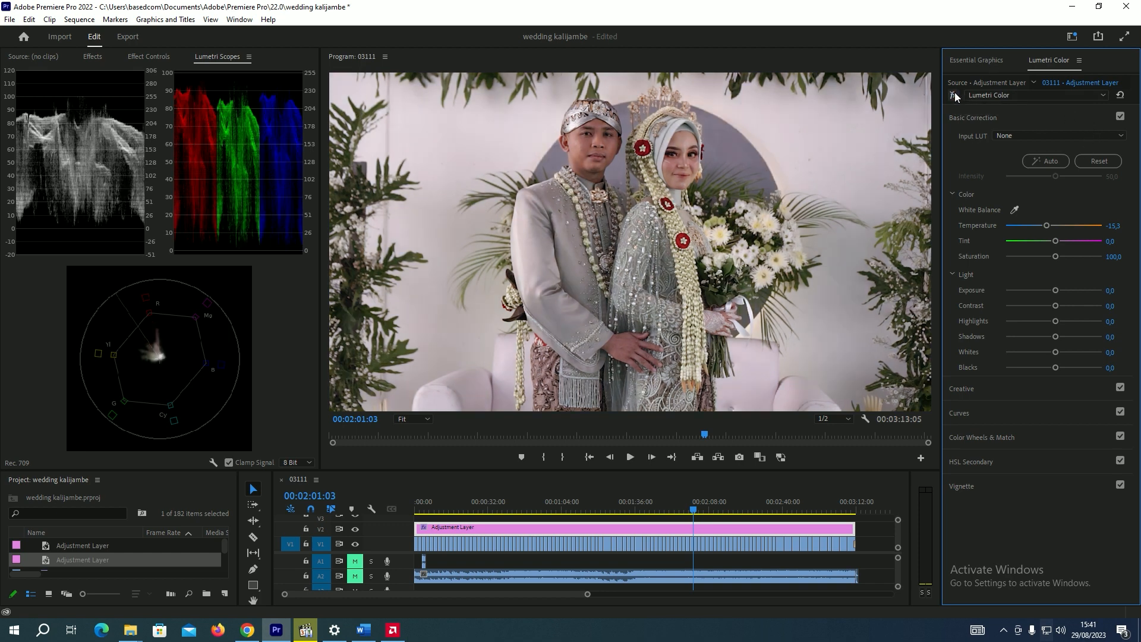
click(956, 94)
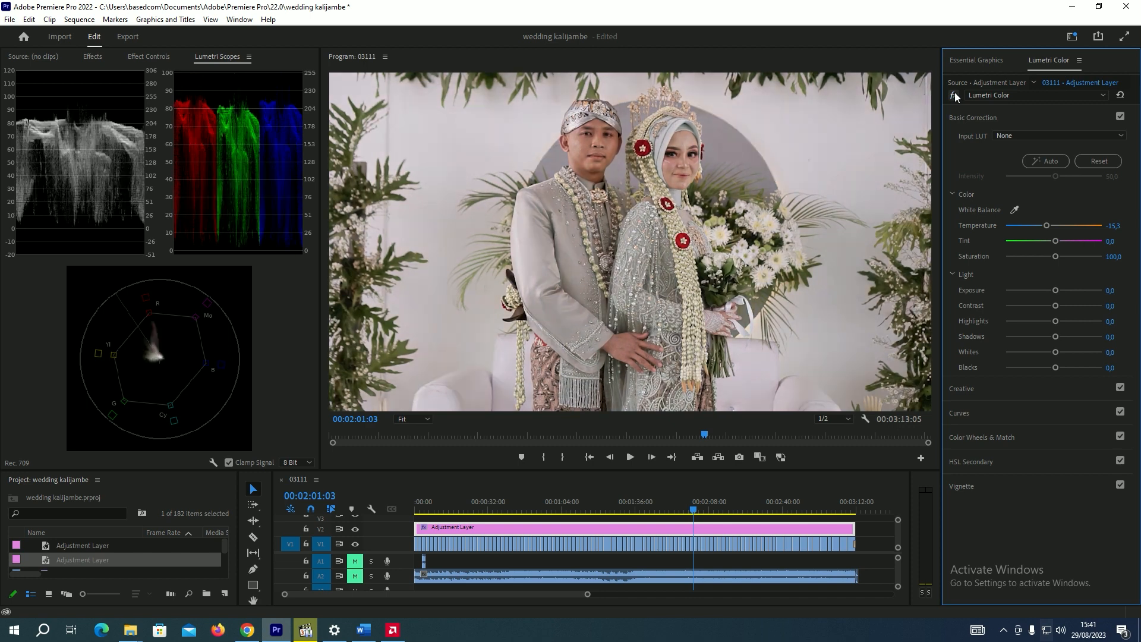
click(954, 94)
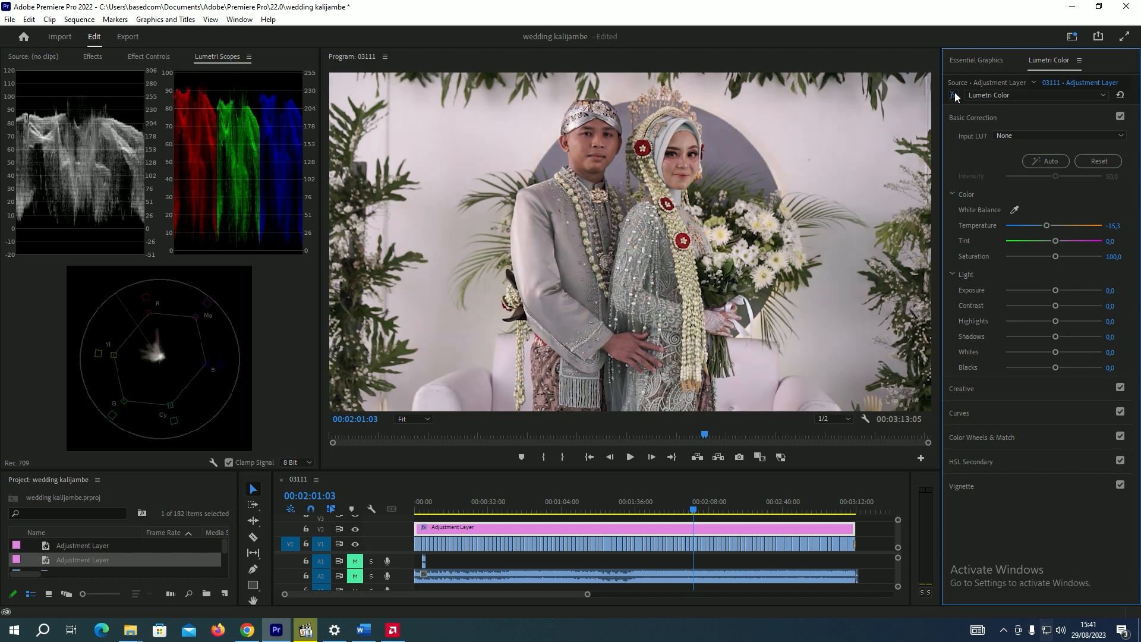
click(955, 95)
click(703, 509)
key(Down)
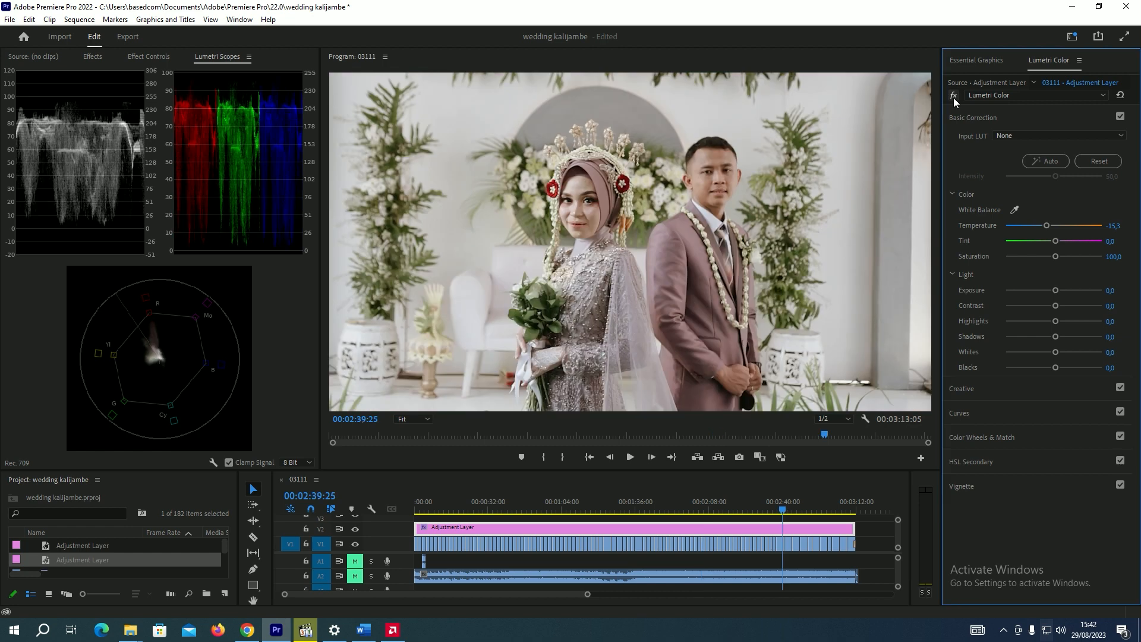
Switch the adjustment layer's Creative look to BC 2 LUTS ESTETIK and compare the couple shot with the effect off and on
click(1007, 395)
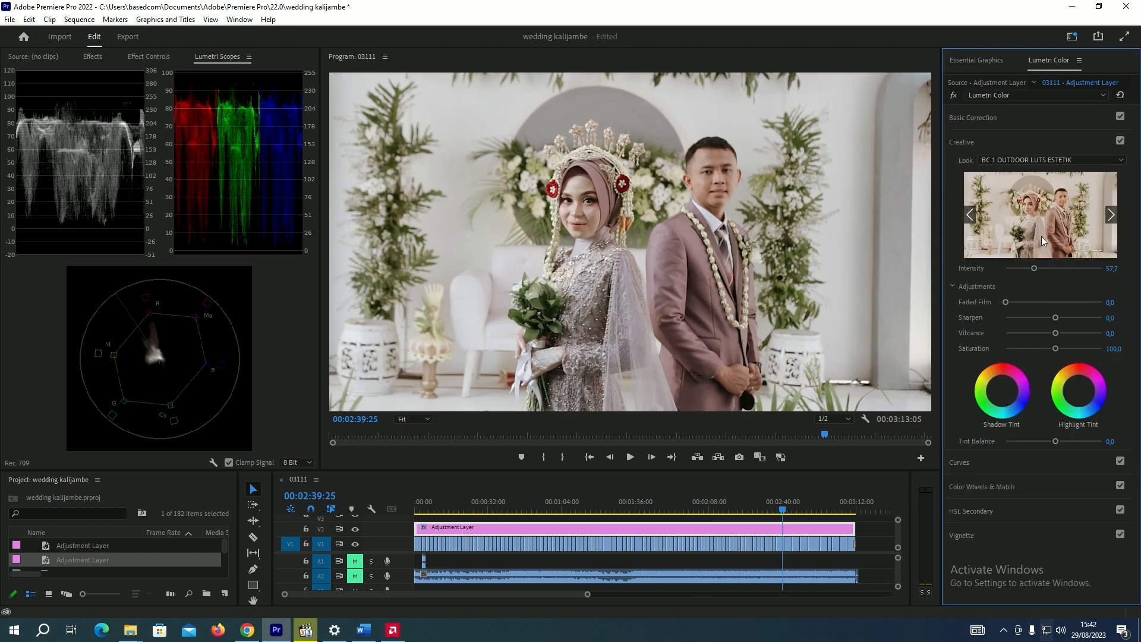
click(1044, 159)
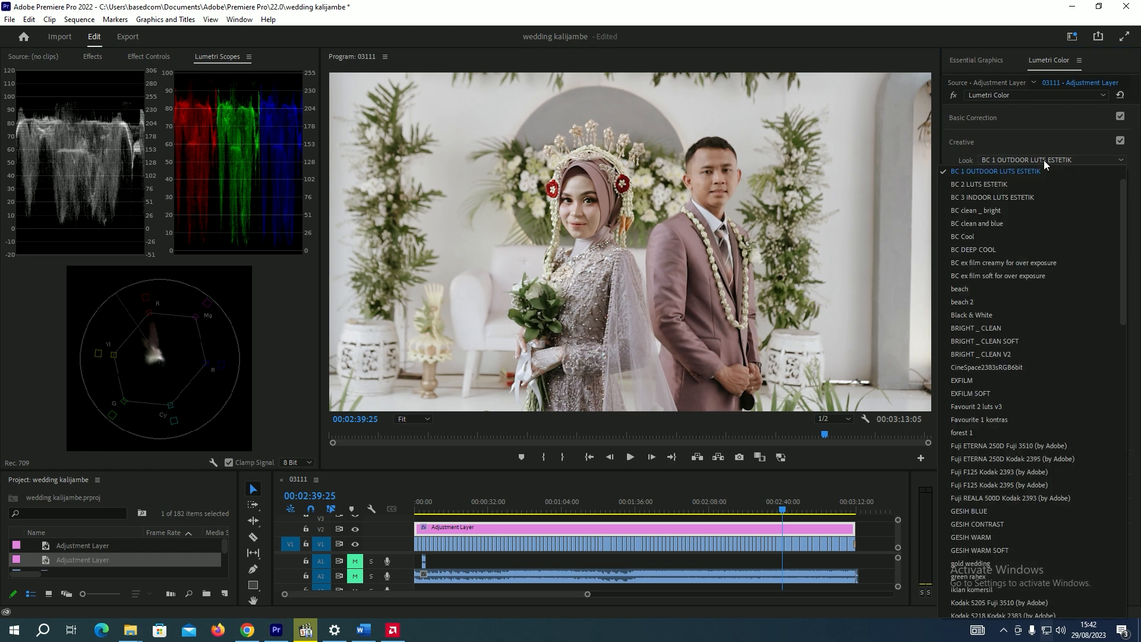
click(990, 184)
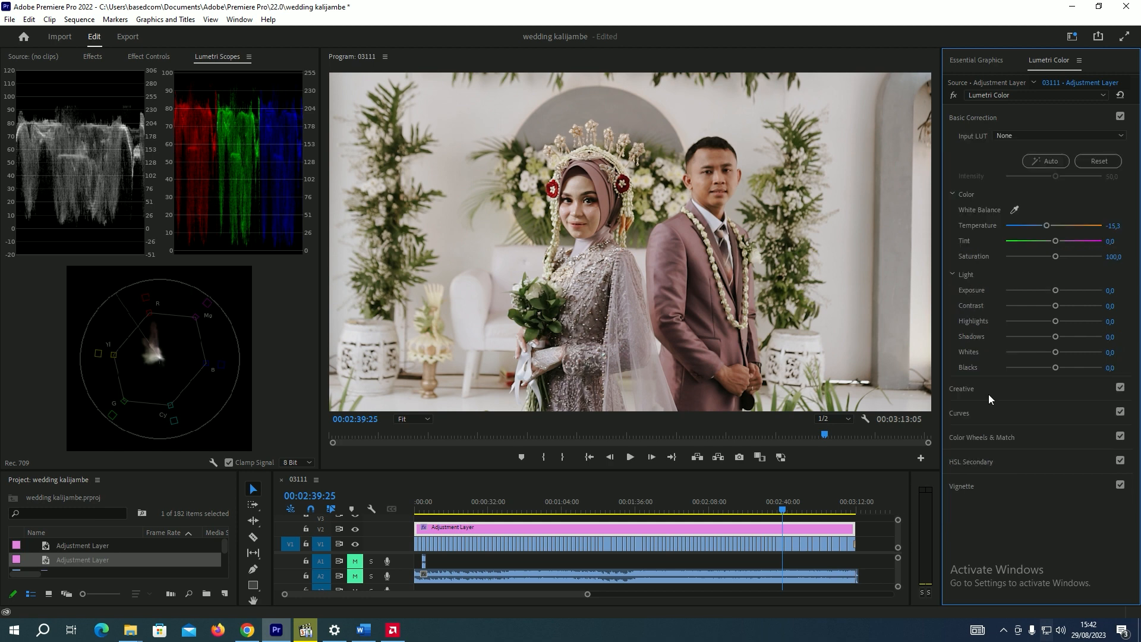
click(955, 98)
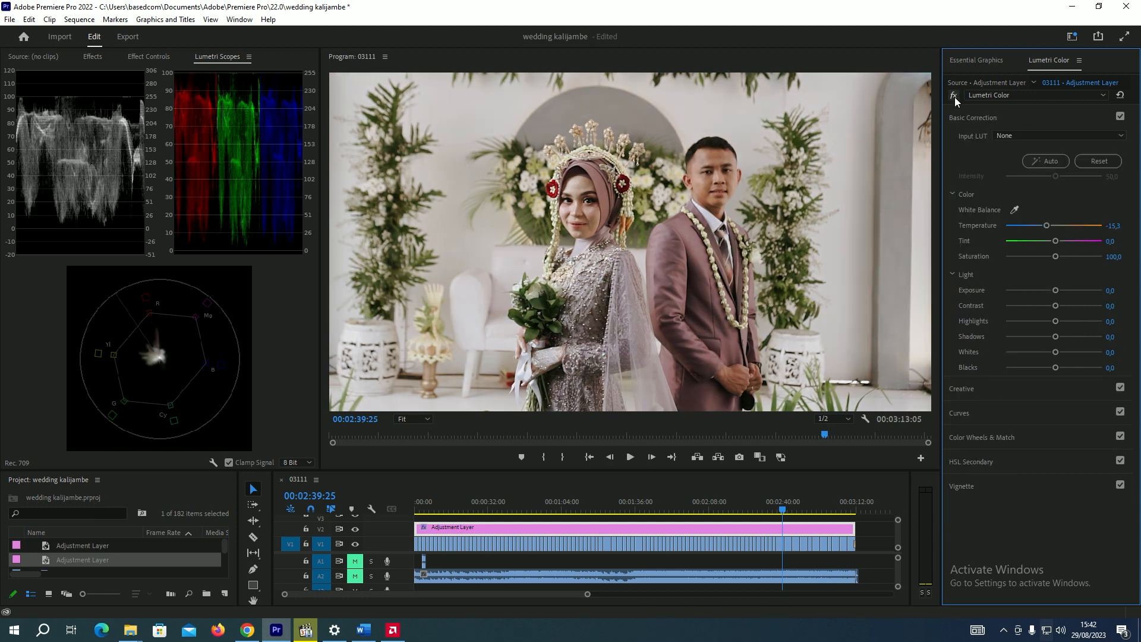
click(954, 98)
click(991, 389)
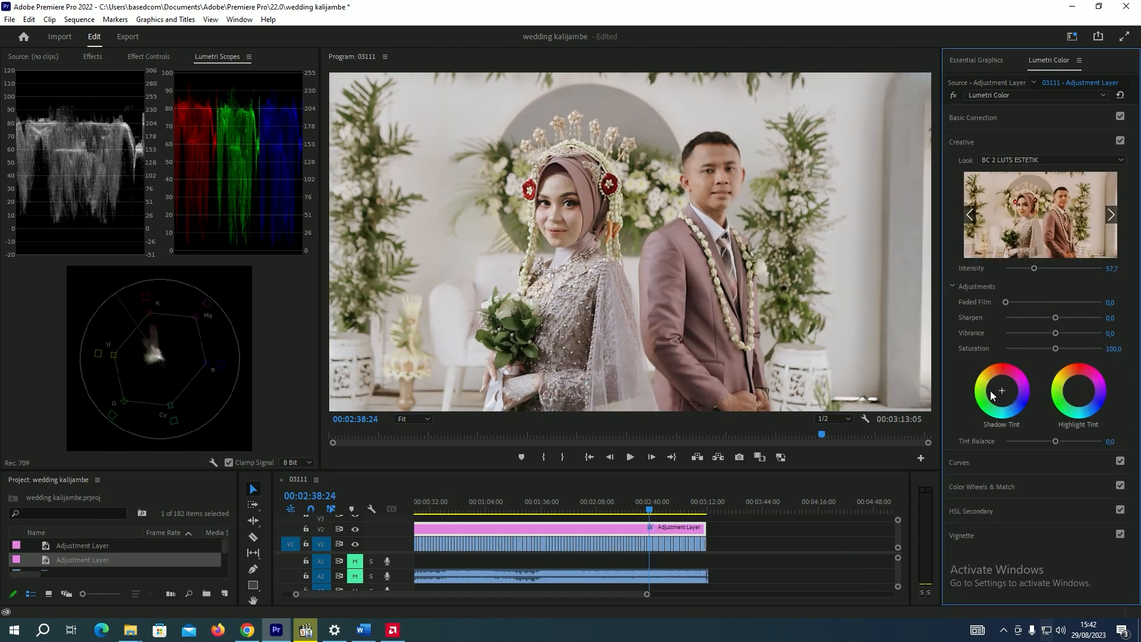
Set the adjustment layer's look intensity to 79.6 and switch its Creative look to iklan komersil
click(1036, 160)
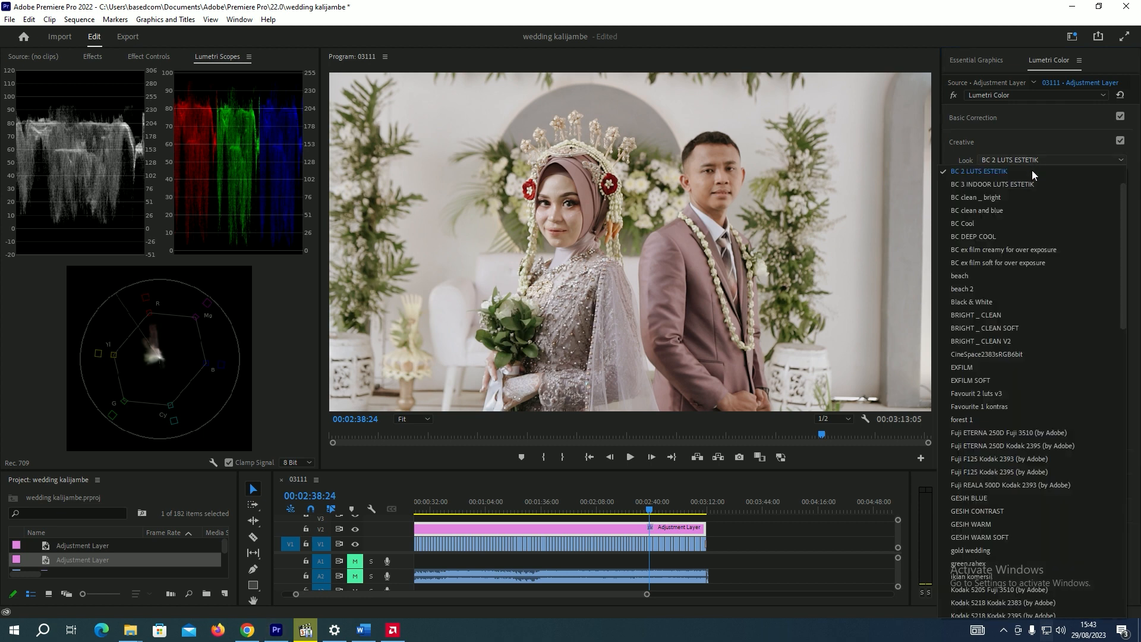
click(1026, 166)
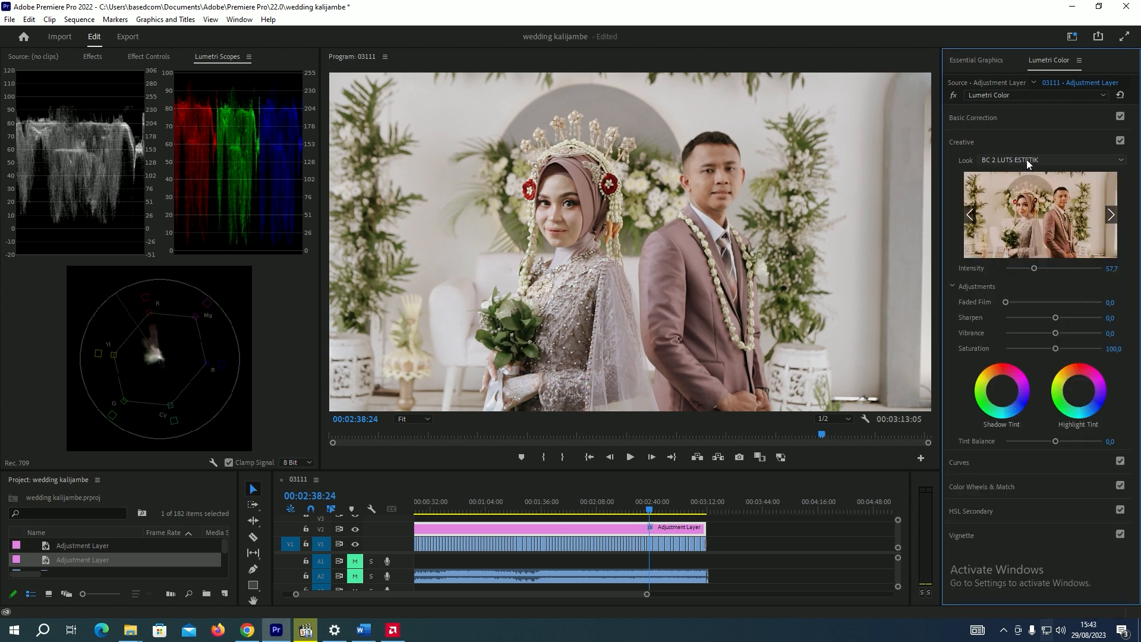
click(1046, 268)
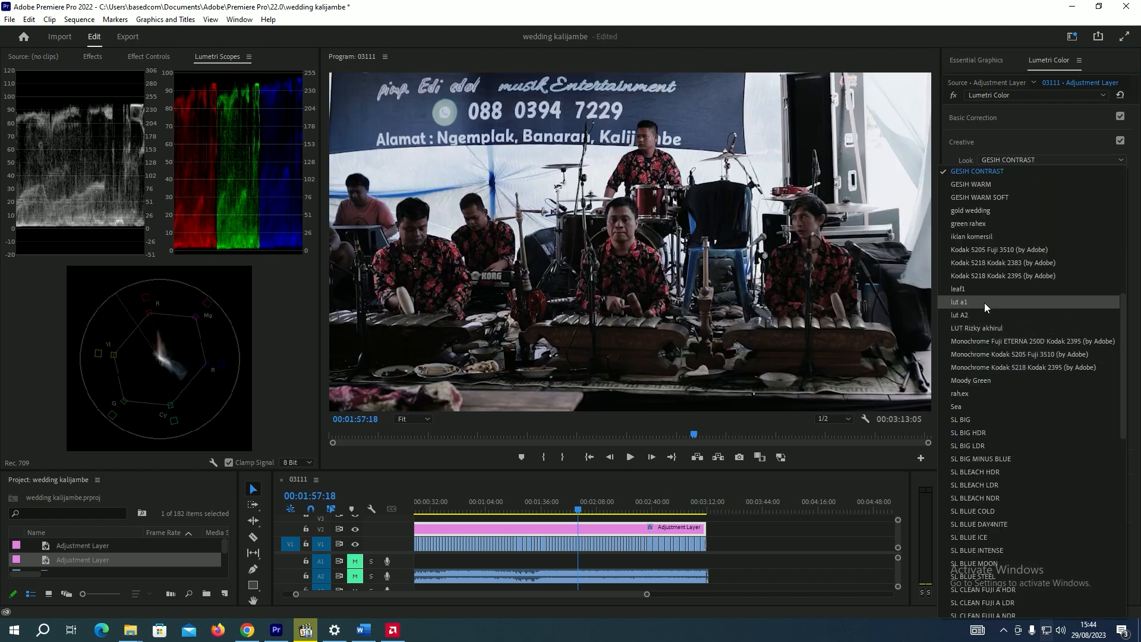
click(980, 235)
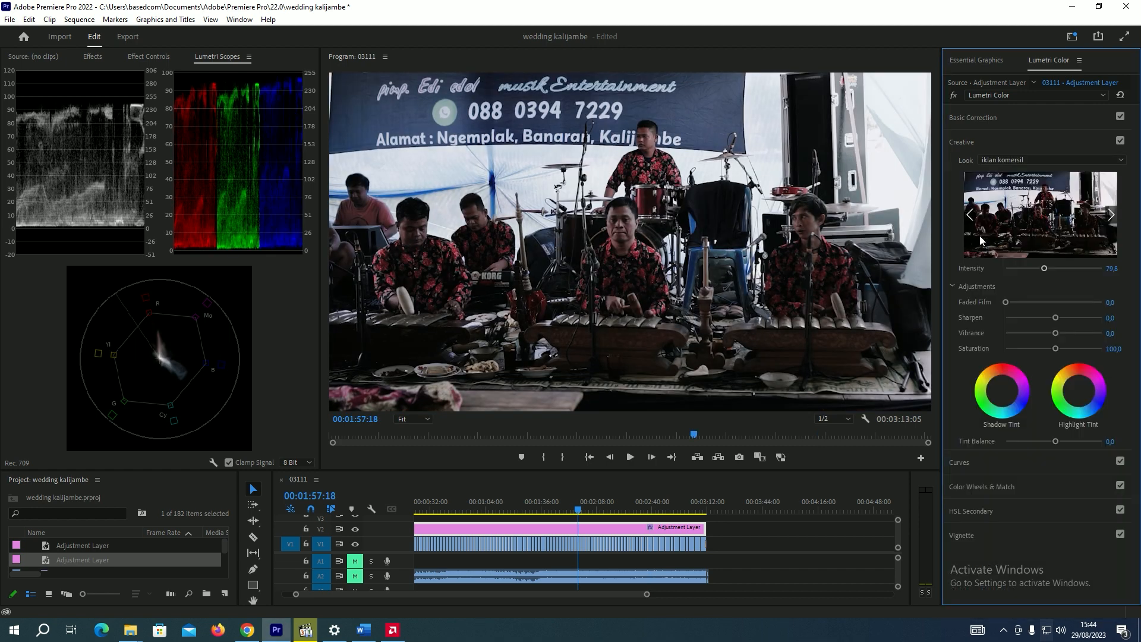
Compare the couple shot at 00:02:32:08 with the adjustment layer's Lumetri effect off and on
click(1011, 116)
click(633, 502)
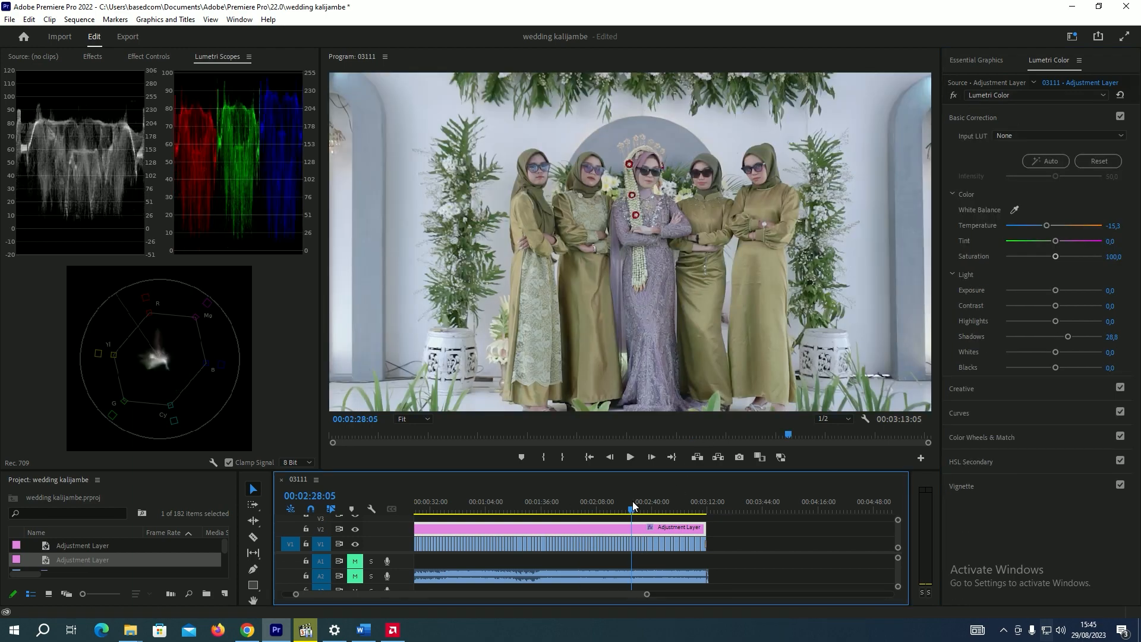
drag(632, 502, 639, 502)
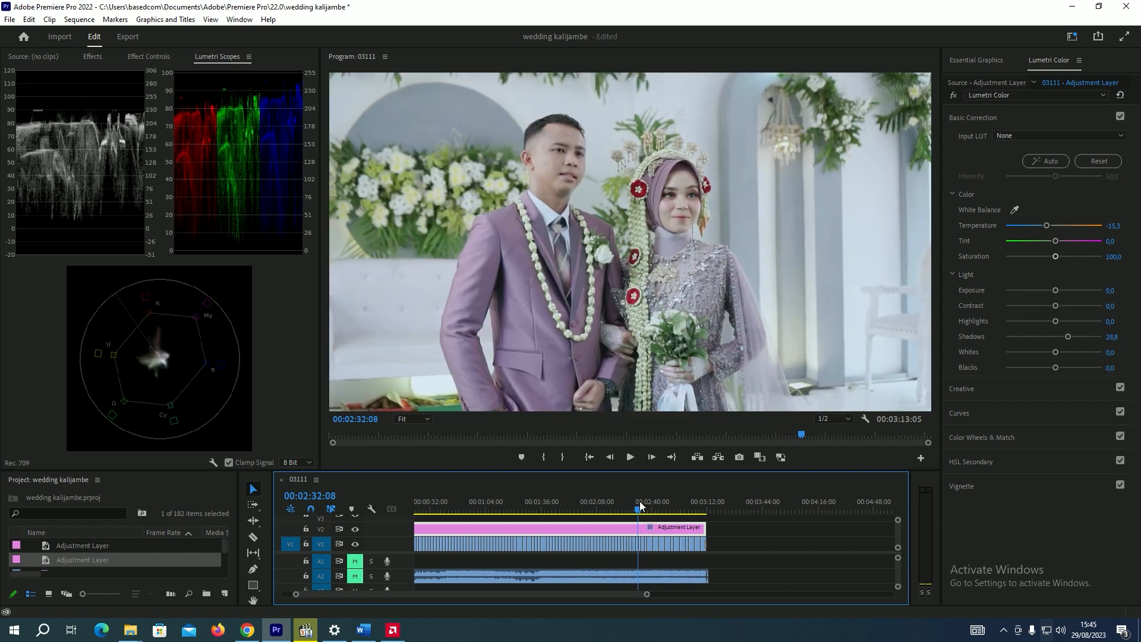
click(954, 95)
click(954, 95)
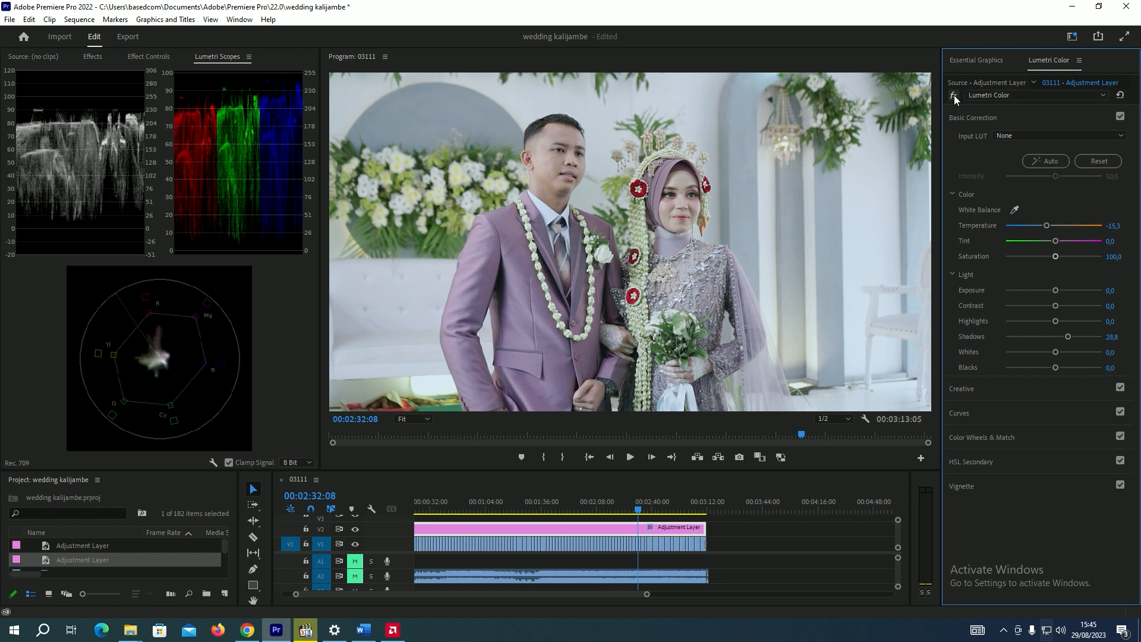
click(954, 96)
click(954, 95)
Set the adjustment layer's Basic Correction temperature to -5.5 and check the couple shots up to 00:03:04:17
drag(1050, 225, 1055, 224)
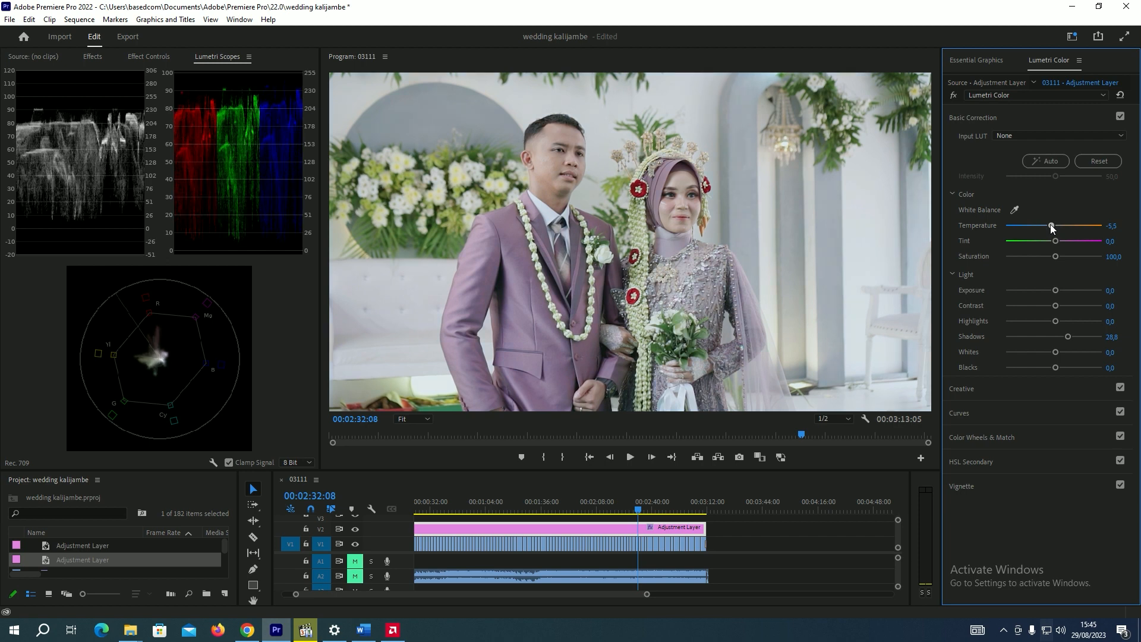
click(654, 502)
click(670, 504)
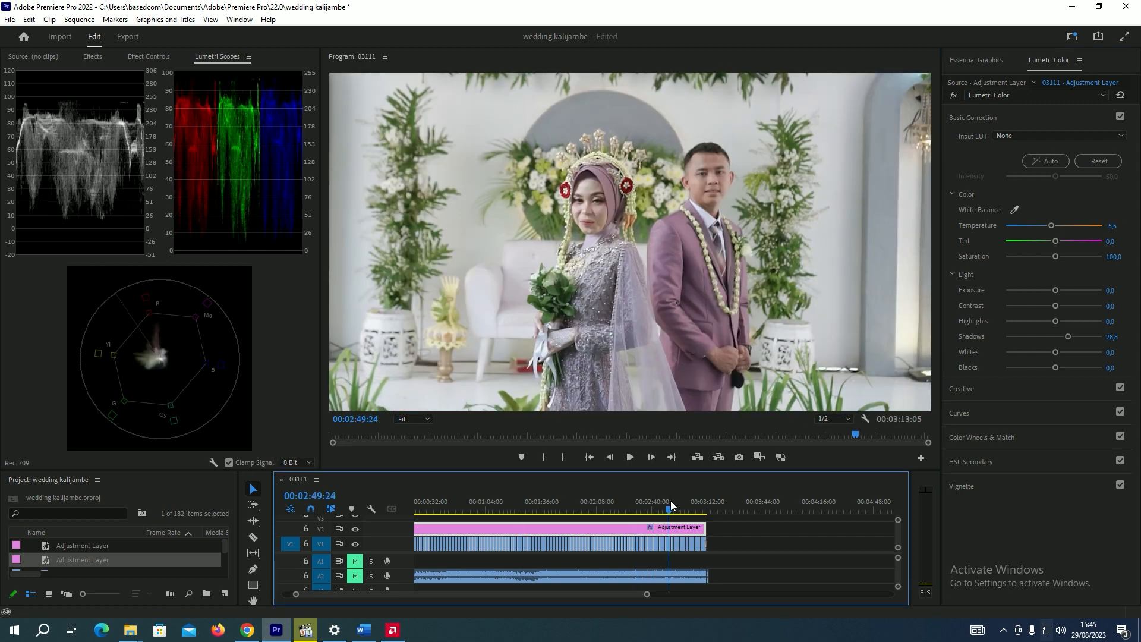
click(681, 502)
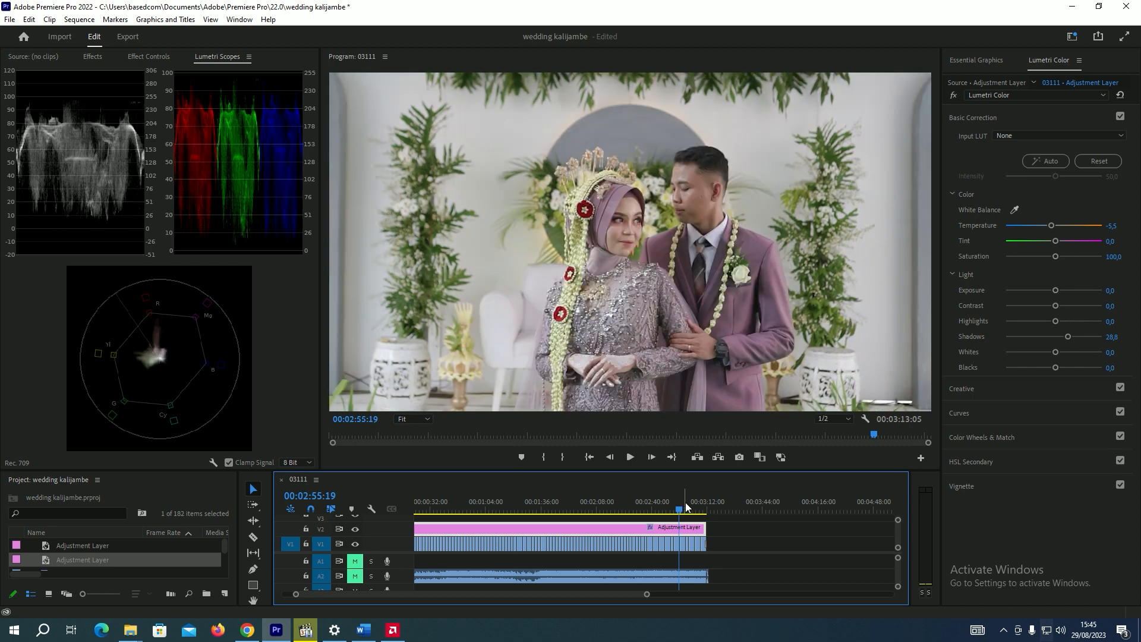
click(696, 504)
Compare the couple shot at 00:03:04:17 with the adjustment layer's Lumetri effect off and on, and play the sequence from its start
click(955, 96)
click(954, 96)
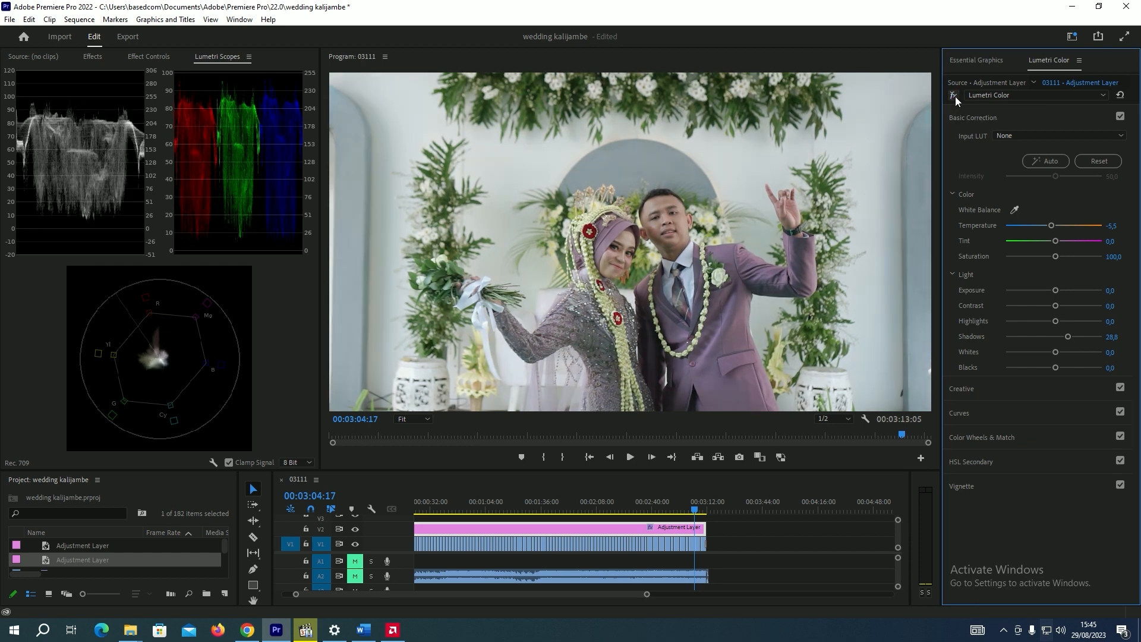
click(954, 97)
click(955, 96)
click(704, 496)
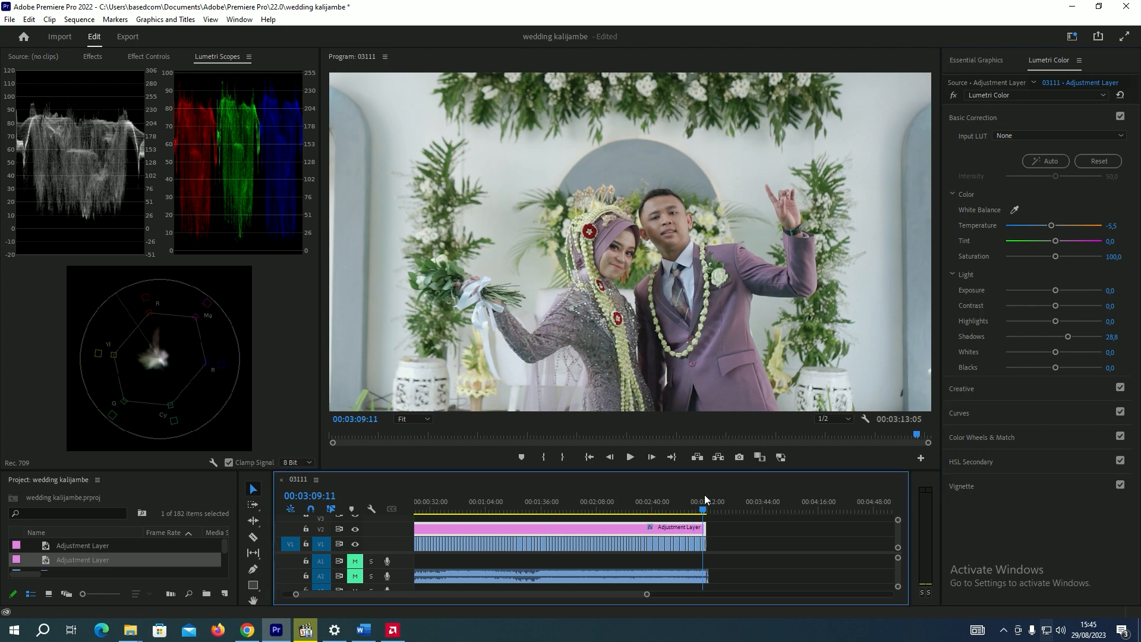
key(Home)
click(636, 455)
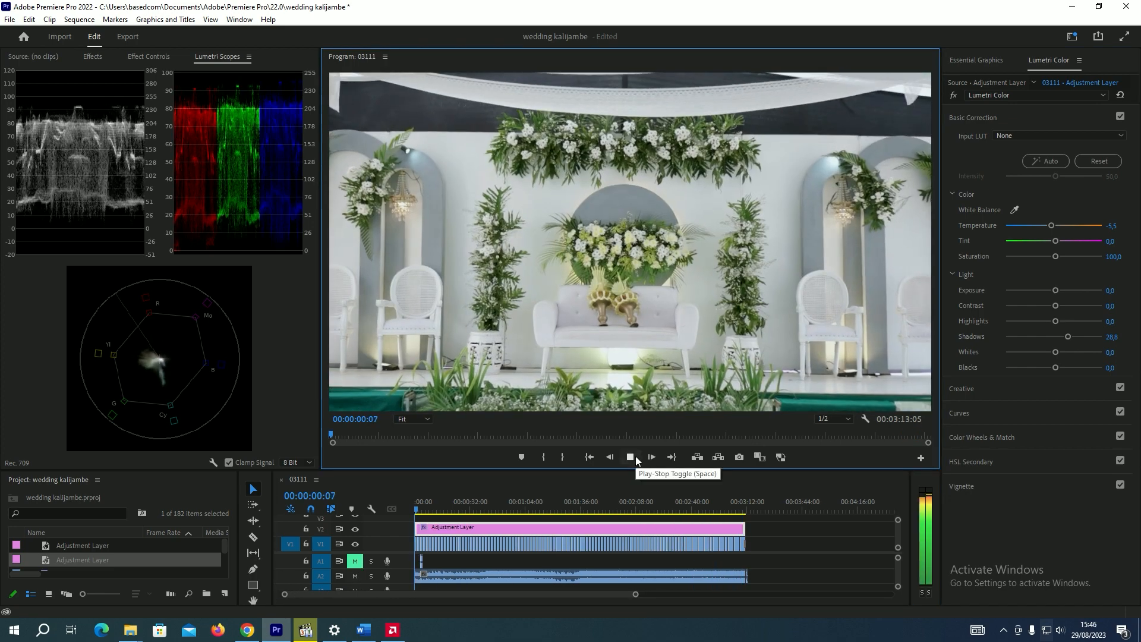
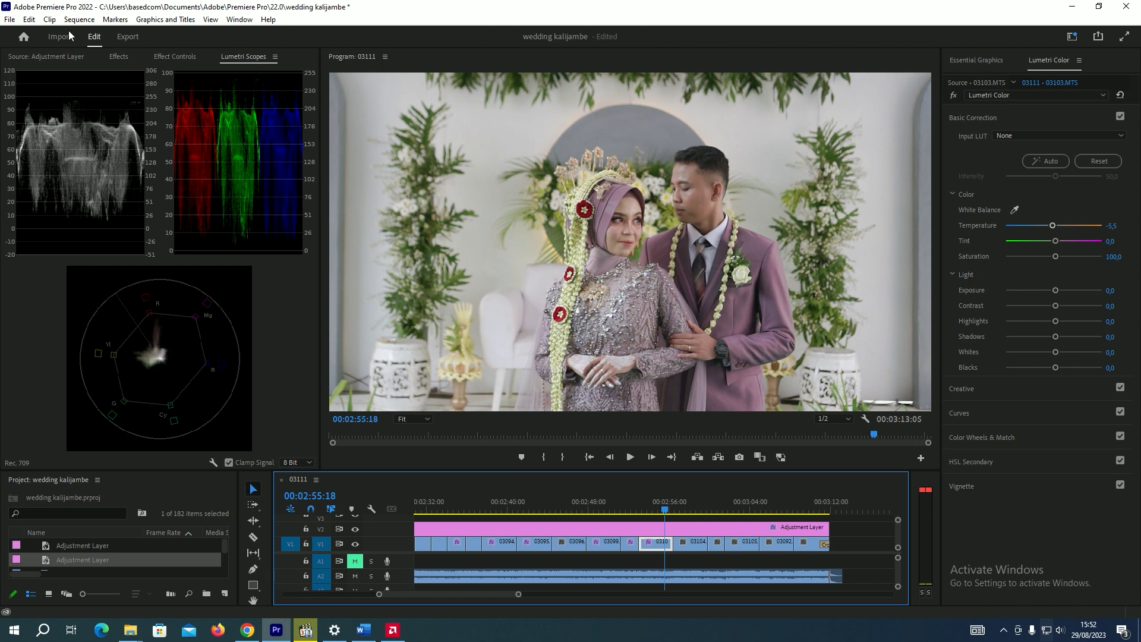
Save the project and bring up the couple shot at 00:02:42:10
click(10, 19)
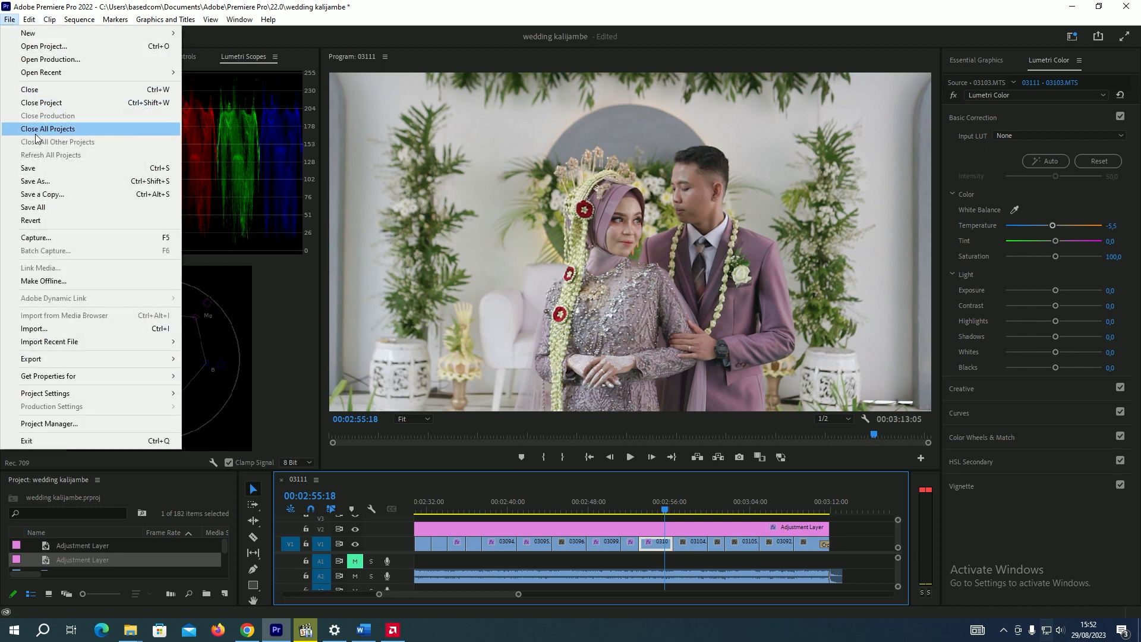
click(40, 169)
drag(569, 502, 533, 499)
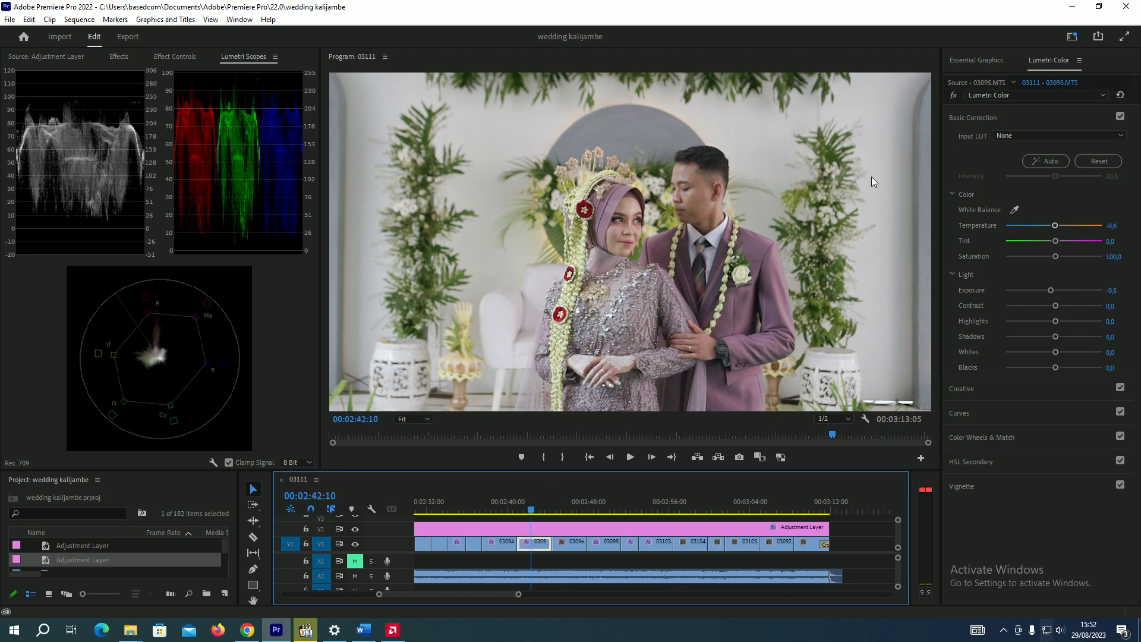
click(979, 117)
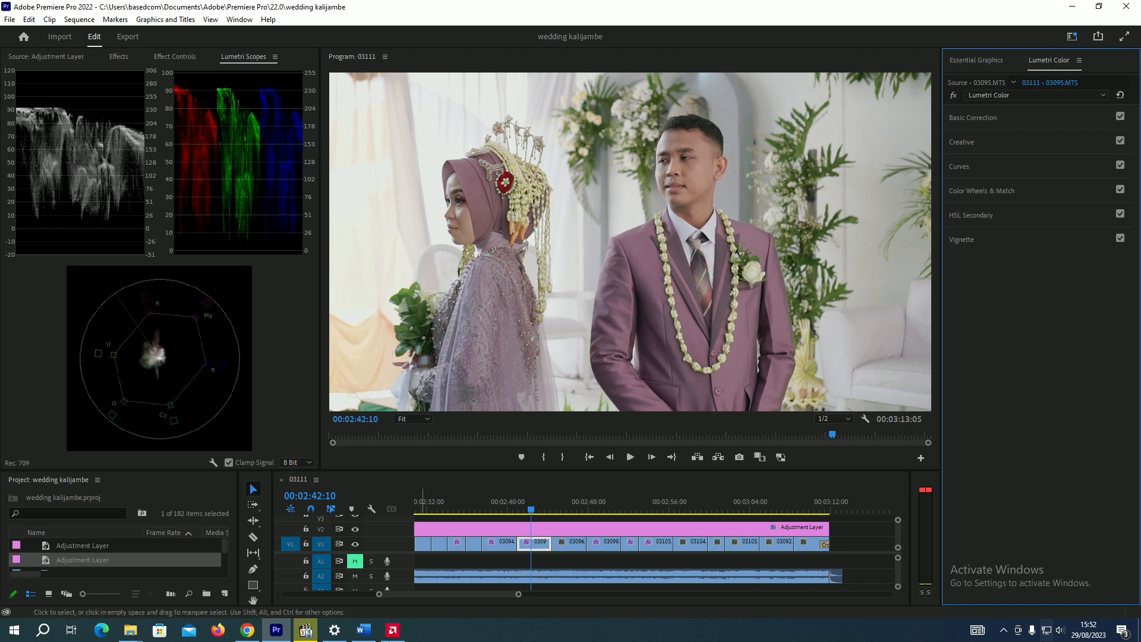
Open the LUTS PREMIUM folder inside PREMIUM LUTS BC CHANNEL in File Explorer and check the properties of all its .cube files
click(127, 634)
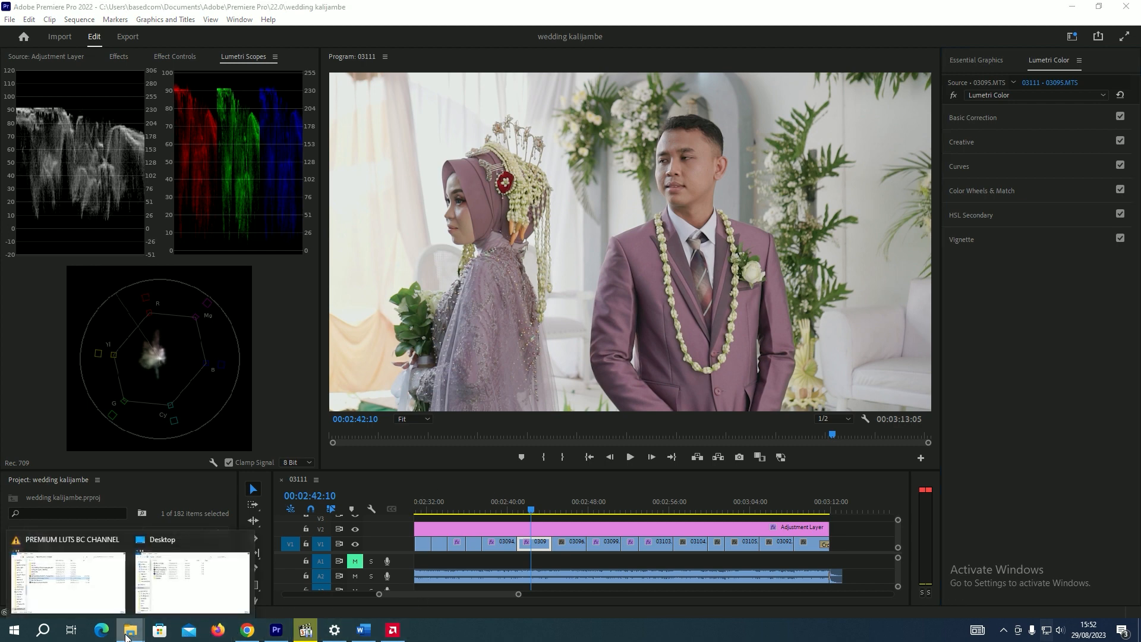
click(90, 574)
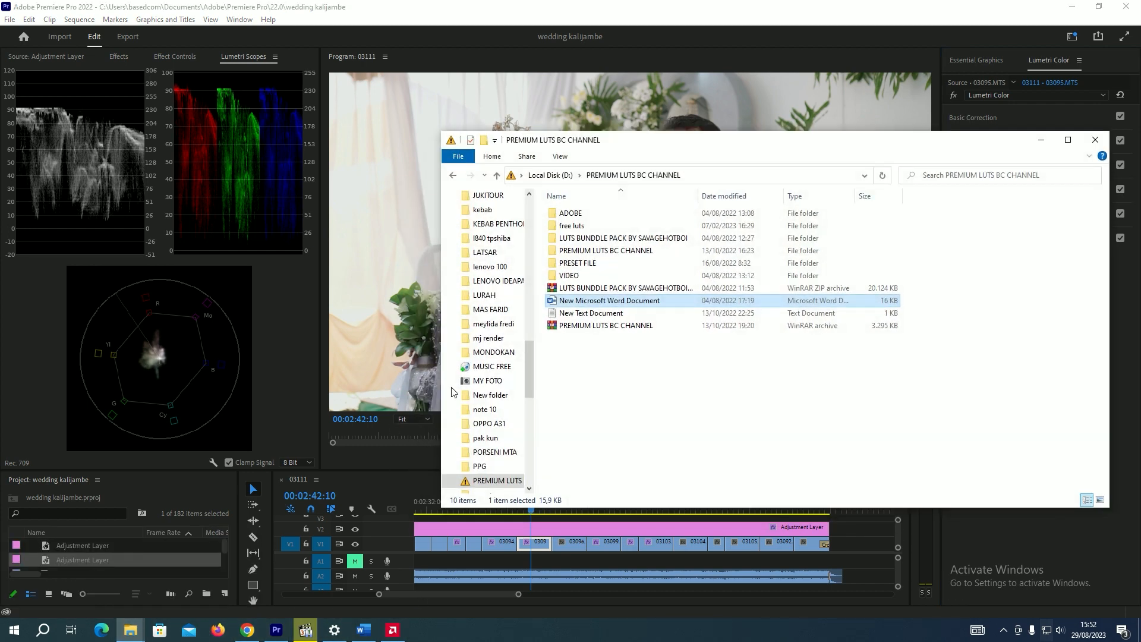
double_click(607, 252)
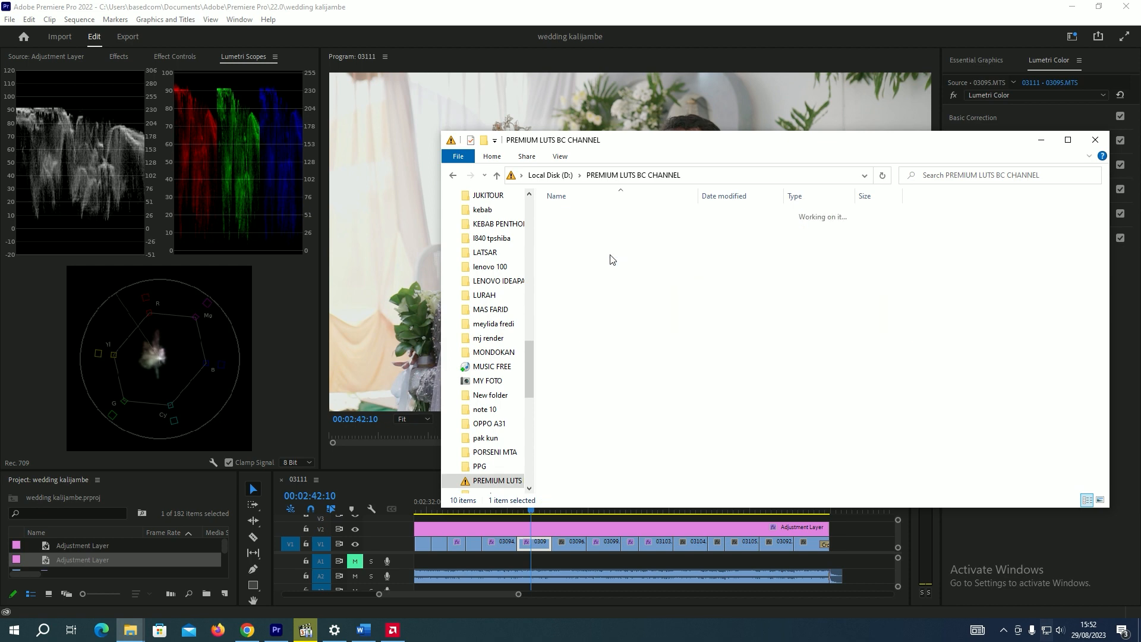
double_click(590, 214)
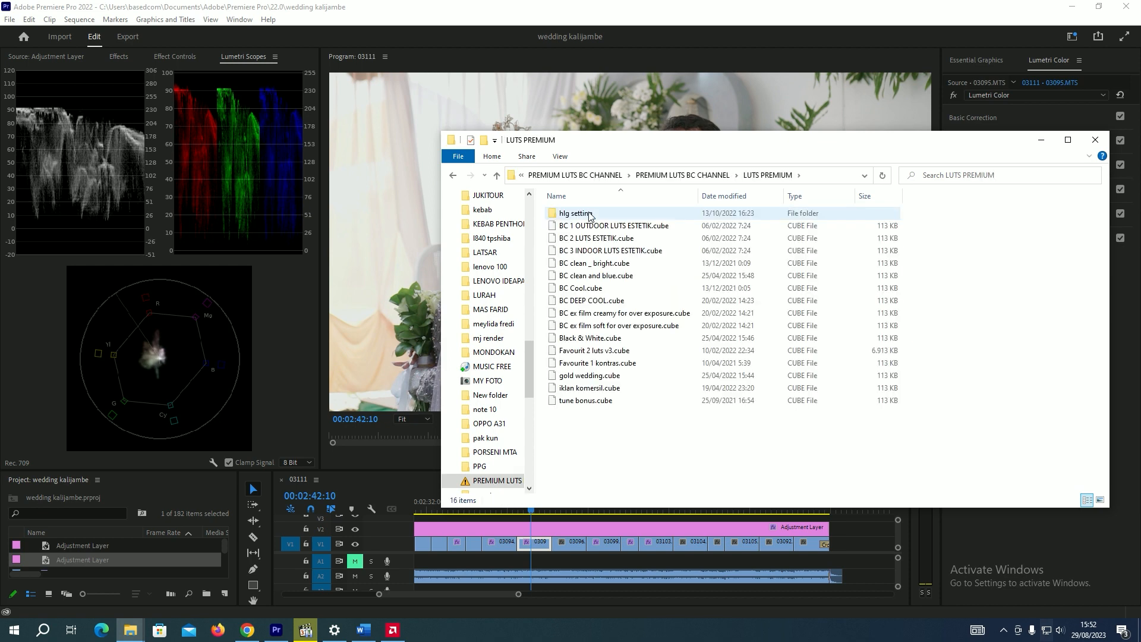
drag(683, 447, 570, 228)
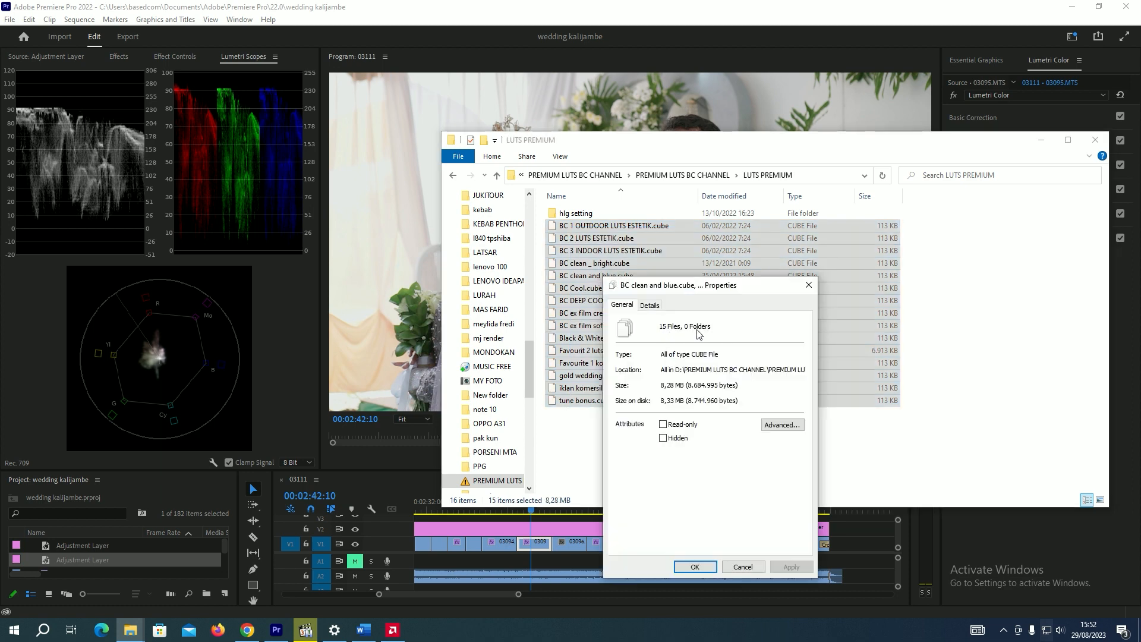
click(743, 567)
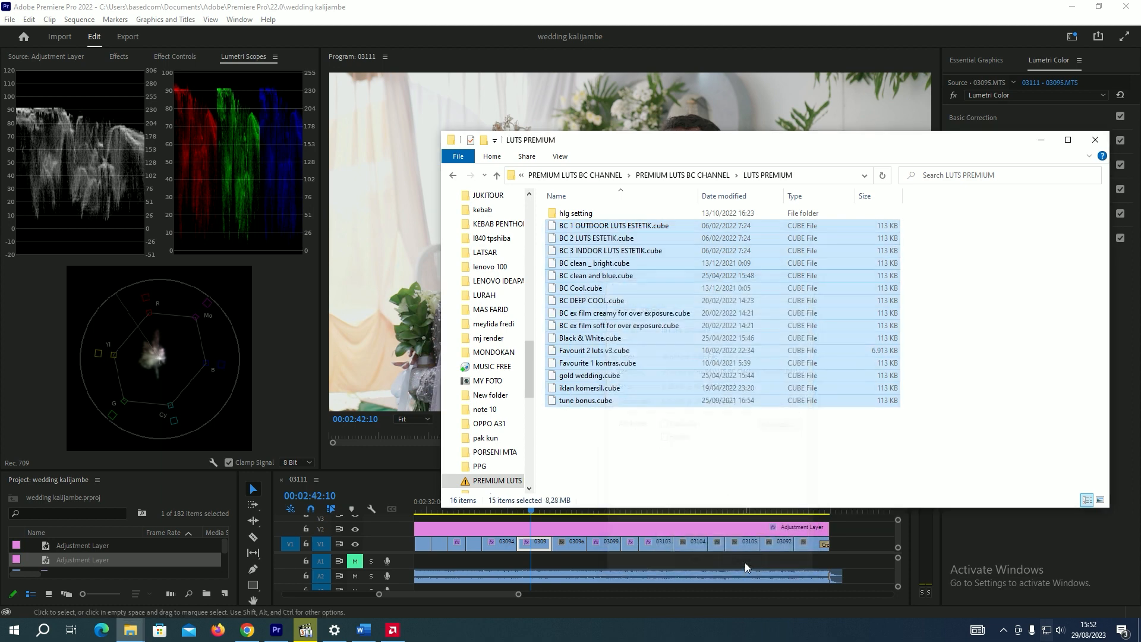
click(737, 454)
Check the properties of all .cube files in the hlg setting subfolder and return to LUTS PREMIUM
click(581, 215)
double_click(581, 214)
drag(599, 412, 632, 211)
right_click(612, 251)
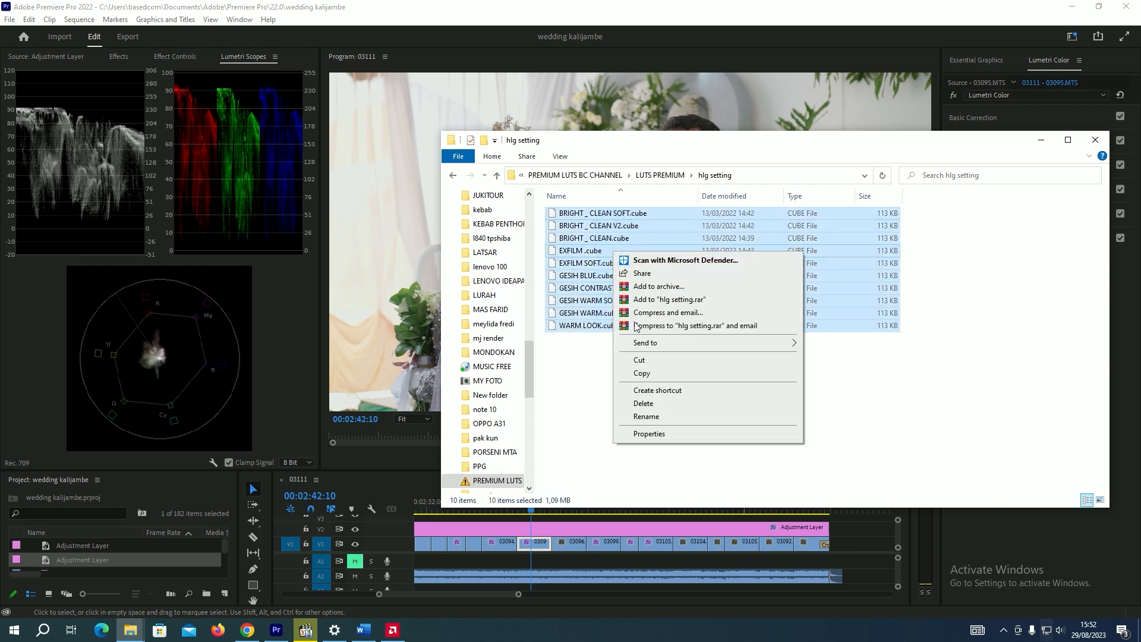
click(648, 434)
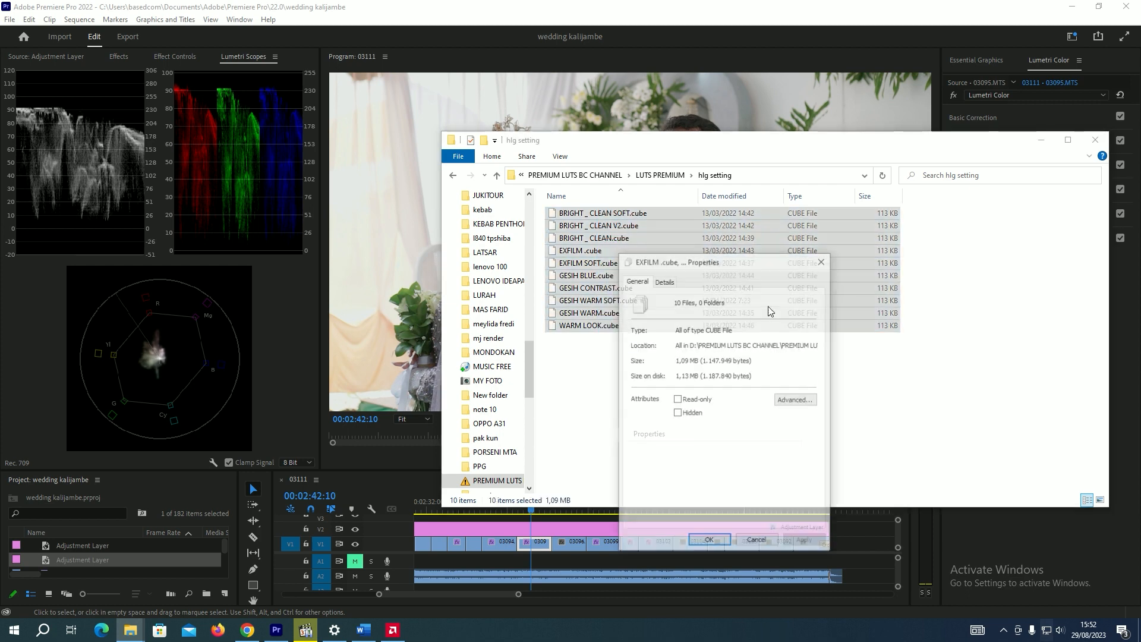
click(757, 541)
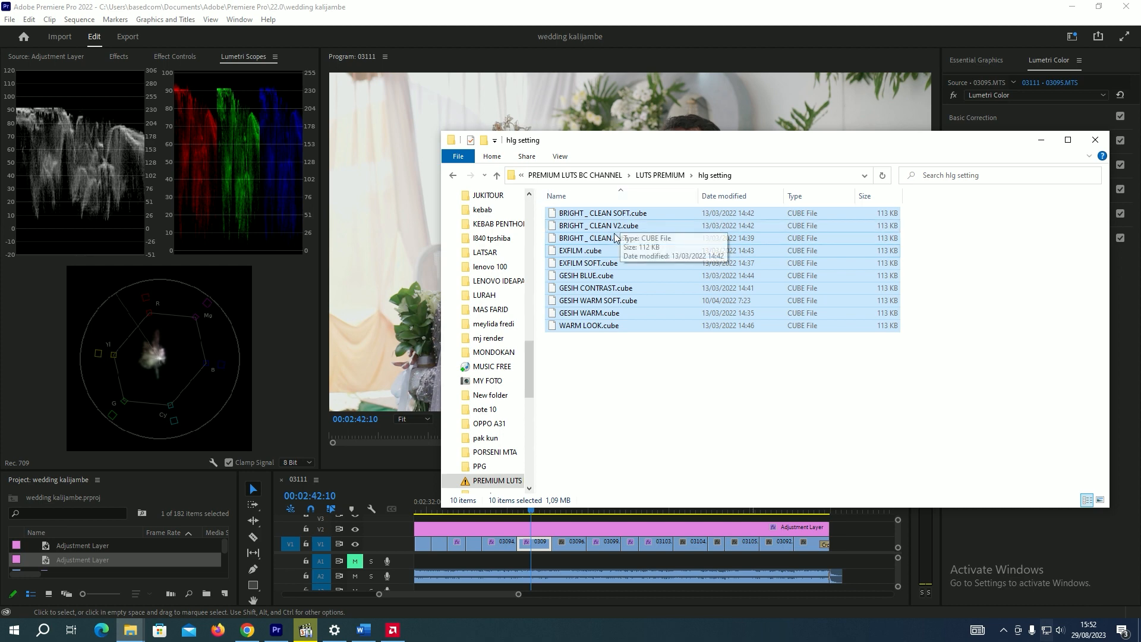
right_click(616, 245)
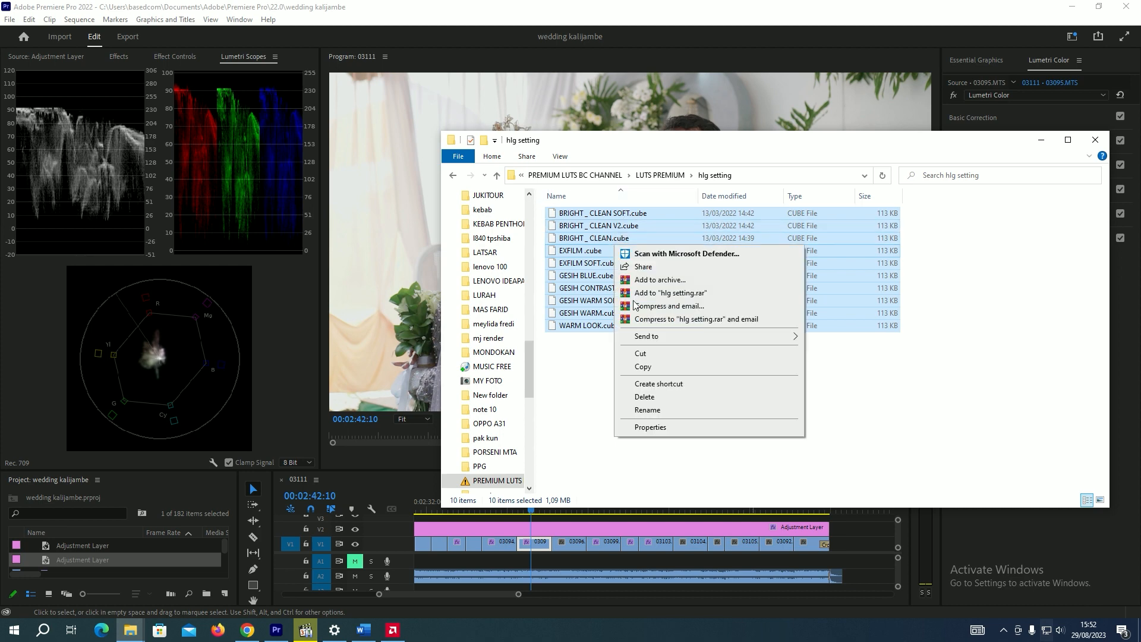
click(649, 428)
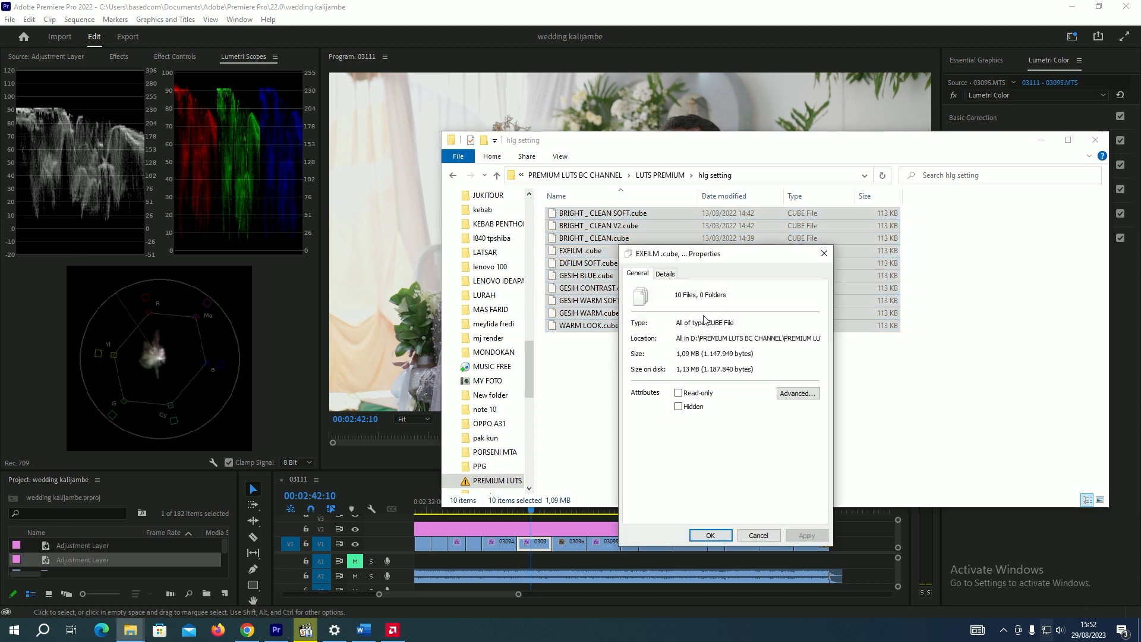
click(761, 529)
key(alt+Up)
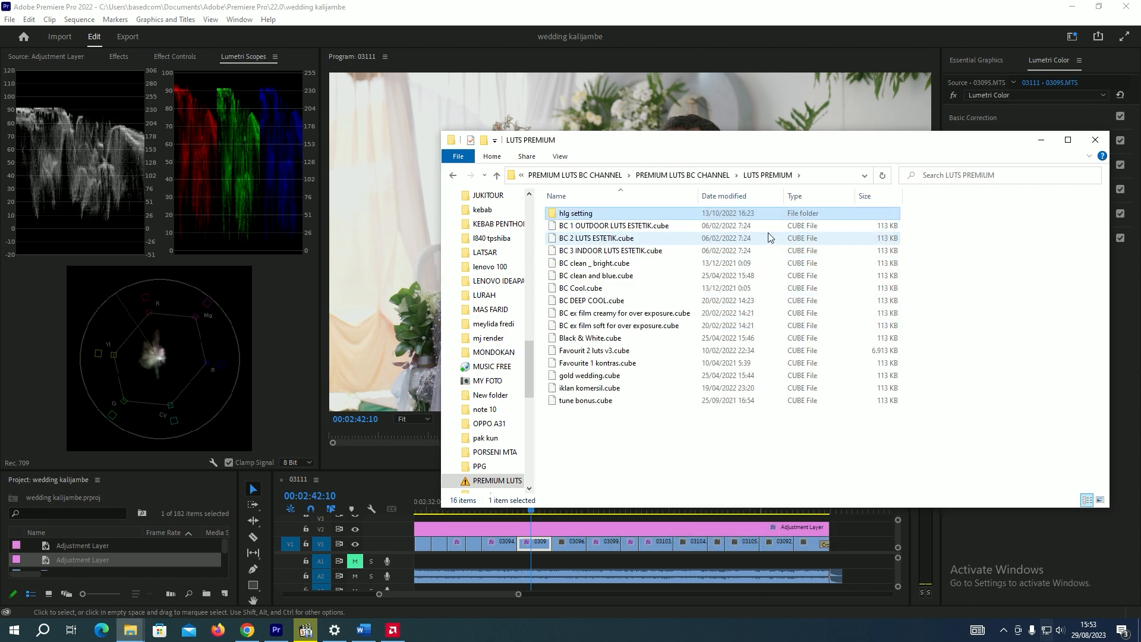